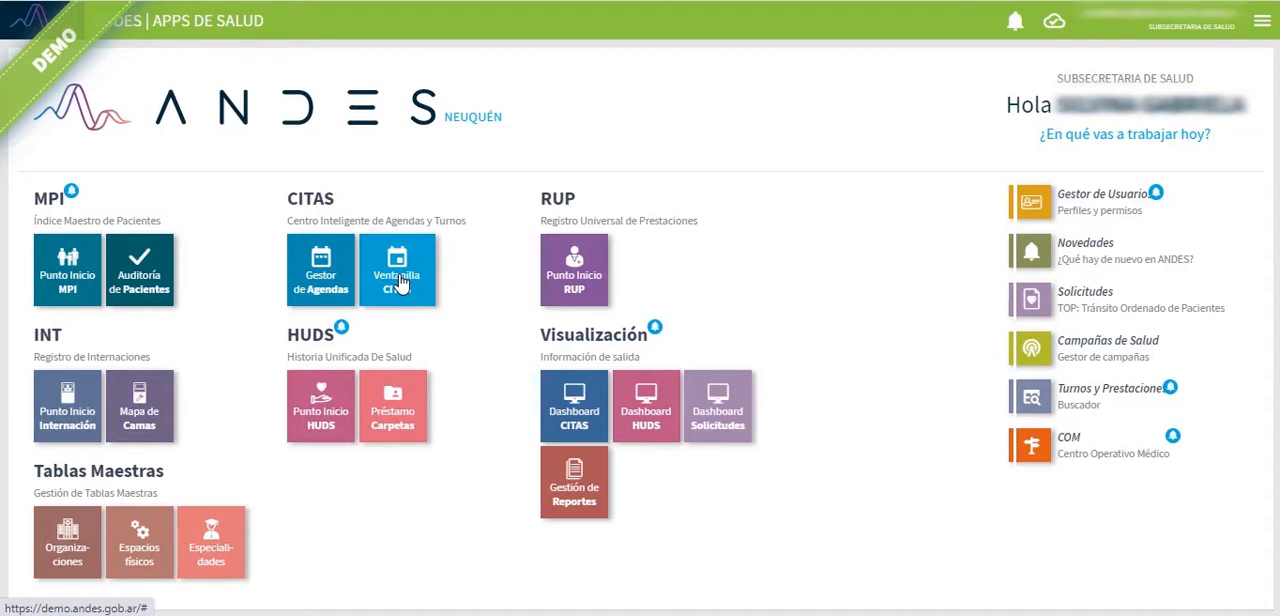
Step: Open the Gestor de Agendas and show its additional search filters
left_click(330, 279)
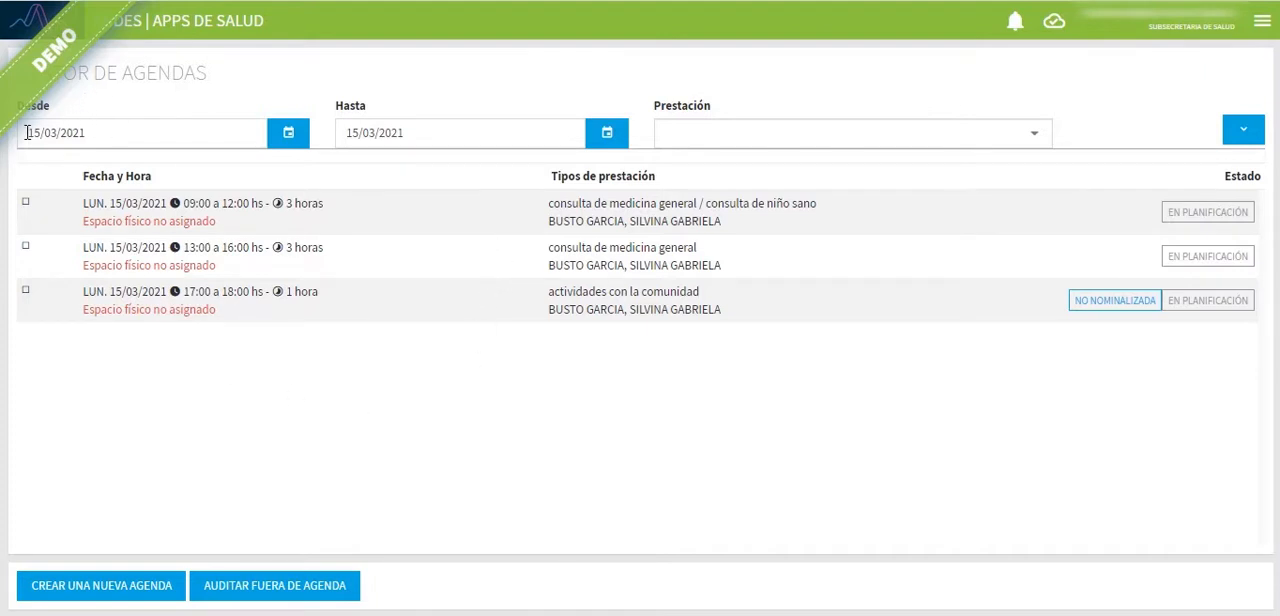
left_click_drag(27, 132, 249, 164)
left_click_drag(344, 133, 424, 132)
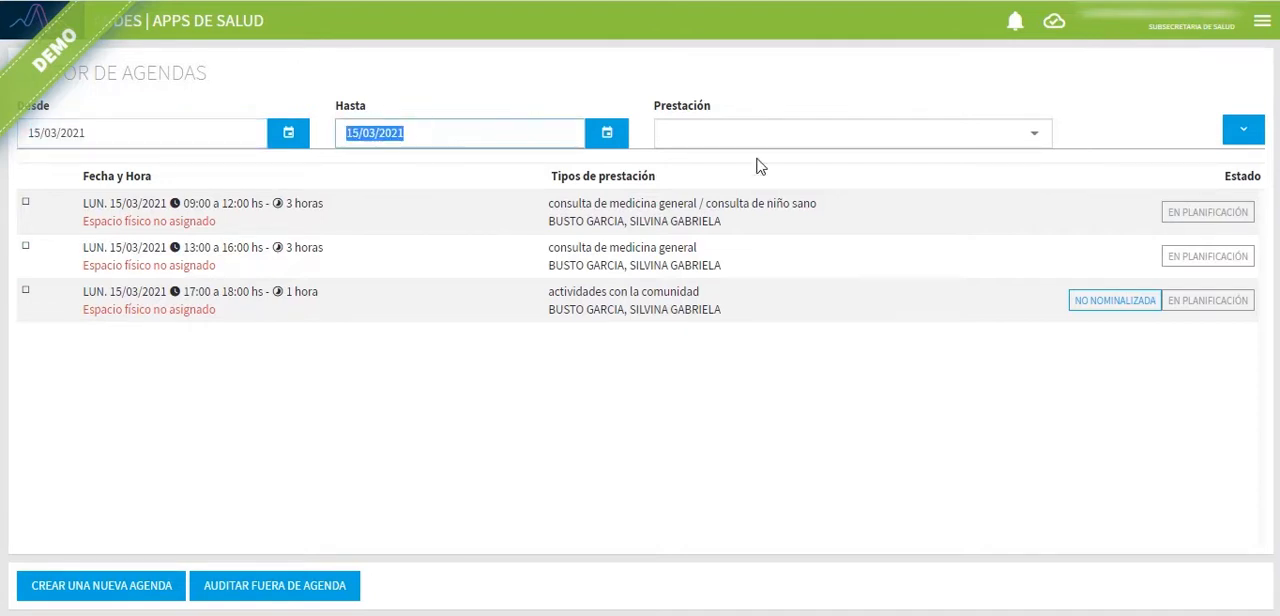
left_click(1245, 137)
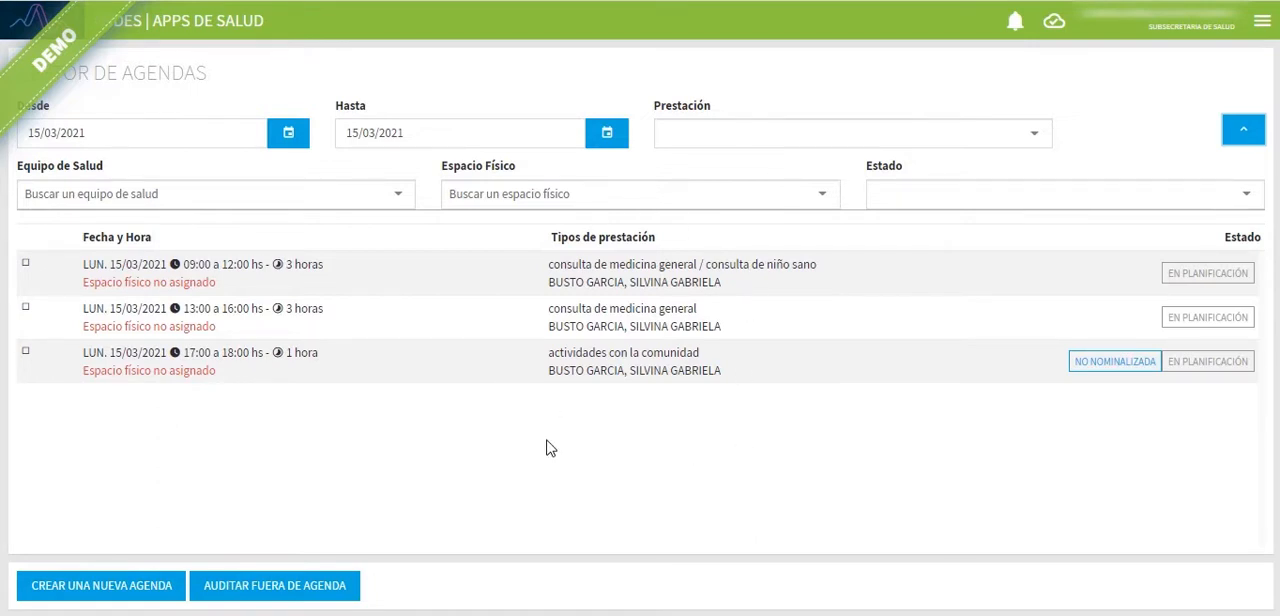
Step: Start creating a new agenda and set its date to 16/03/2021
left_click(112, 593)
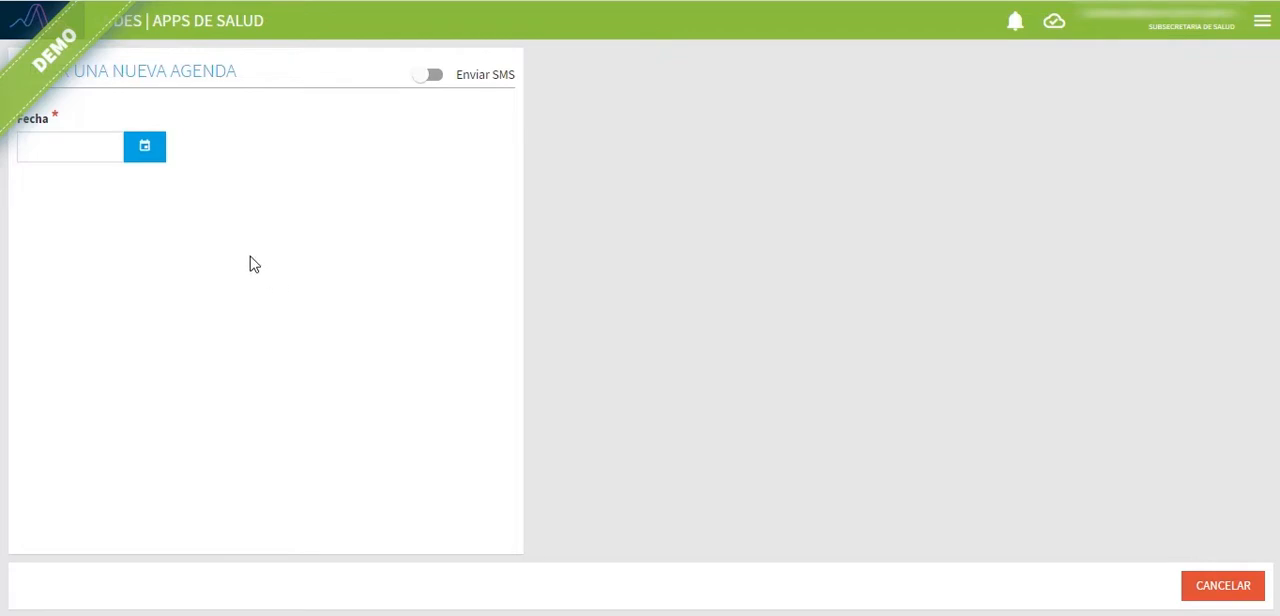
left_click(146, 149)
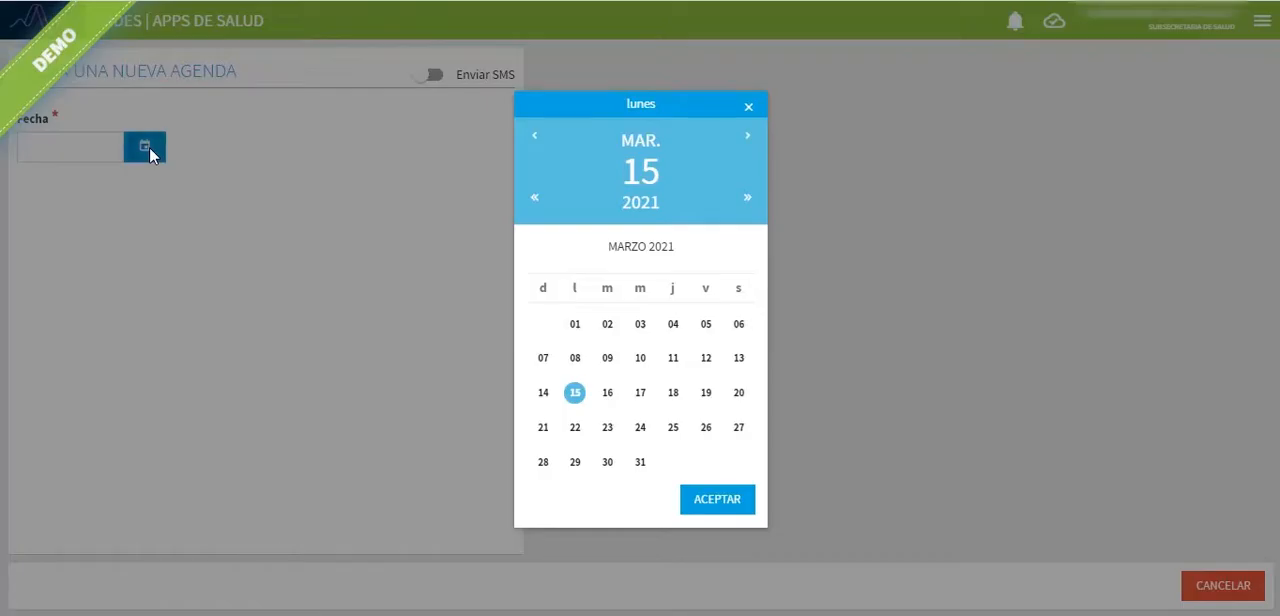
left_click(608, 396)
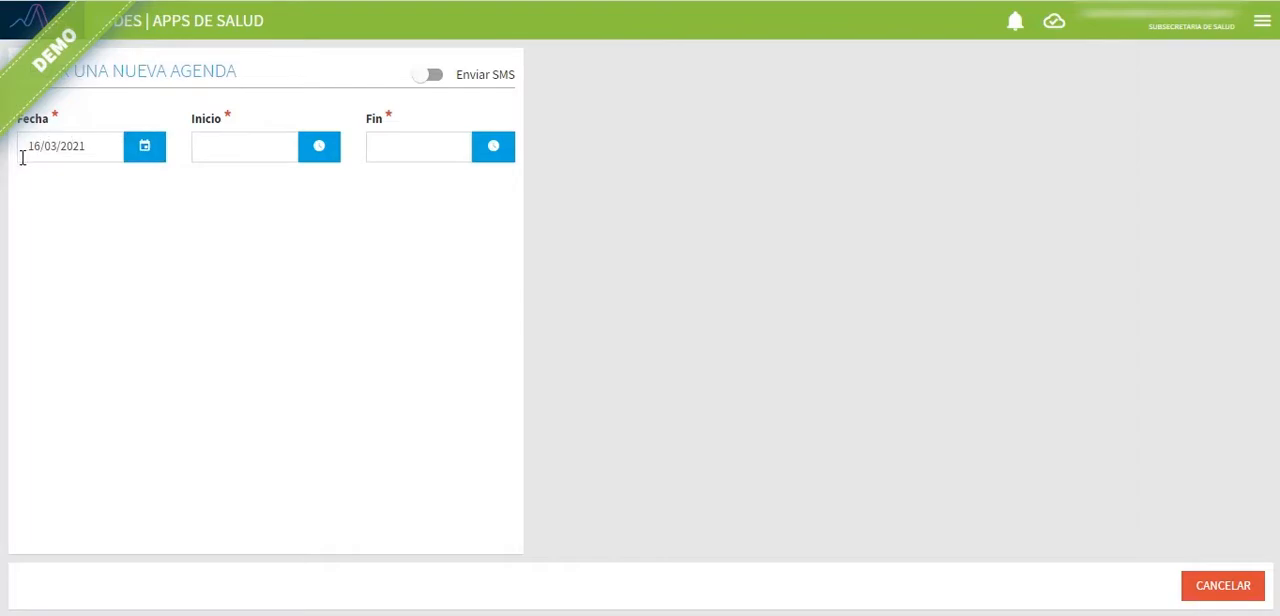
left_click(139, 156)
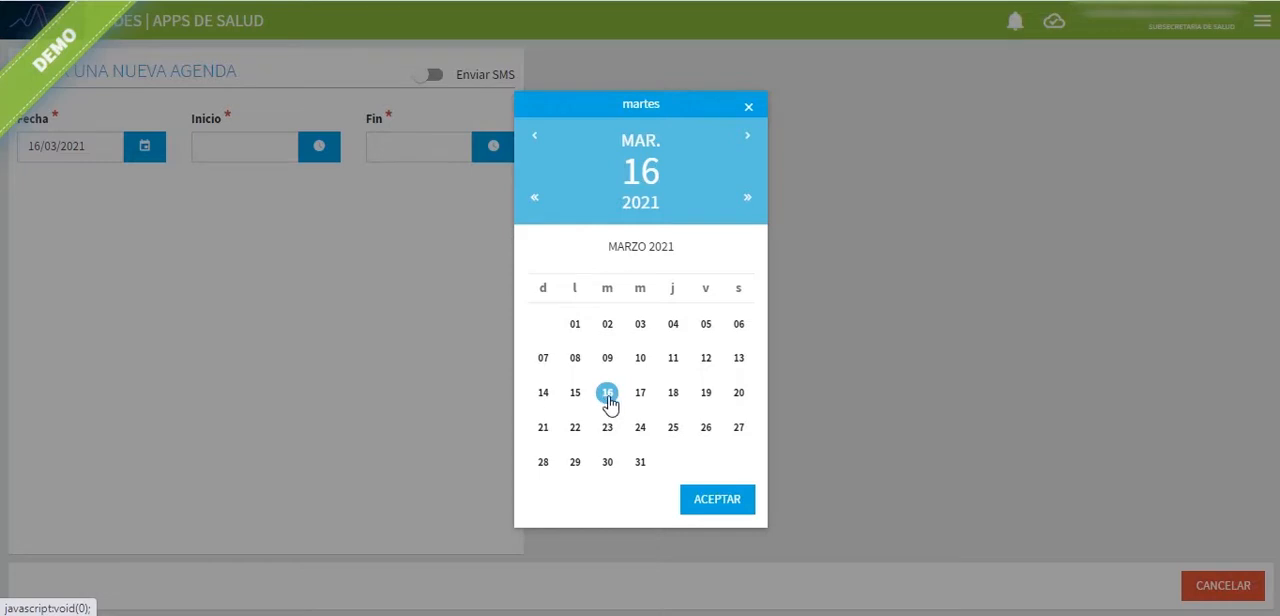
left_click(709, 505)
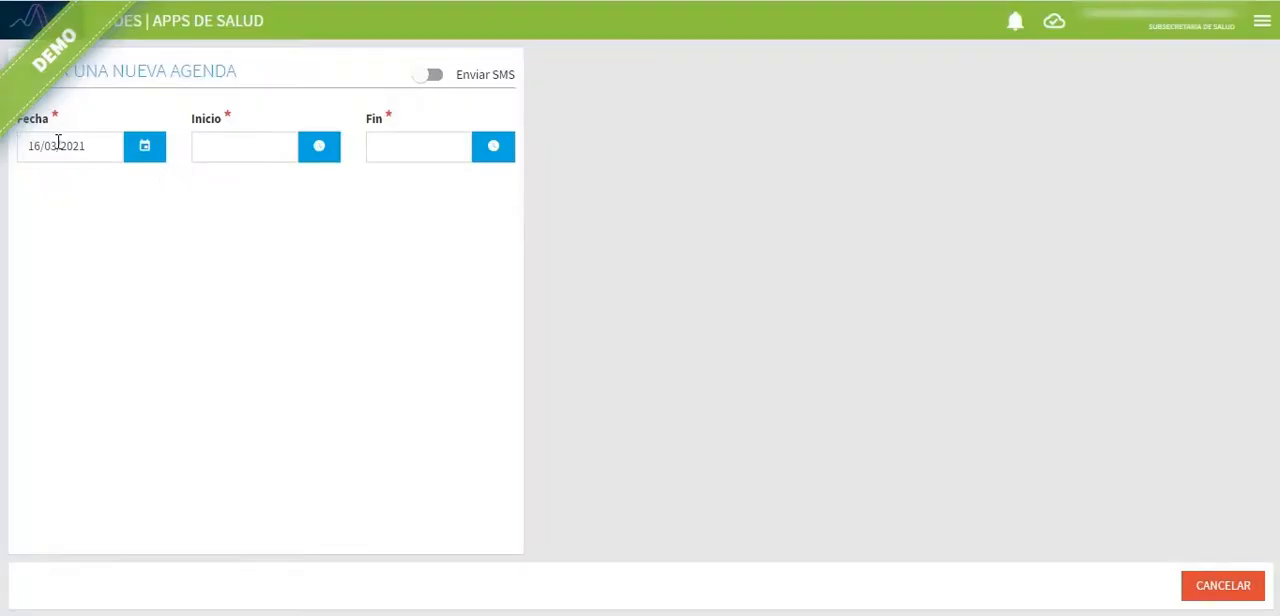
Step: Set the agenda's start time to 09:00 and end time to 12:00, leaving Enviar SMS off
left_click(235, 146)
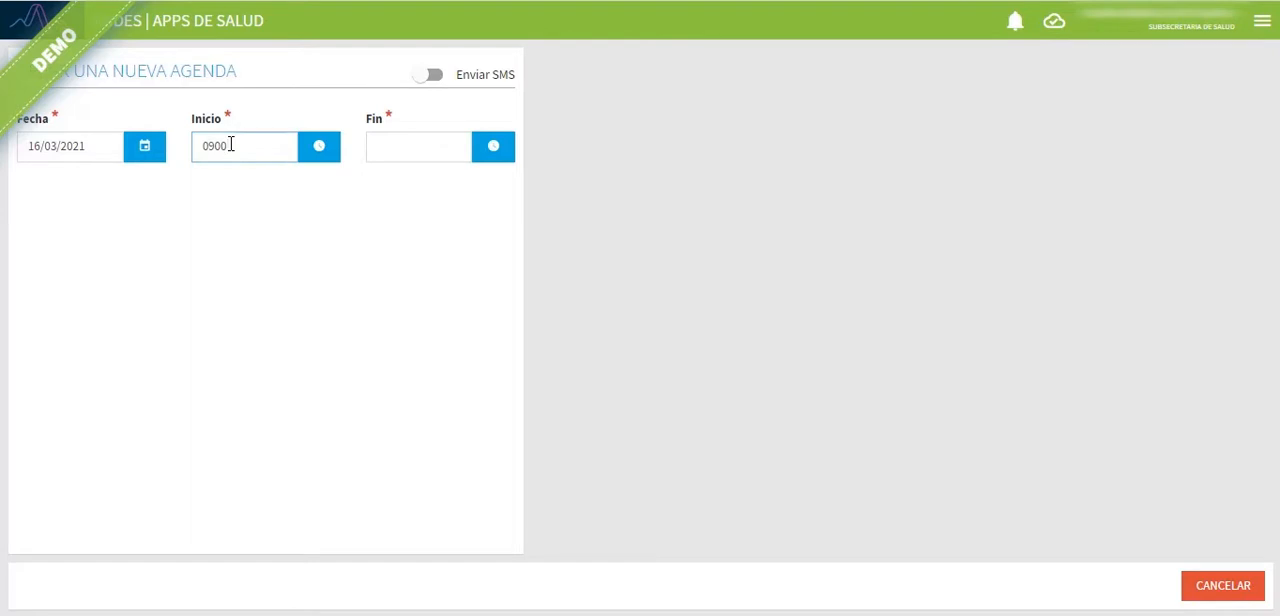
left_click(407, 146)
type("1200")
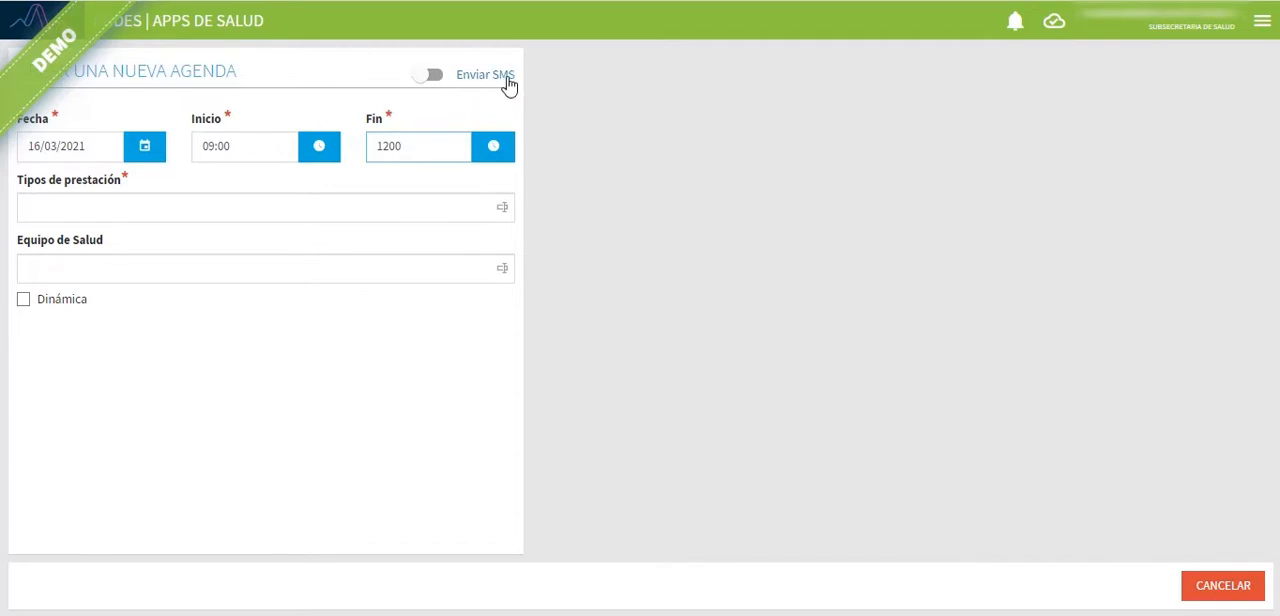
left_click(438, 78)
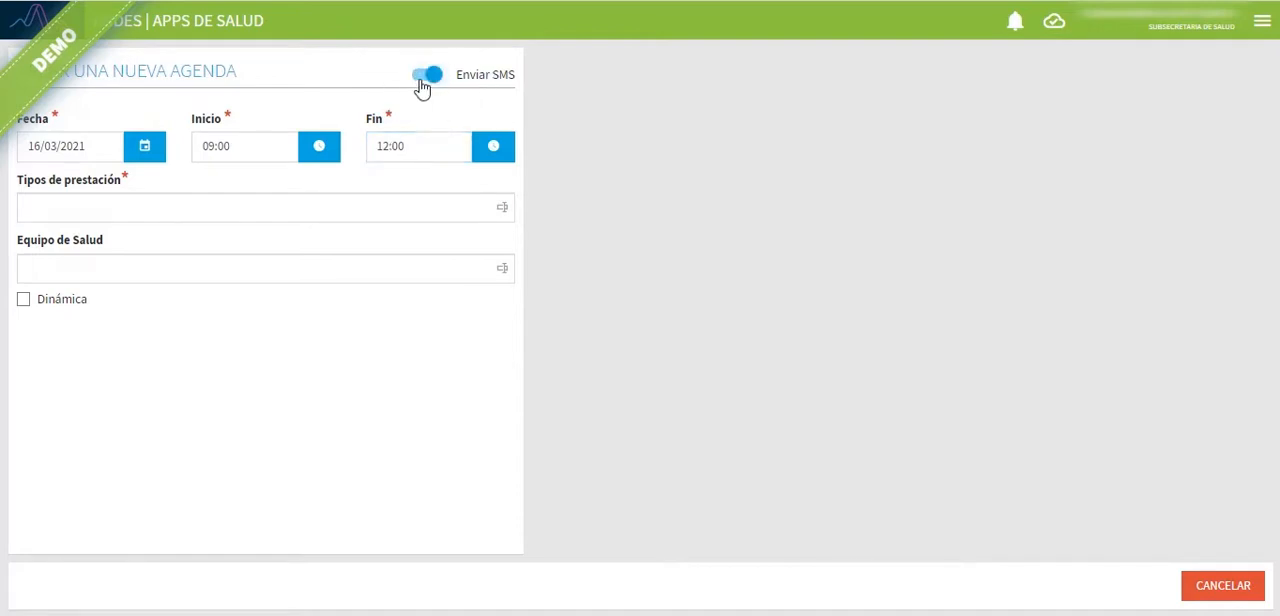
left_click(428, 76)
Step: Search the service types for "consul med gene" and add "consulta de medicina general" to the agenda
left_click(121, 210)
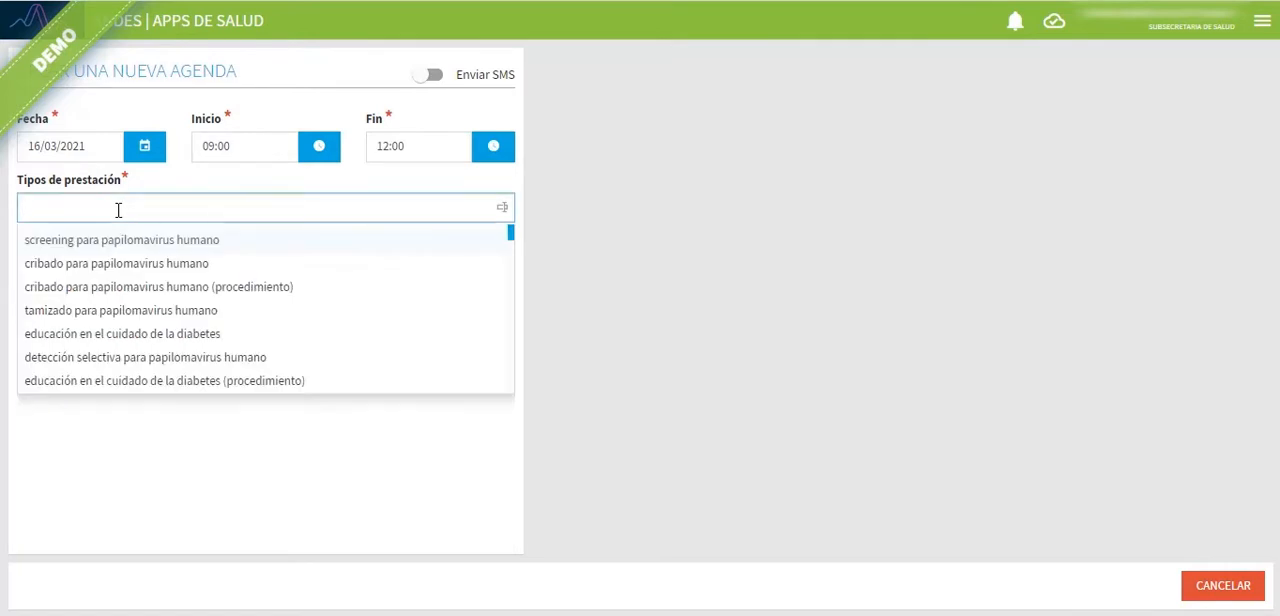
type("con")
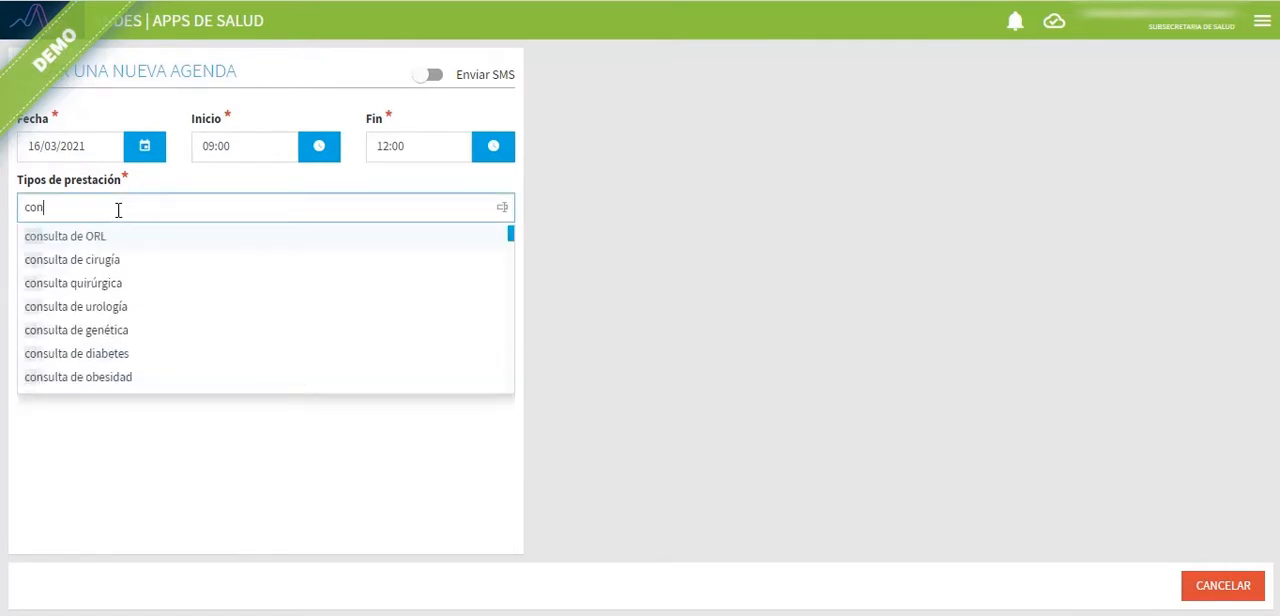
type("su")
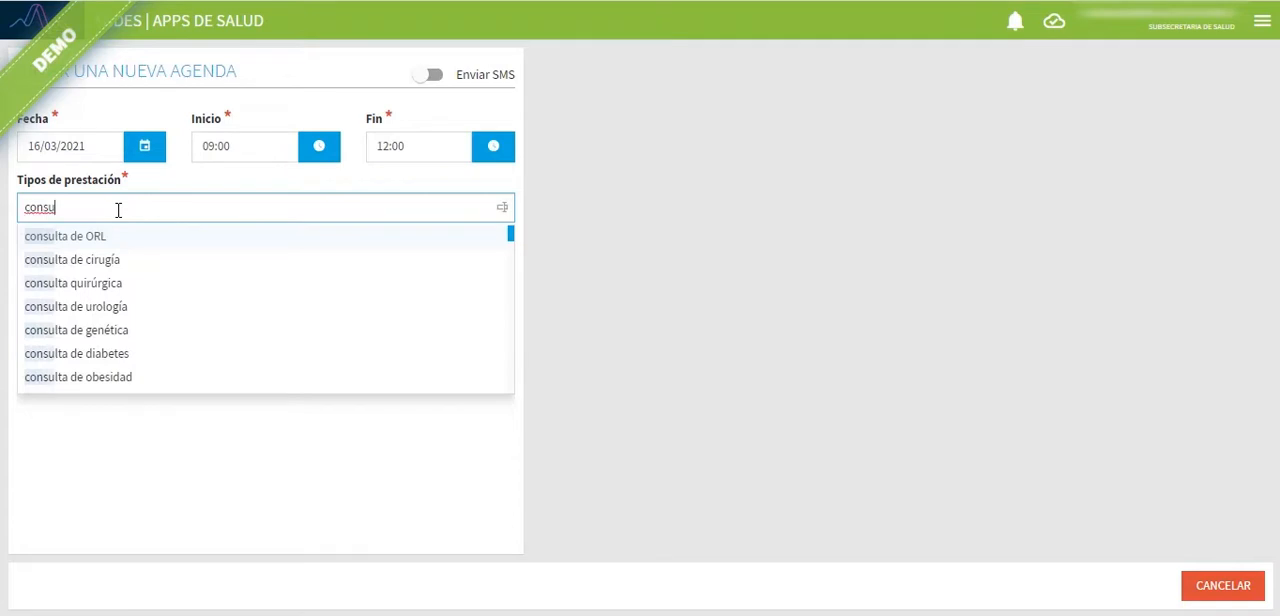
type("l")
type("med gene")
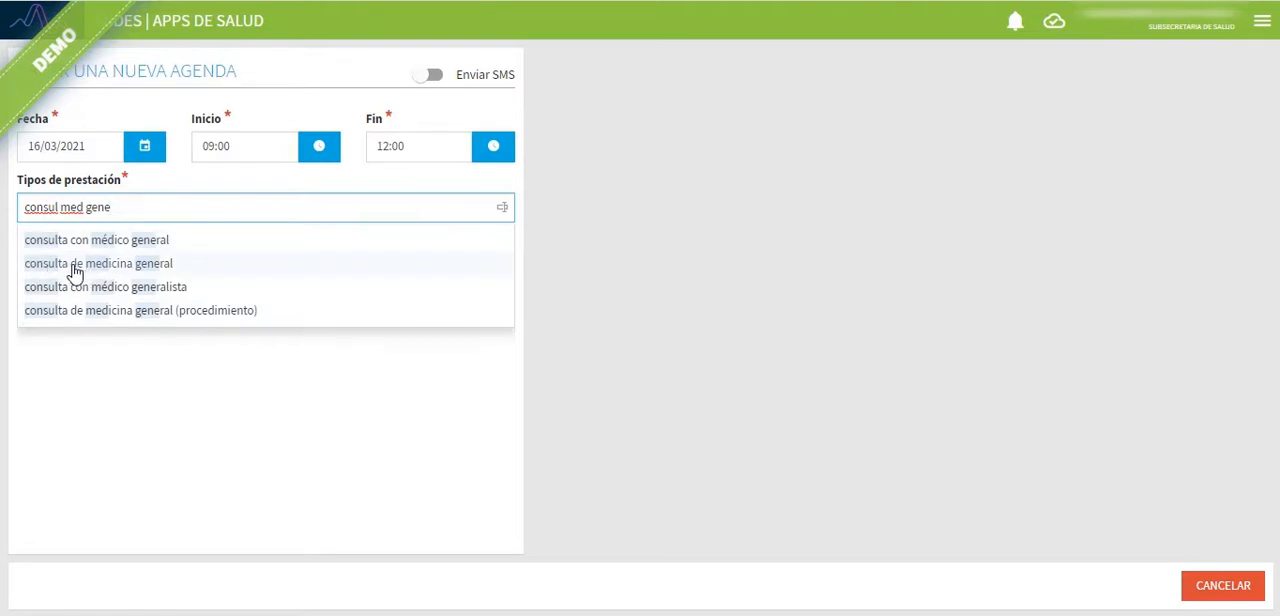
left_click(167, 273)
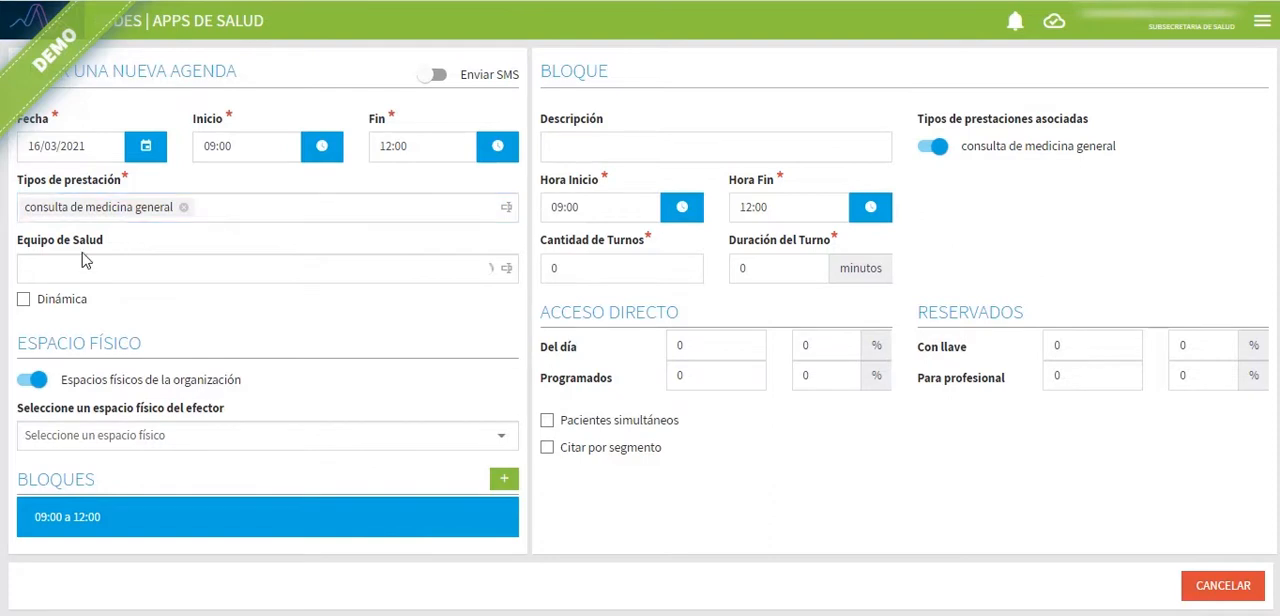
Step: Search the Equipo de Salud by the professional's first name and add the first matching professional
left_click(52, 272)
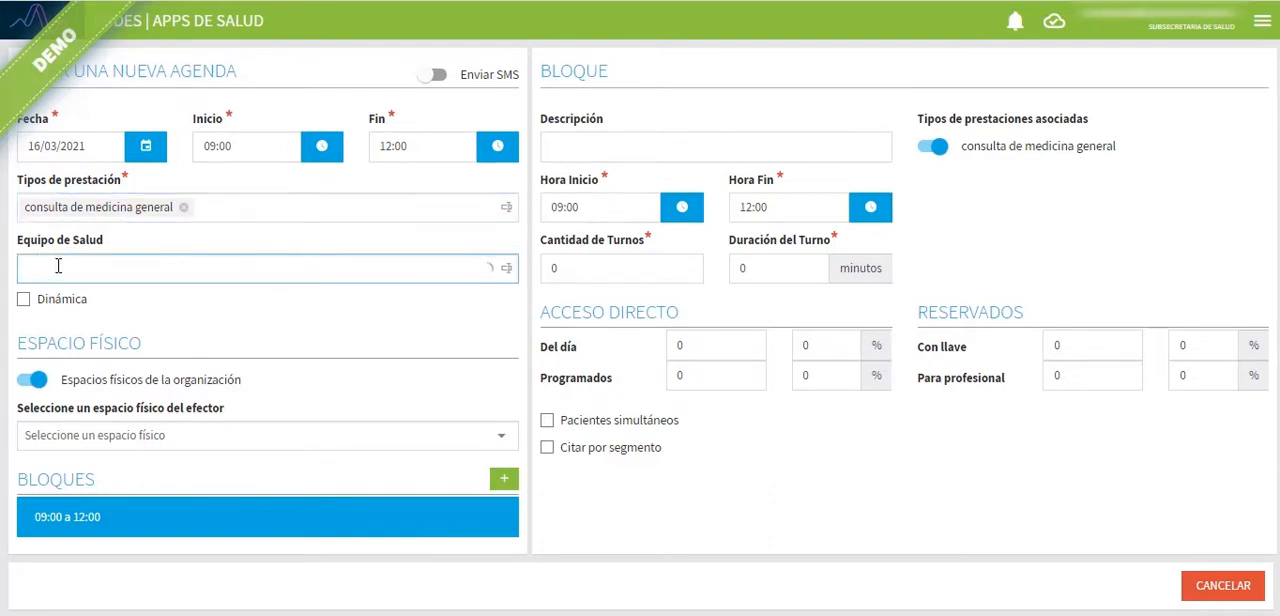
type("alicia")
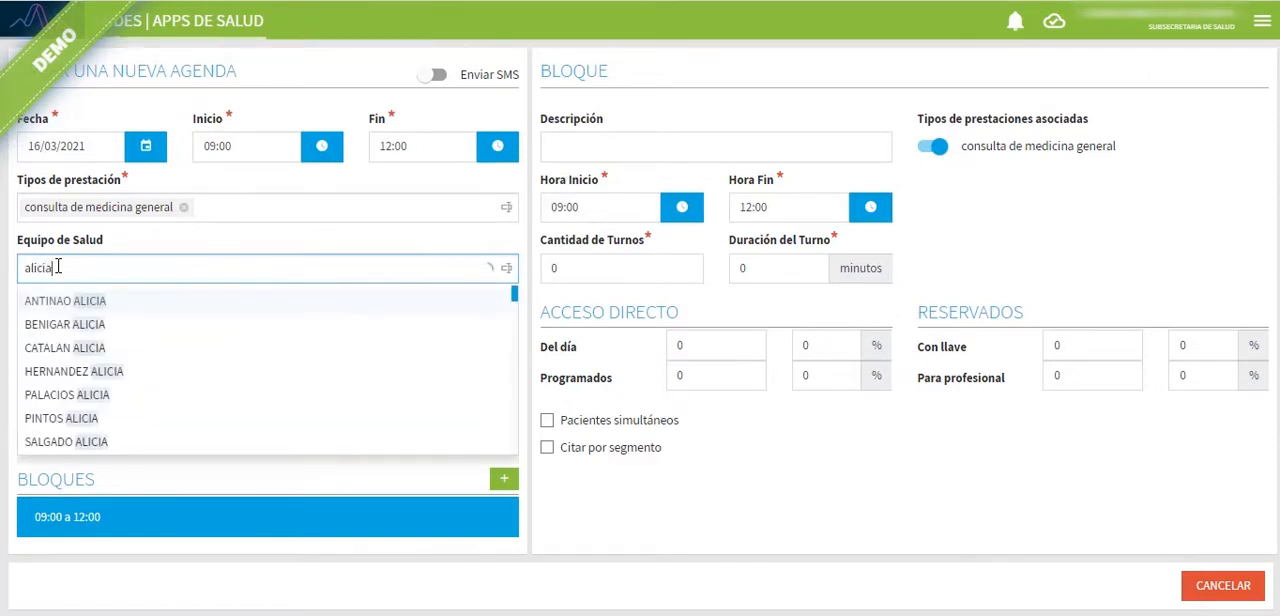
left_click(92, 305)
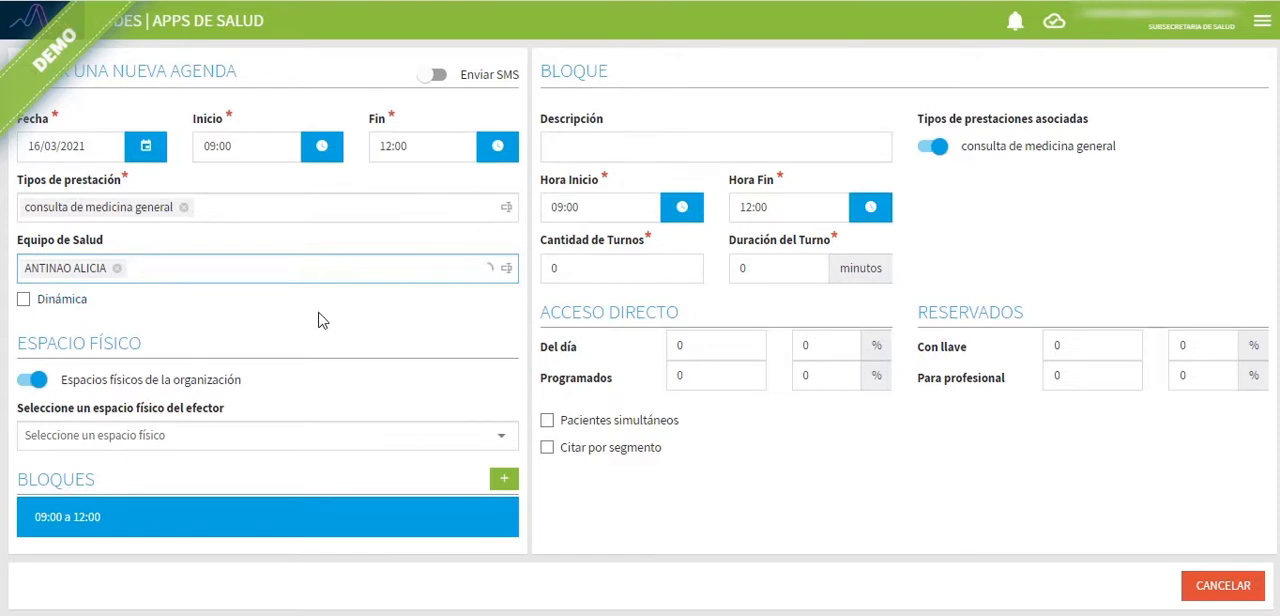
Step: Try the Dinámica option with a Cupo máximo of 10, and turn both options off again
left_click(77, 307)
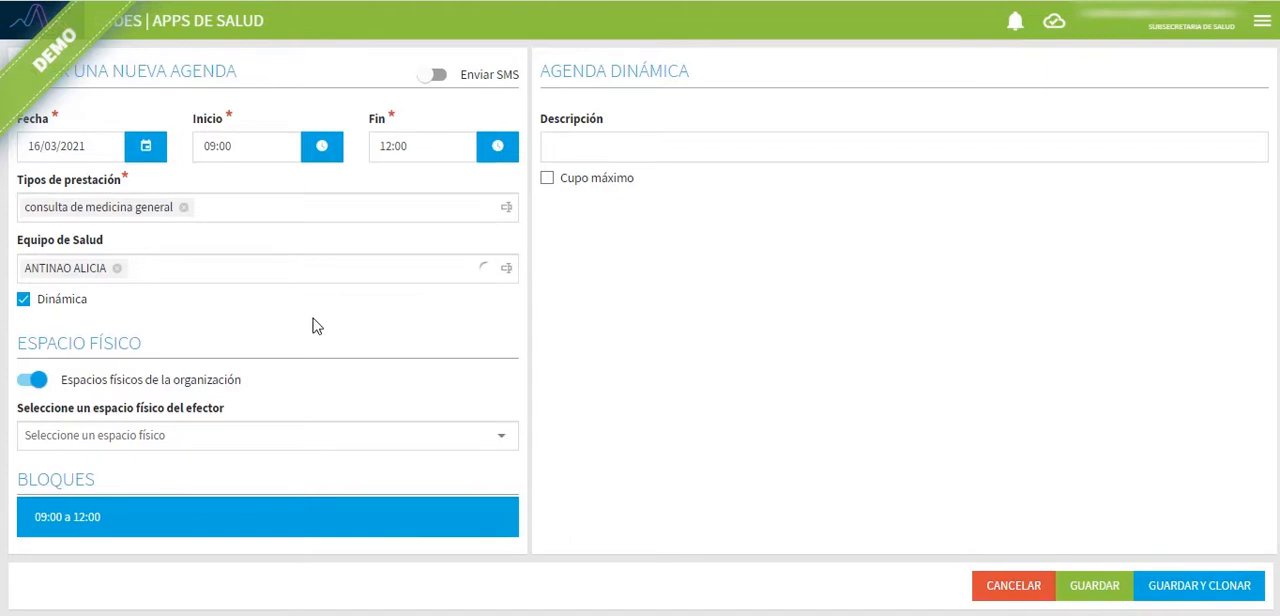
left_click(81, 312)
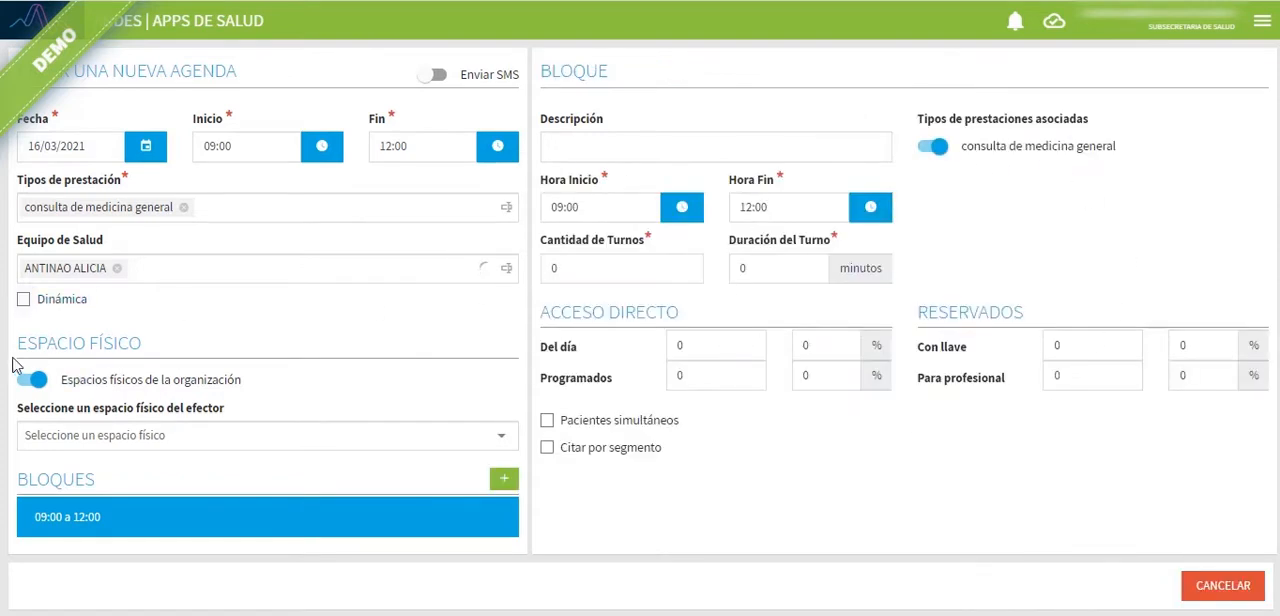
left_click(66, 306)
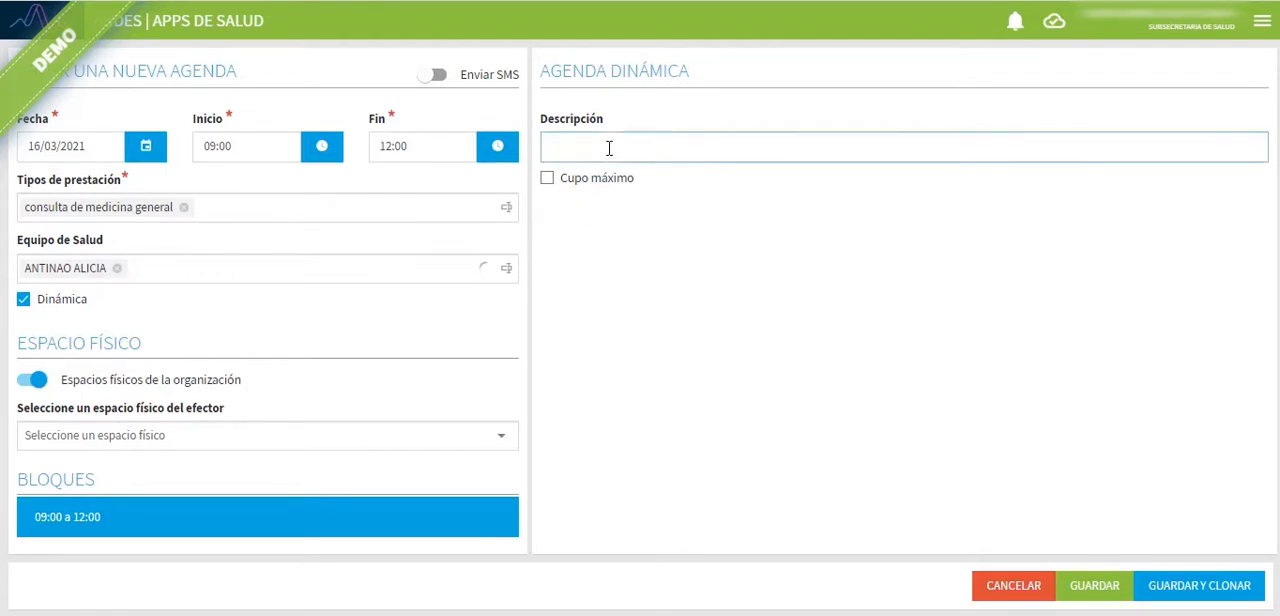
left_click(590, 181)
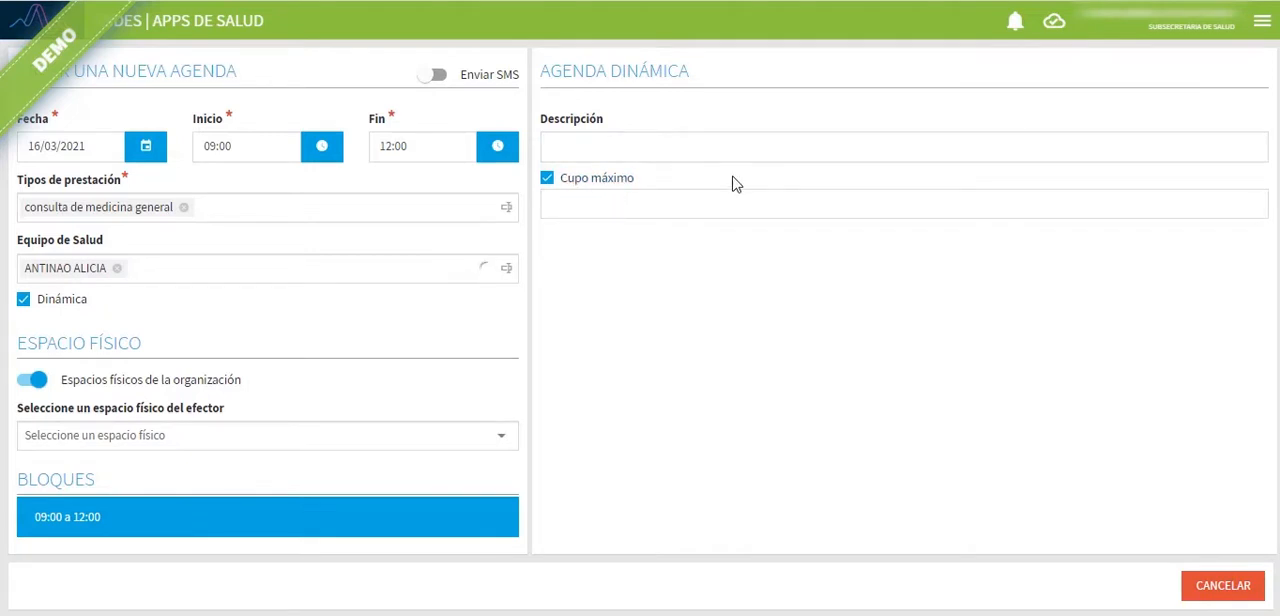
left_click(614, 181)
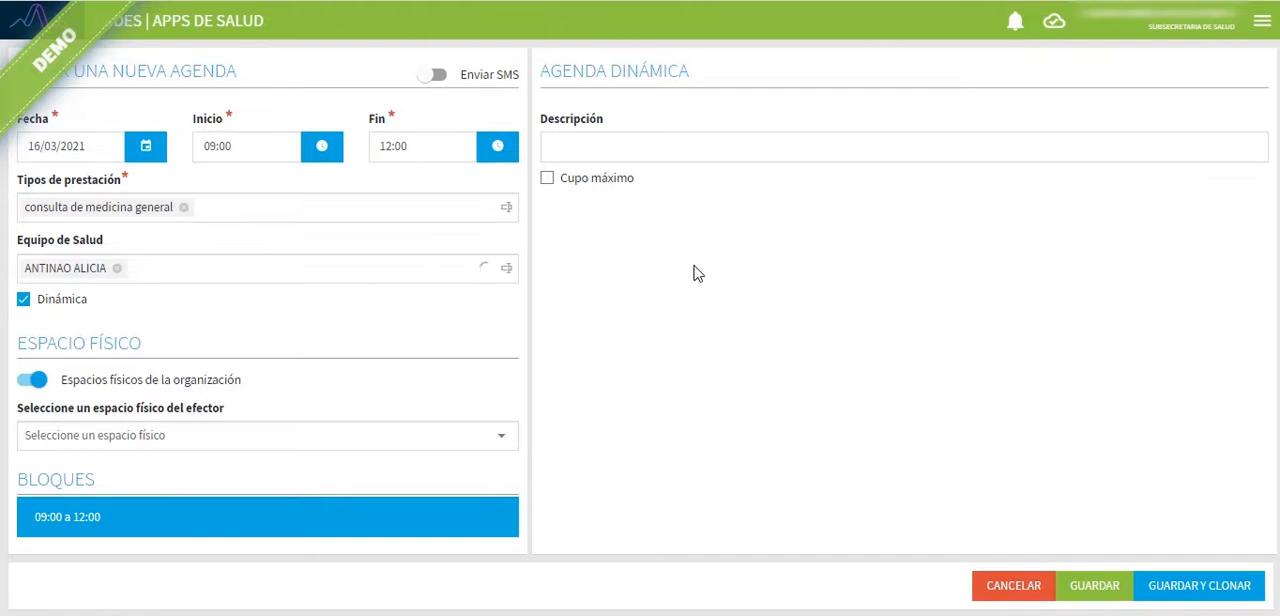
left_click(612, 182)
left_click(645, 214)
type("10")
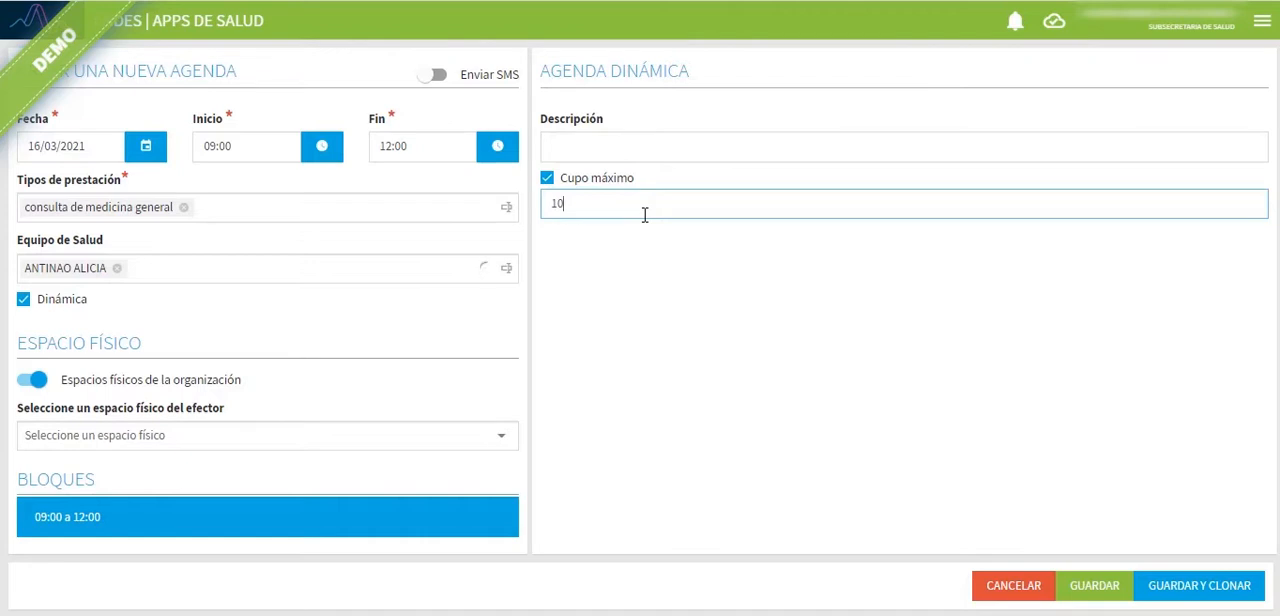
key("BackSpace")
key("BackSpace")
left_click(547, 178)
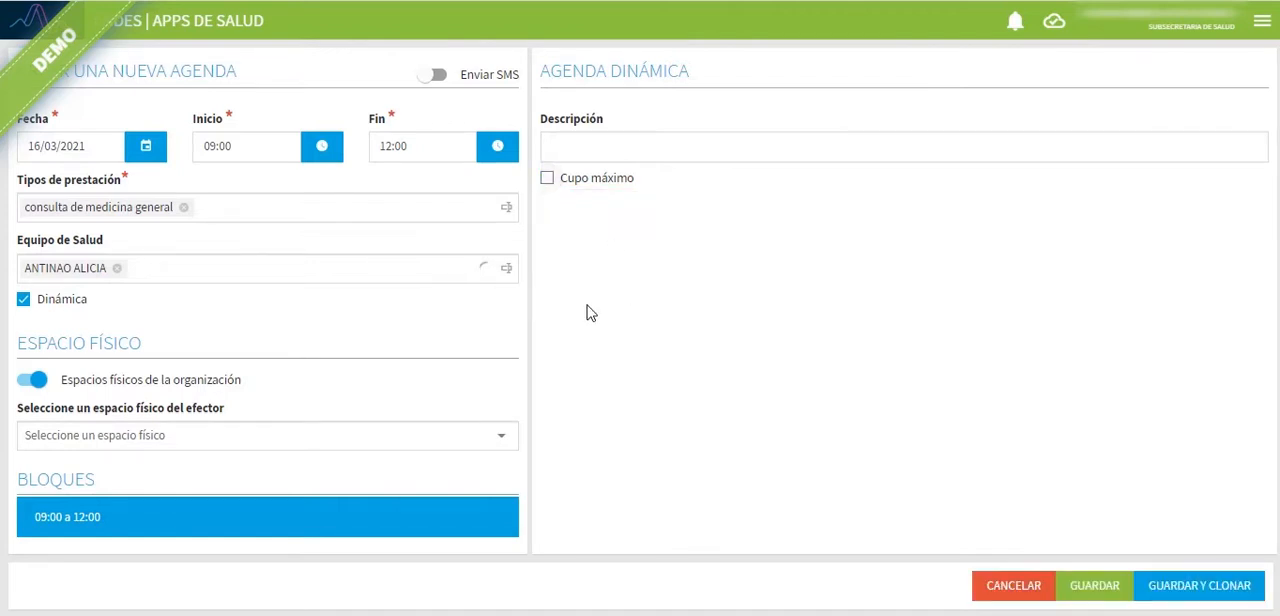
left_click(62, 303)
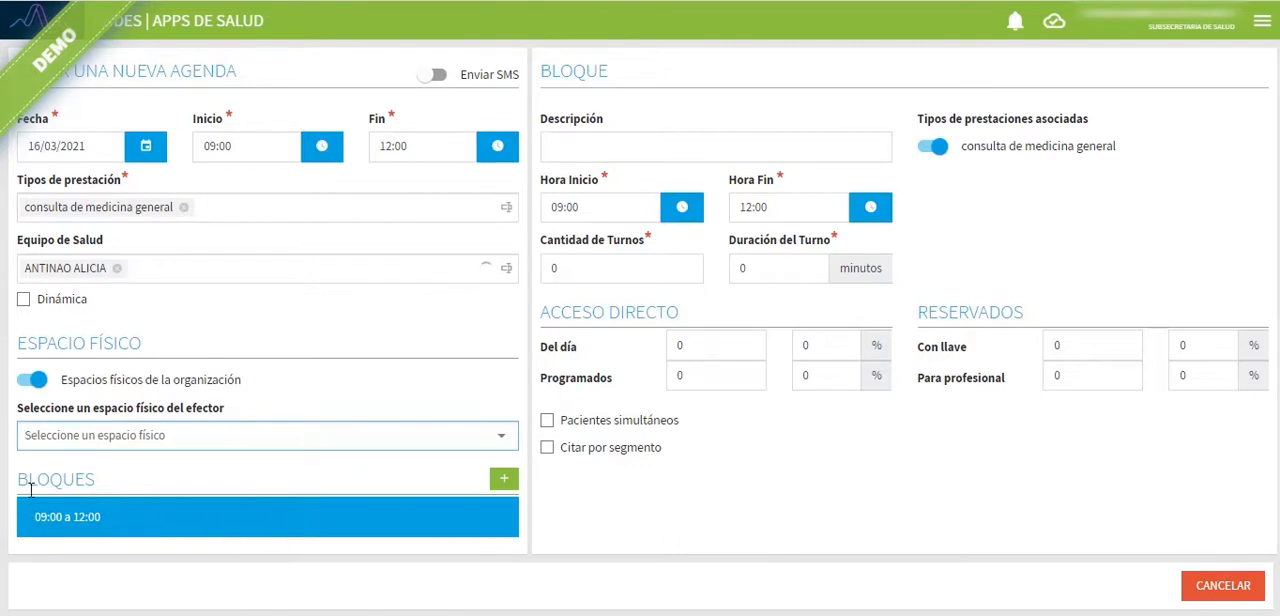
Step: Add a second block to the agenda's Bloques
left_click_drag(19, 481, 166, 468)
left_click(103, 486)
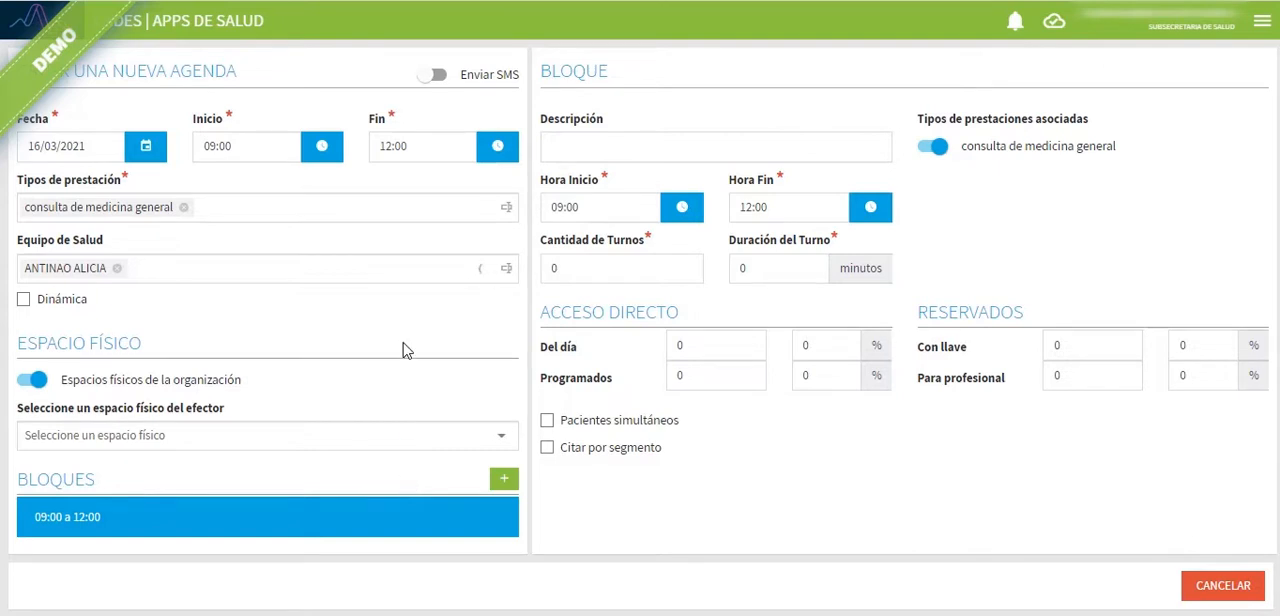
left_click(505, 481)
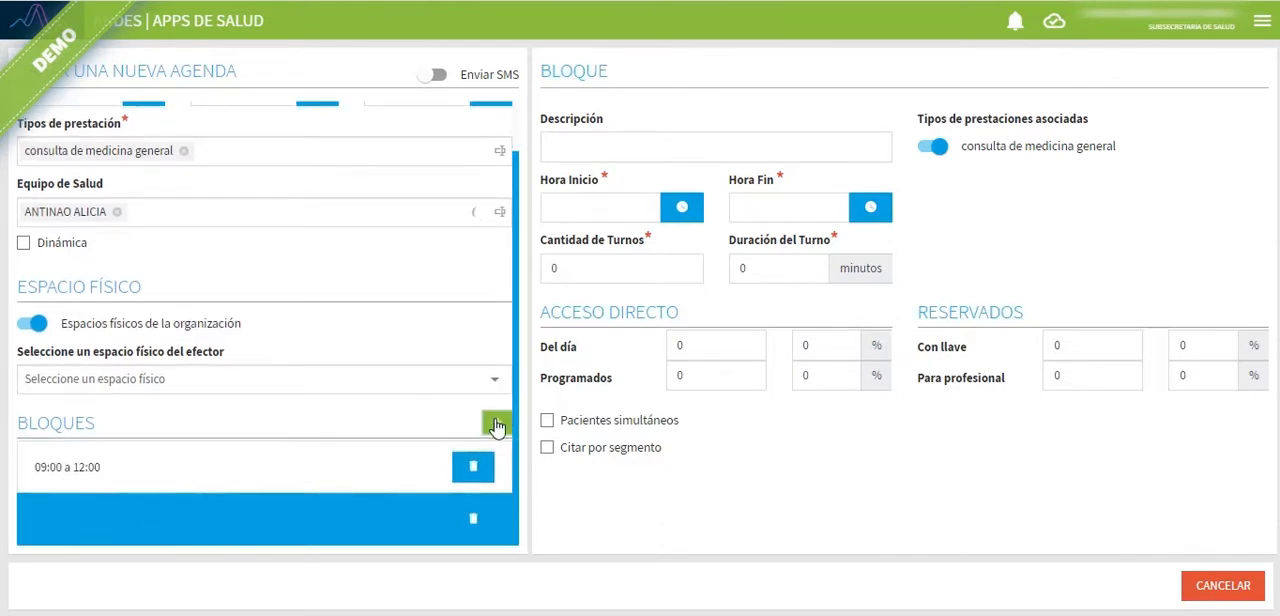
Step: Set the end time of the agenda's first block to 11:00
left_click(147, 474)
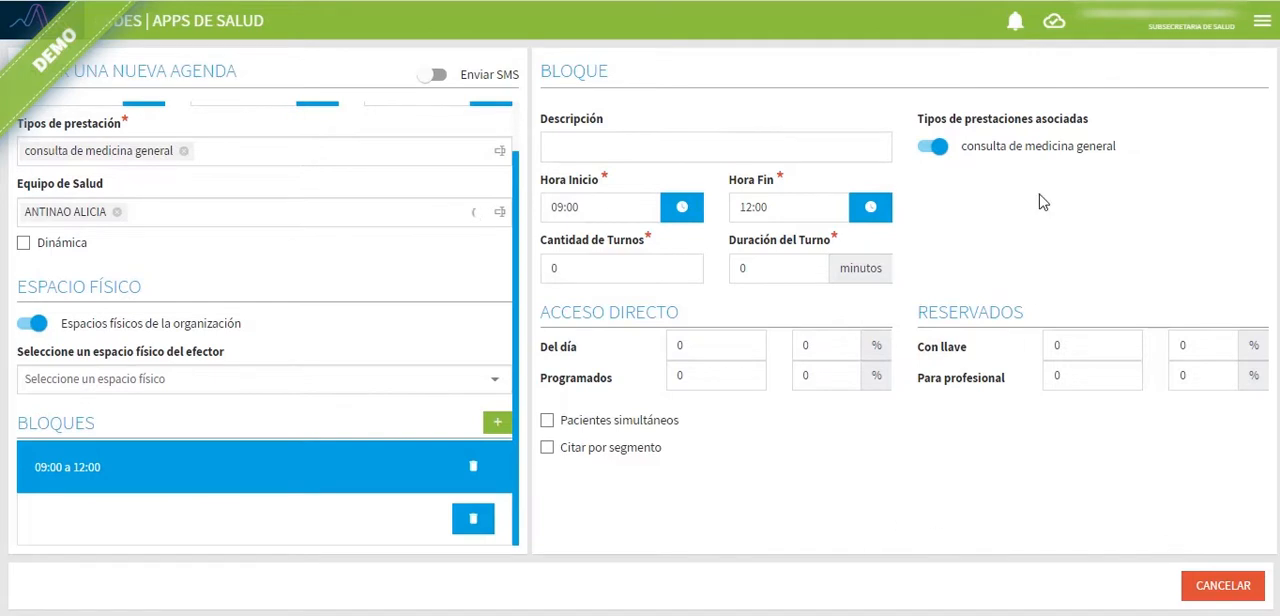
scroll(318, 307, "up", 1)
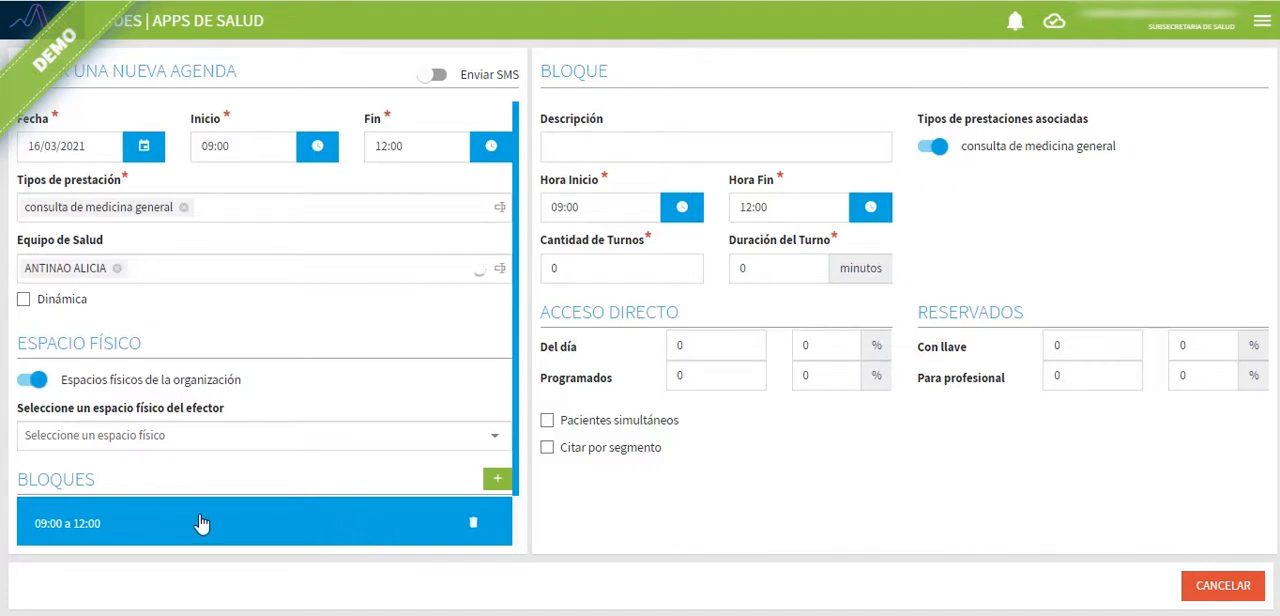
left_click(785, 207)
left_click_drag(772, 207, 736, 204)
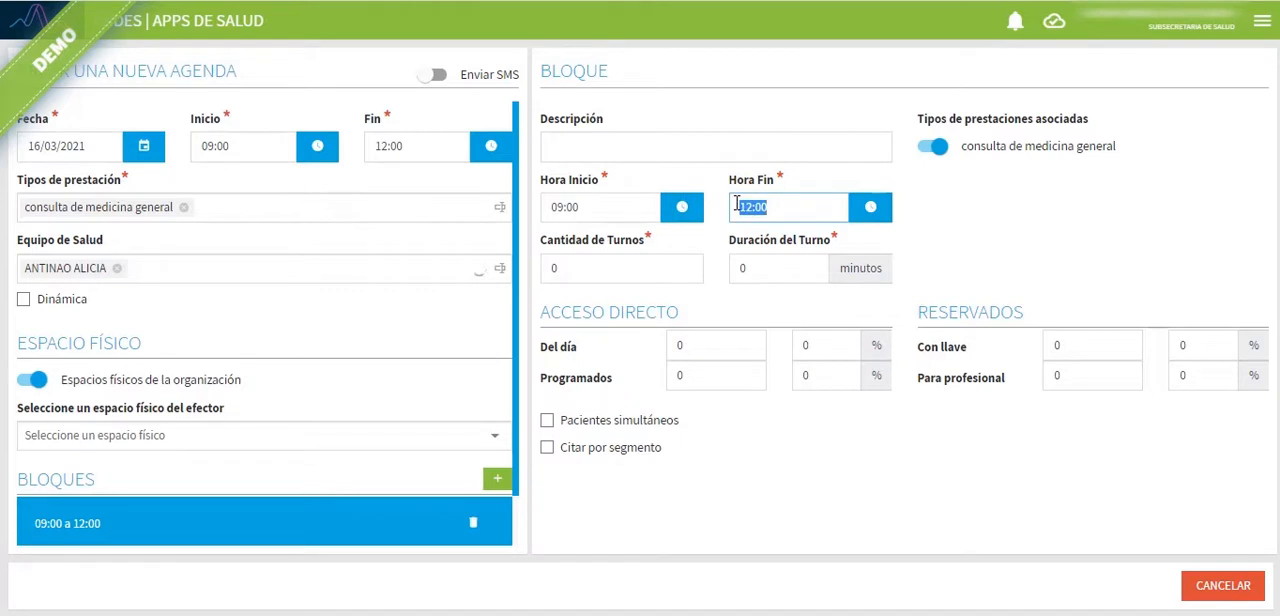
type("11")
left_click(1043, 223)
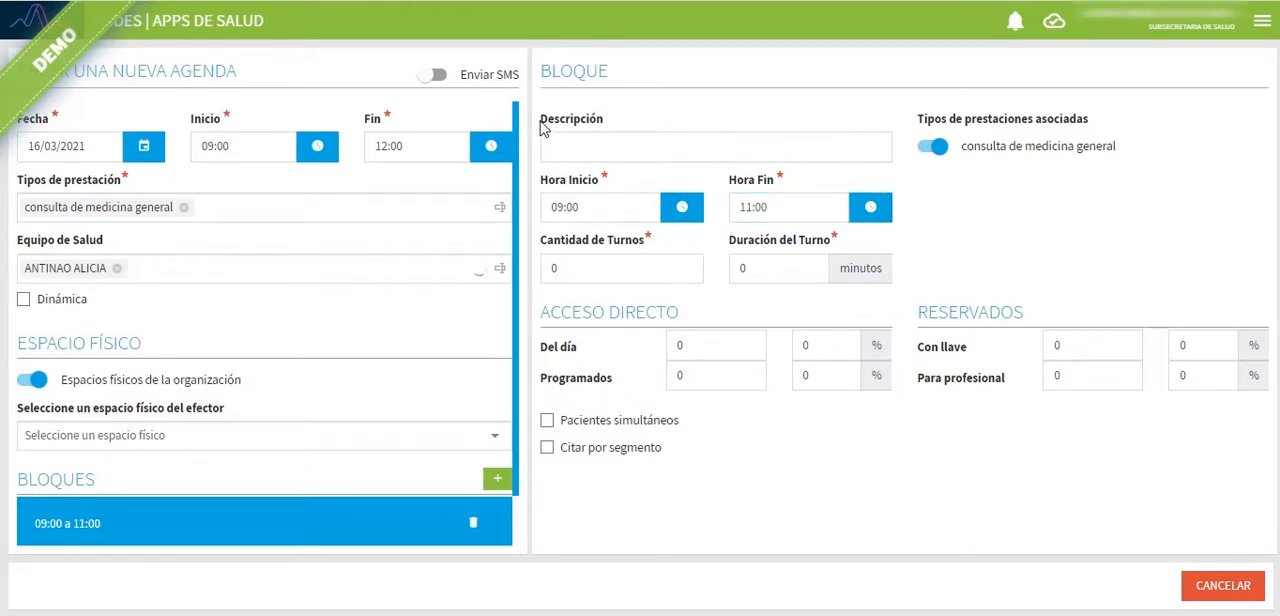
left_click_drag(538, 127, 622, 130)
left_click(609, 137)
left_click(563, 146)
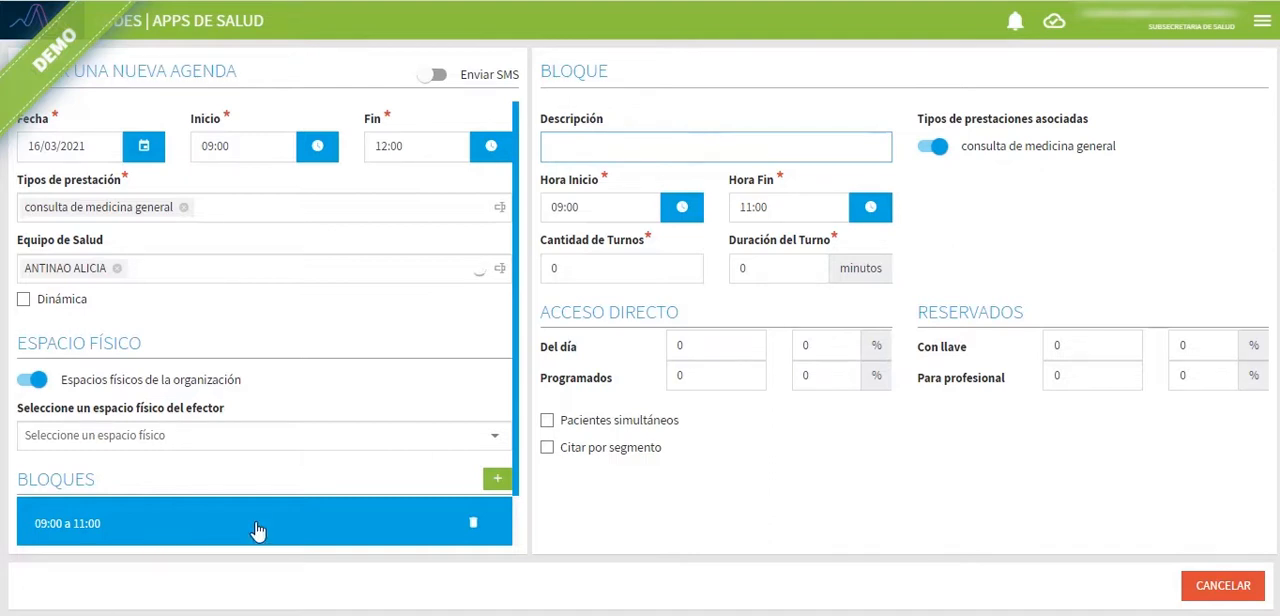
scroll(400, 406, "down", 1)
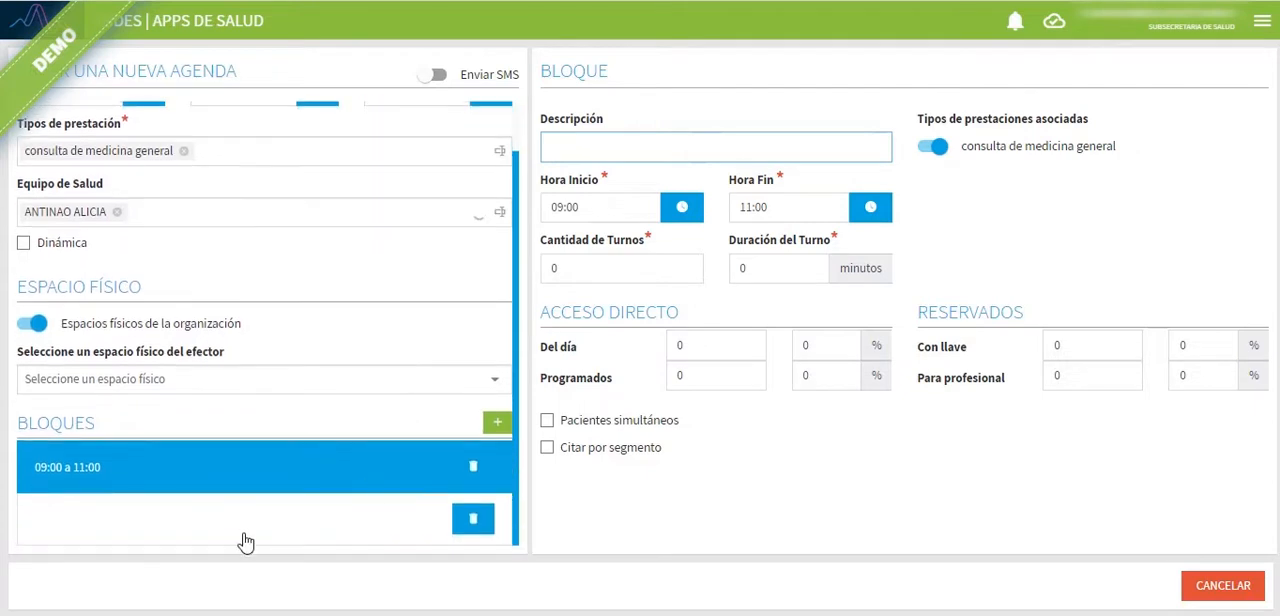
Step: Set the second block's start time to 11:00 and its end time to 12:00
left_click(139, 528)
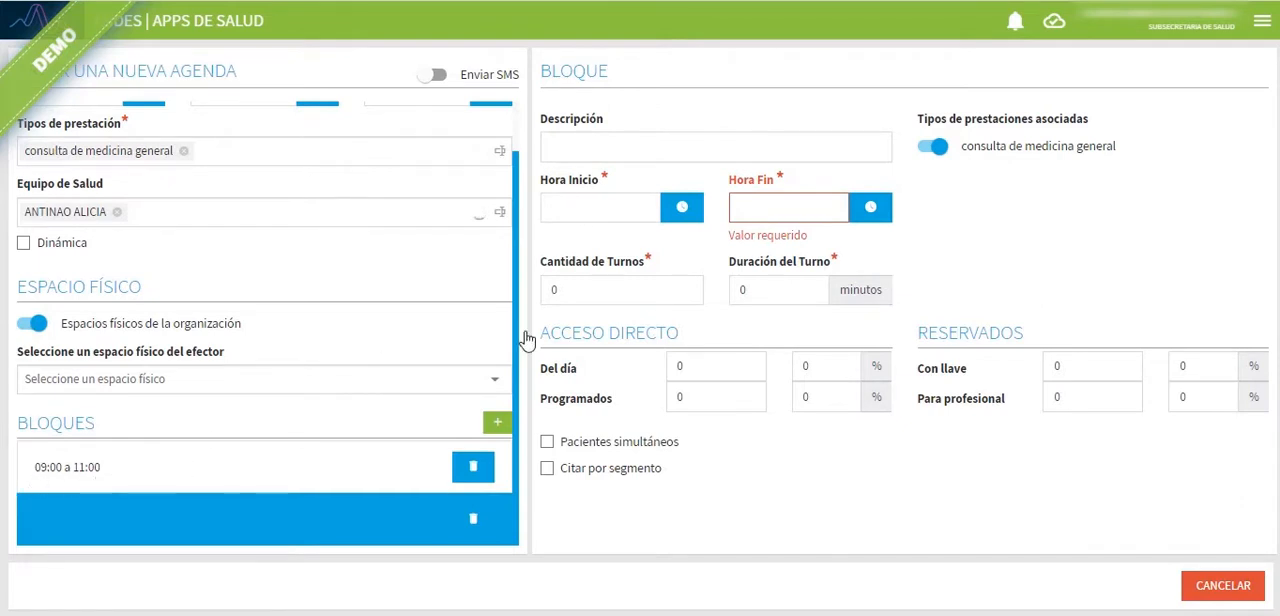
left_click(585, 206)
type("11")
left_click(774, 208)
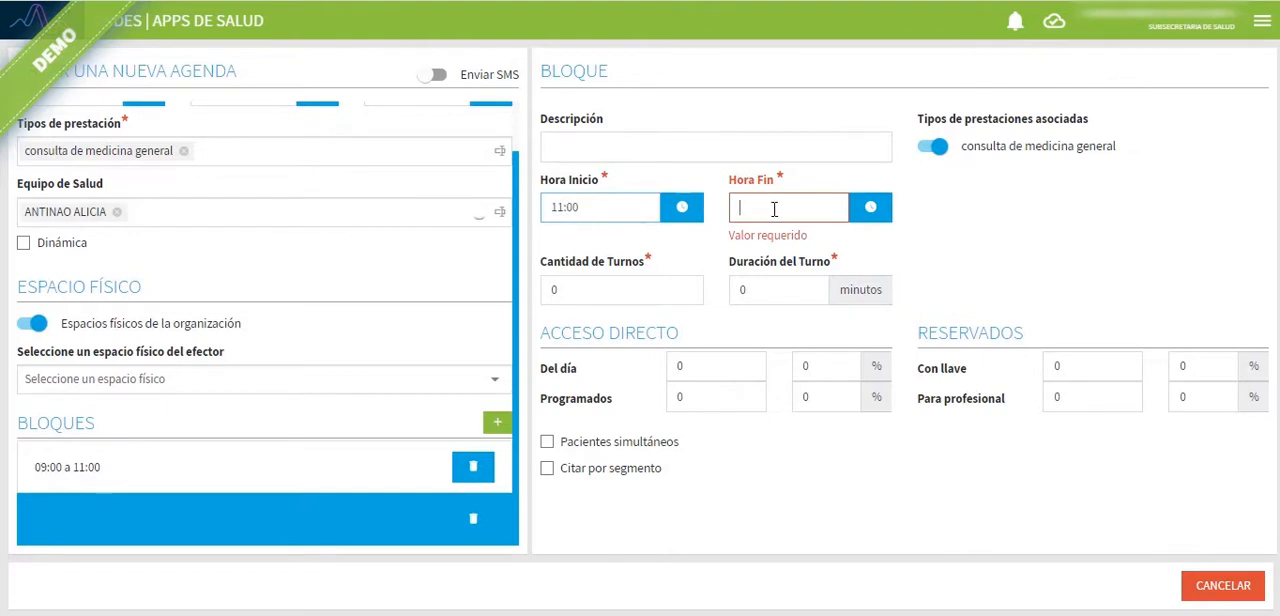
type("12")
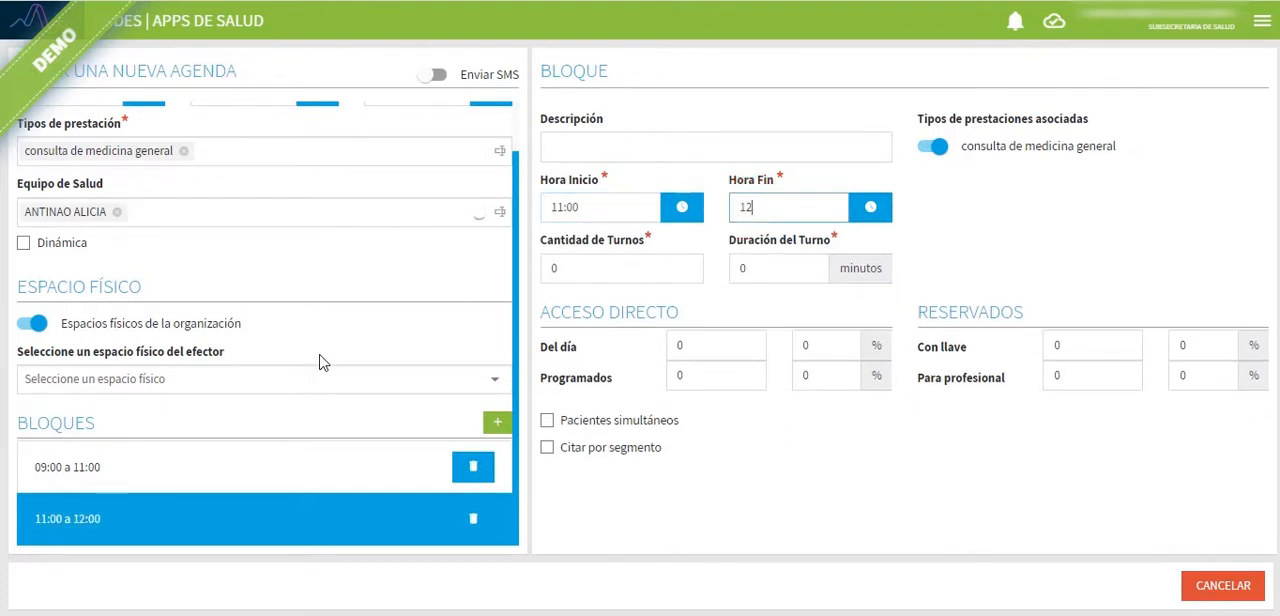
scroll(320, 362, "up", 1)
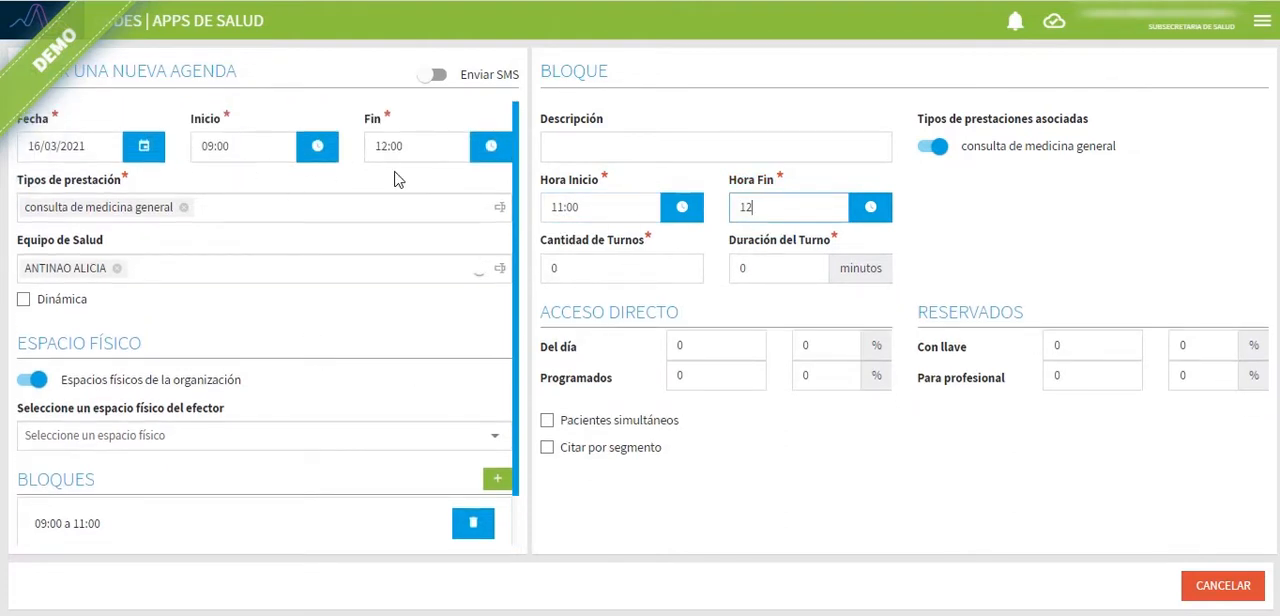
scroll(362, 300, "down", 1)
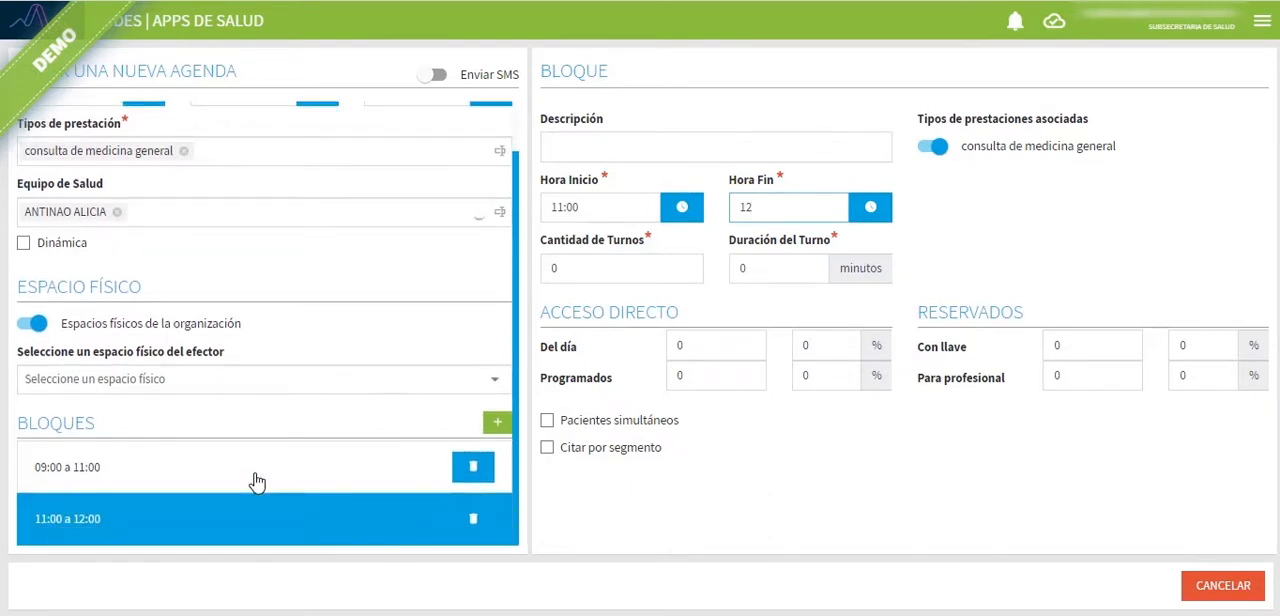
Step: Move the 09:00 to 11:00 block below the 11:00 to 12:00 block and view each block's details
left_click_drag(250, 473, 251, 537)
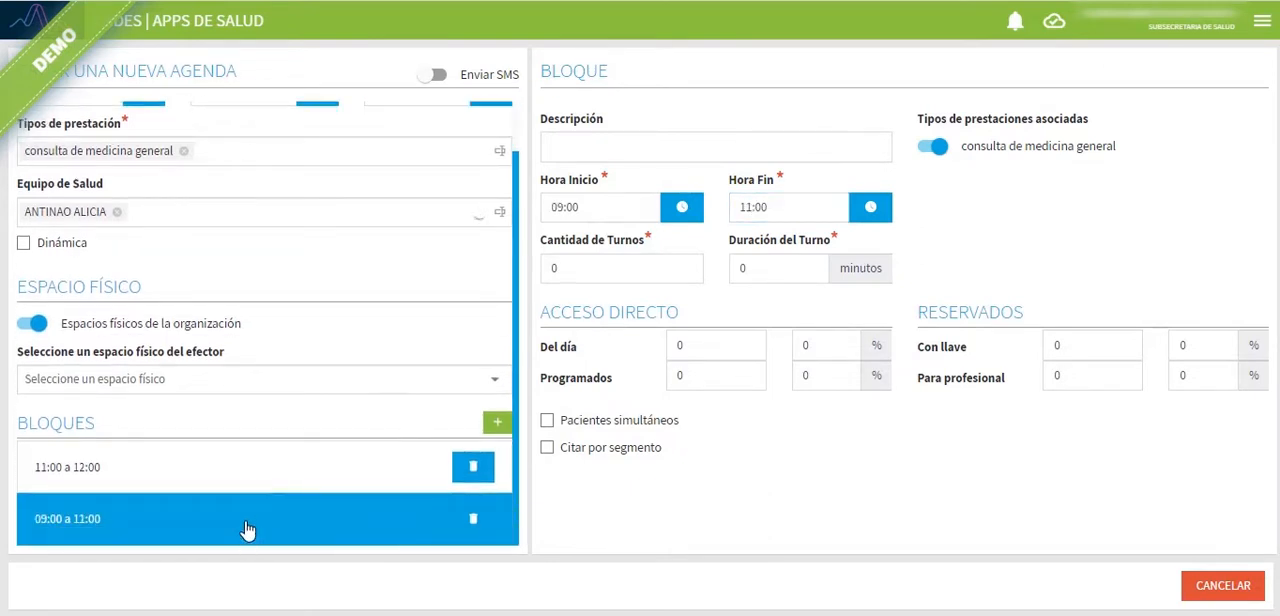
left_click(249, 470)
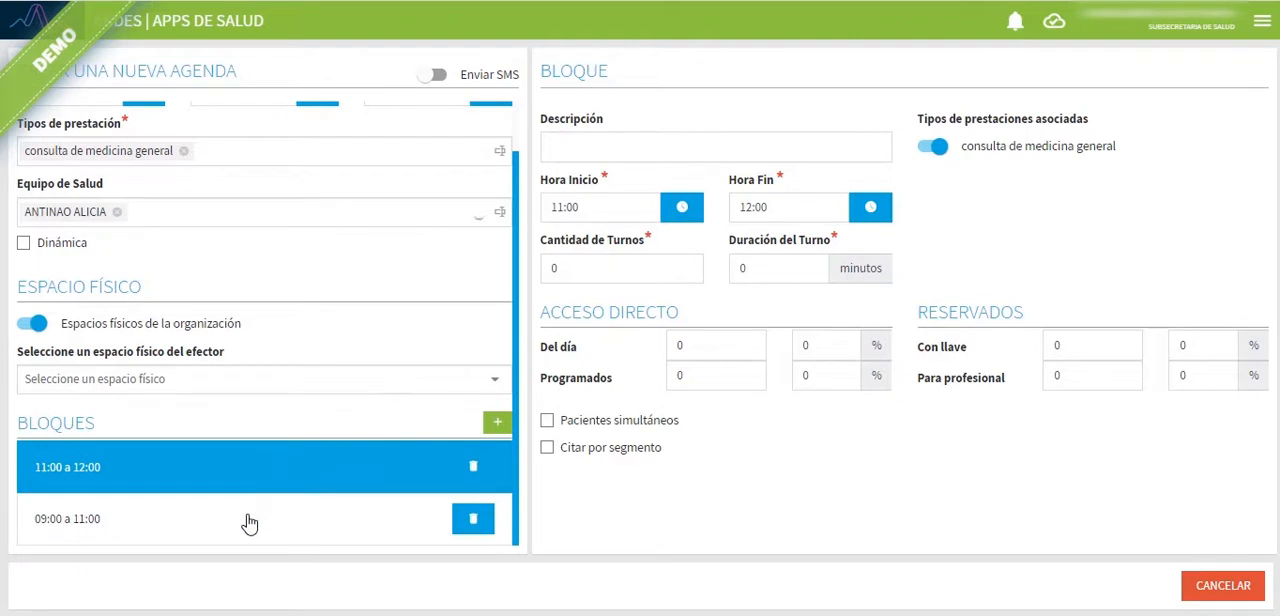
left_click(249, 523)
Step: Set the Duración del Turno of the 11:00 to 12:00 block to 15 minutes
left_click(266, 471)
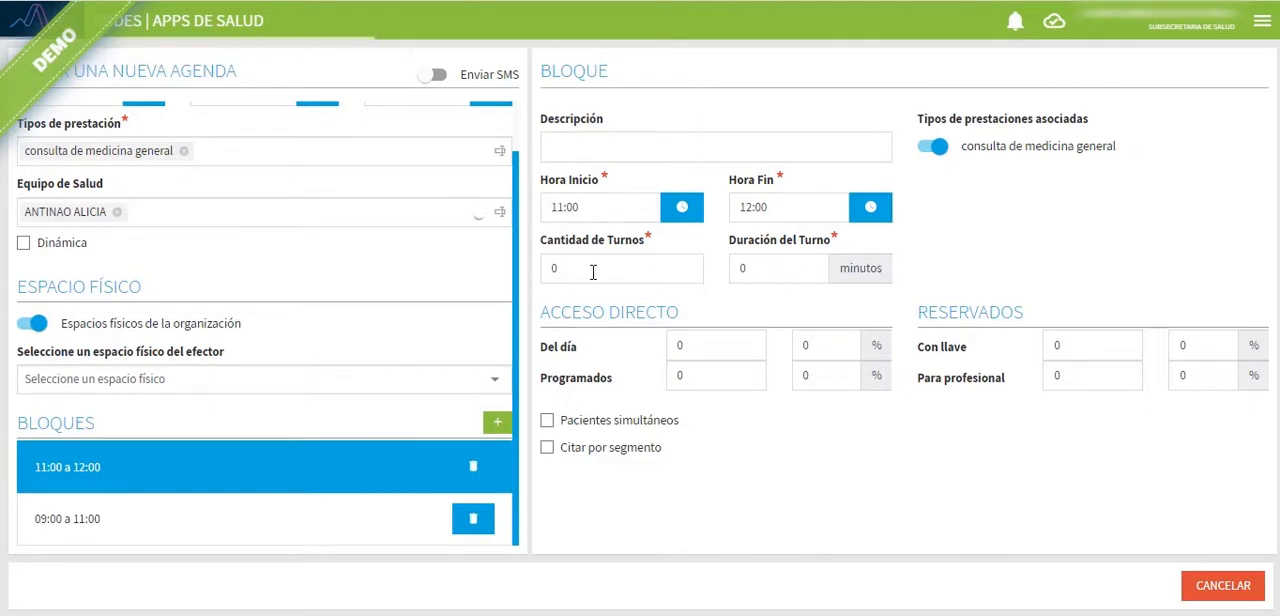
left_click(765, 268)
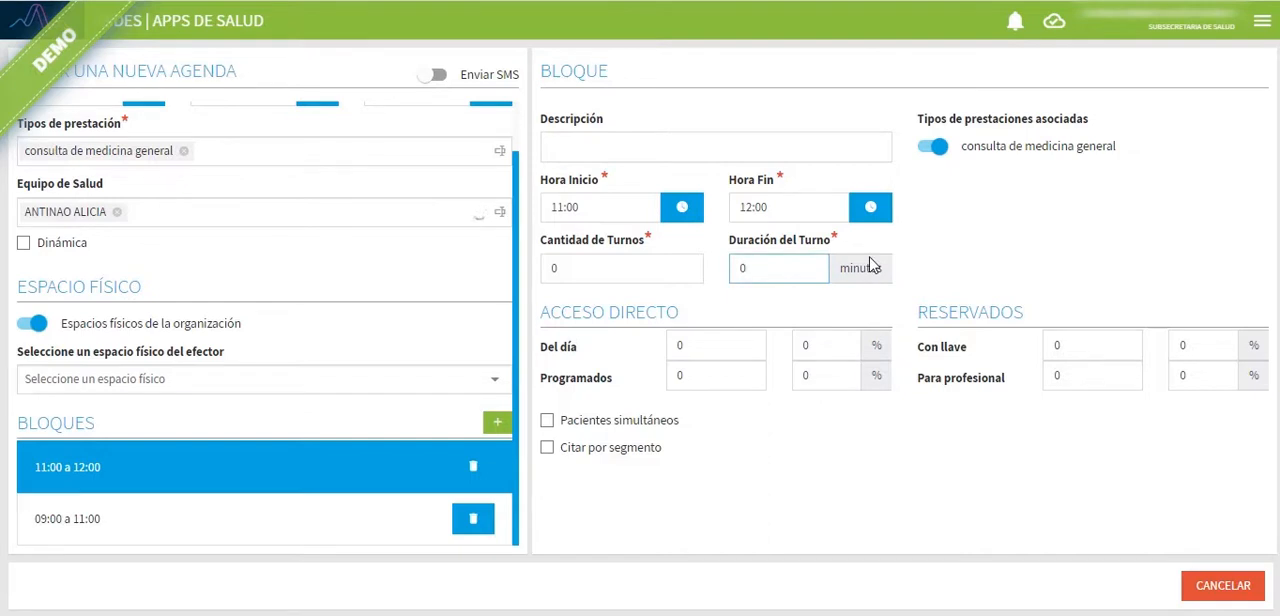
key("BackSpace")
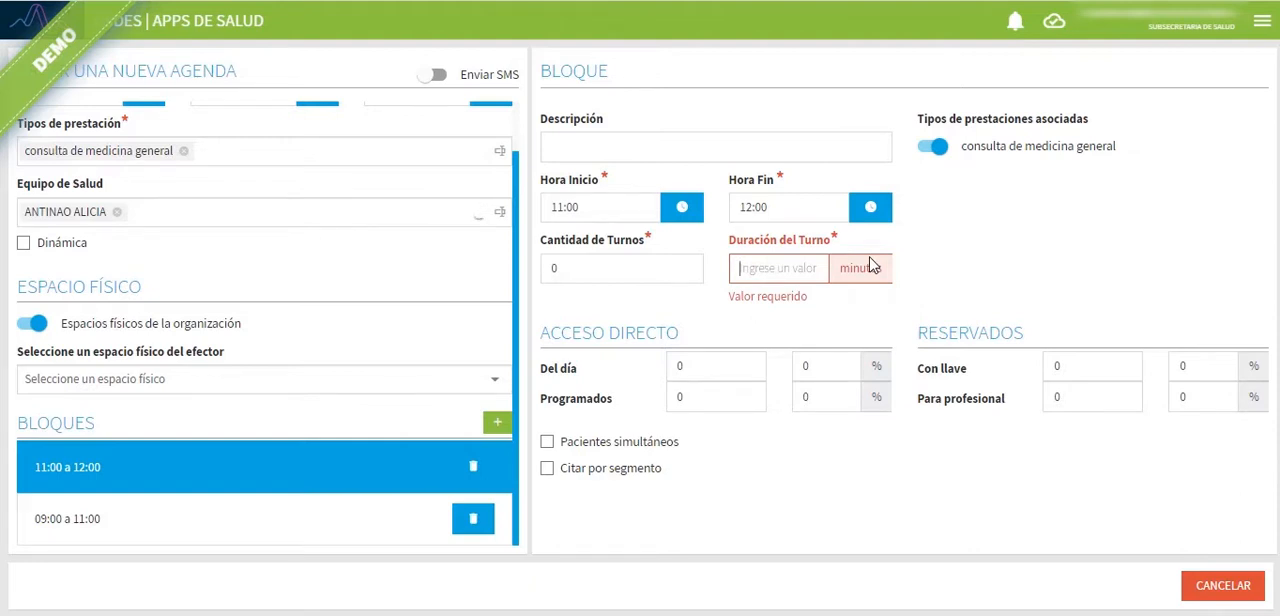
type("15")
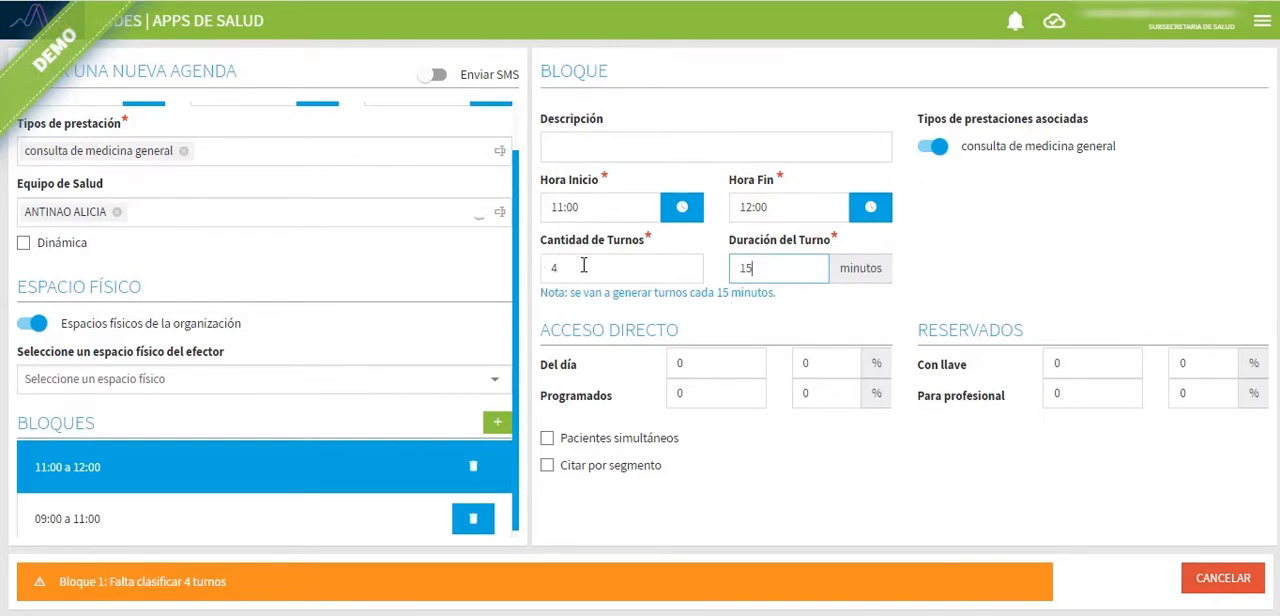
Step: In the 09:00 to 11:00 block, try a Cantidad de Turnos of 5 and replace it by setting the Duración del Turno to 15 minutes
left_click(162, 523)
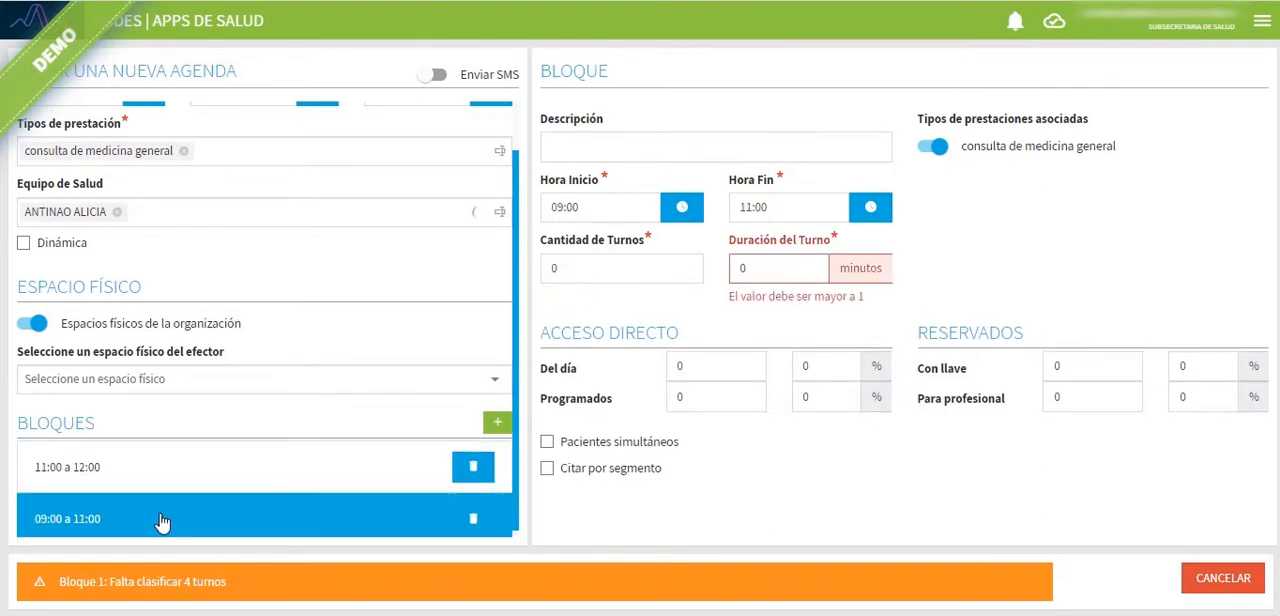
left_click(574, 271)
key("BackSpace")
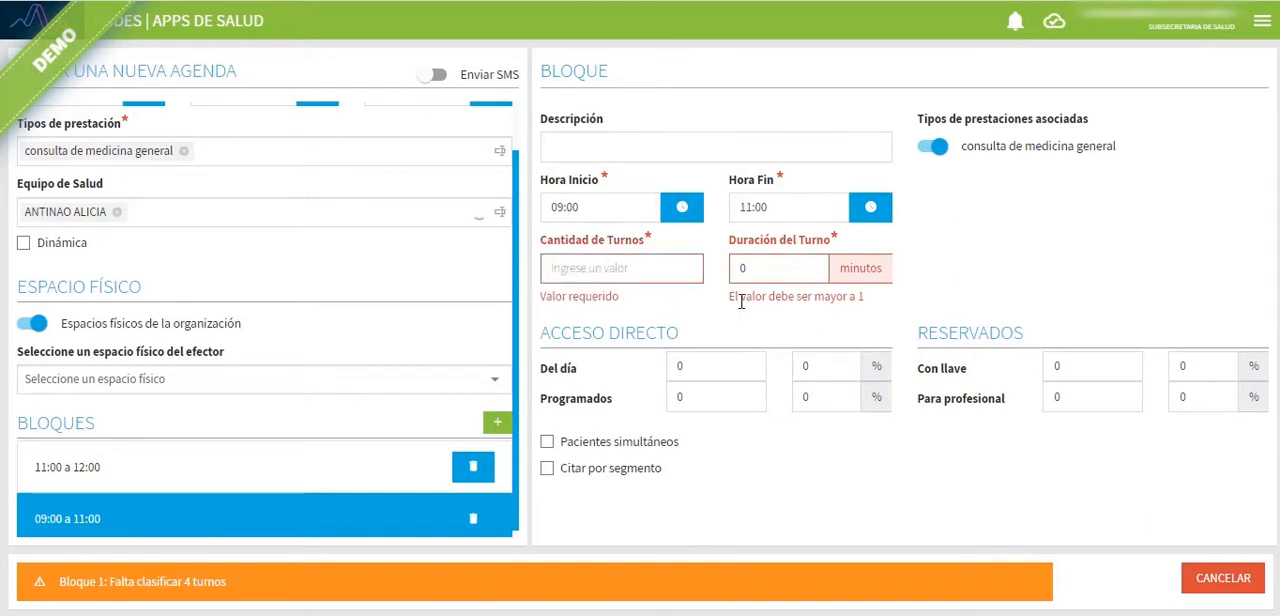
type("5")
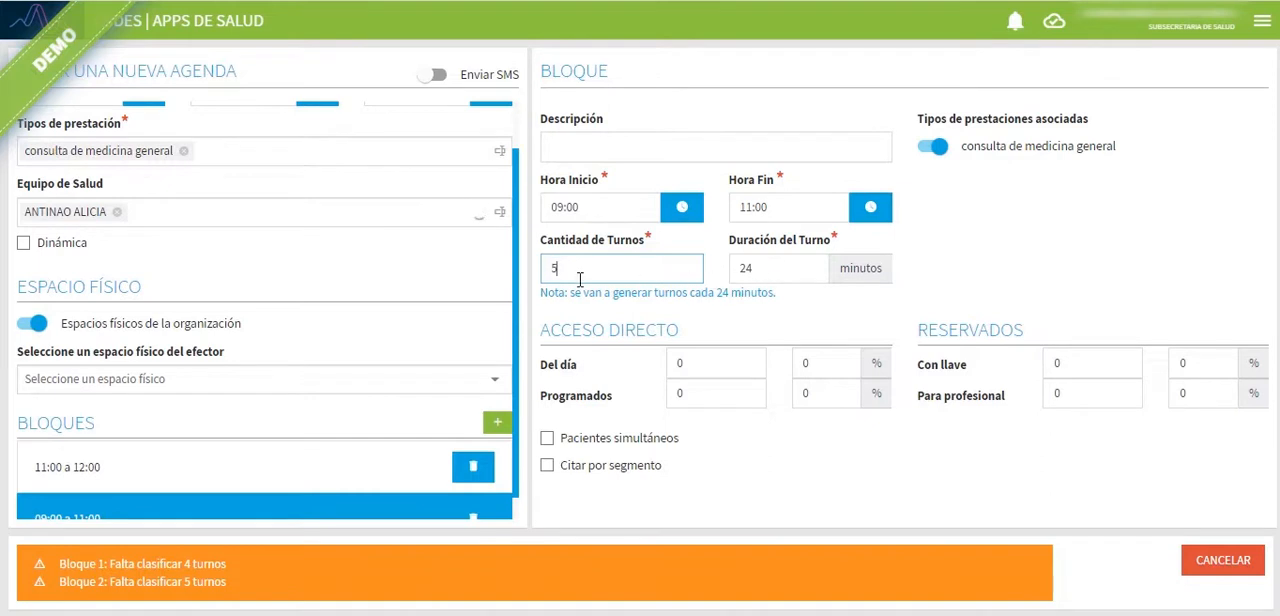
left_click(768, 268)
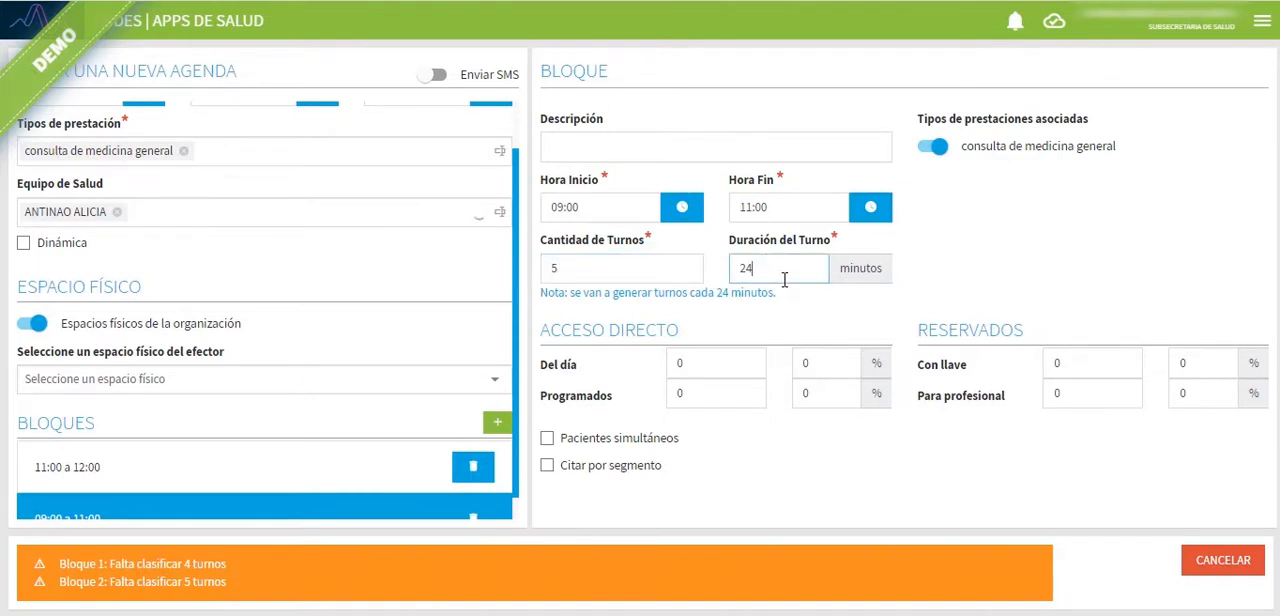
key("BackSpace")
key("BackSpace")
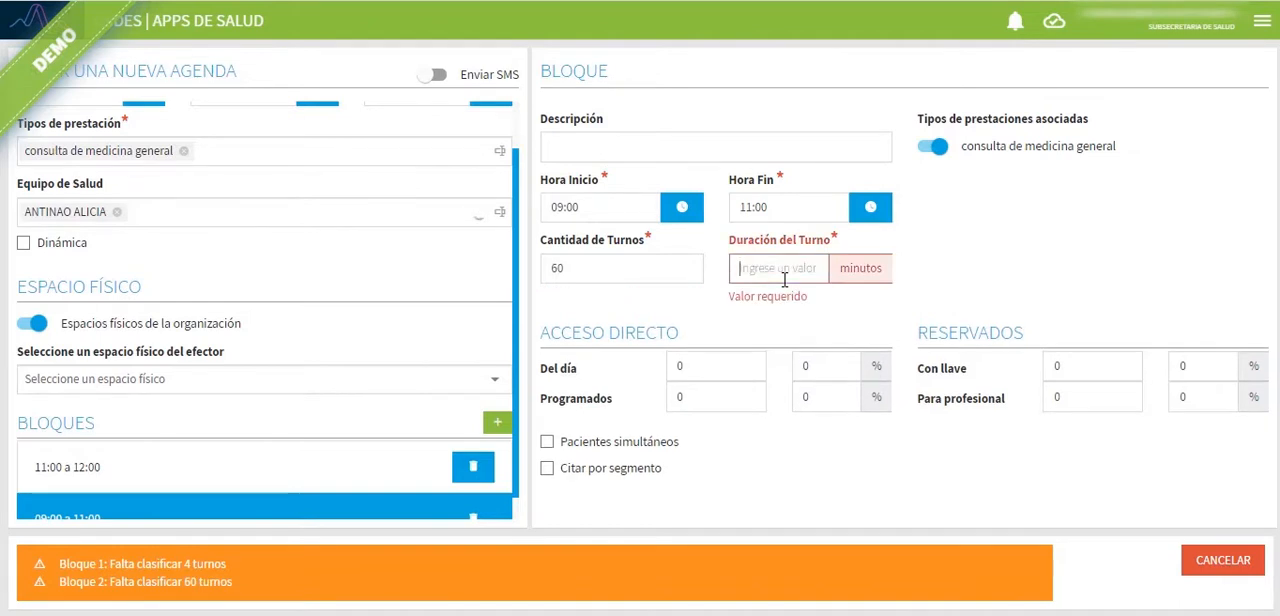
type("15")
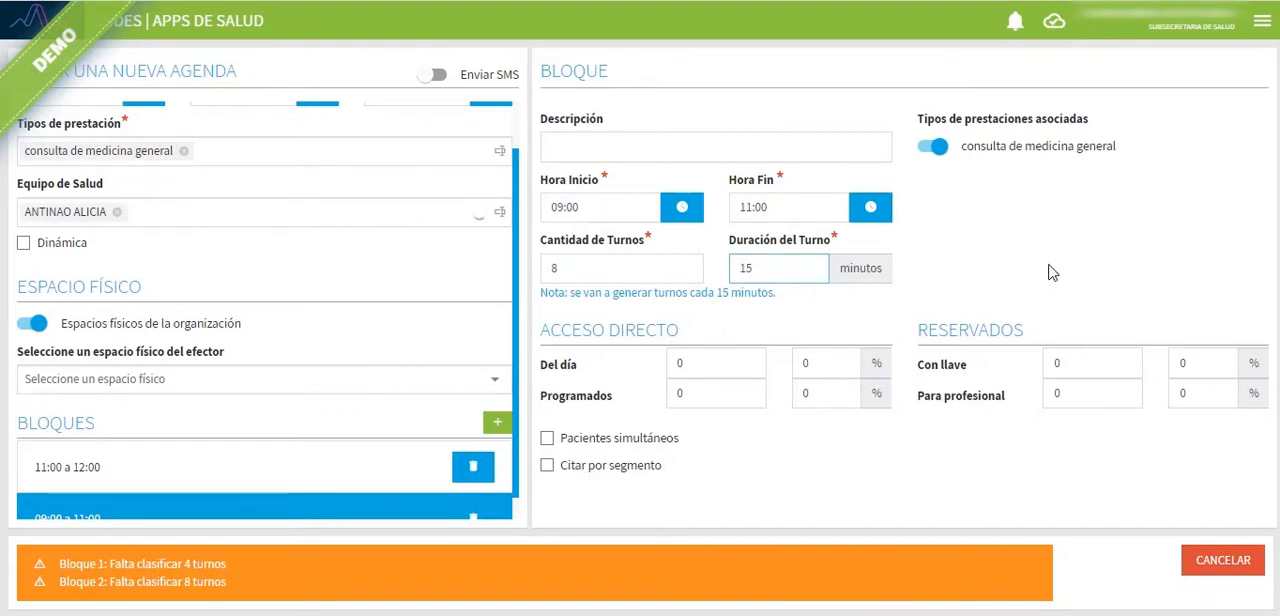
Step: Review both blocks and assign 2 appointments of the 11:00 to 12:00 block to Programados
scroll(205, 415, "down", 1)
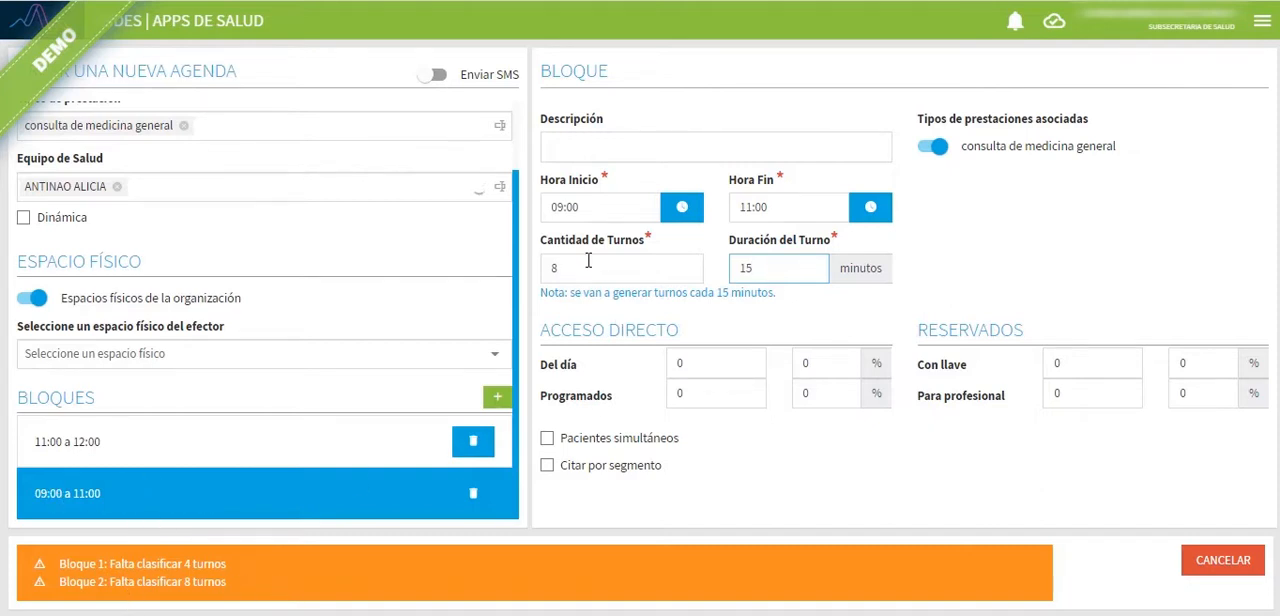
left_click(255, 440)
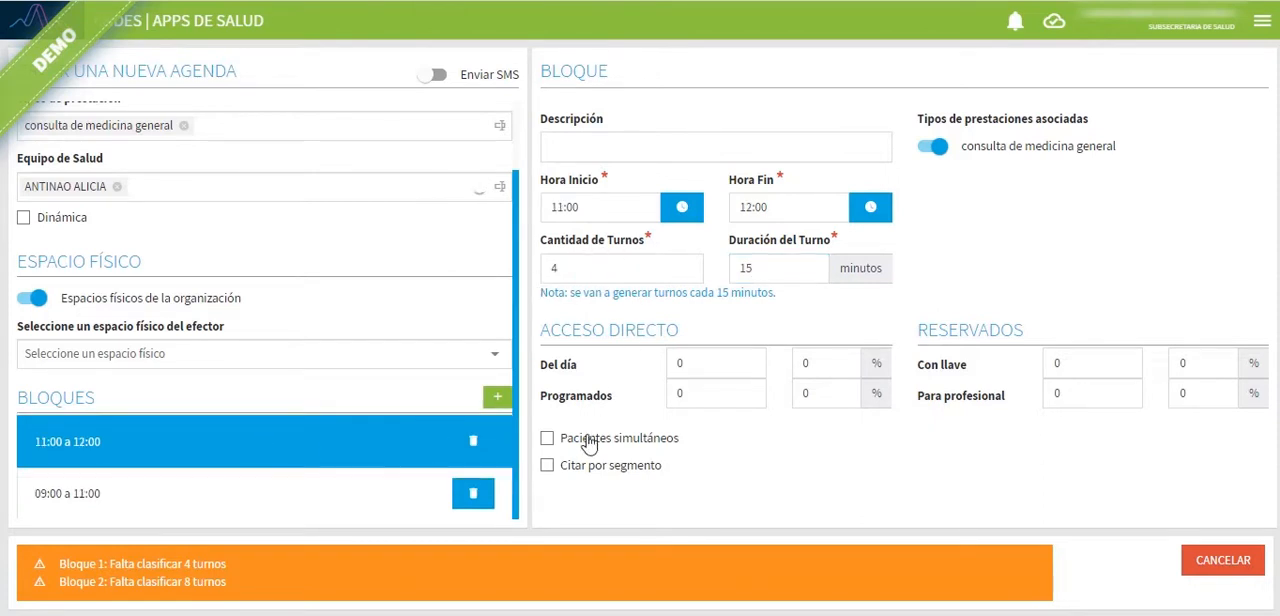
left_click(268, 490)
left_click(278, 458)
left_click(699, 363)
left_click(625, 400)
left_click(684, 391)
type("2")
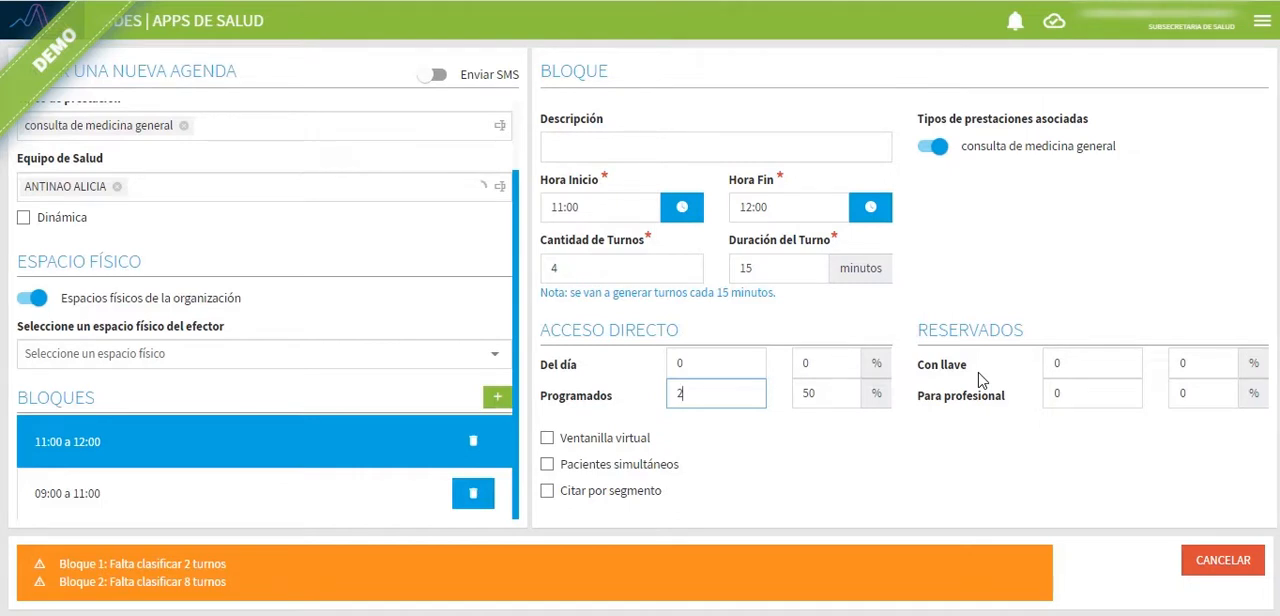
scroll(367, 364, "up", 1)
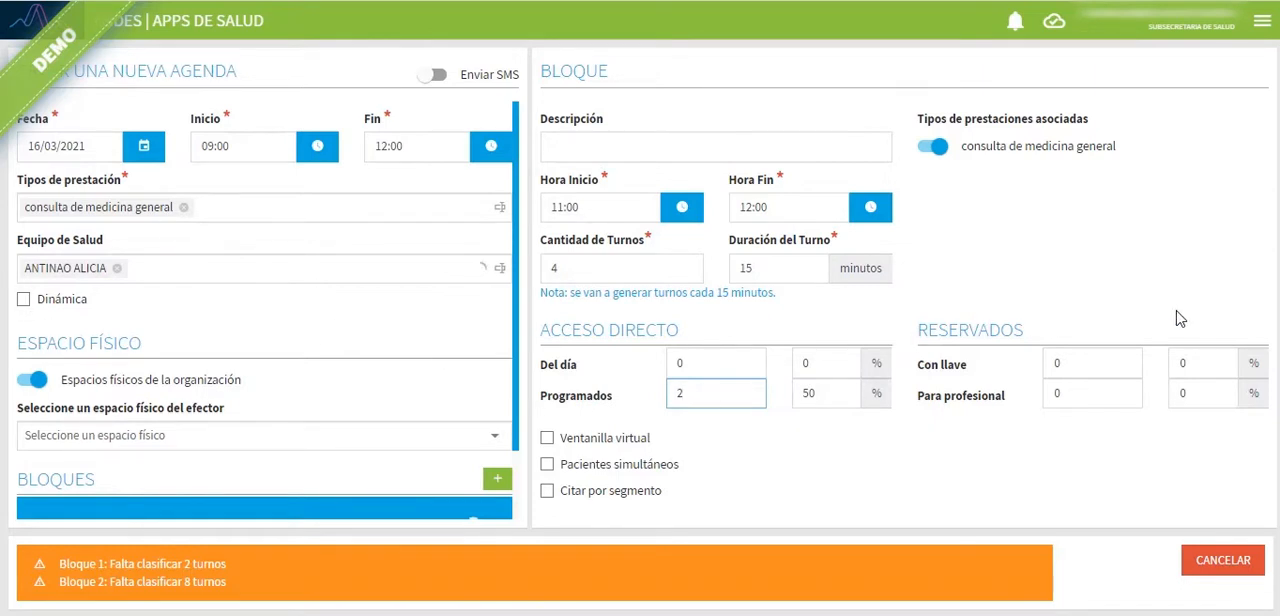
Step: Reserve 2 appointments of the 11:00 to 12:00 block as Con llave
left_click(1090, 367)
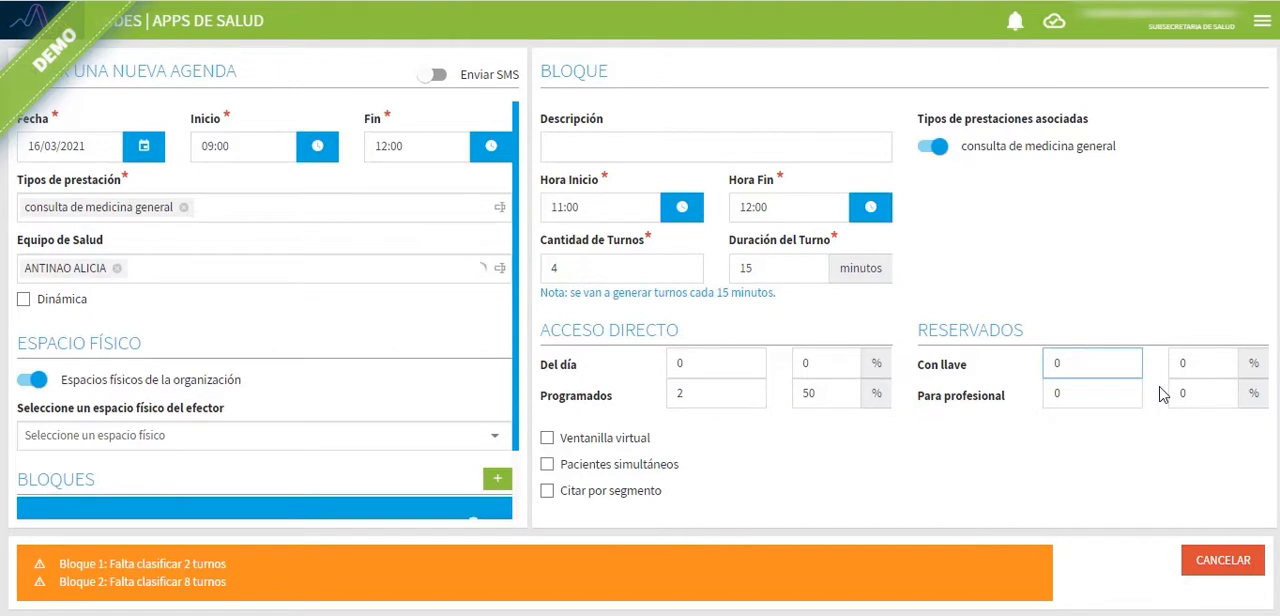
key("BackSpace")
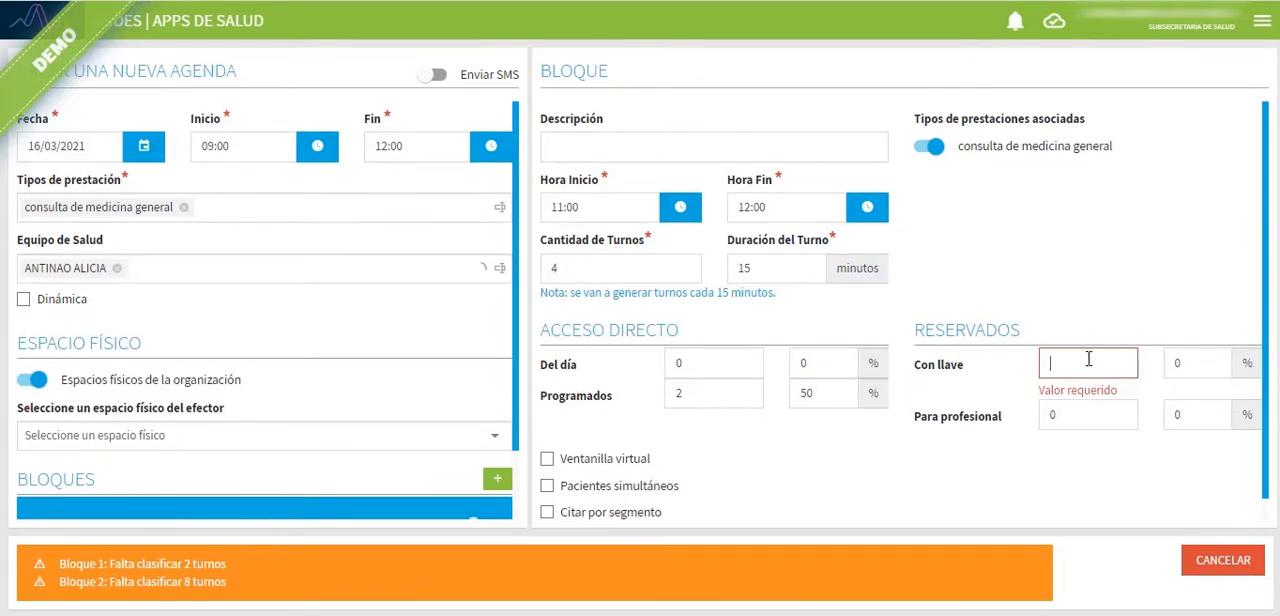
type("2")
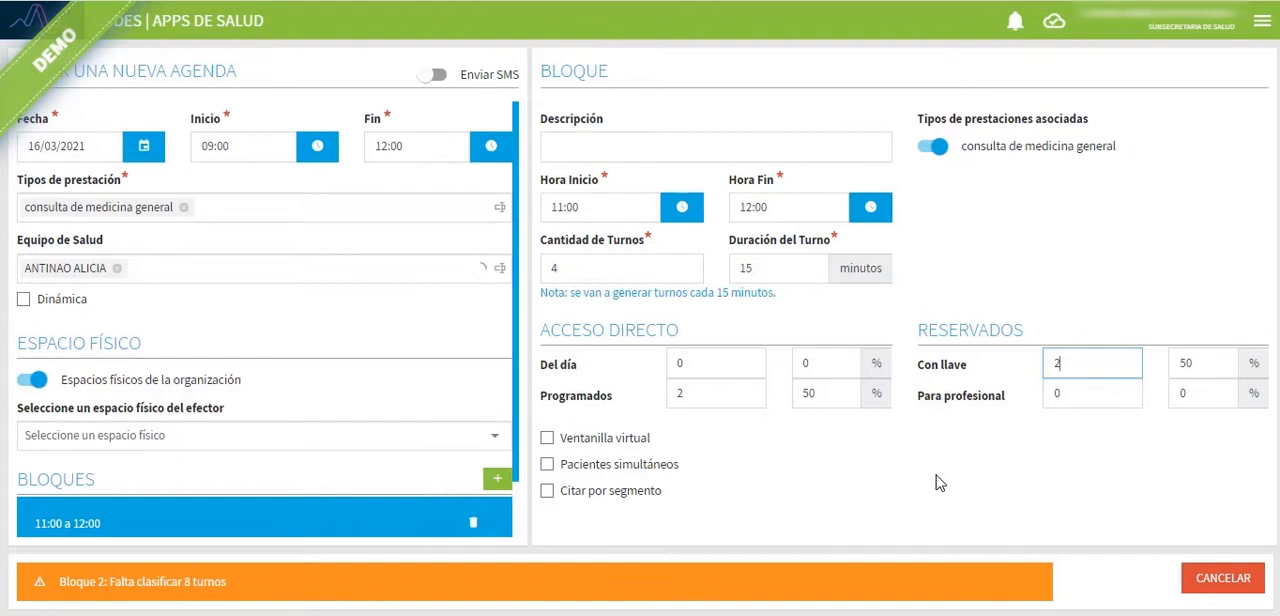
Step: Set the reserved appointments of the 11:00 to 12:00 block to 1 Con llave and 1 Para profesional
left_click(1069, 398)
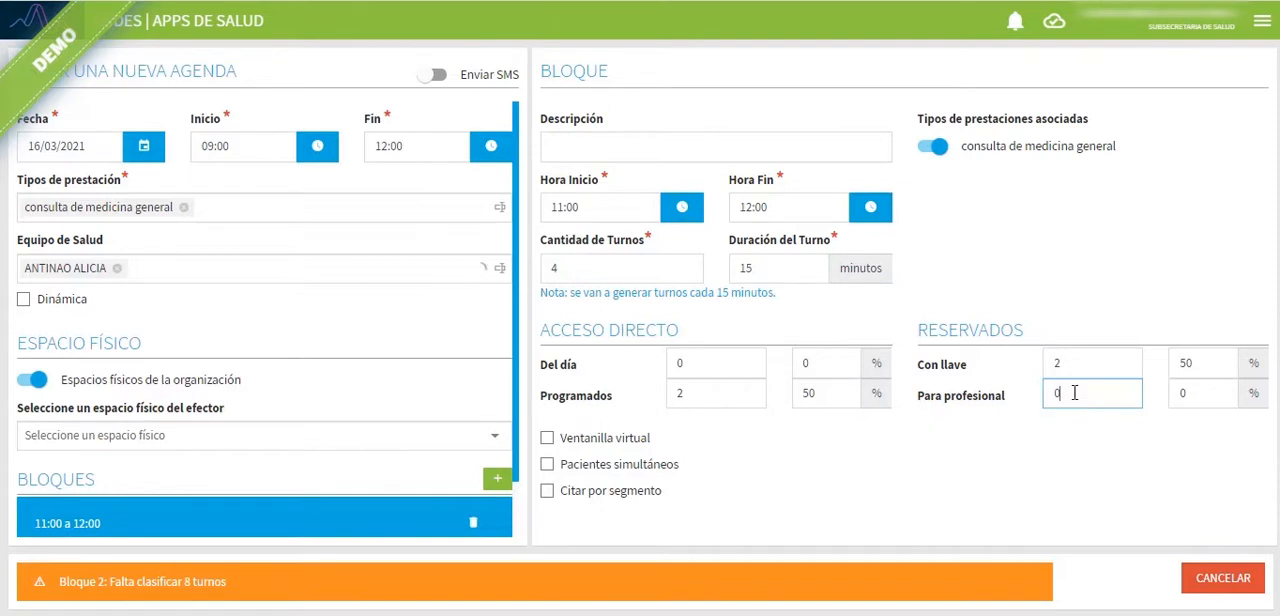
double_click(1057, 363)
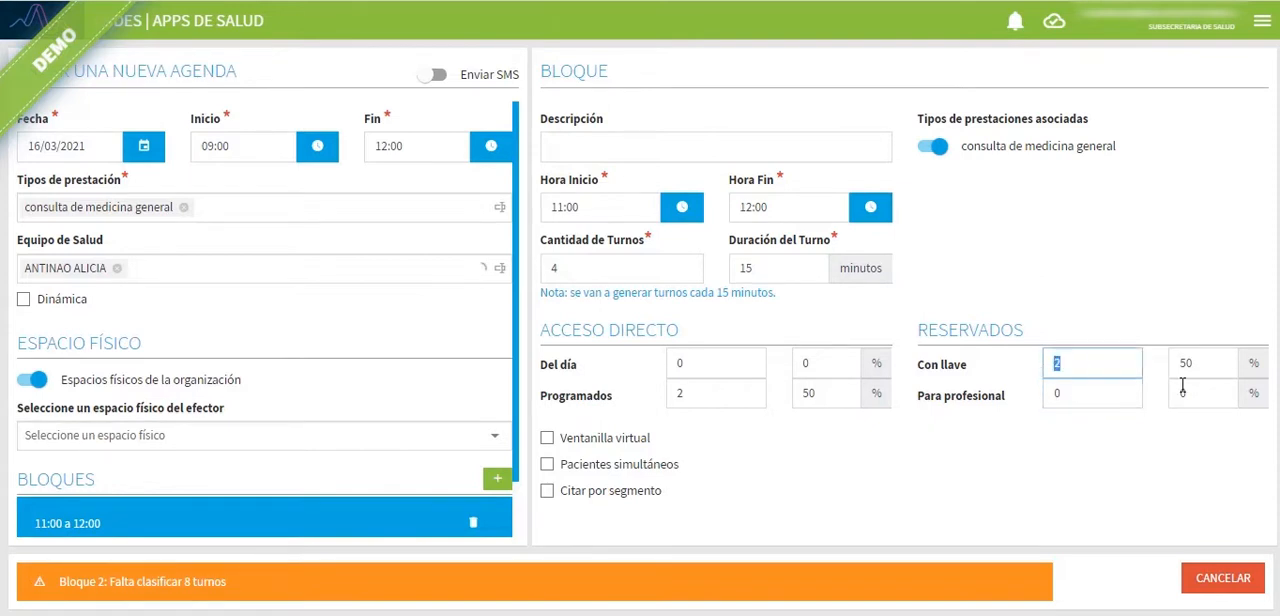
key("BackSpace")
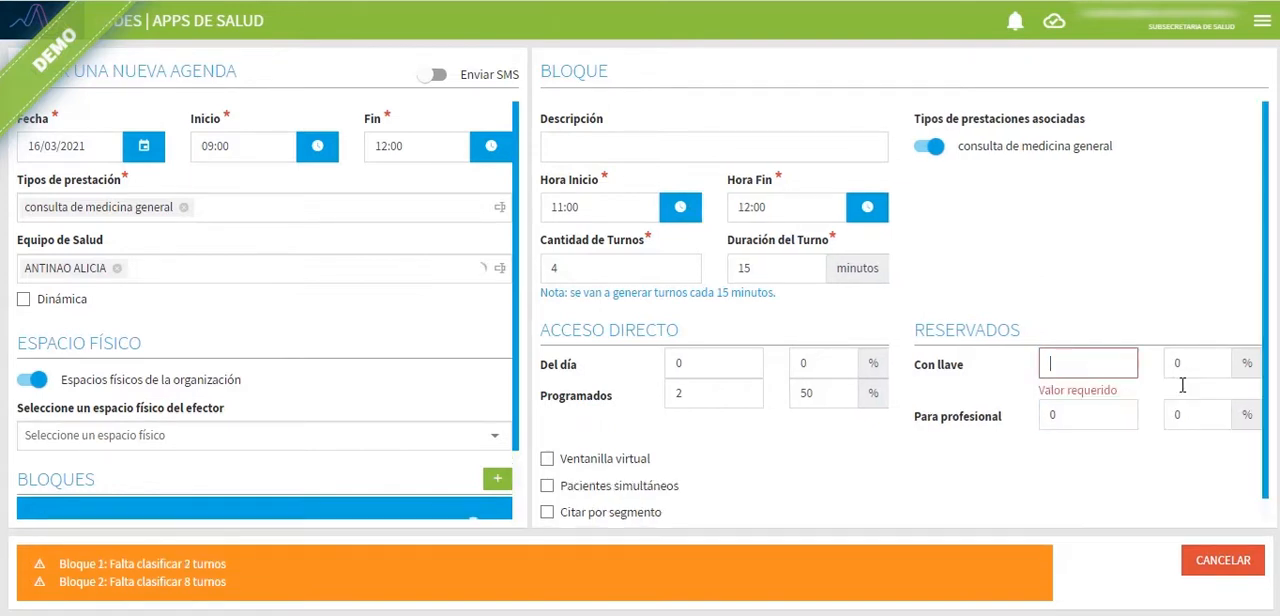
type("1")
left_click(1112, 401)
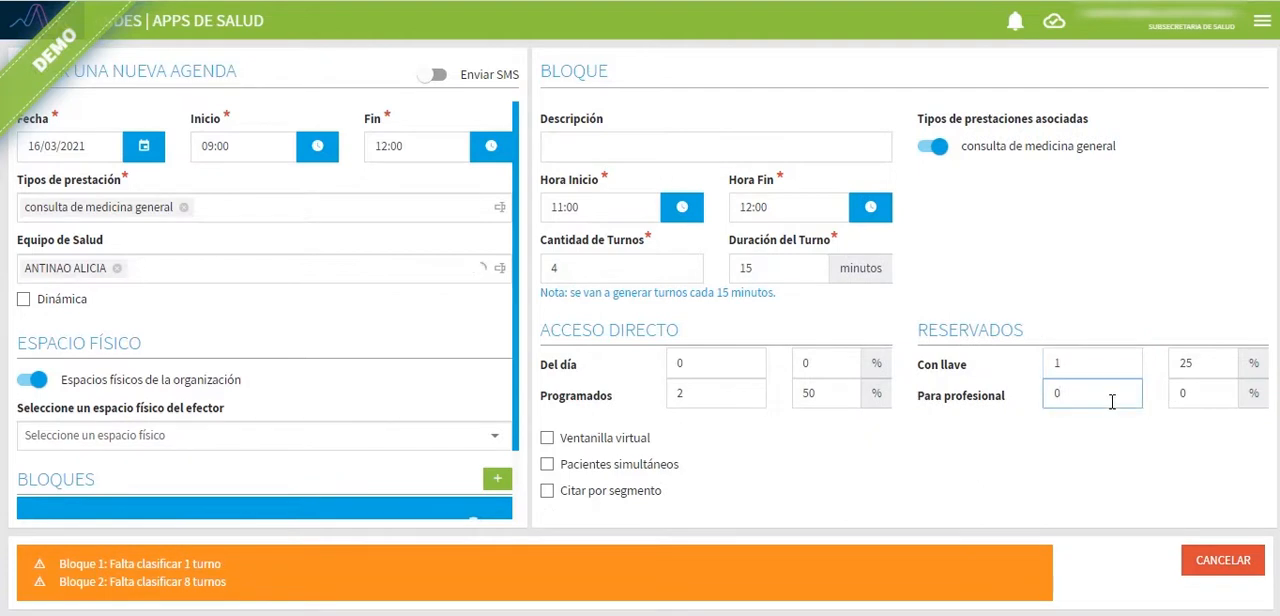
key("BackSpace")
type("1")
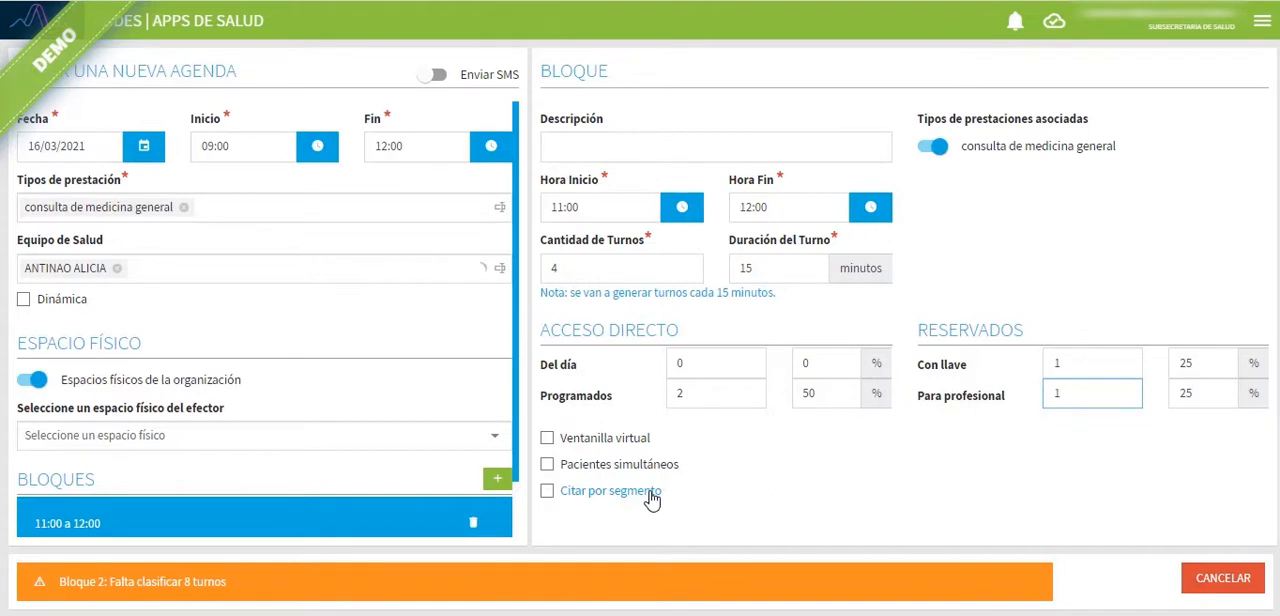
Step: Enable Ventanilla virtual for the 11:00 to 12:00 block, trying 3 Turnos and correcting the number to 2
left_click(566, 442)
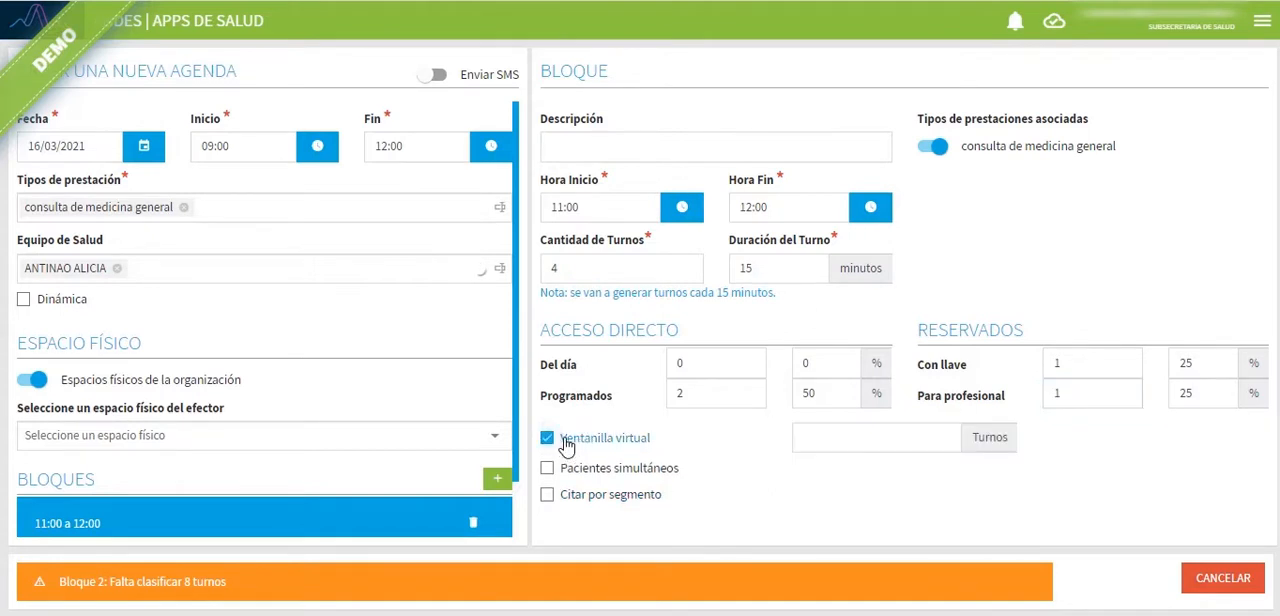
left_click(840, 441)
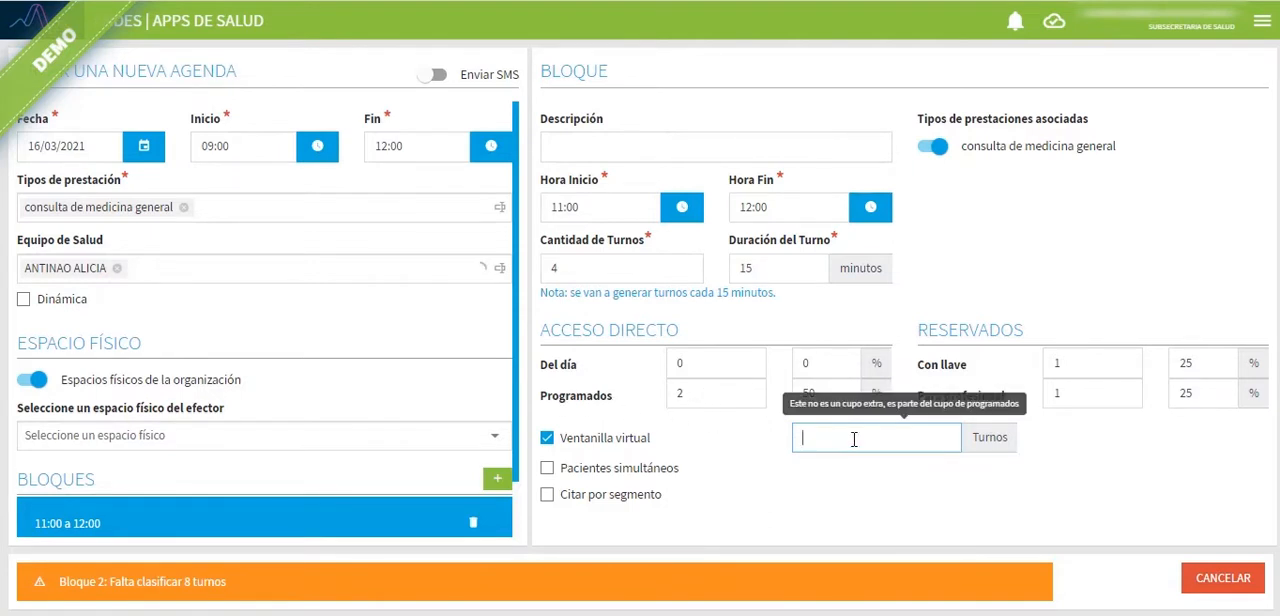
type("3")
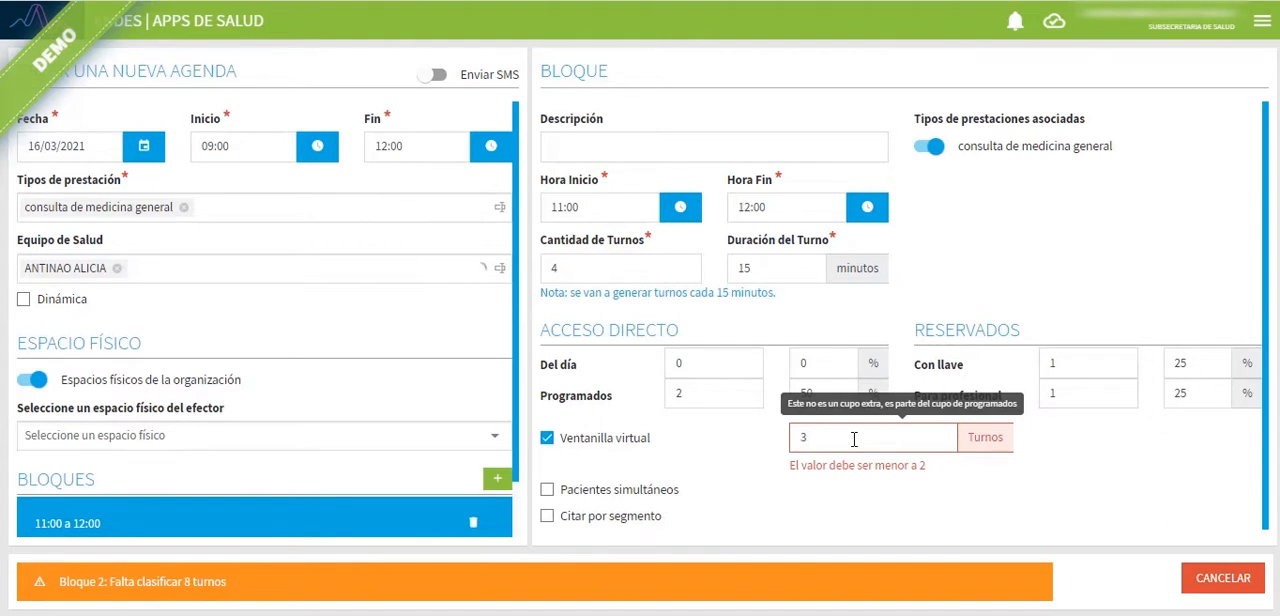
key("BackSpace")
type("2")
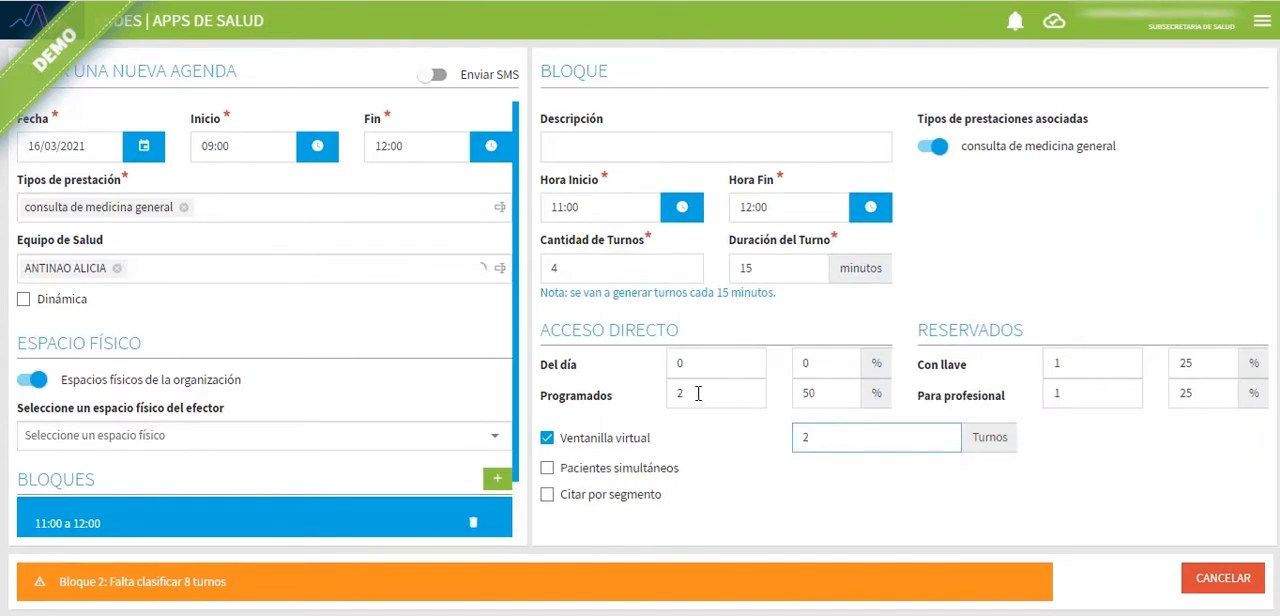
left_click(679, 396)
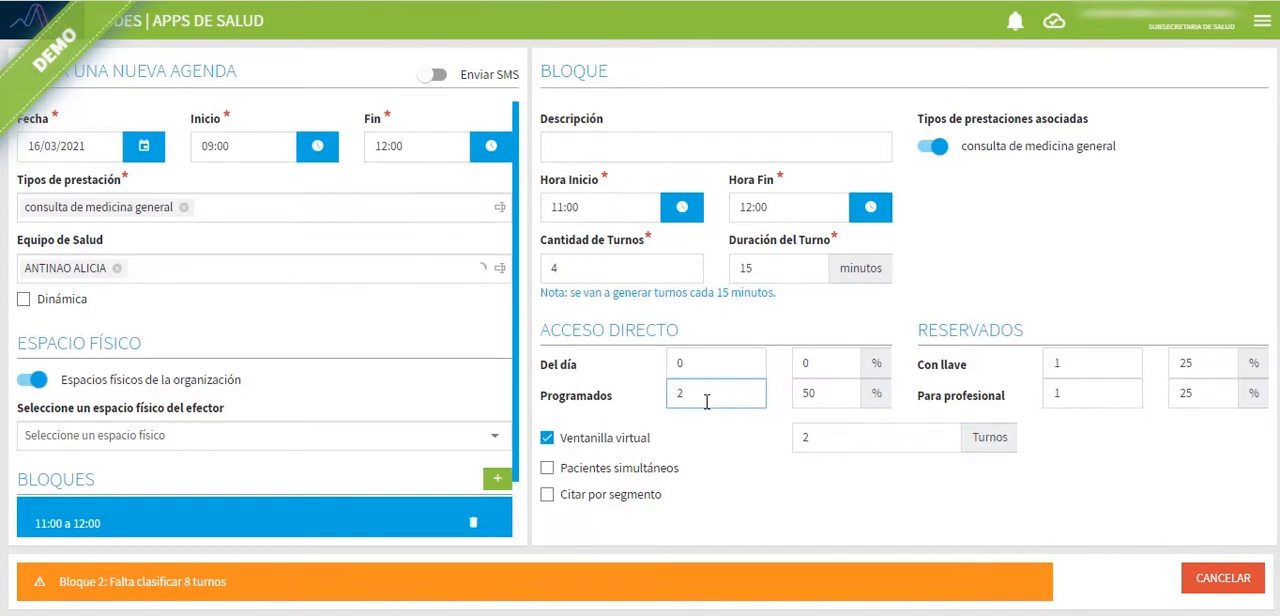
Step: Set the Ventanilla virtual quota of the 11:00 to 12:00 block to 1 Turno
left_click(819, 438)
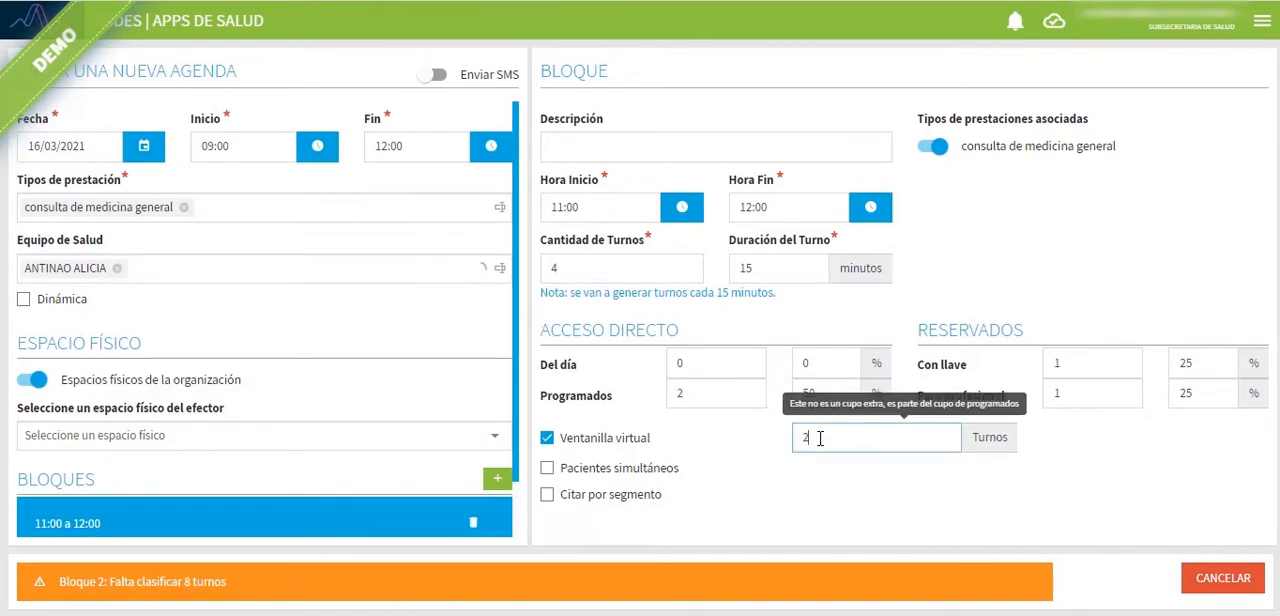
key("BackSpace")
type("1")
left_click(578, 439)
left_click(603, 447)
left_click(870, 443)
key("BackSpace")
type("1")
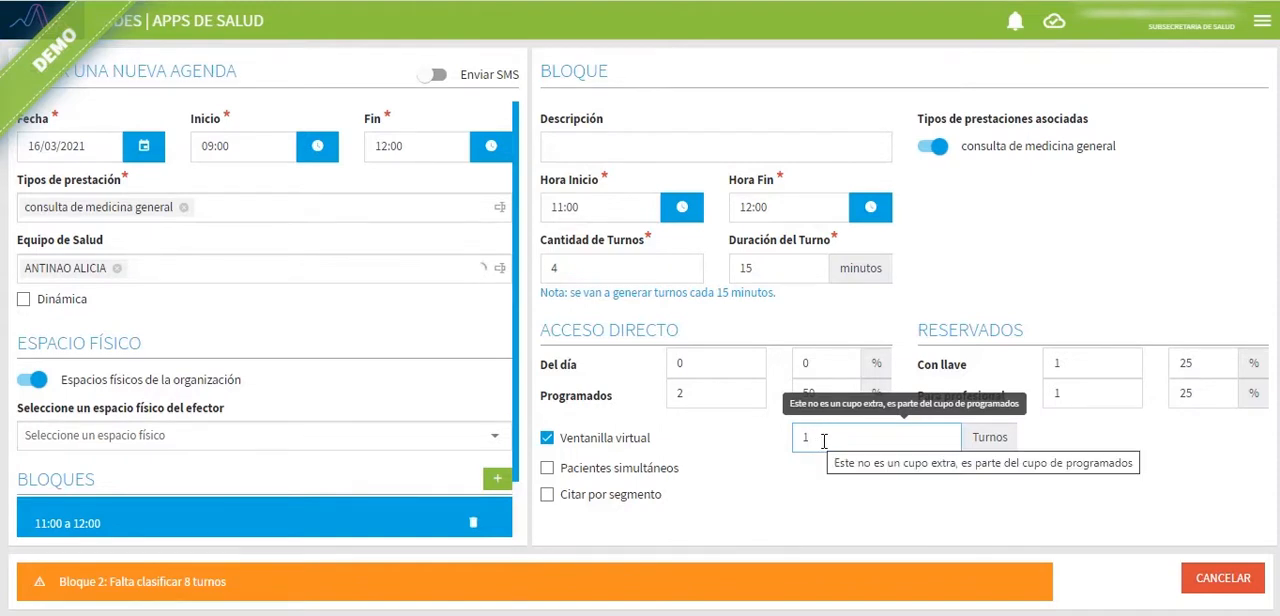
Step: Try Pacientes simultáneos with 4 Pacientes in the 11:00 to 12:00 block, setting its Cantidad de Turnos to 1
left_click(583, 476)
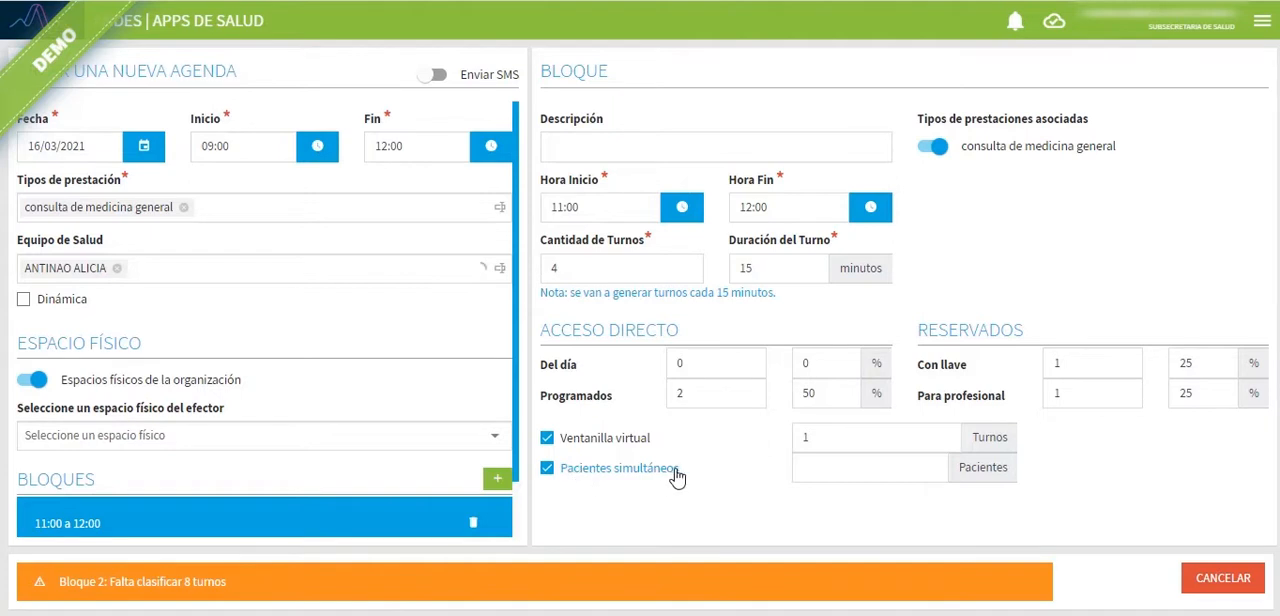
left_click(829, 471)
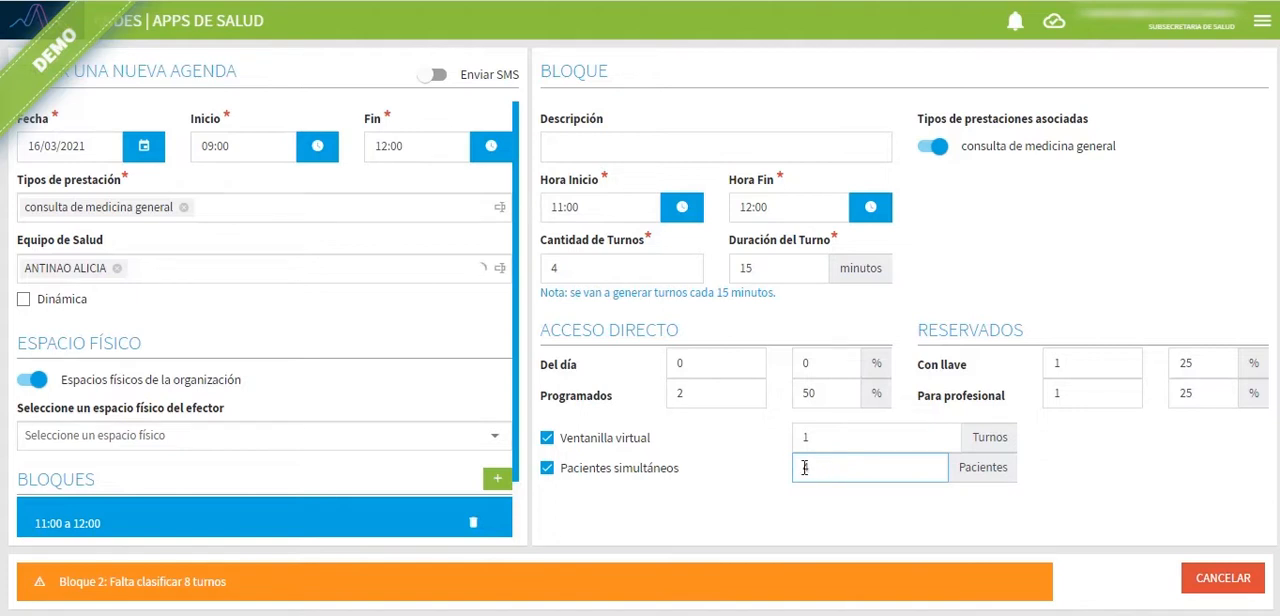
type("4")
left_click(573, 268)
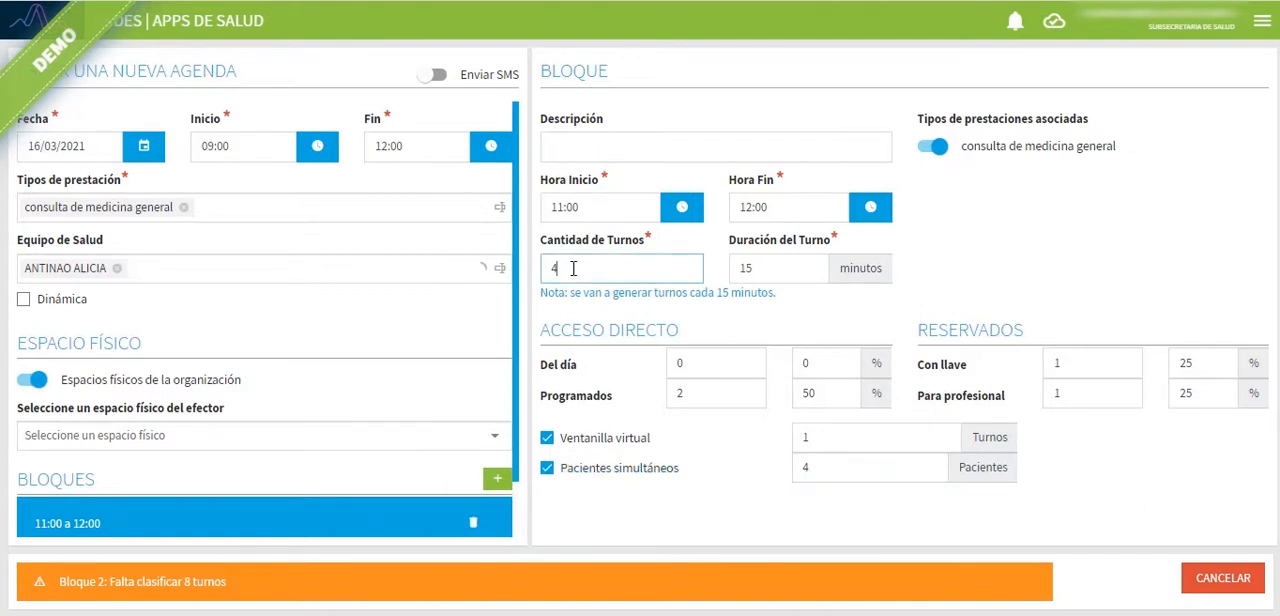
key("BackSpace")
type("1")
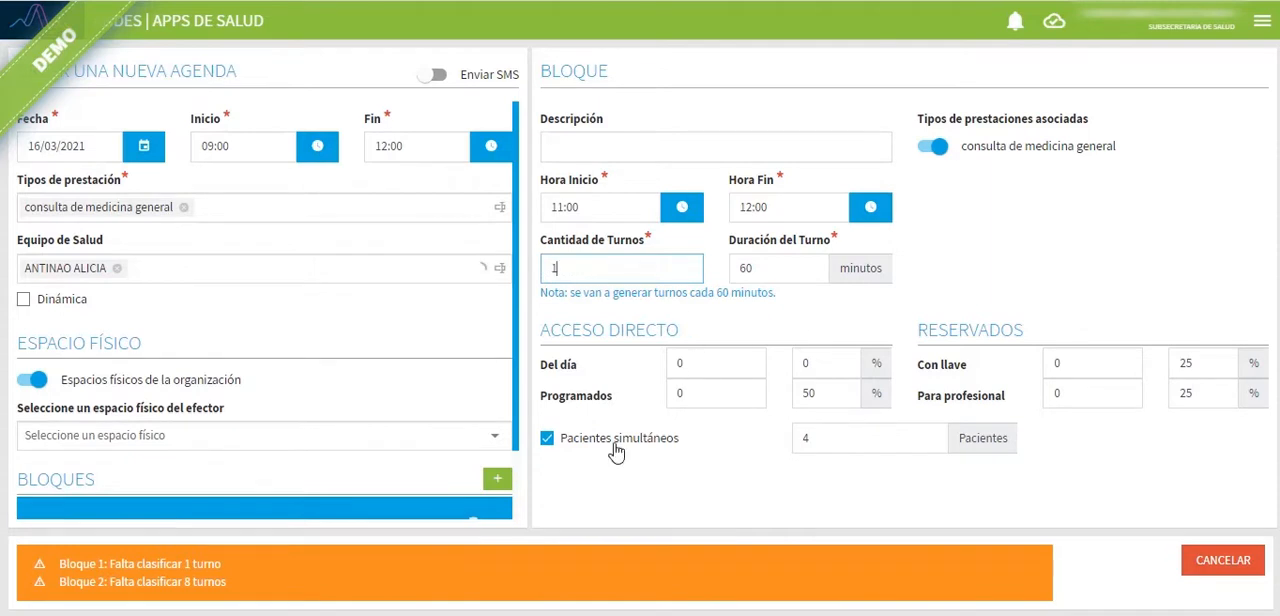
Step: Disable Pacientes simultáneos and restore the Cantidad de Turnos of the 11:00 to 12:00 block to 4
left_click(855, 440)
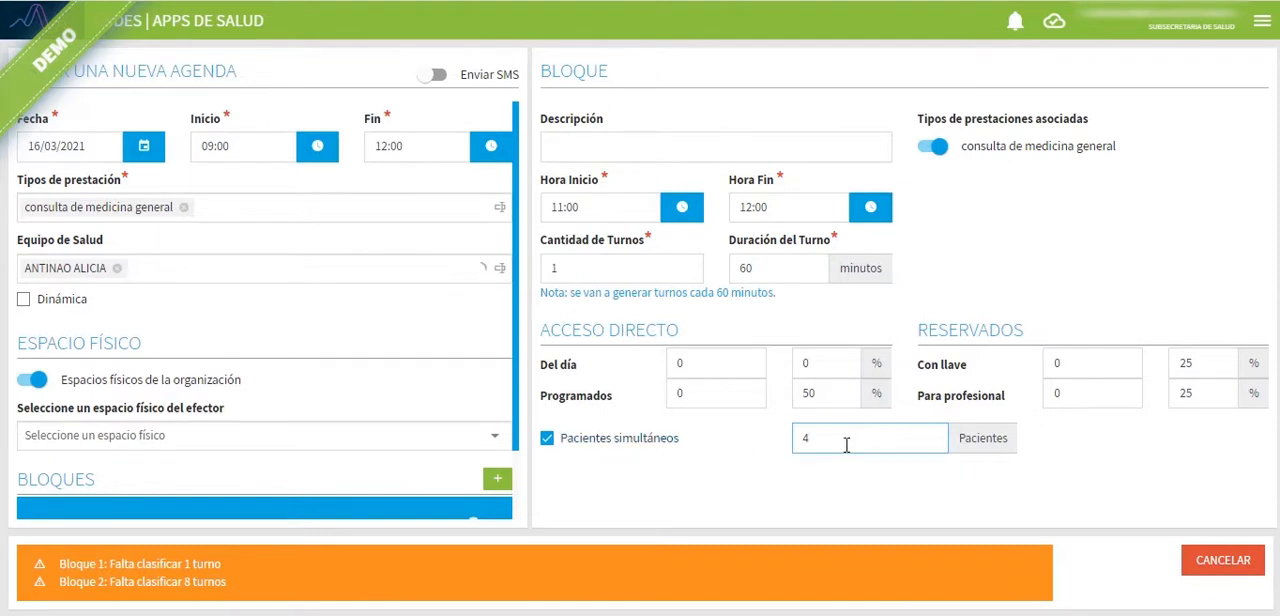
key("BackSpace")
left_click(620, 438)
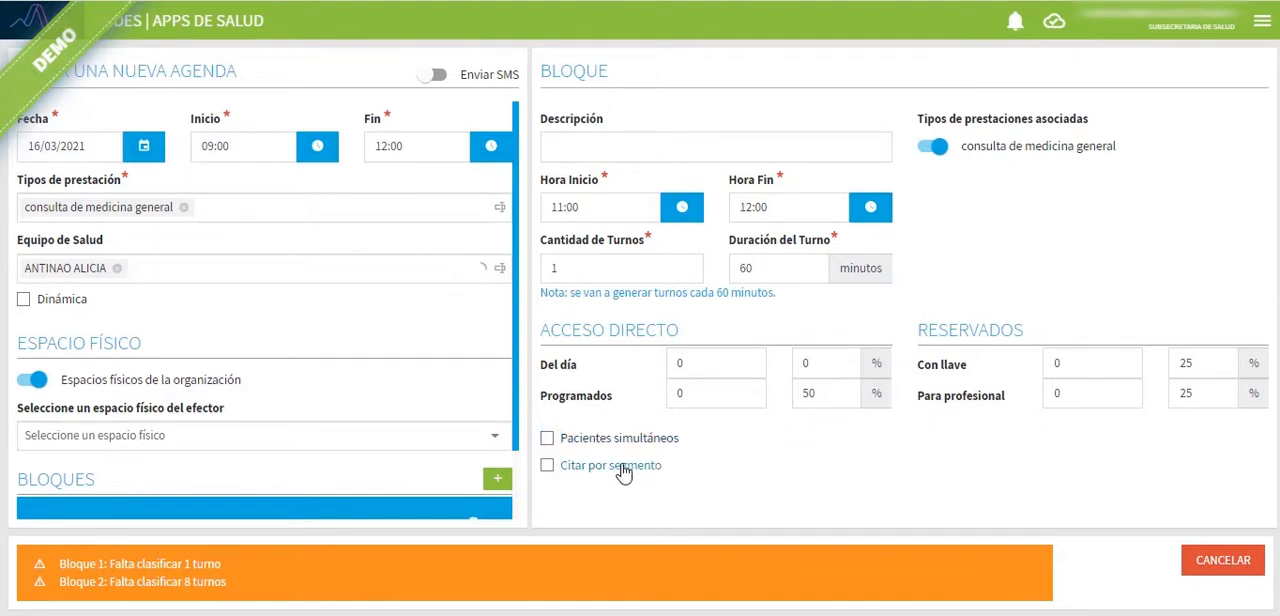
left_click_drag(628, 267, 552, 268)
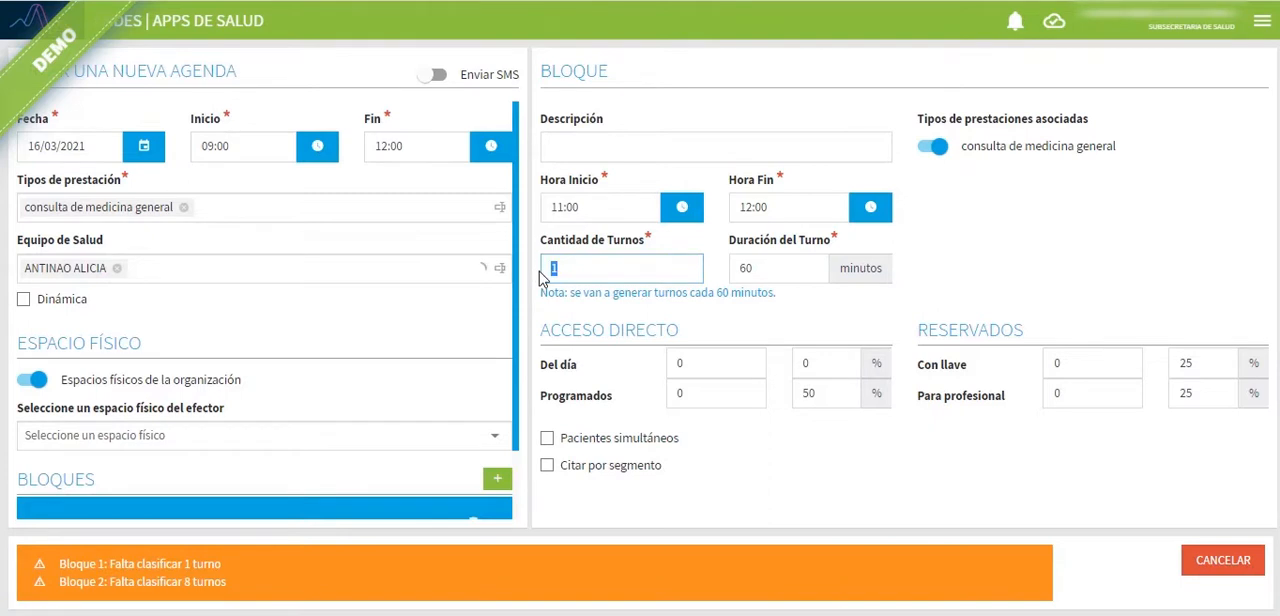
type("4")
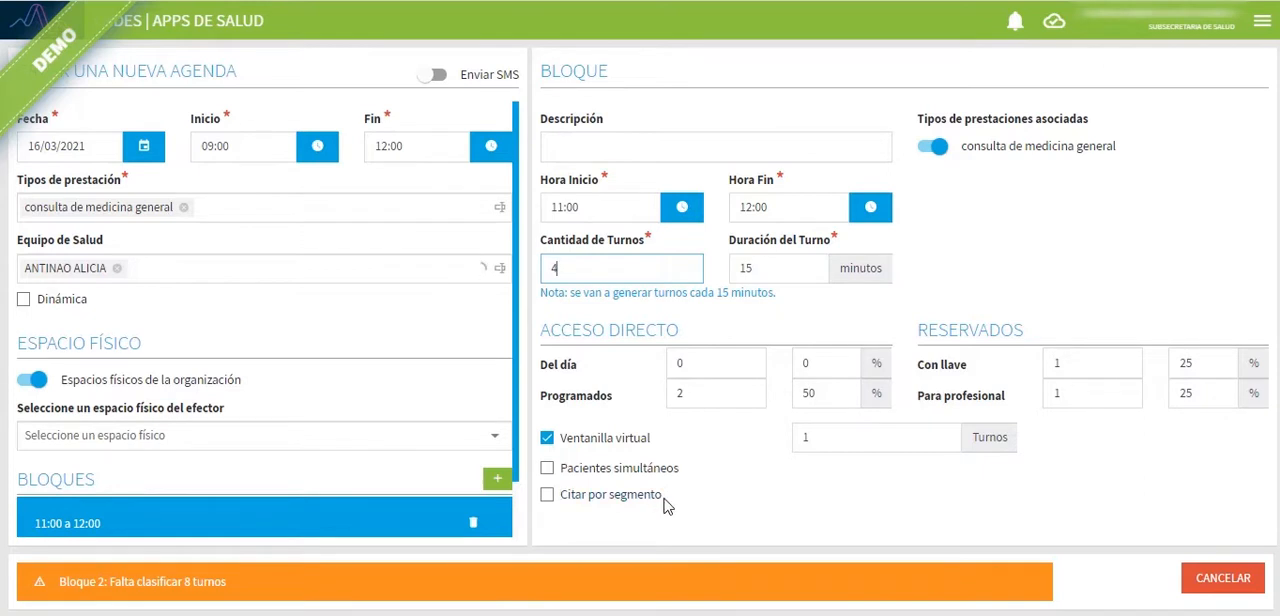
Step: Try Citar por segmento in the 11:00 to 12:00 block with 4, 3 and 2 Pacientes, and disable it again
left_click(588, 500)
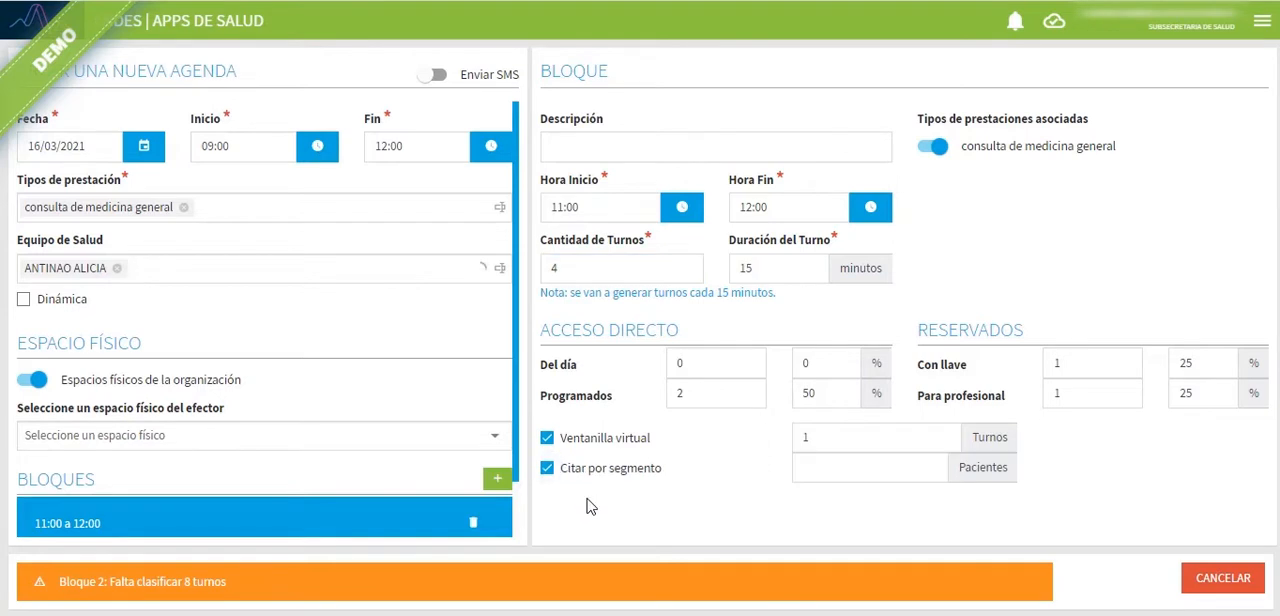
left_click(830, 469)
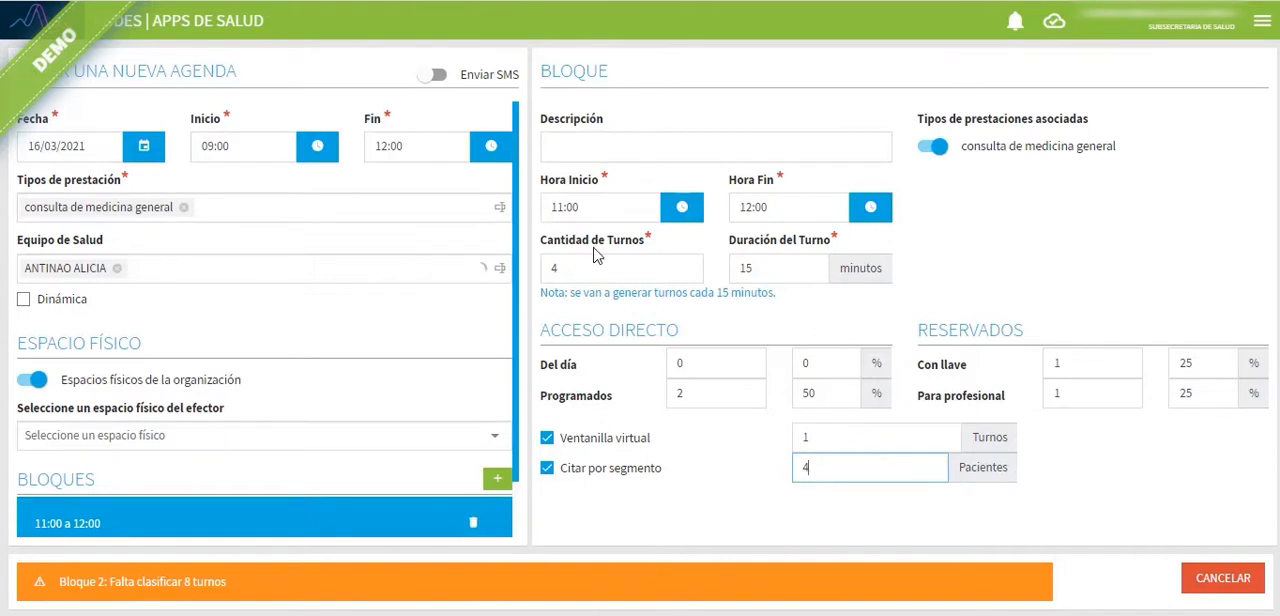
key("BackSpace")
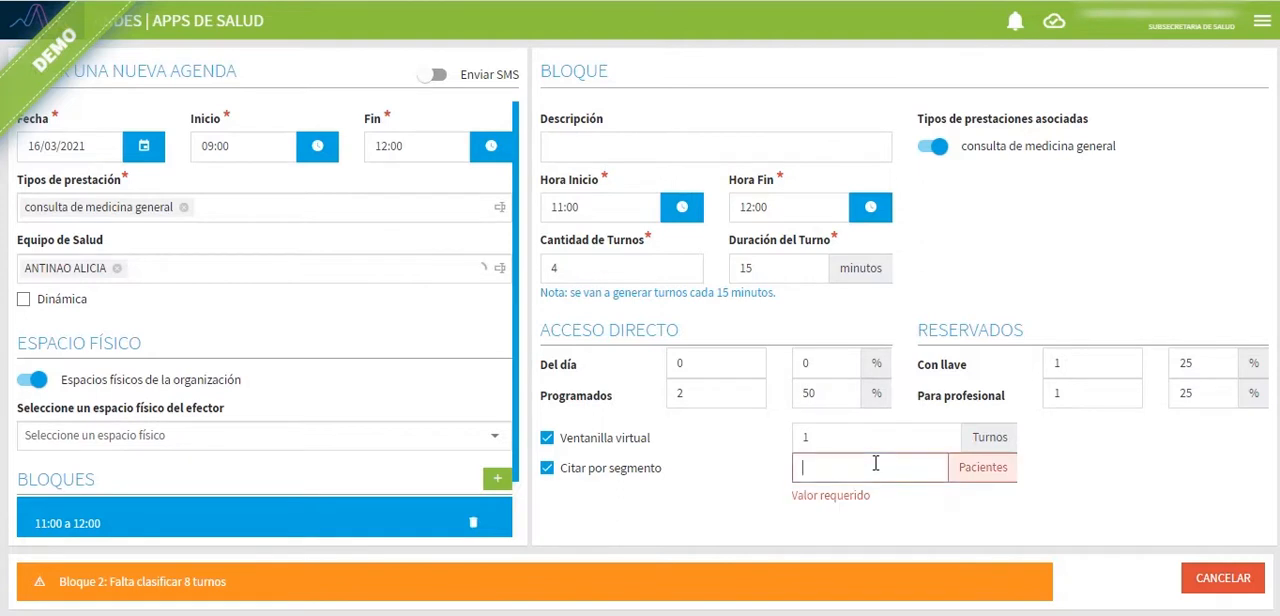
type("3")
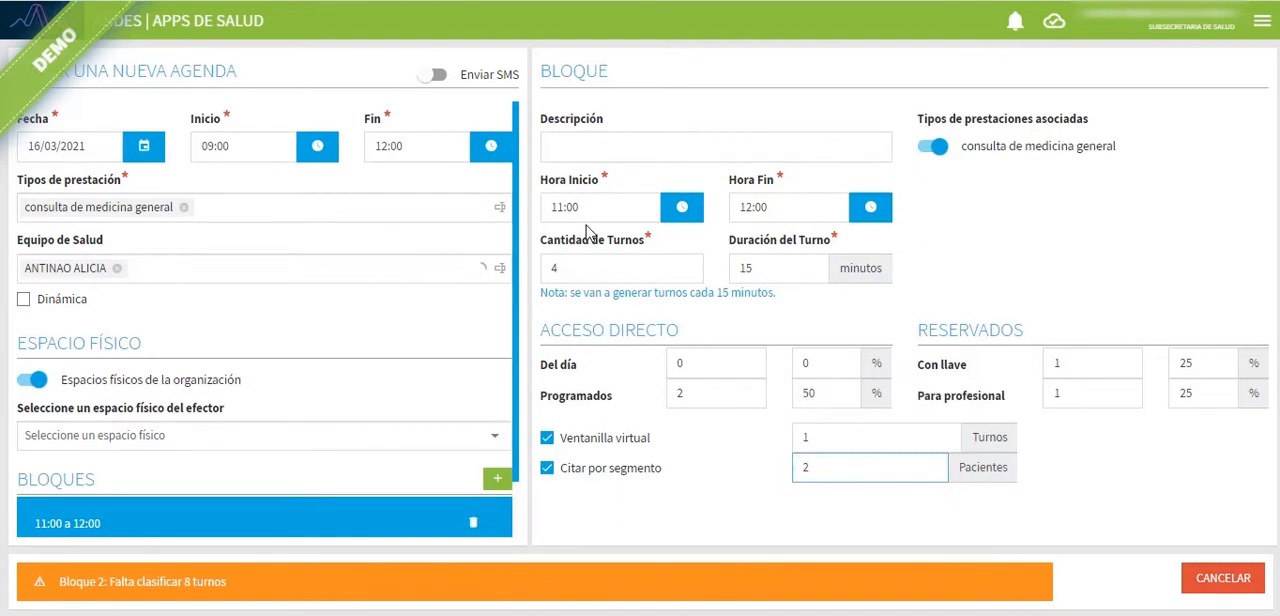
key("BackSpace")
type("2")
key("BackSpace")
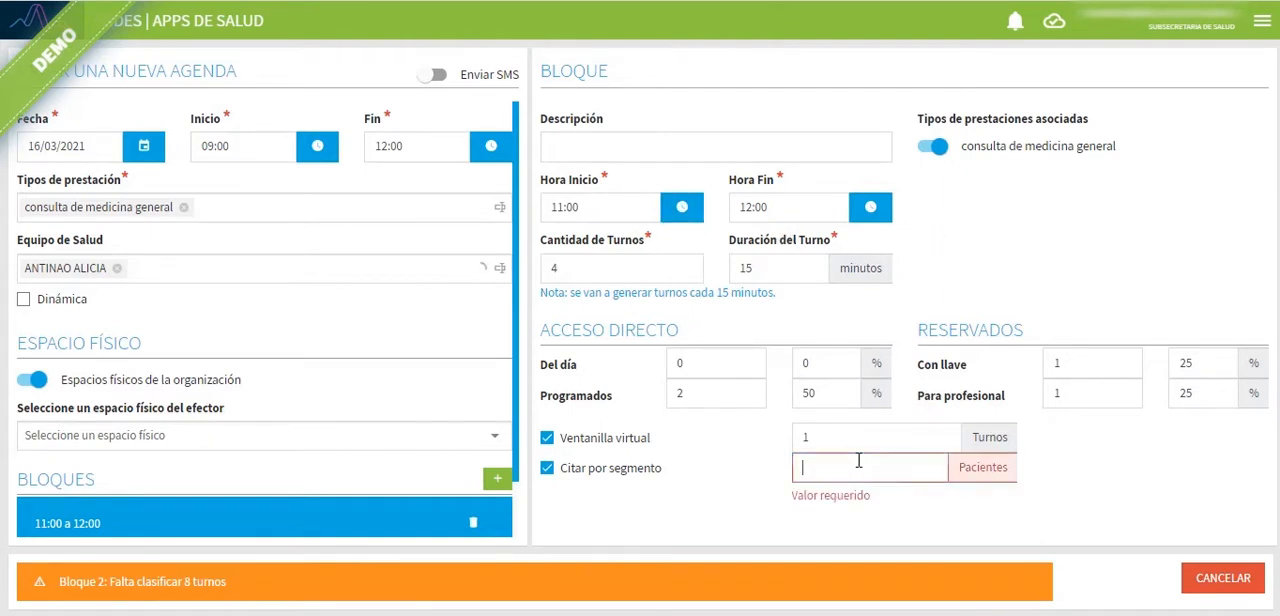
left_click(620, 470)
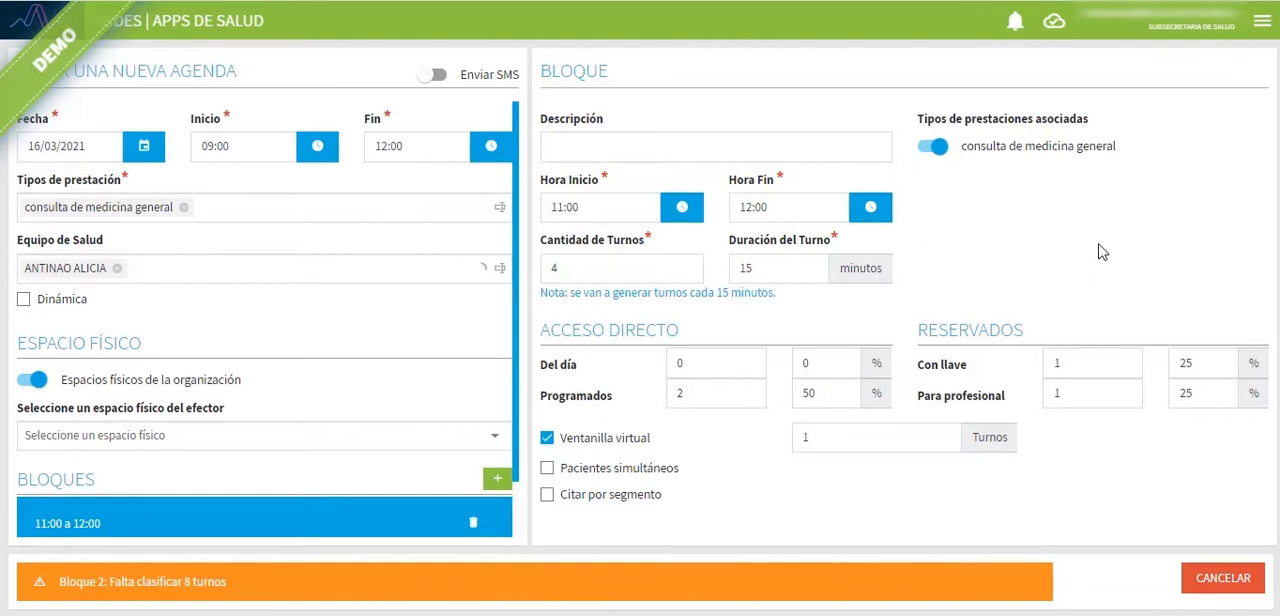
Step: Review the appointment classification of the 09:00 to 11:00 block and return to the 11:00 to 12:00 block
scroll(190, 459, "down", 1)
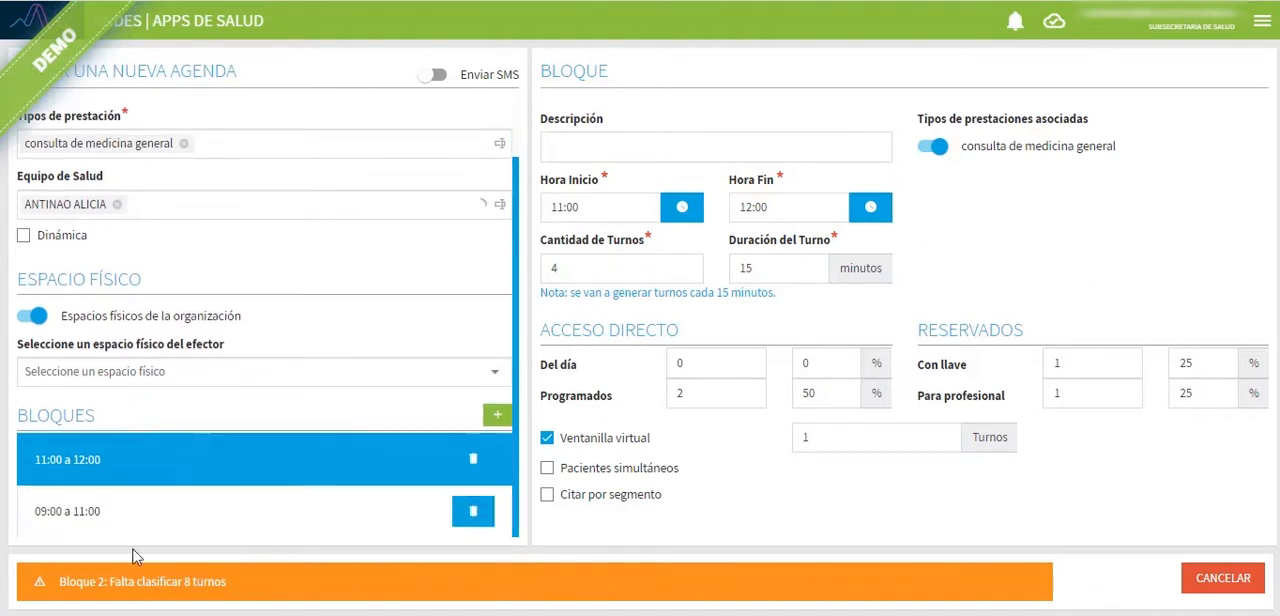
left_click(128, 518)
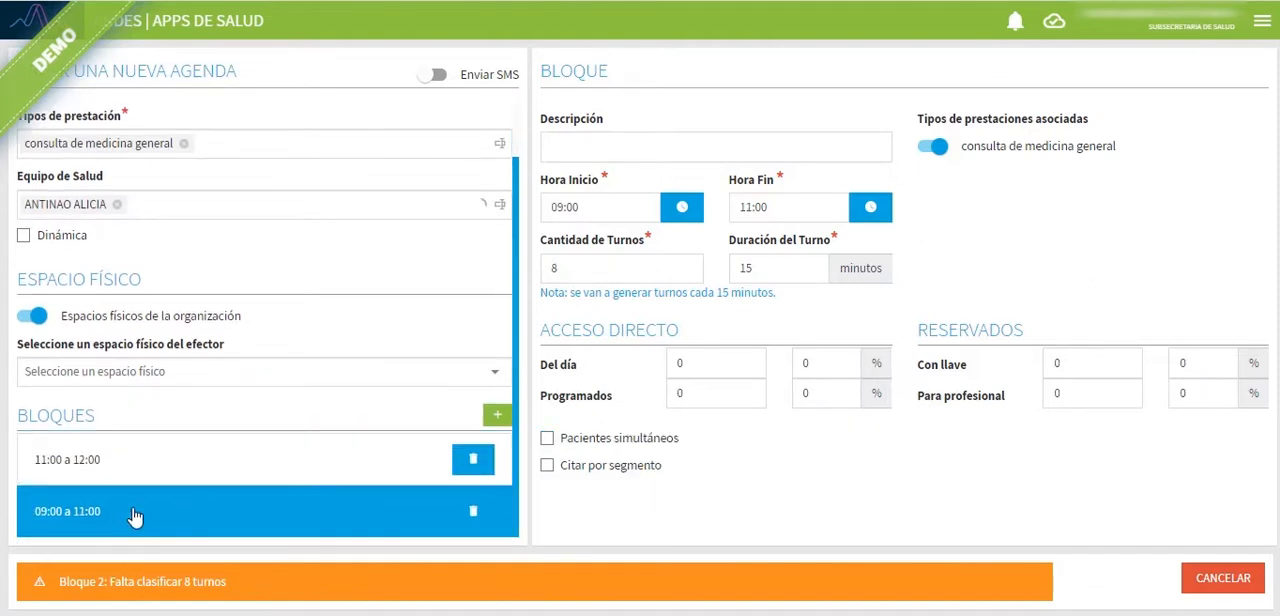
left_click(234, 472)
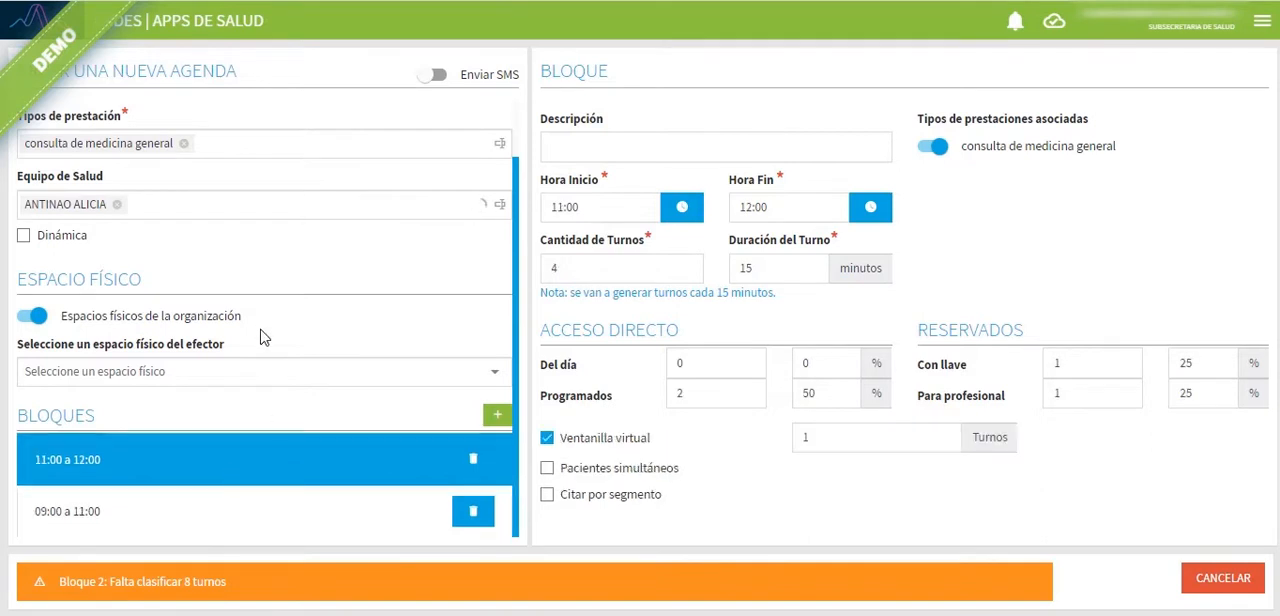
scroll(400, 318, "up", 1)
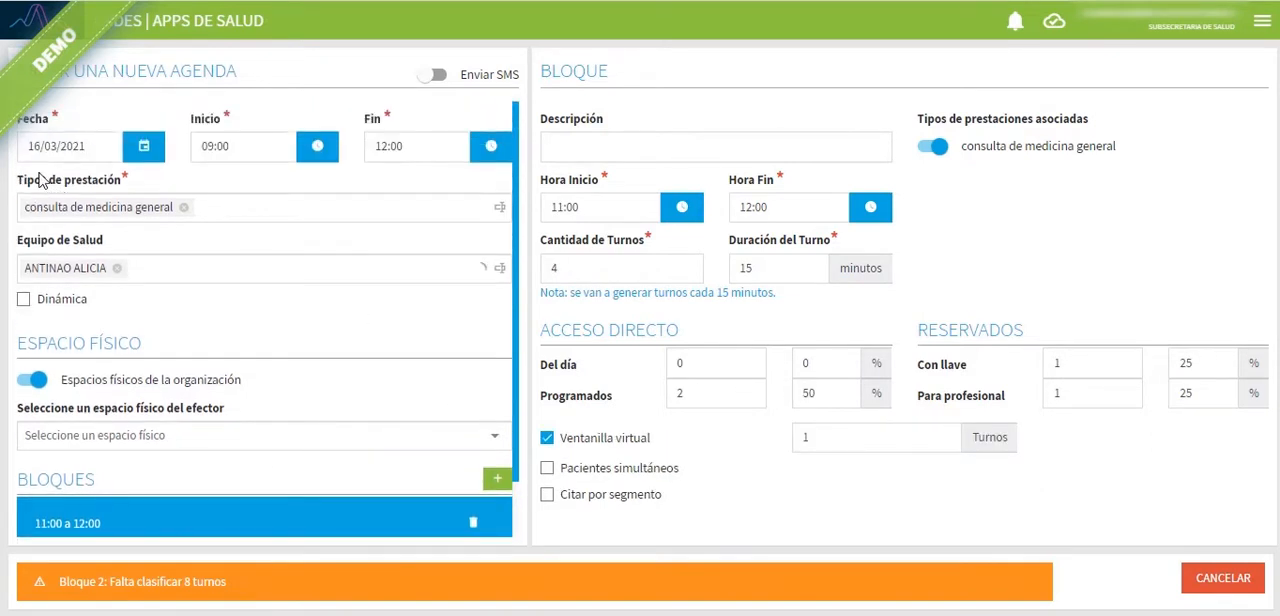
left_click(244, 207)
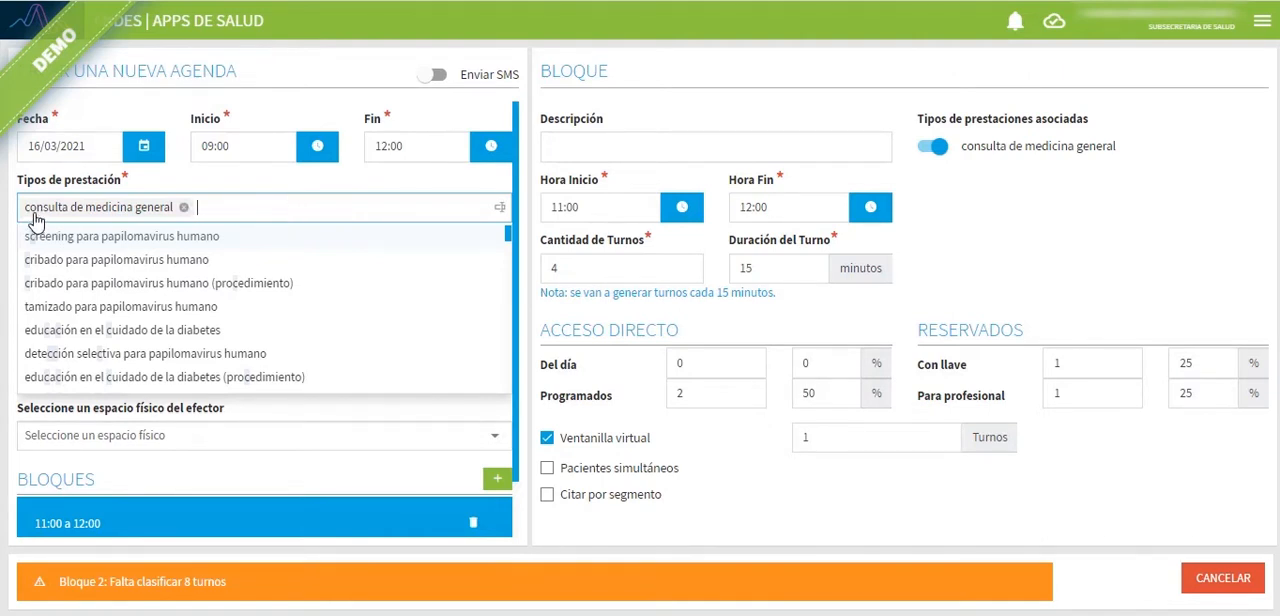
left_click(241, 180)
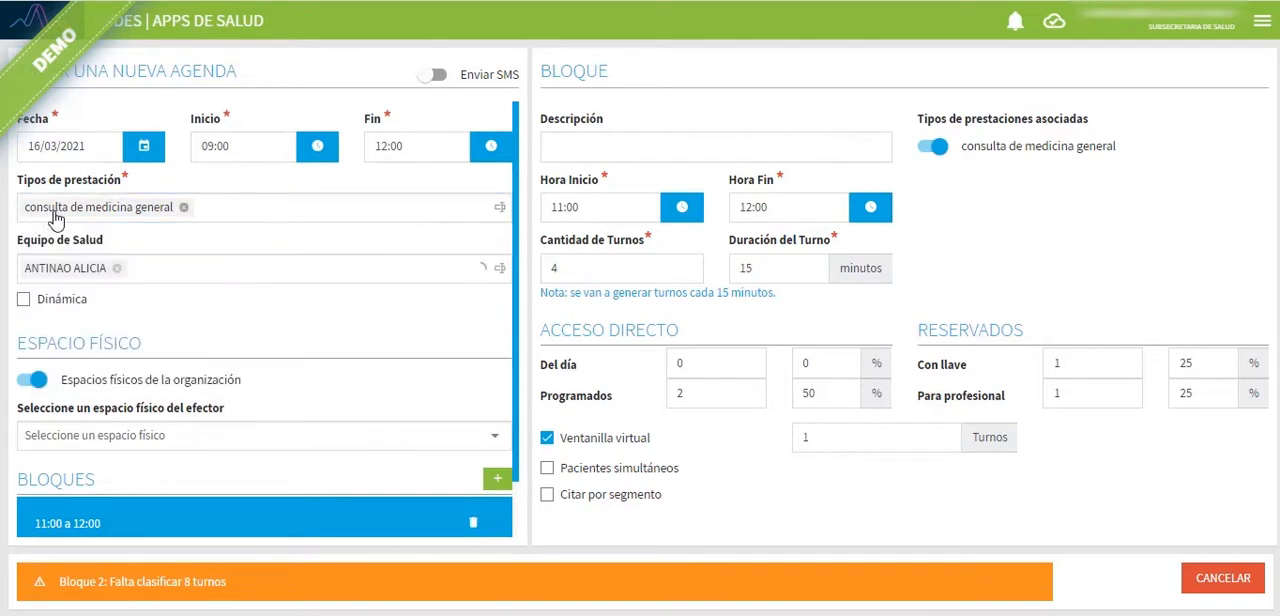
left_click(239, 207)
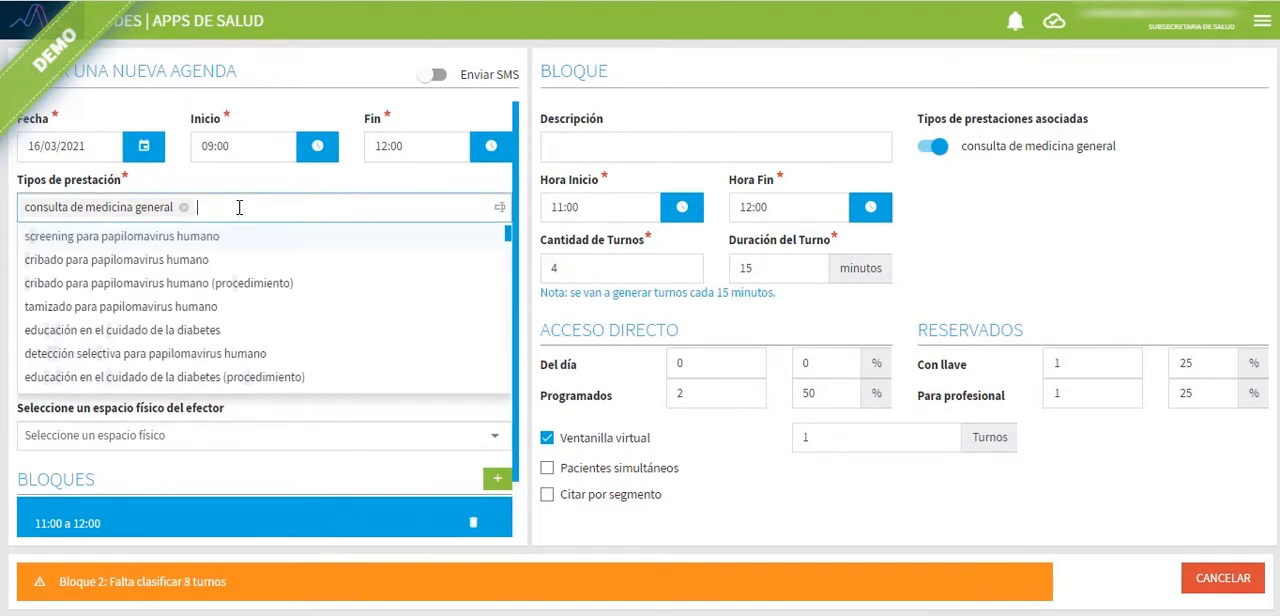
left_click(317, 193)
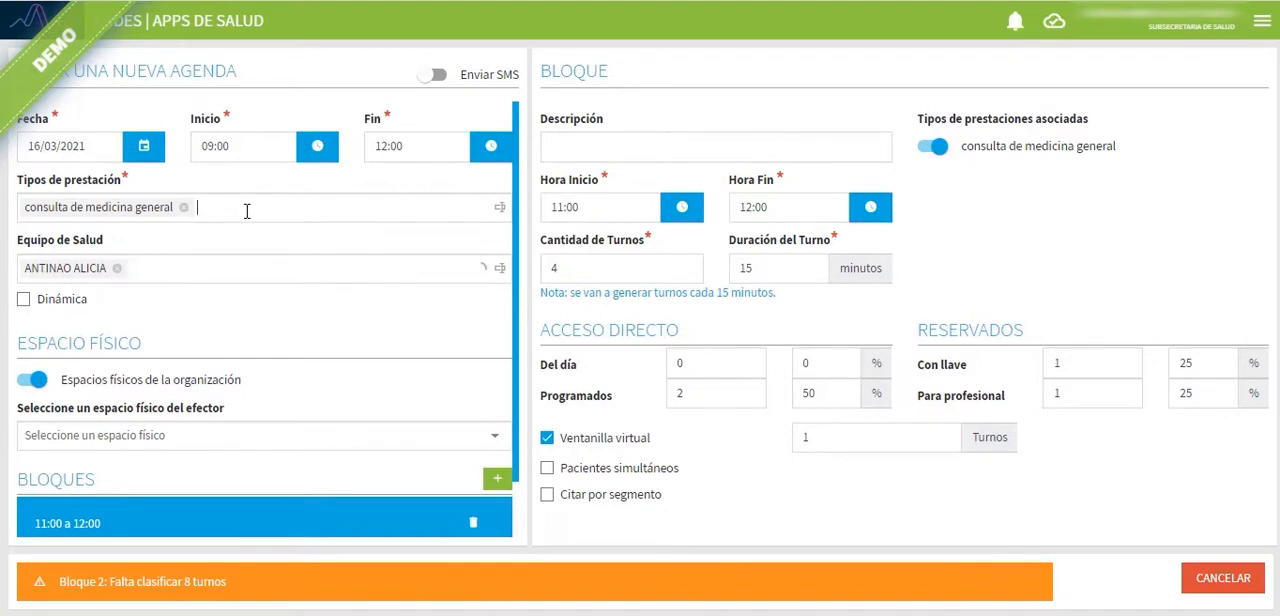
Step: Add consulta de control de embarazo as a second Tipo de prestación of the agenda
left_click(246, 210)
type("co")
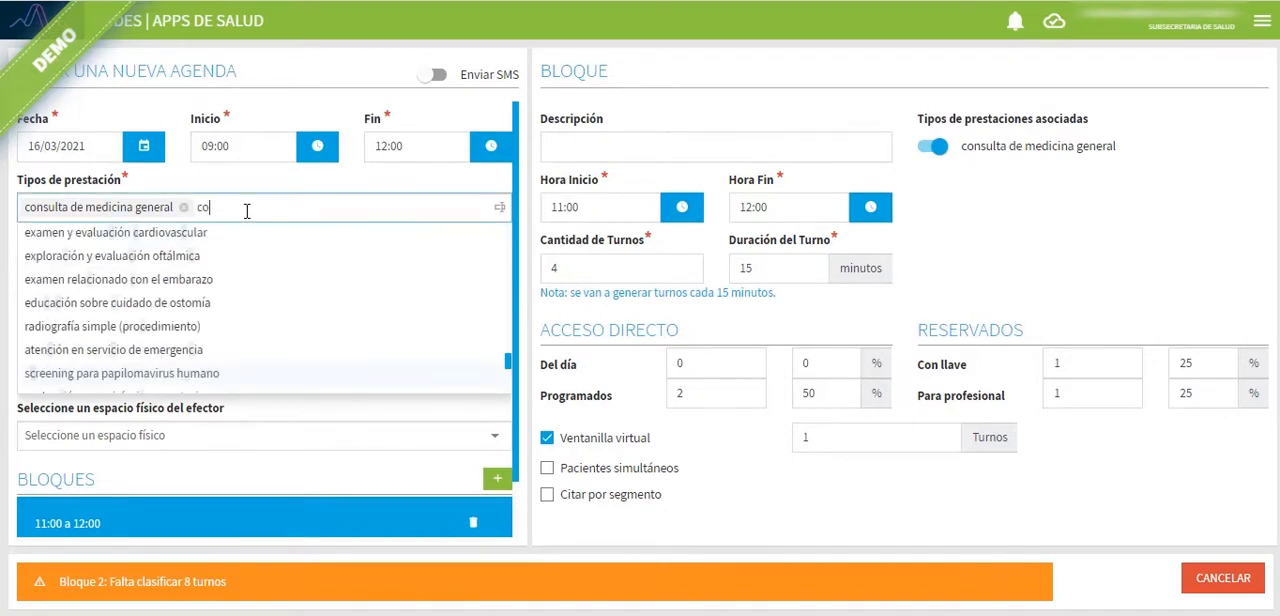
type("ntrol")
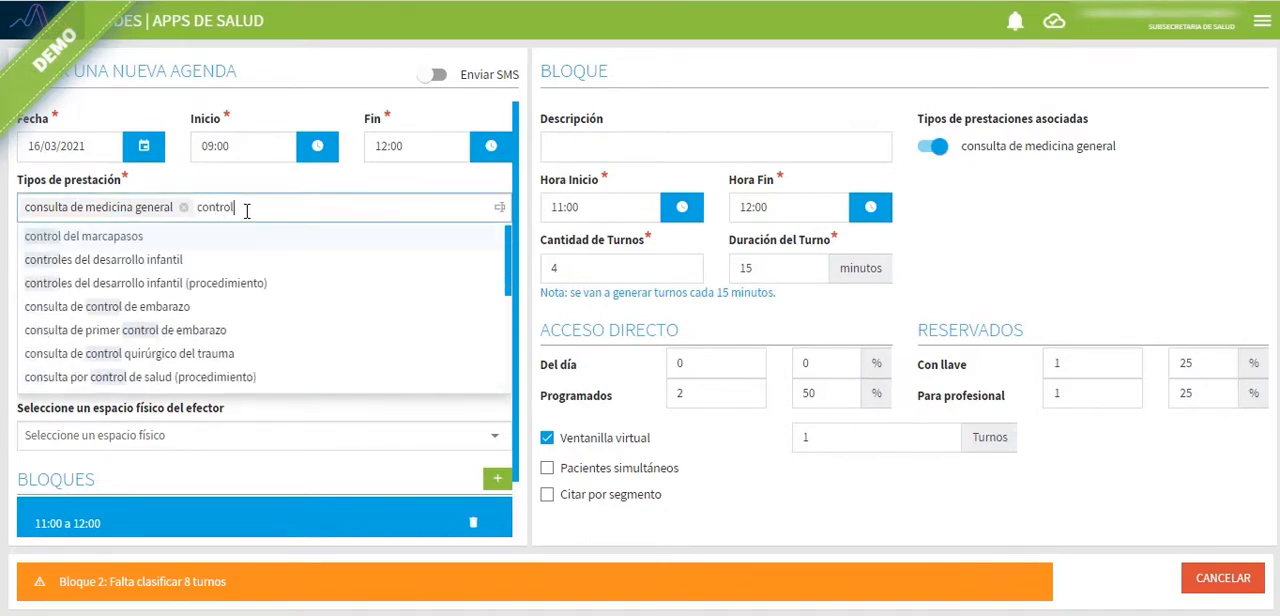
type(" emab")
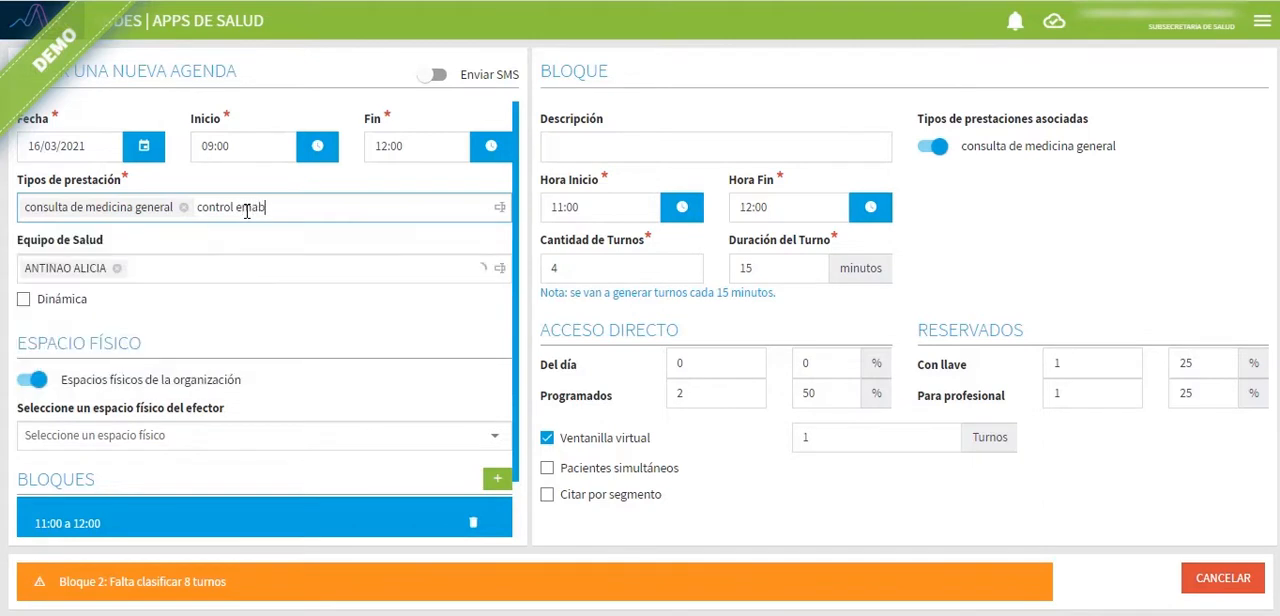
key("BackSpace")
key("BackSpace")
key("BackSpace")
key("BackSpace")
key("BackSpace")
key("BackSpace")
key("BackSpace")
key("BackSpace")
key("BackSpace")
key("BackSpace")
key("BackSpace")
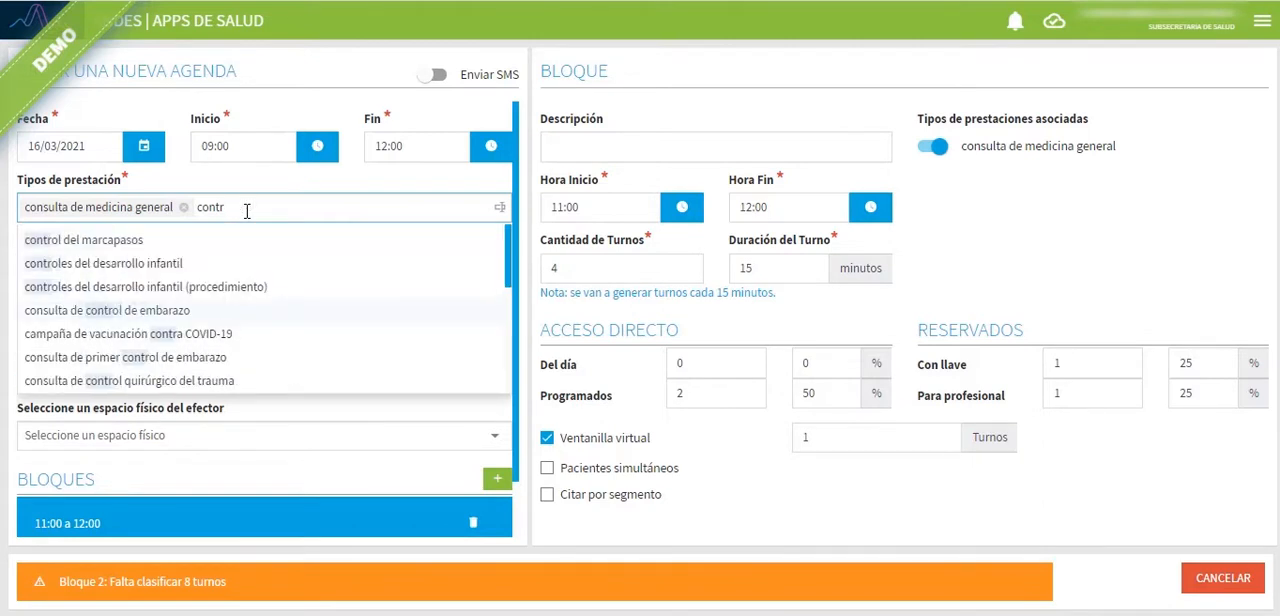
type("on")
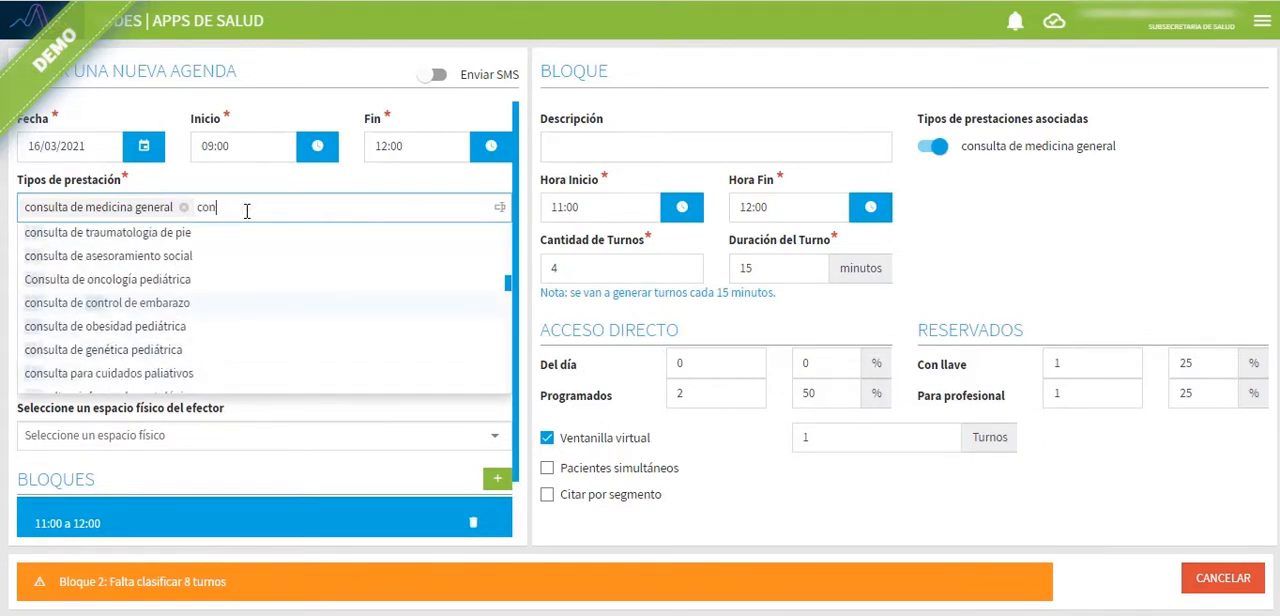
type("sulta e")
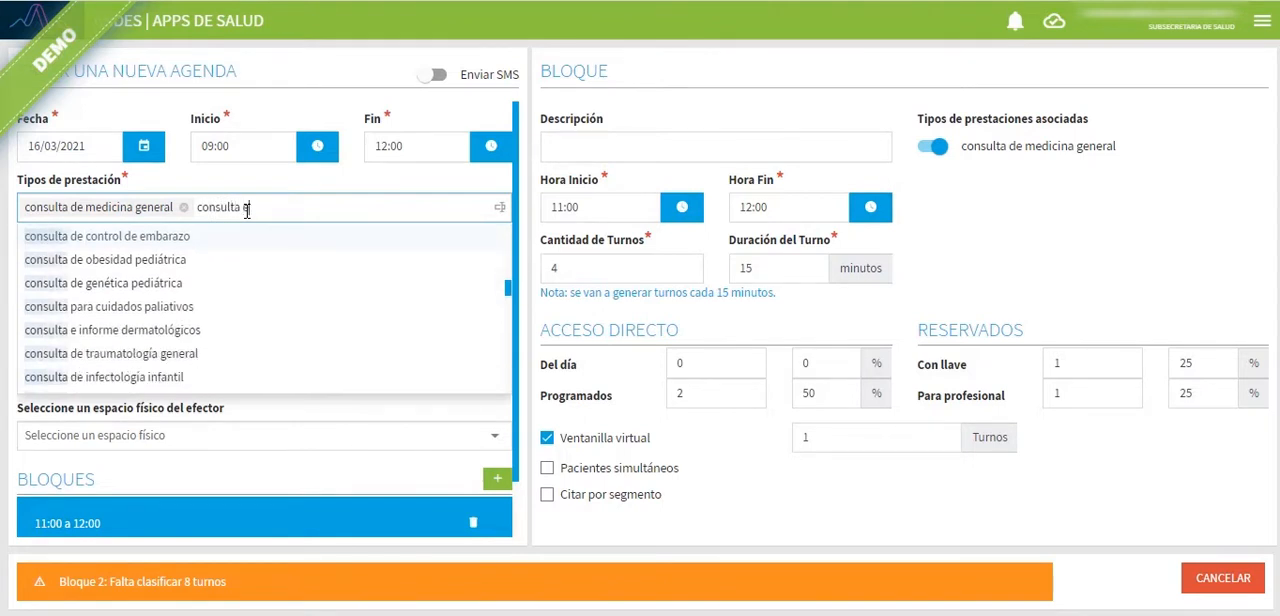
type("mba")
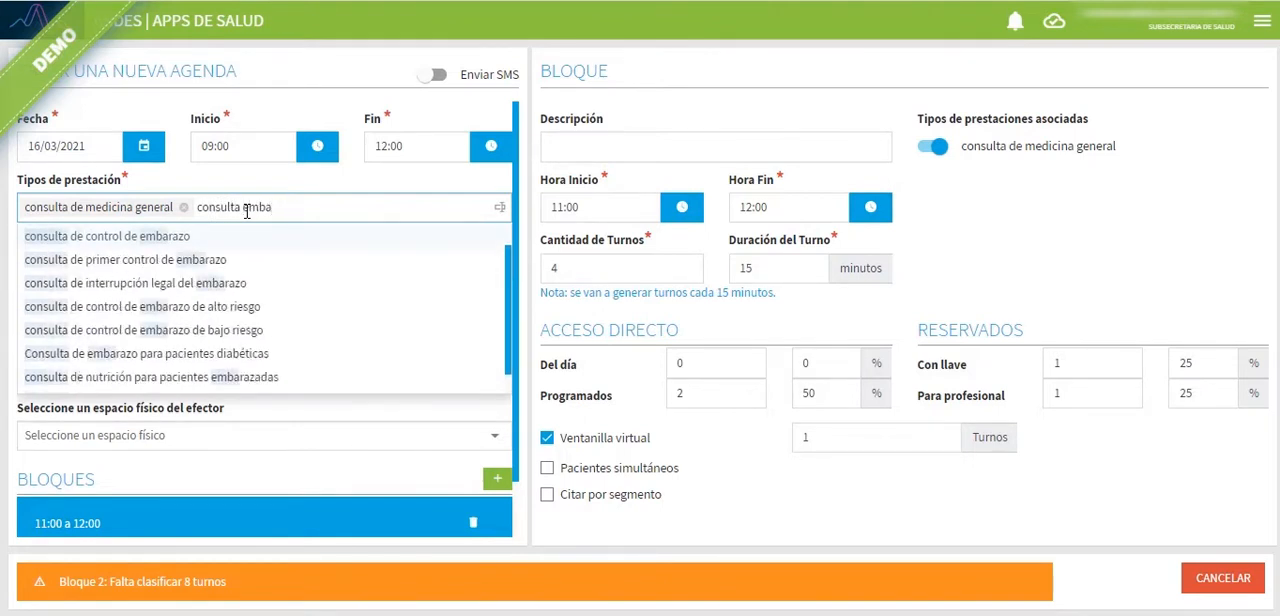
left_click(114, 237)
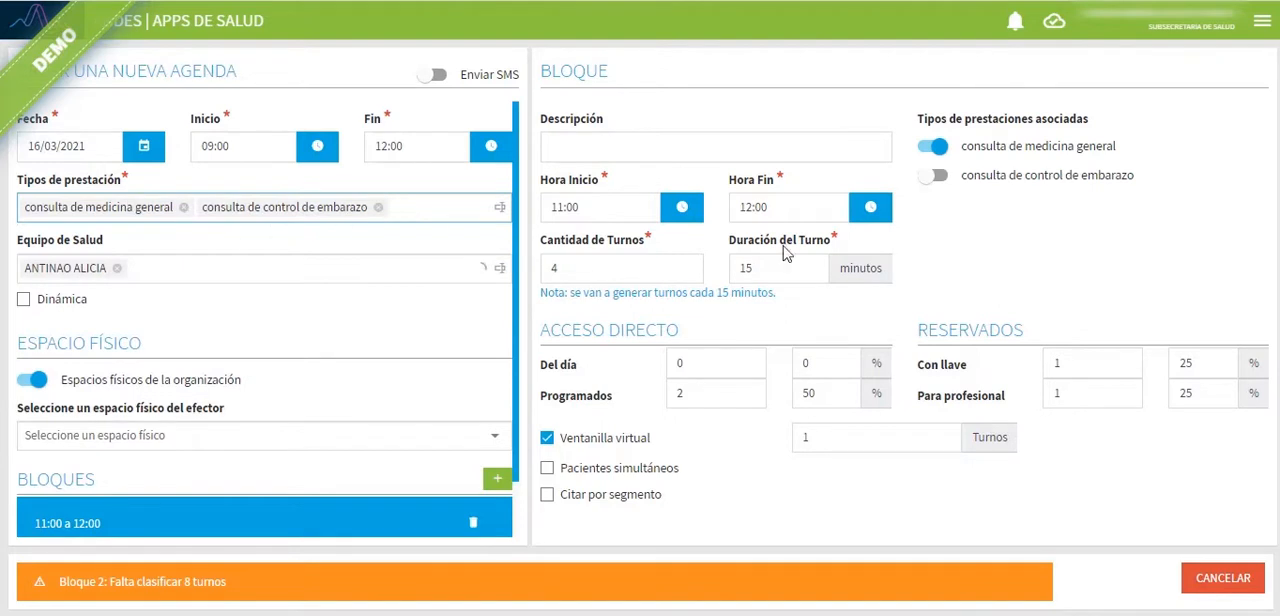
Step: Examine the Tipos de prestaciones asociadas of the 11:00 to 12:00 block and of the 09:00 to 11:00 block
left_click(423, 528)
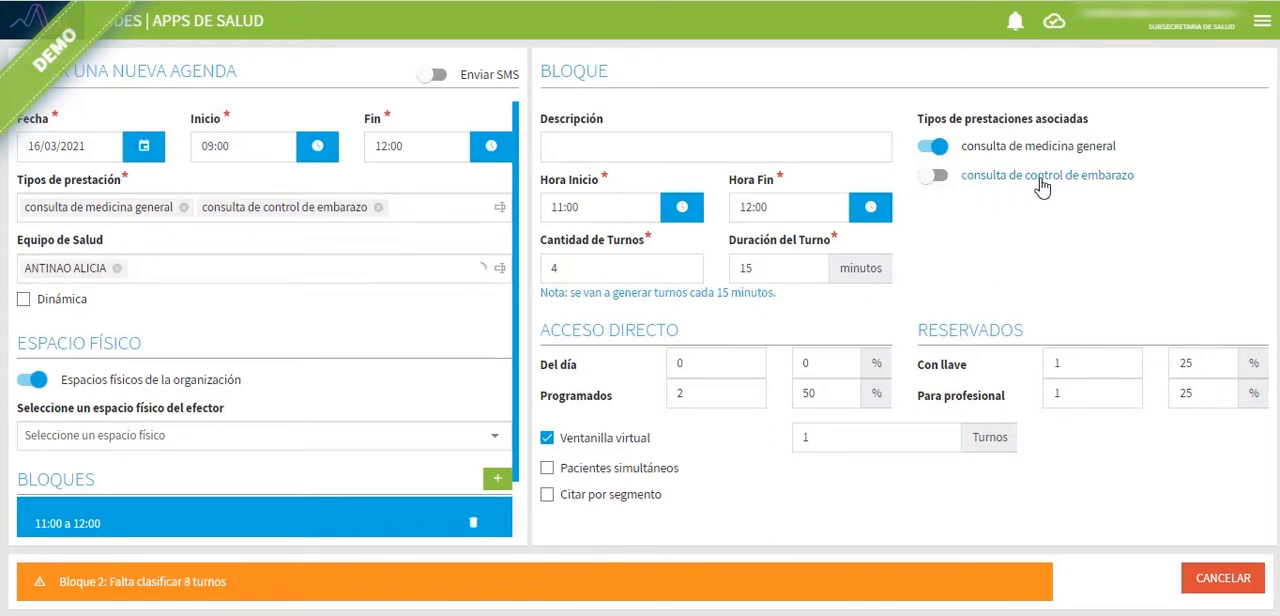
scroll(449, 320, "down", 1)
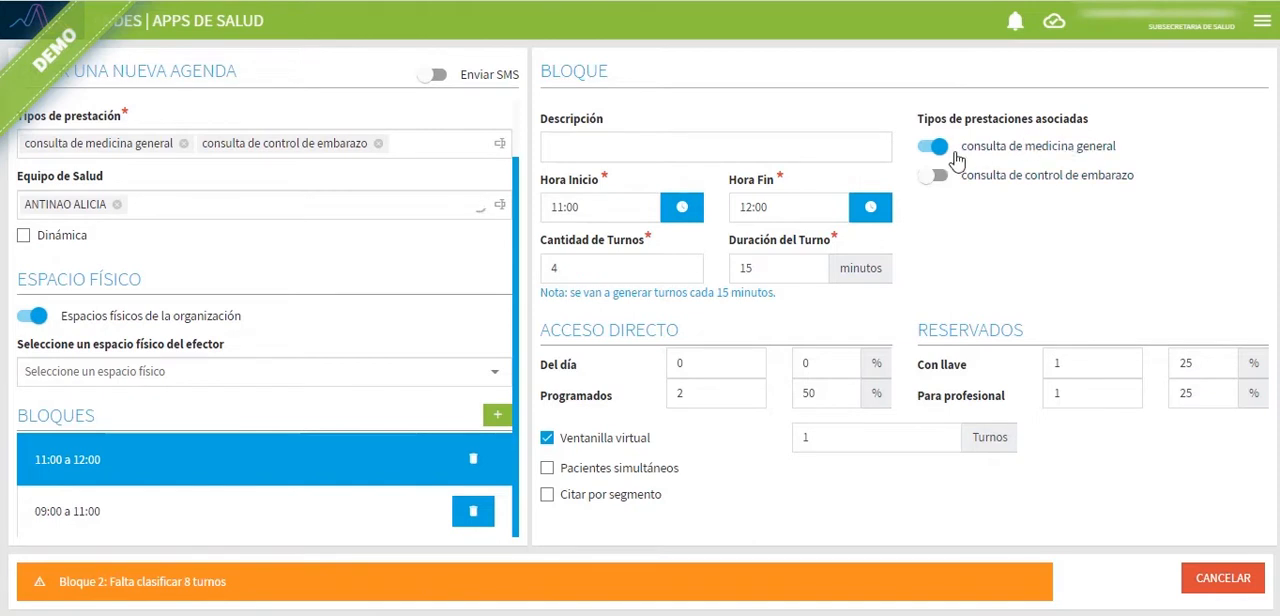
left_click(111, 519)
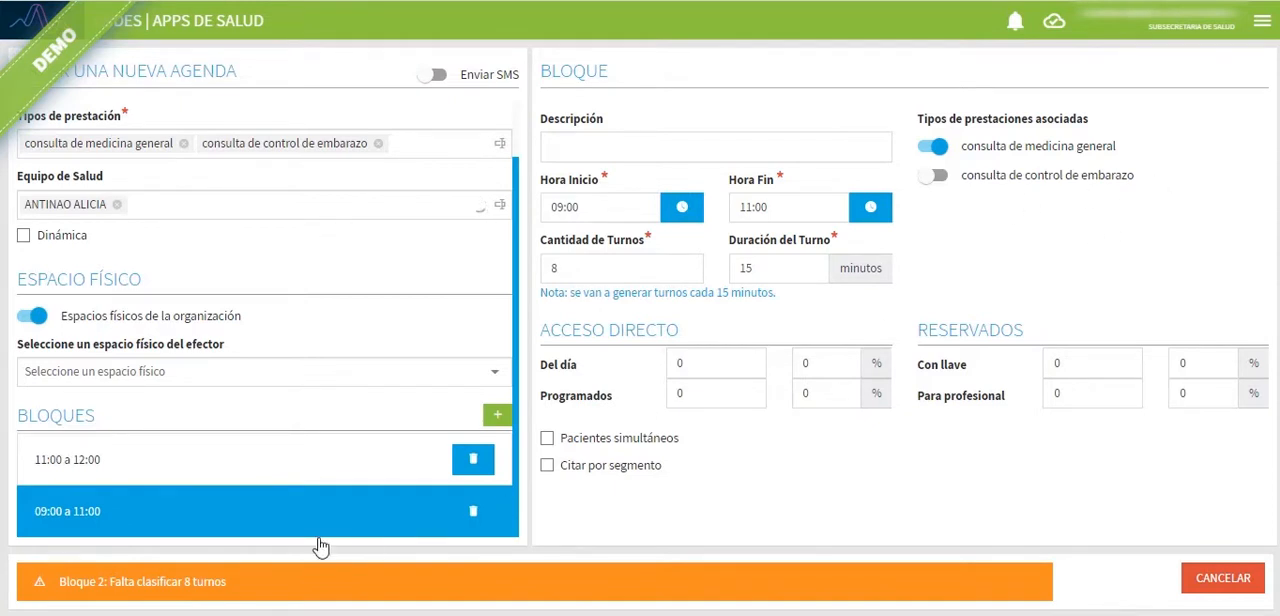
Step: Change the already classified 11:00 to 12:00 block to run from 09:00 to 11:00 with a Duración del Turno of 30 minutes
left_click(126, 459)
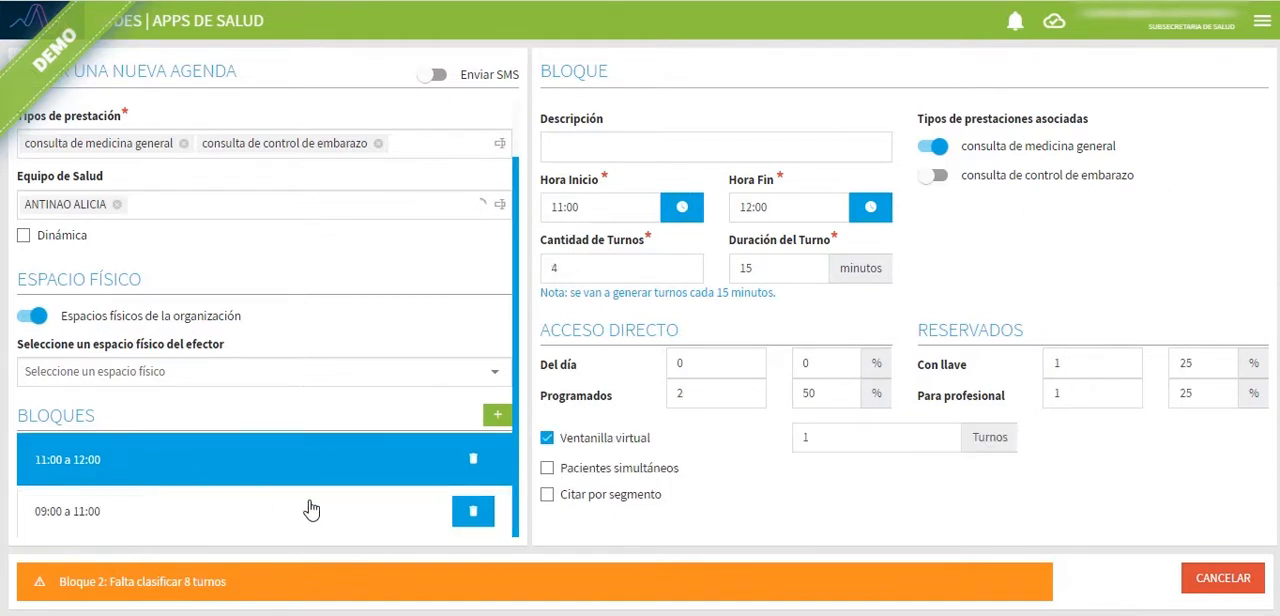
left_click(608, 207)
key("BackSpace")
type("09:00")
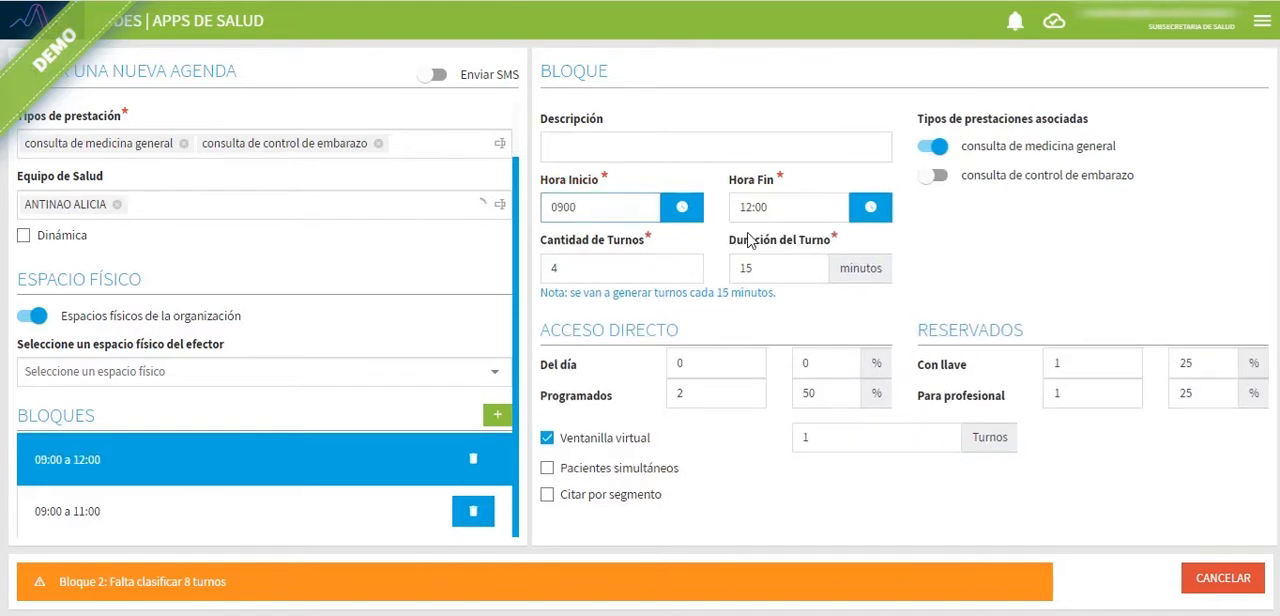
left_click(750, 207)
type("11")
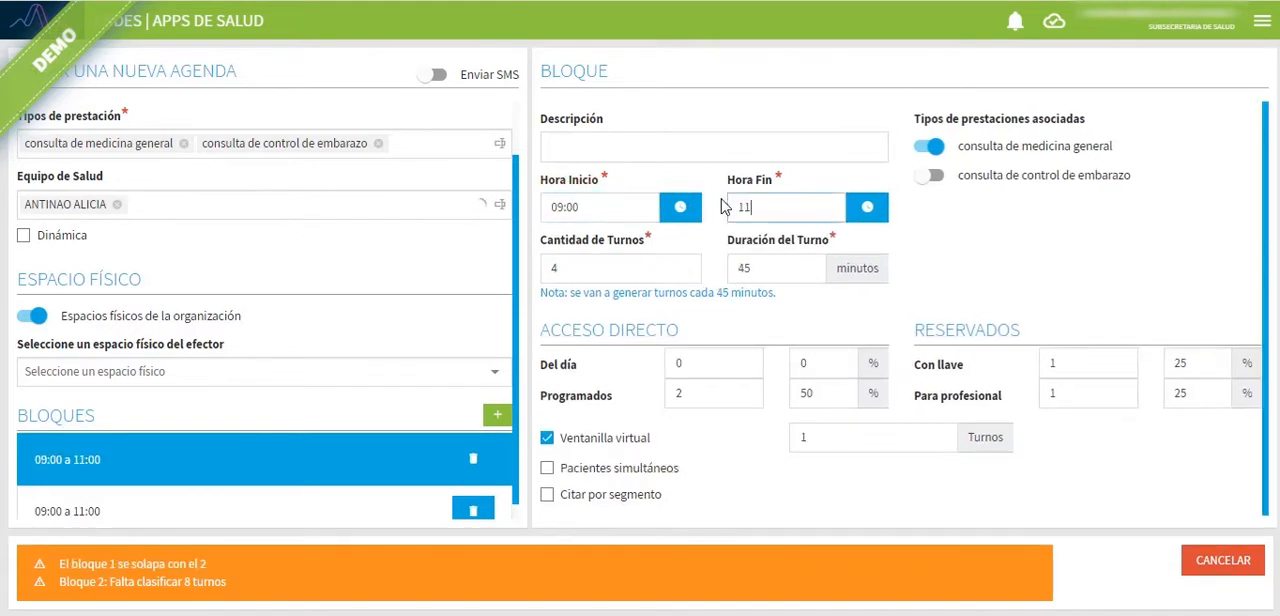
left_click(796, 267)
type("30")
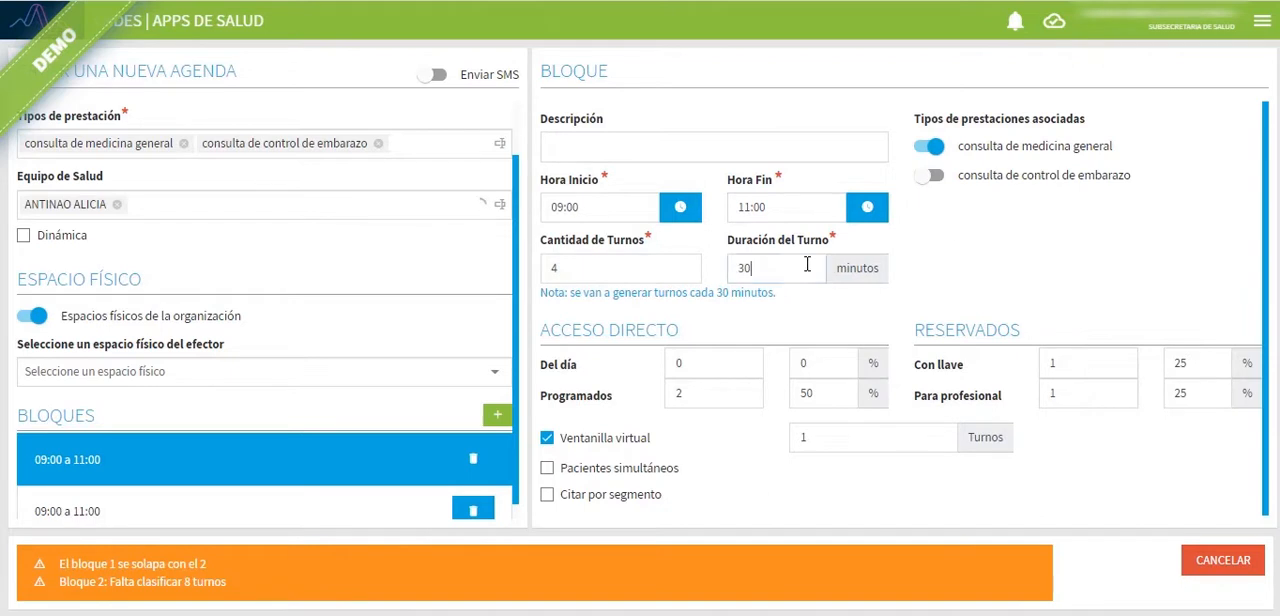
scroll(763, 291, "down", 1)
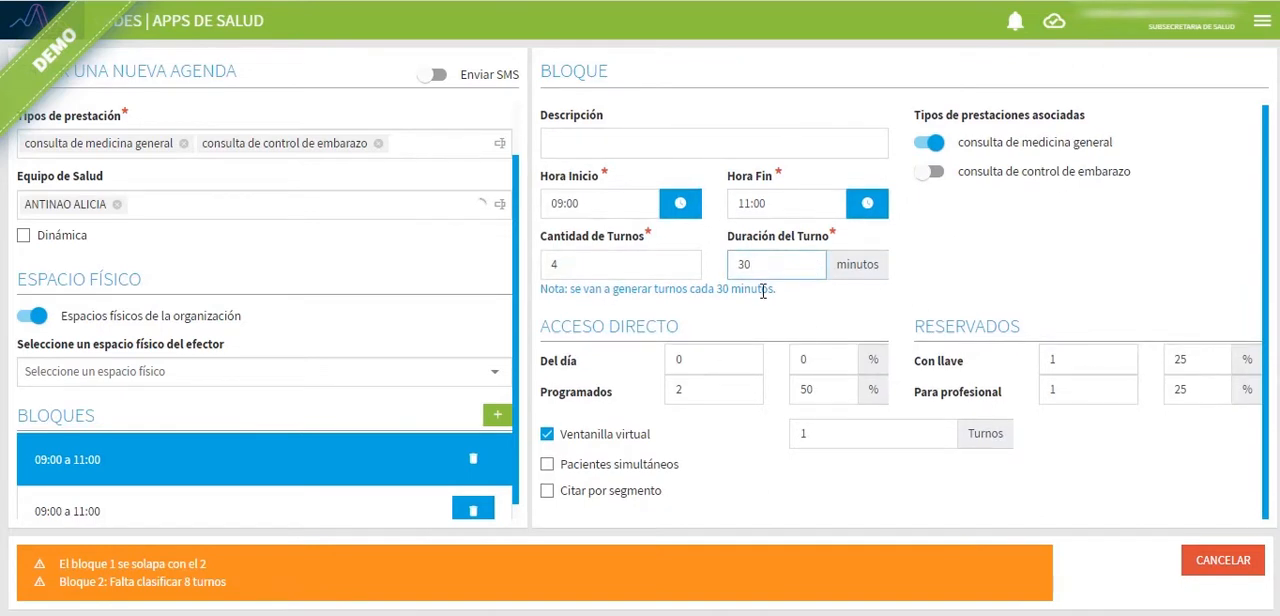
Step: Set the unclassified block to 11:00 to 12:00 with 15-minute turnos, and classify 4 of them as Programados
left_click(160, 511)
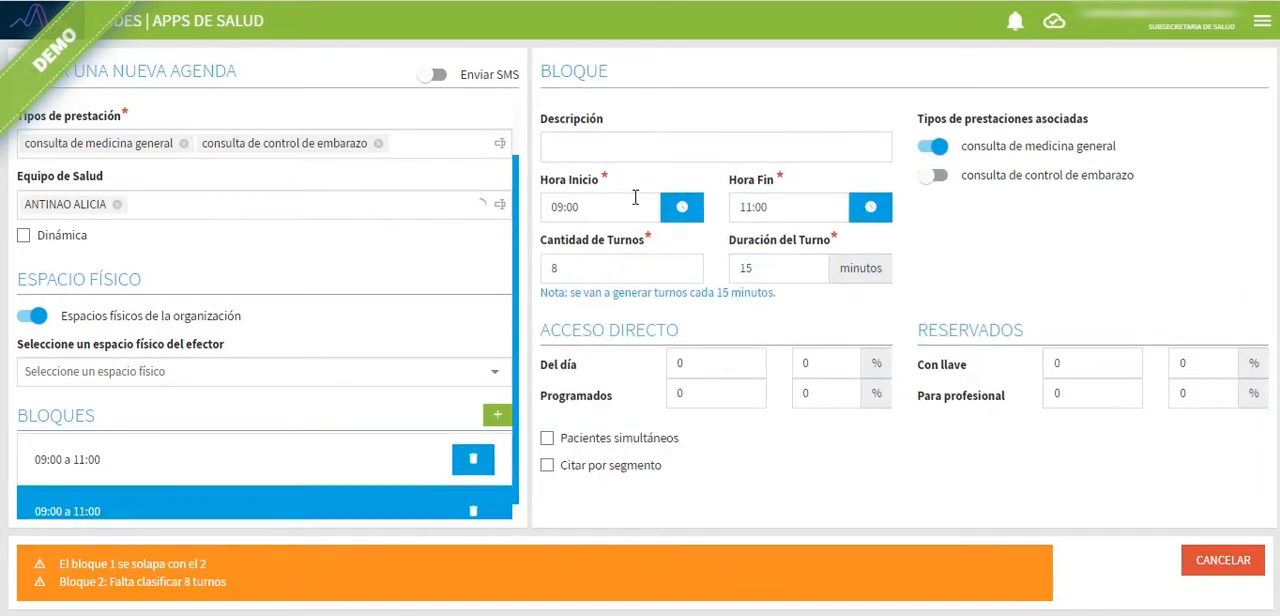
left_click_drag(602, 203, 533, 196)
type("1100")
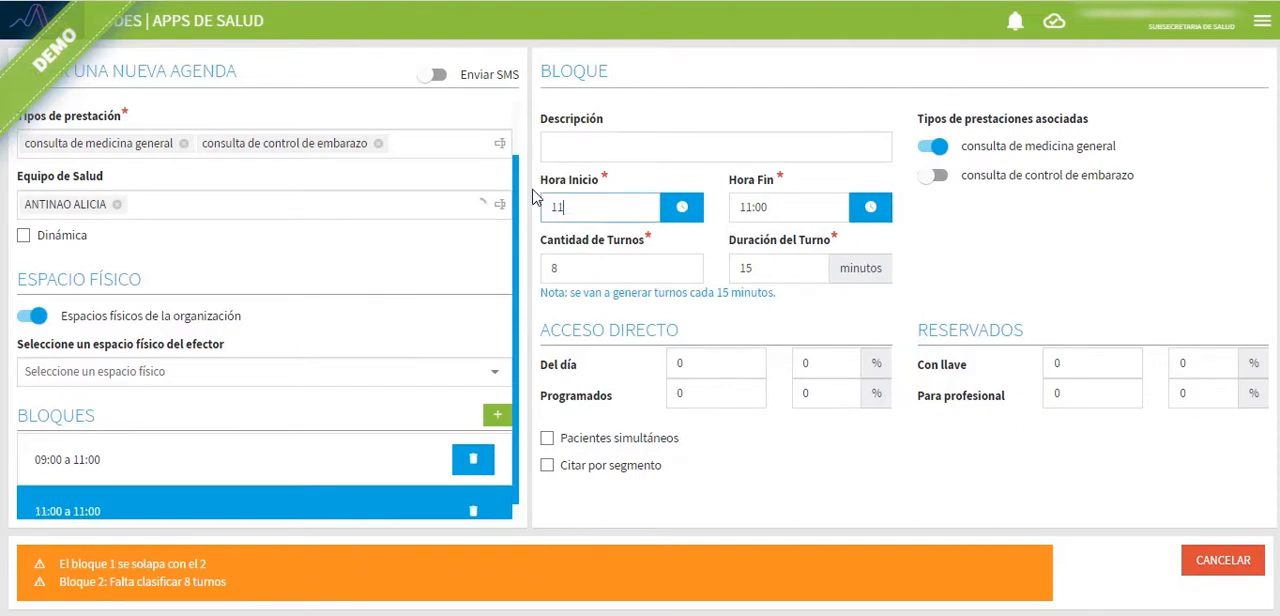
key("Tab")
type("12")
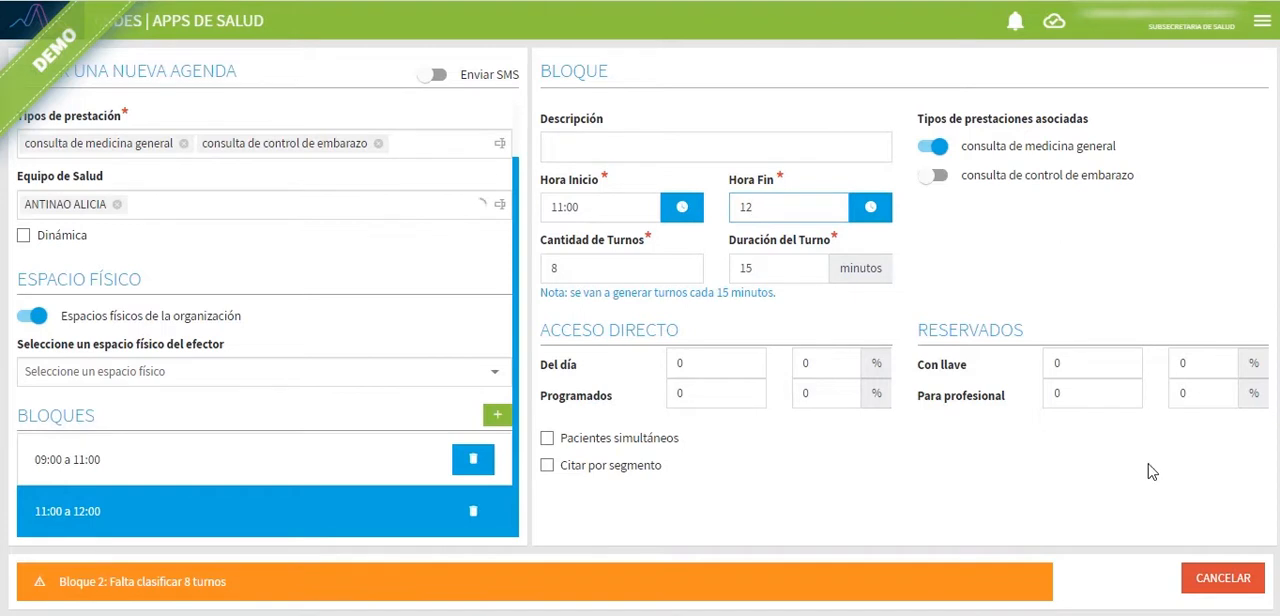
left_click(1040, 255)
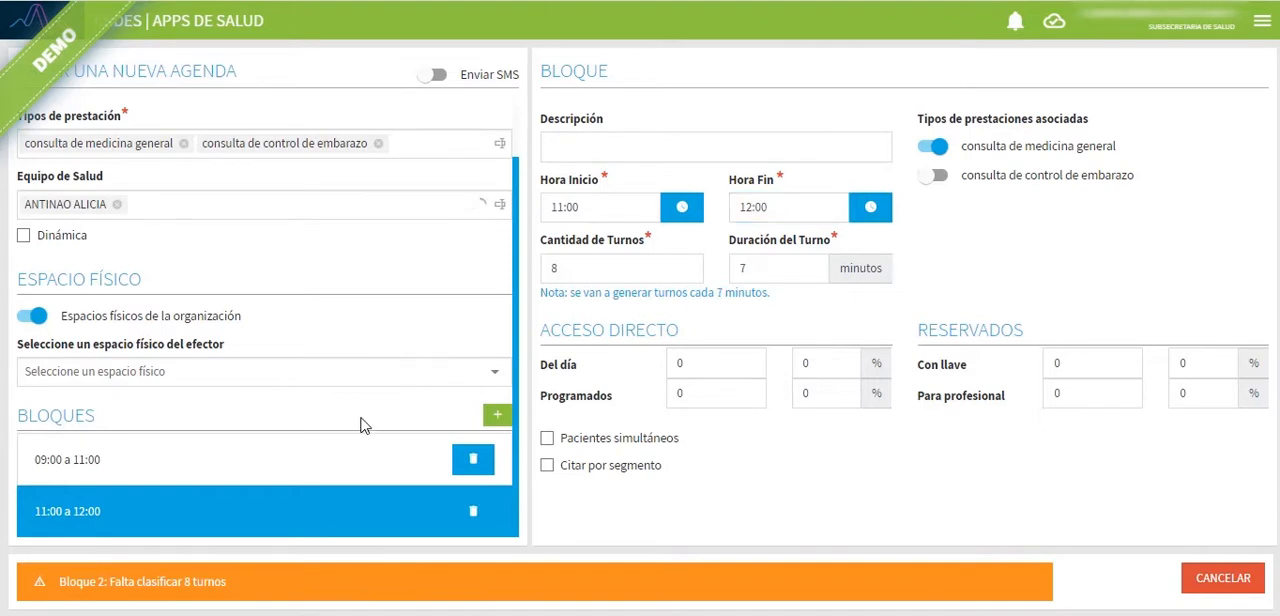
double_click(740, 268)
type("15")
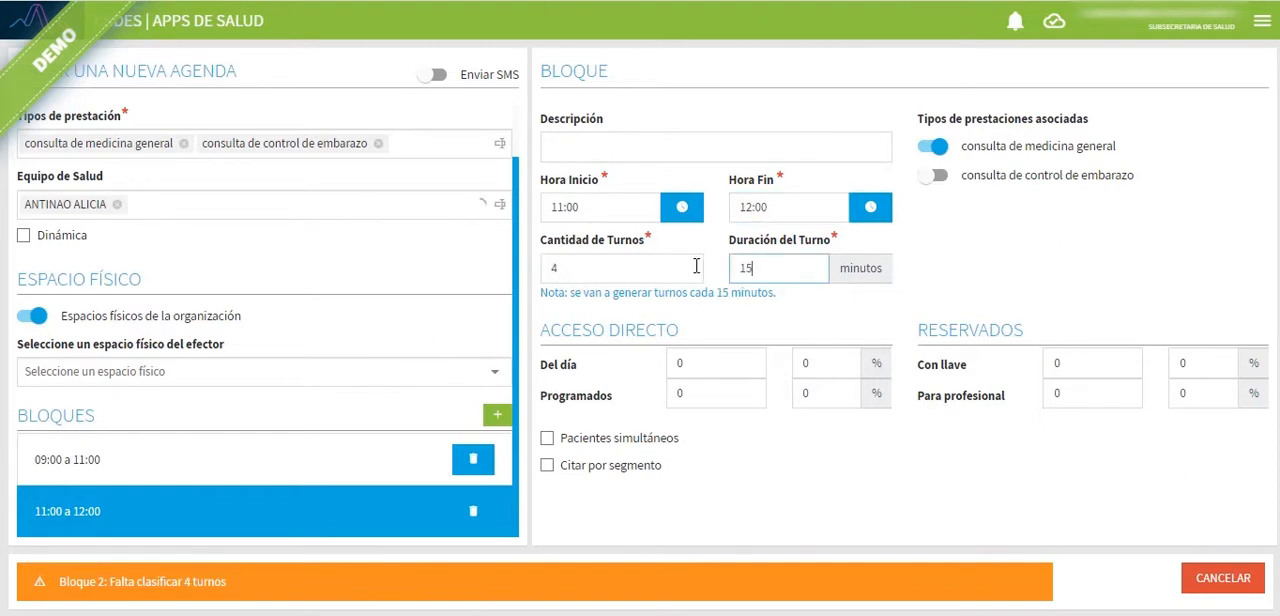
left_click(668, 394)
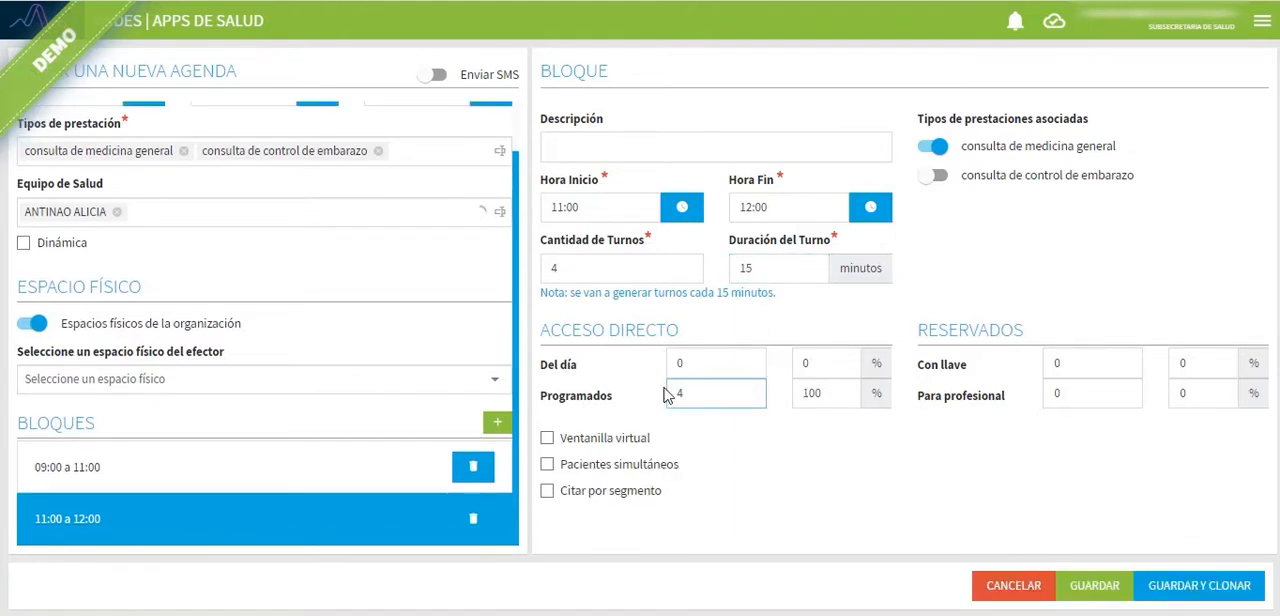
Step: Associate the 11:00 to 12:00 block with consulta de control de embarazo instead of consulta de medicina general
left_click(196, 472)
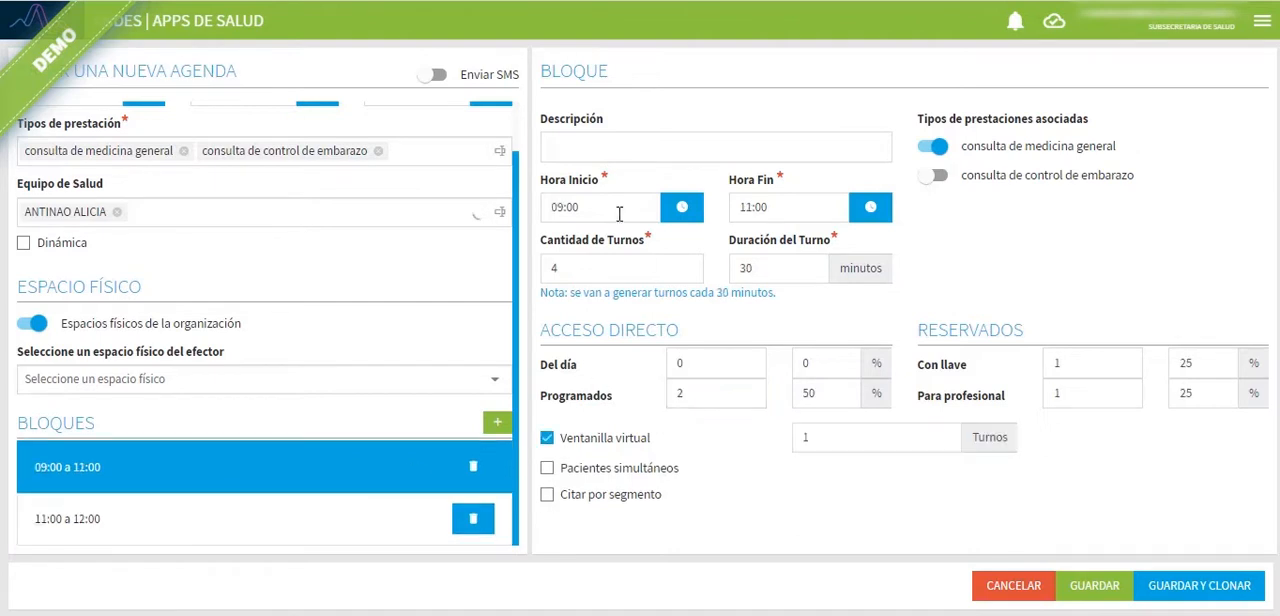
left_click(180, 514)
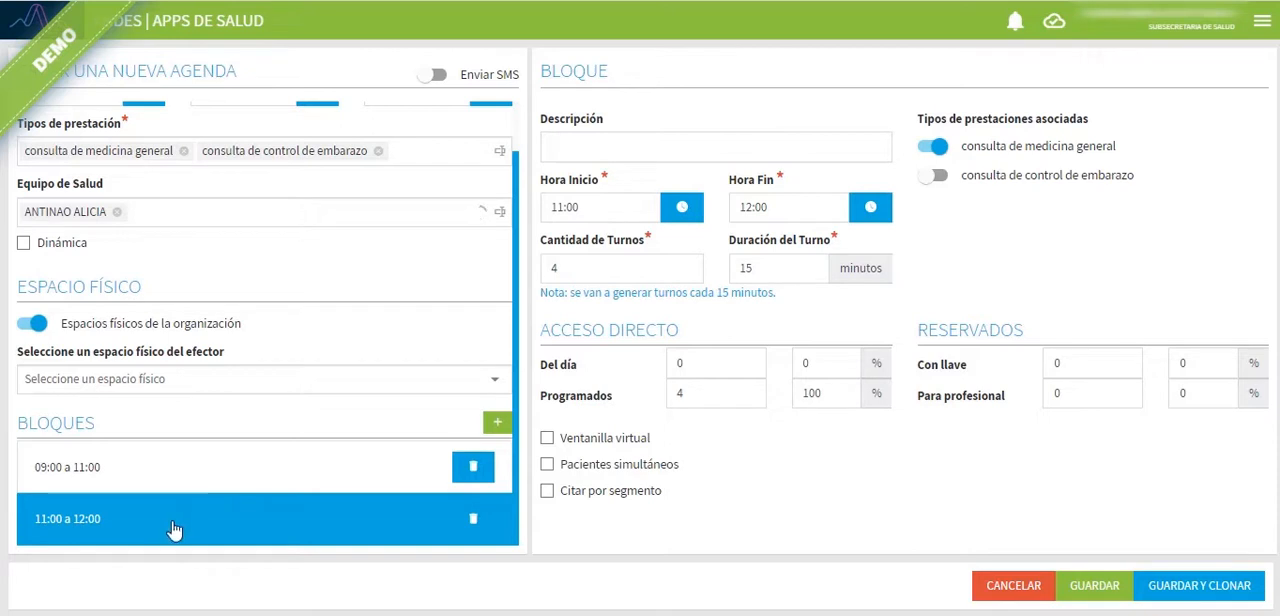
left_click(1045, 176)
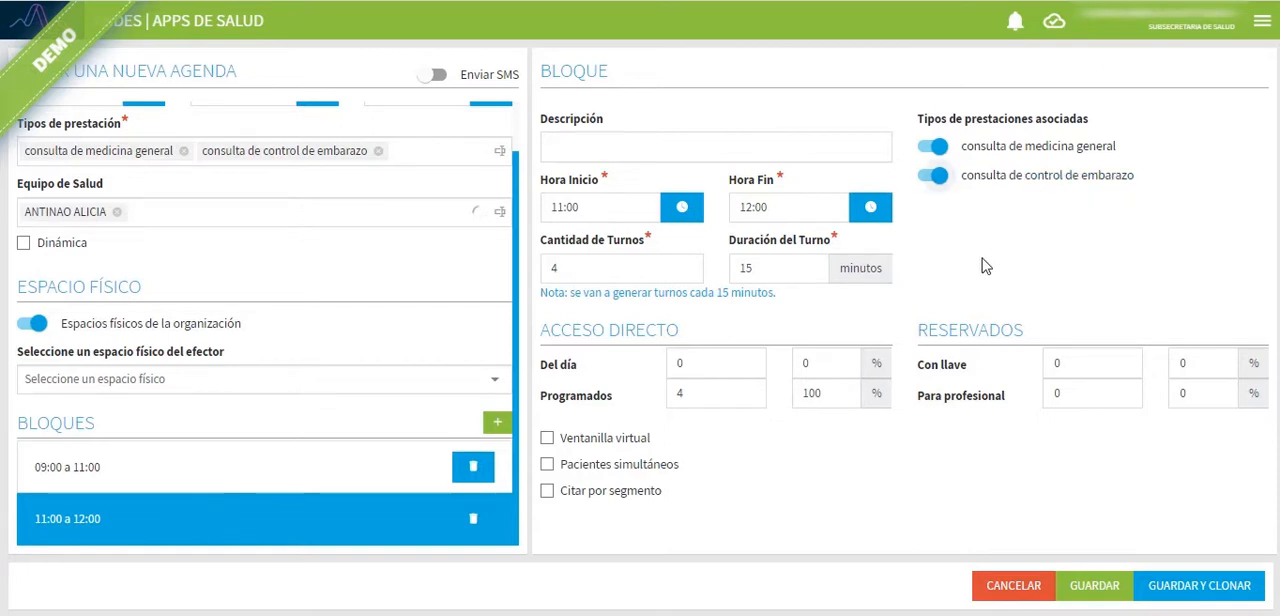
left_click(1020, 148)
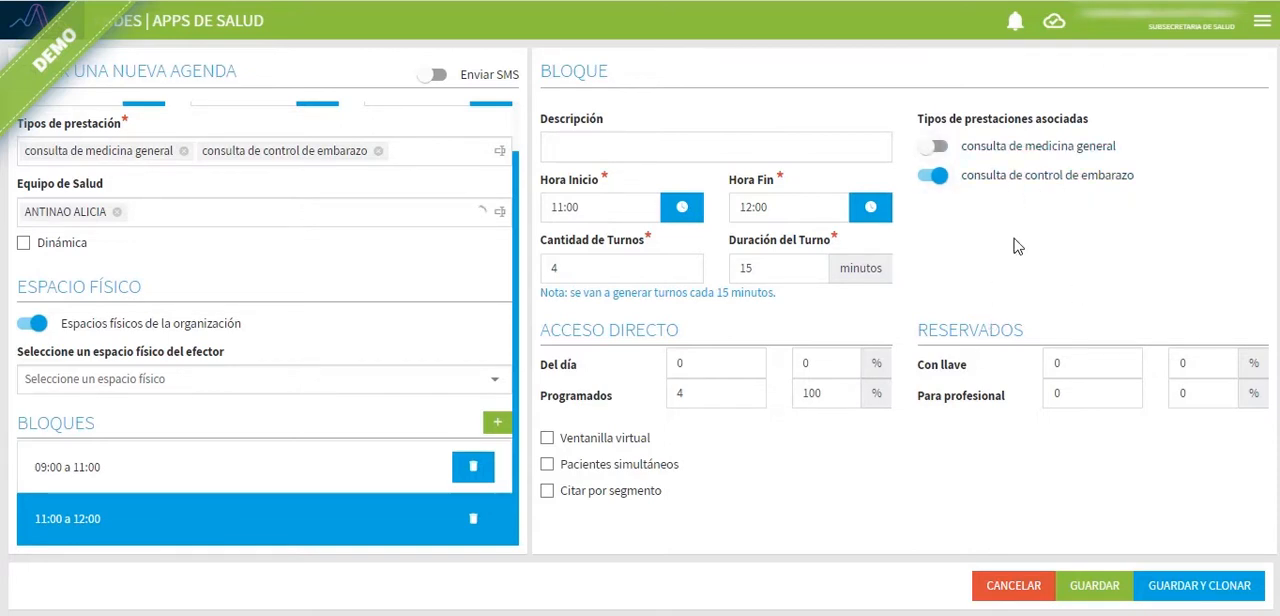
Step: Compare the Tipos de prestaciones asociadas of both blocks and review the agenda's general data
left_click(128, 467)
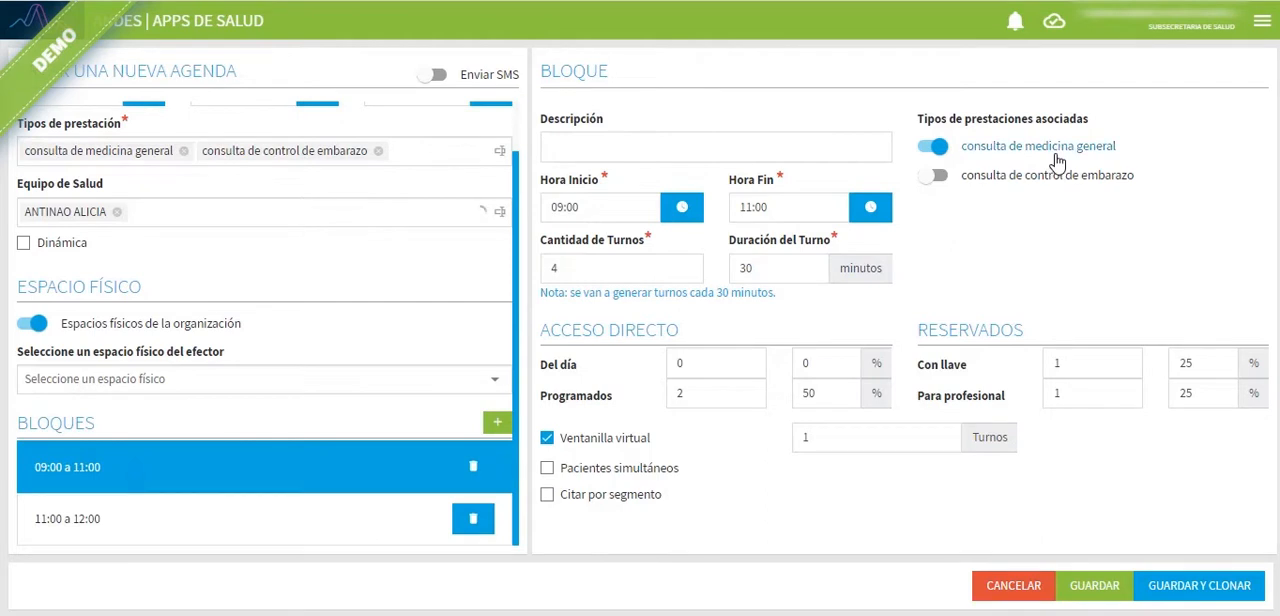
left_click(130, 521)
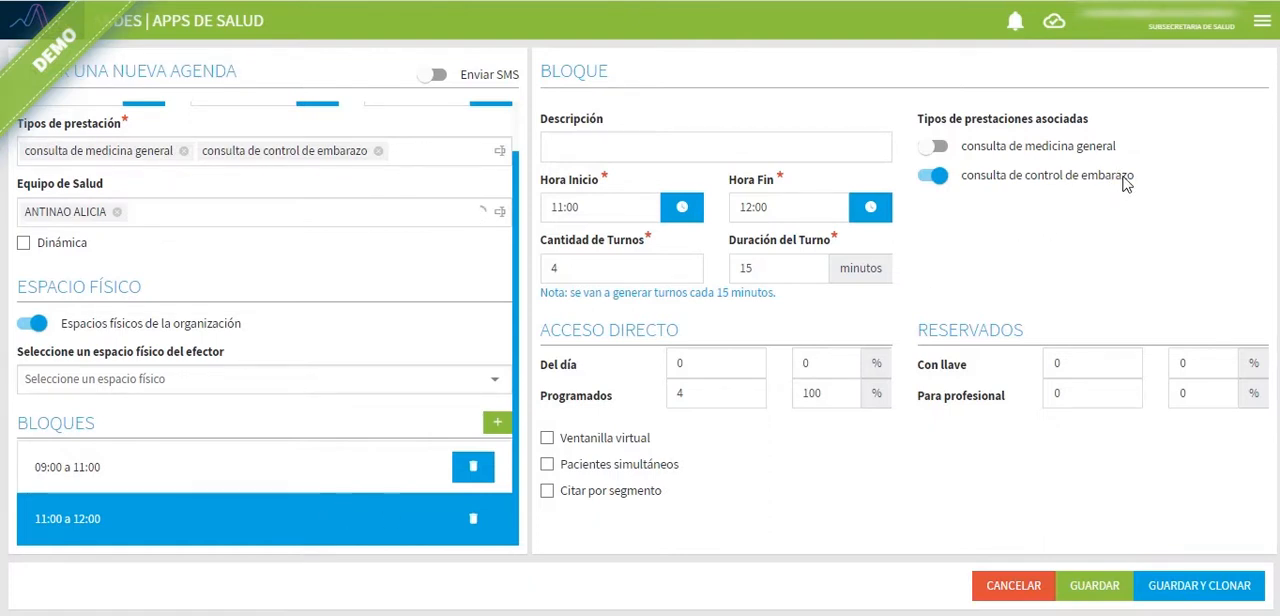
left_click(205, 467)
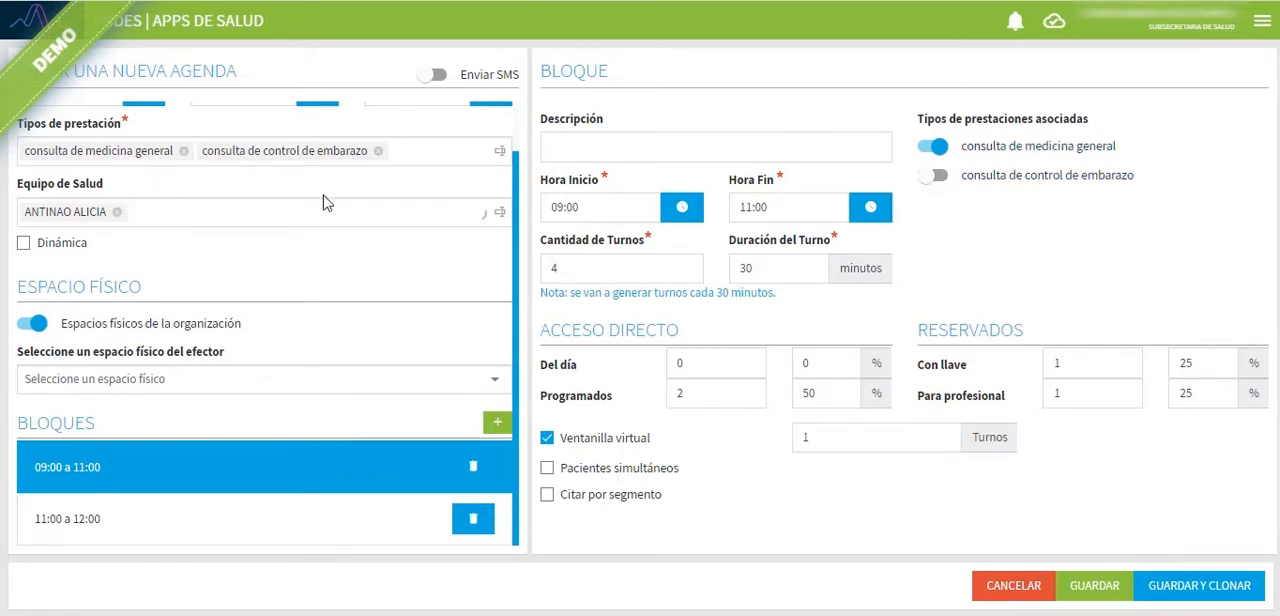
scroll(358, 315, "up", 1)
scroll(358, 320, "down", 1)
scroll(295, 298, "up", 1)
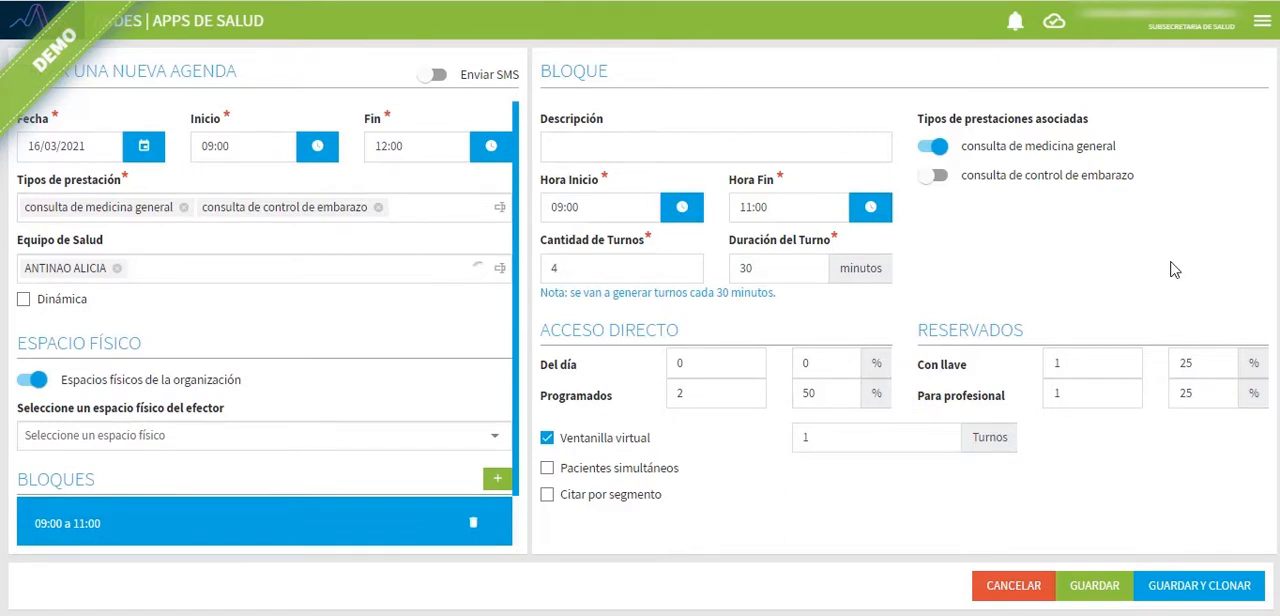
Step: Save the agenda and clone it to Wednesday 17 and Thursday 18 March 2021
left_click(1183, 590)
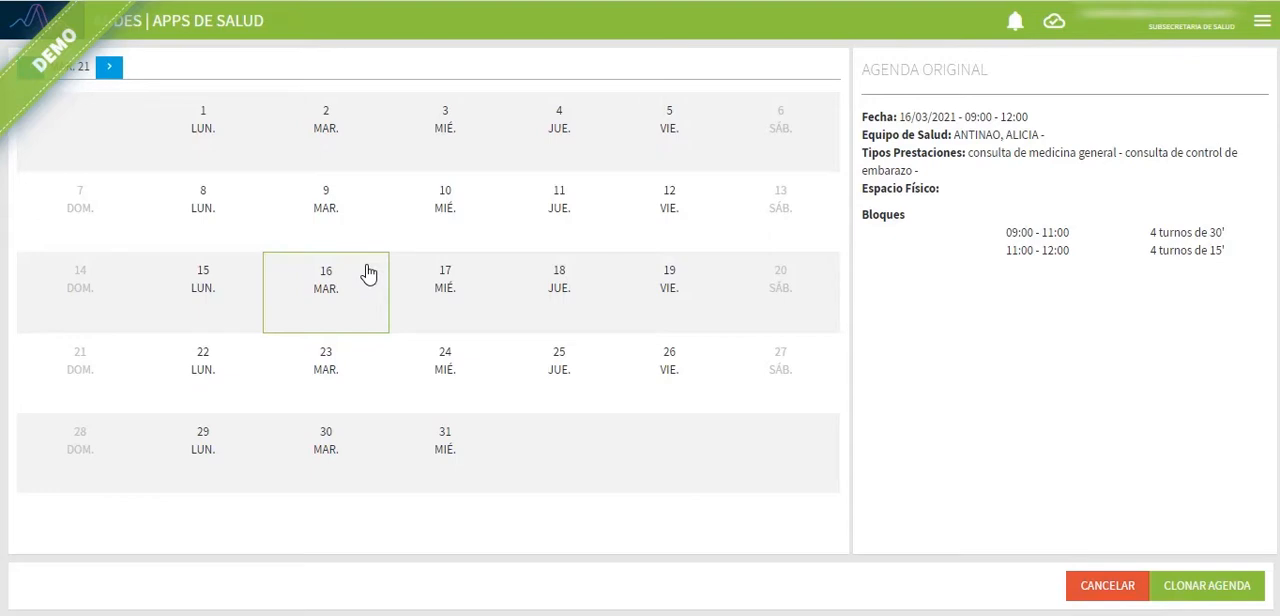
left_click(448, 294)
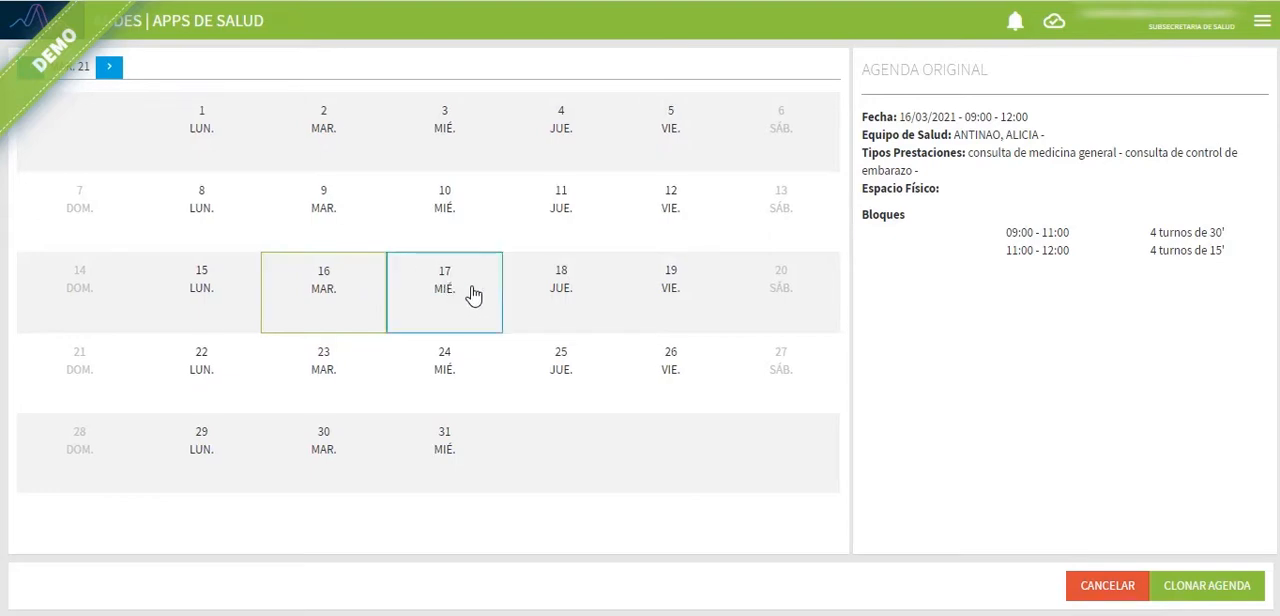
left_click(548, 290)
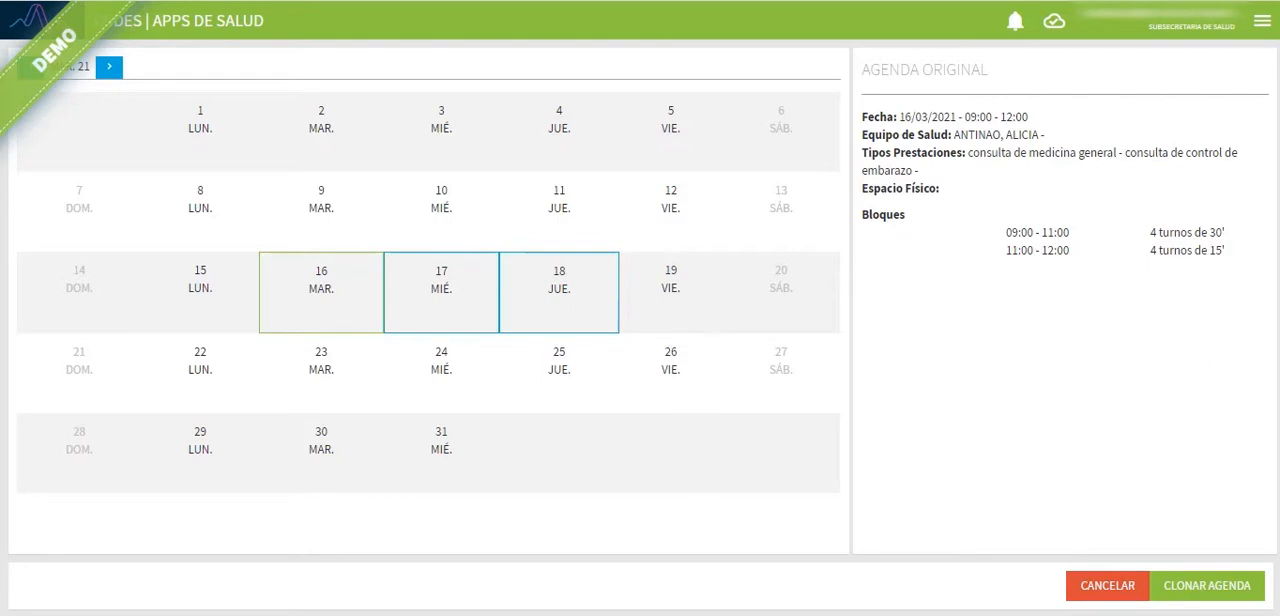
left_click(1196, 590)
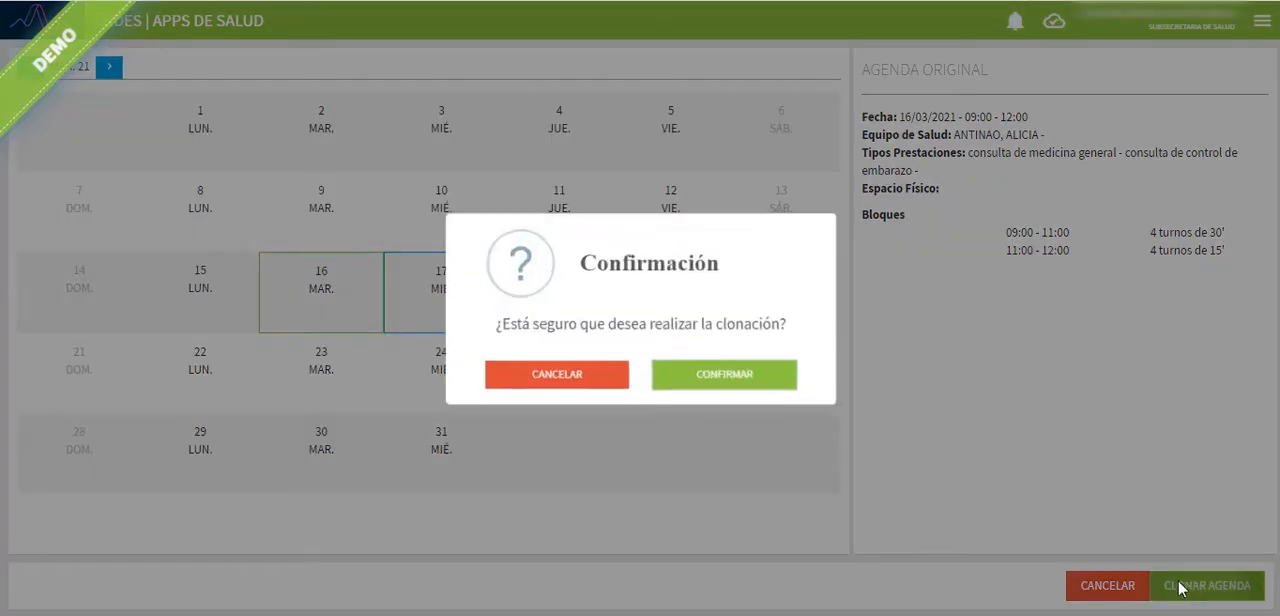
left_click(680, 386)
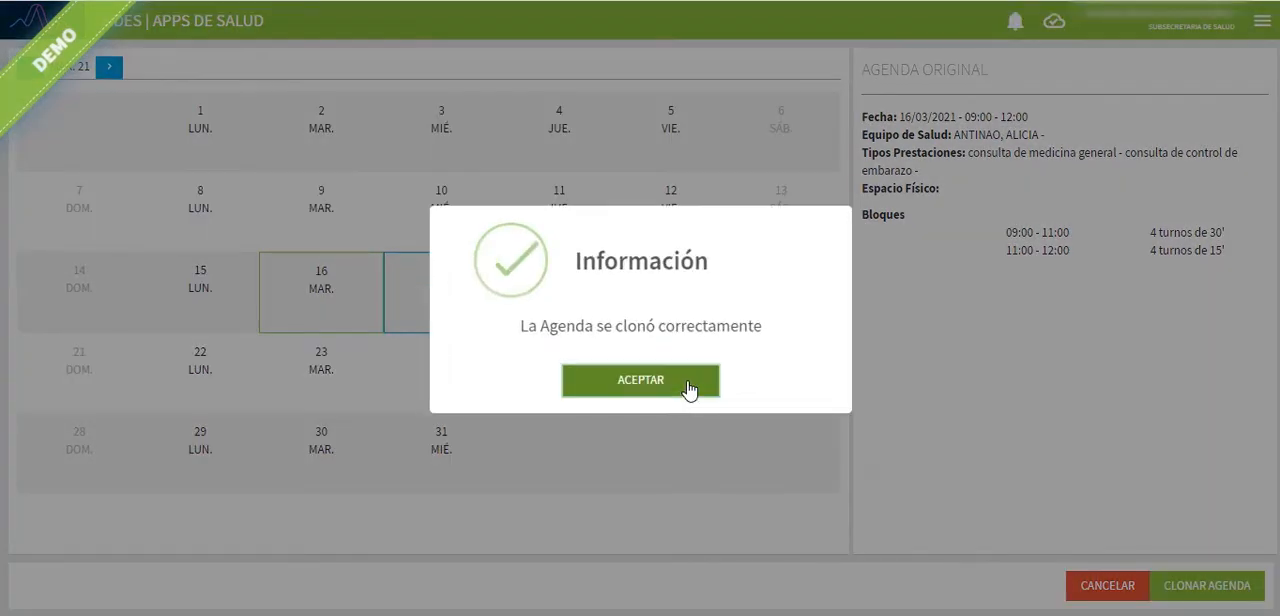
left_click(688, 386)
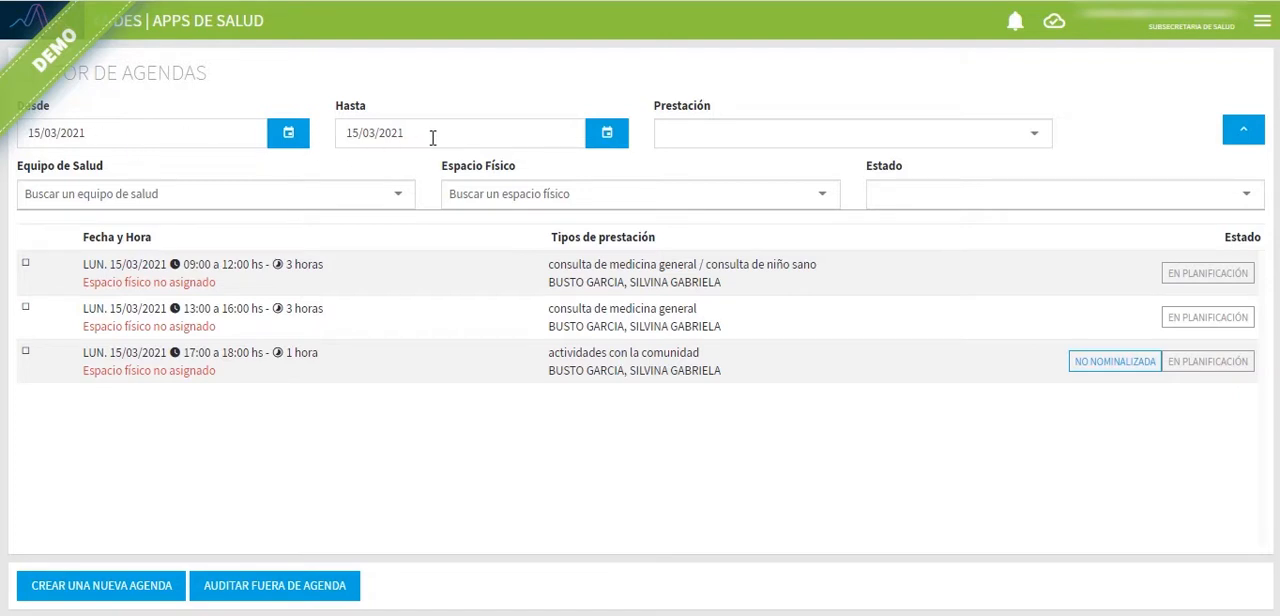
Step: List the agendas up to 16/03/2021 and open that day's 09:00 to 12:00 medicina general and control de embarazo agenda
left_click(617, 141)
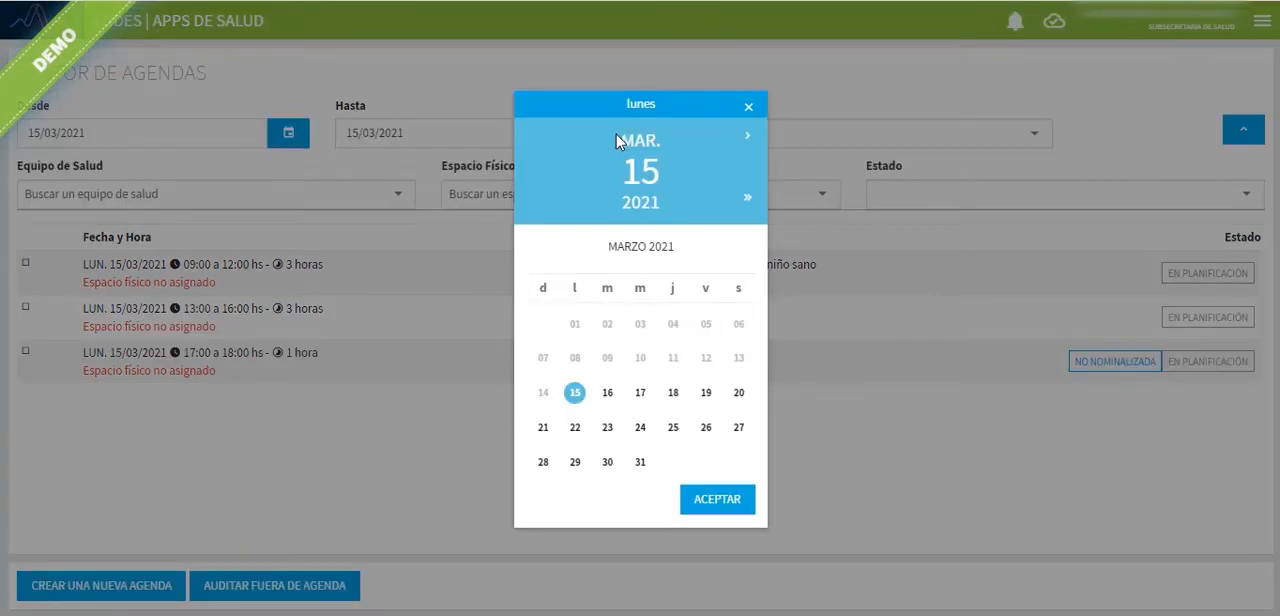
left_click(609, 393)
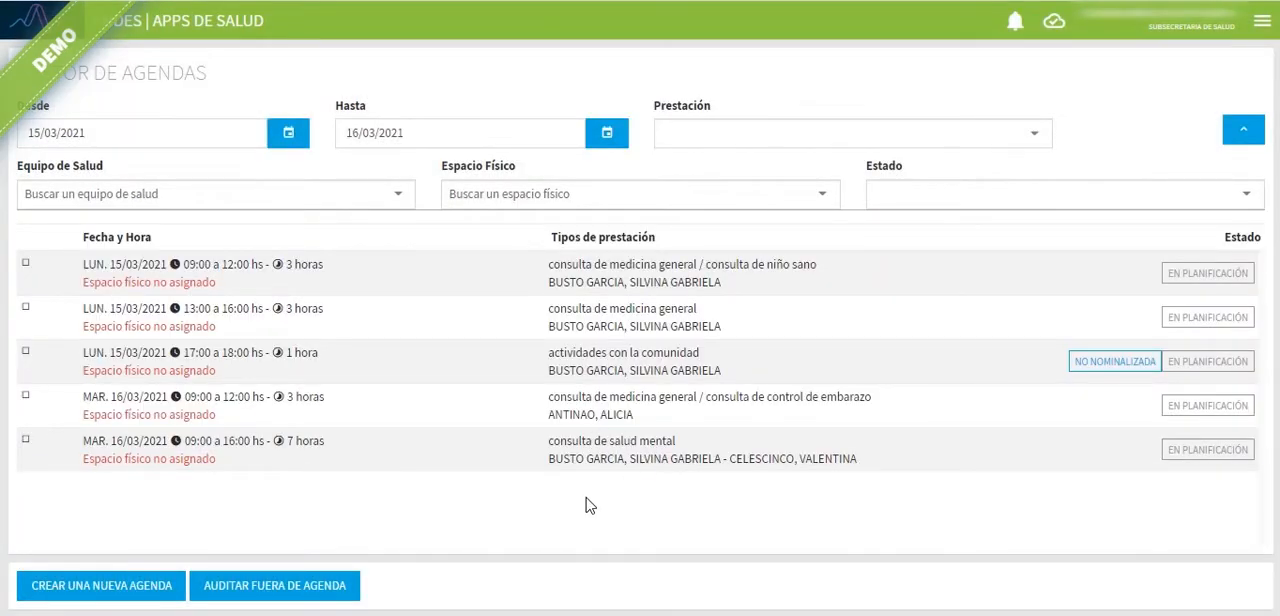
left_click(512, 420)
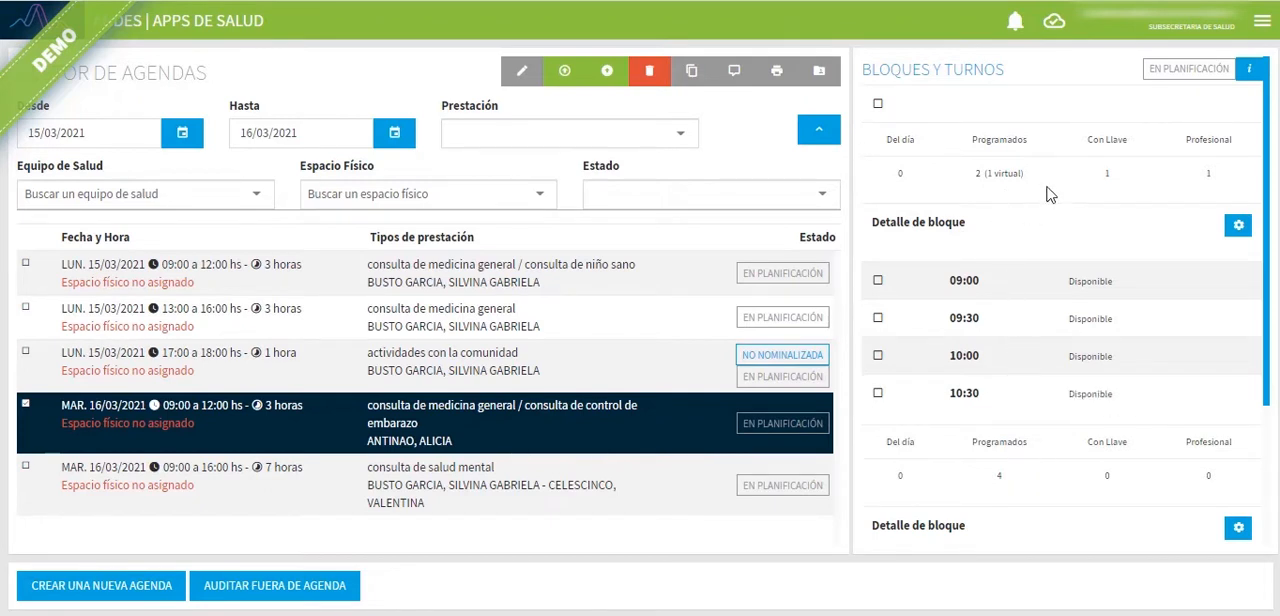
Step: Examine the Detalle de agenda and the turnos and access types of both blocks
left_click(1249, 74)
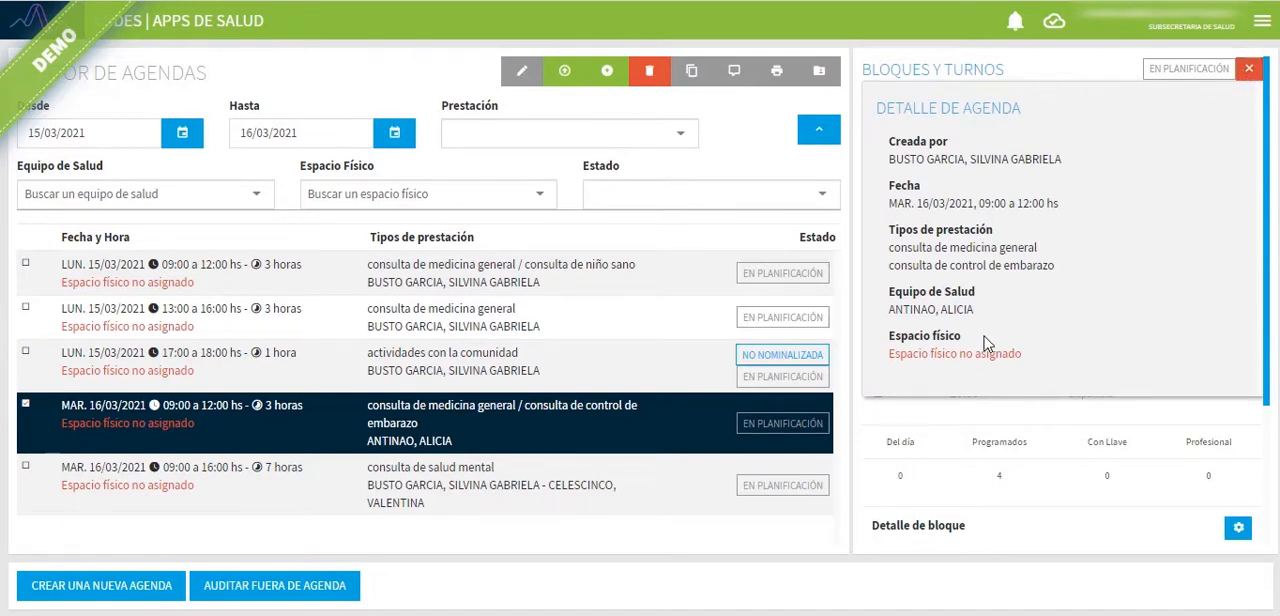
left_click(1249, 76)
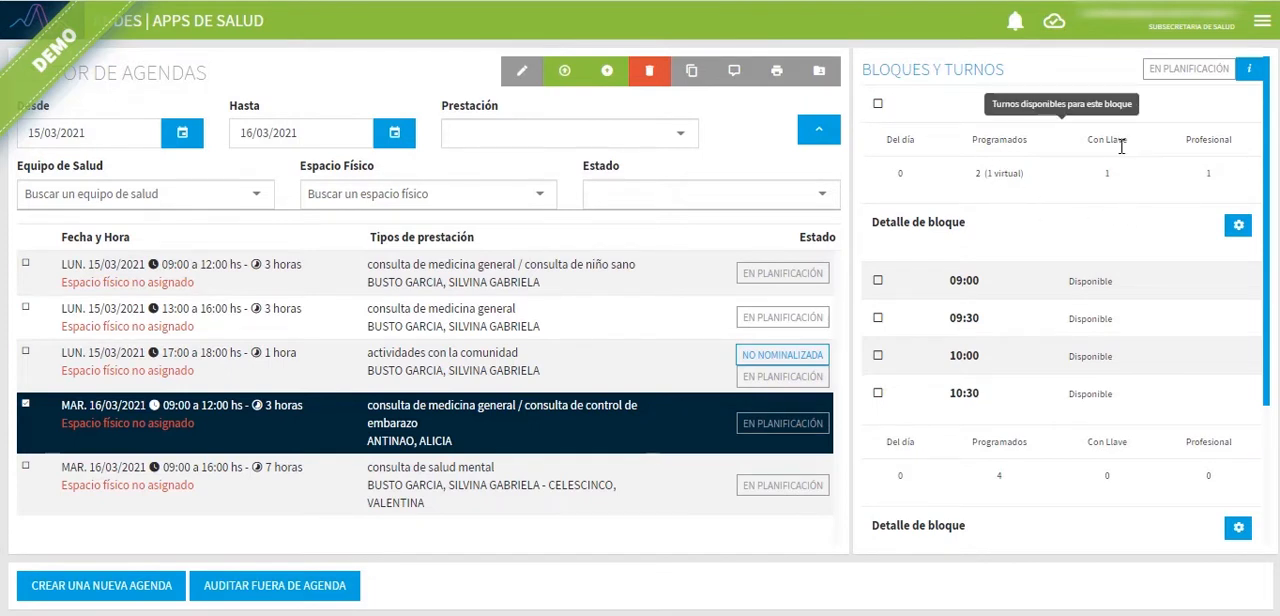
scroll(1100, 236, "down", 1)
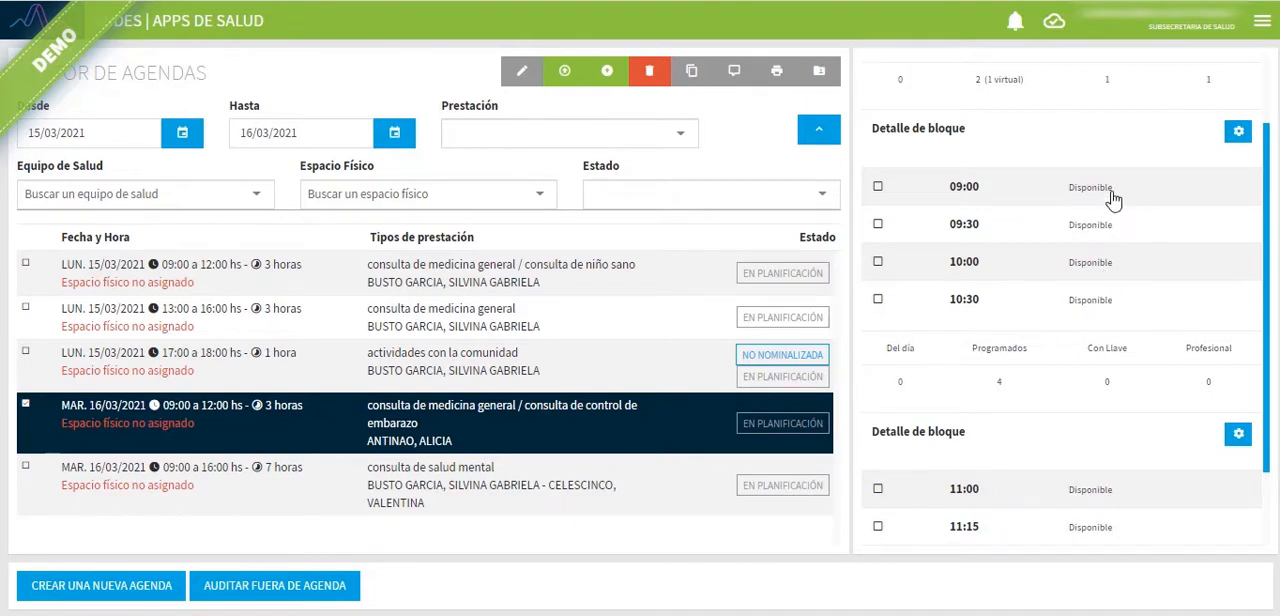
scroll(1122, 236, "down", 1)
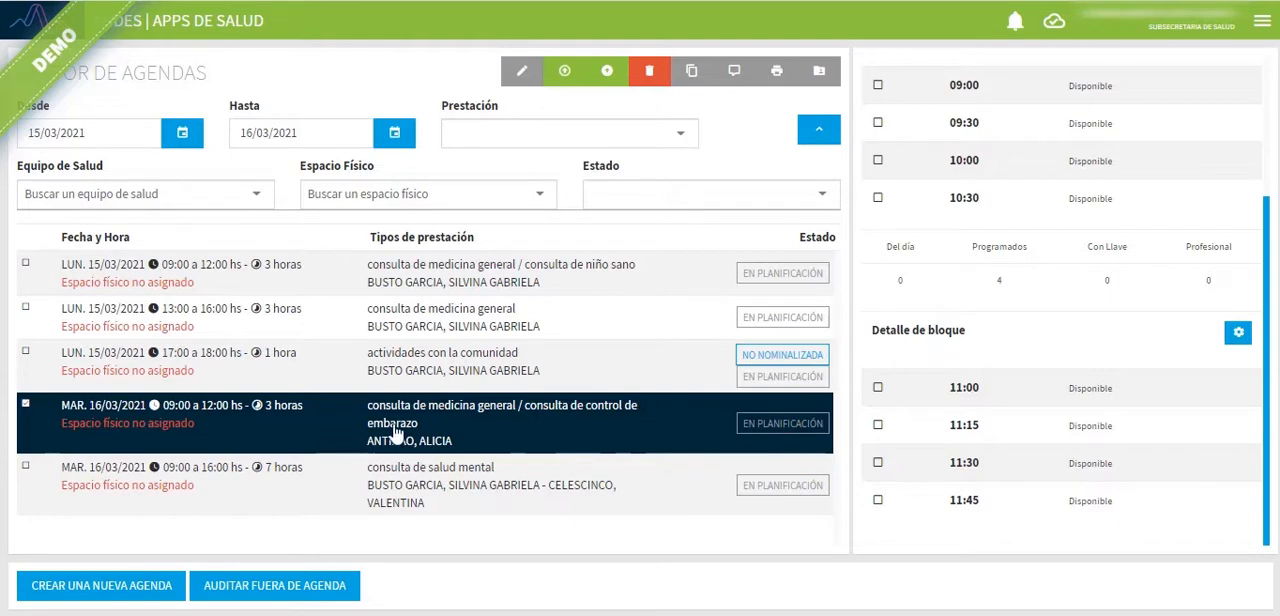
Step: Extend the agenda list to 19/03/2021 and look for the cloned agendas of 17 and 18 March
left_click(405, 142)
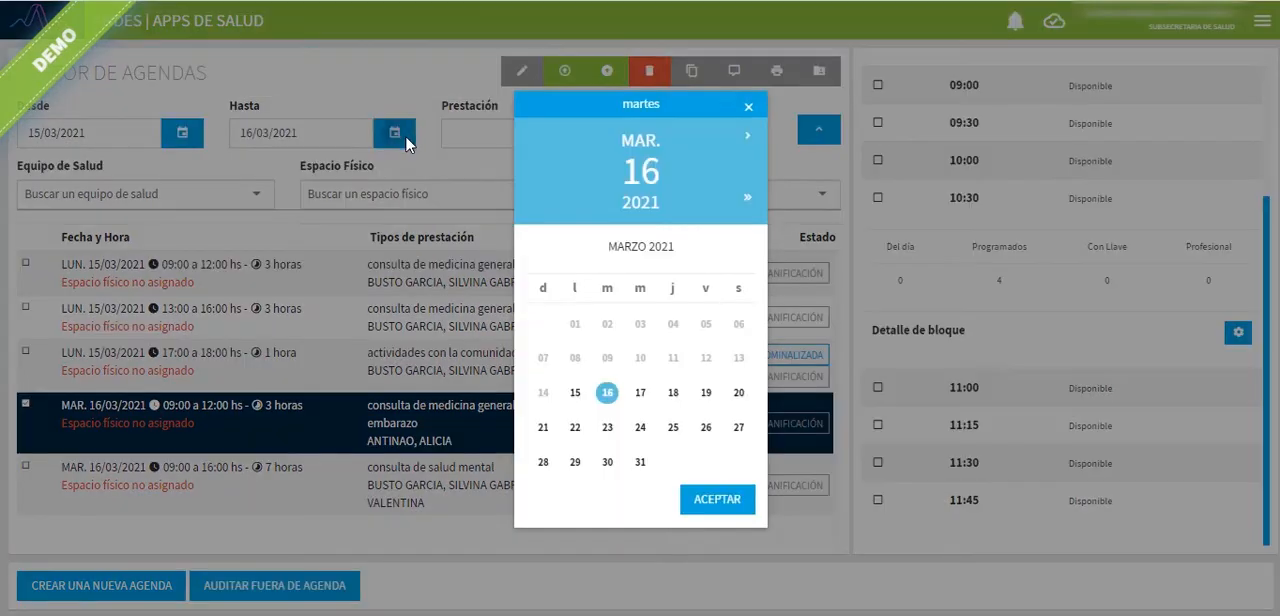
left_click(707, 395)
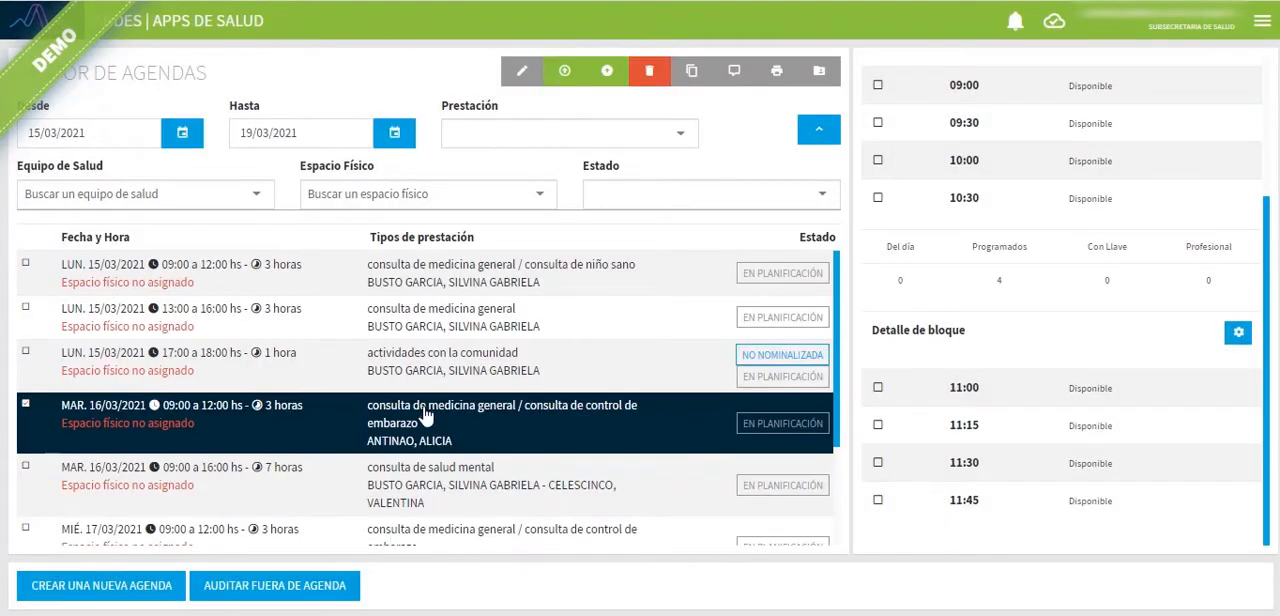
scroll(428, 415, "down", 2)
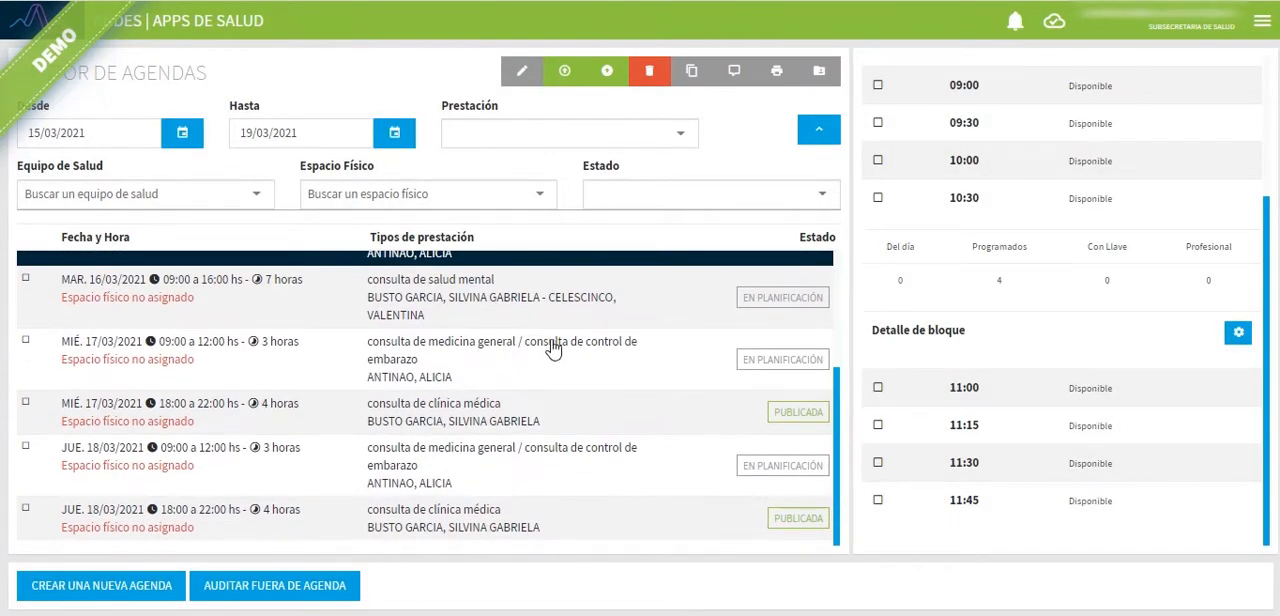
scroll(551, 343, "up", 1)
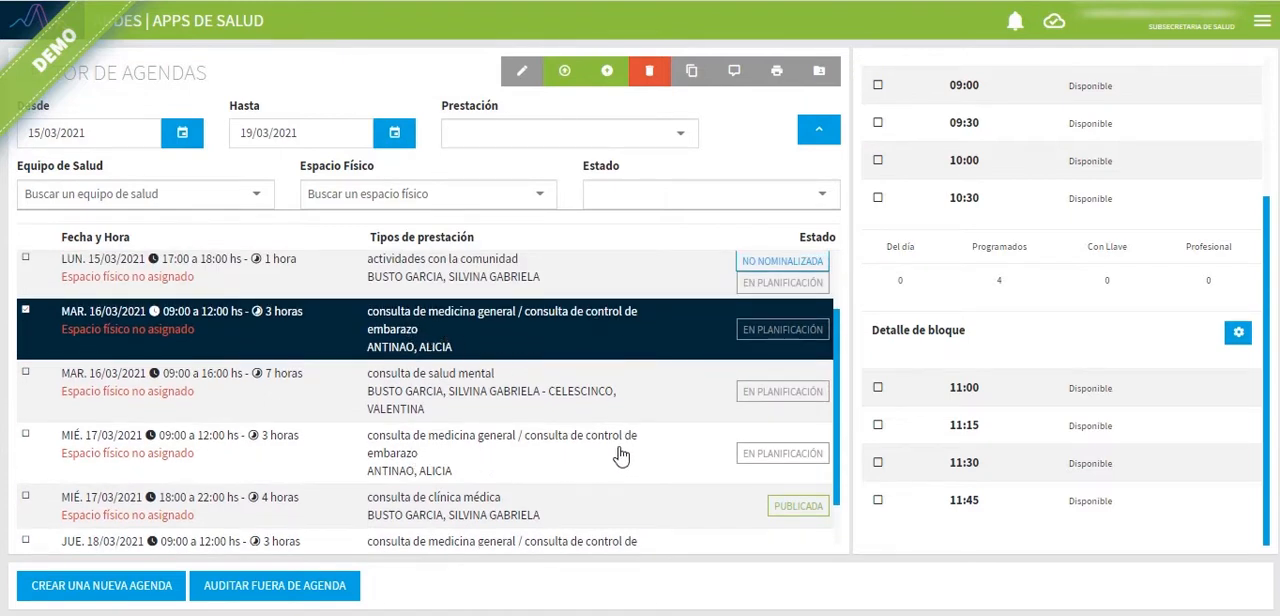
Step: Filter the agenda list by the prestación consulta de control de embarazo, and clear that filter after viewing the matches
scroll(623, 451, "down", 1)
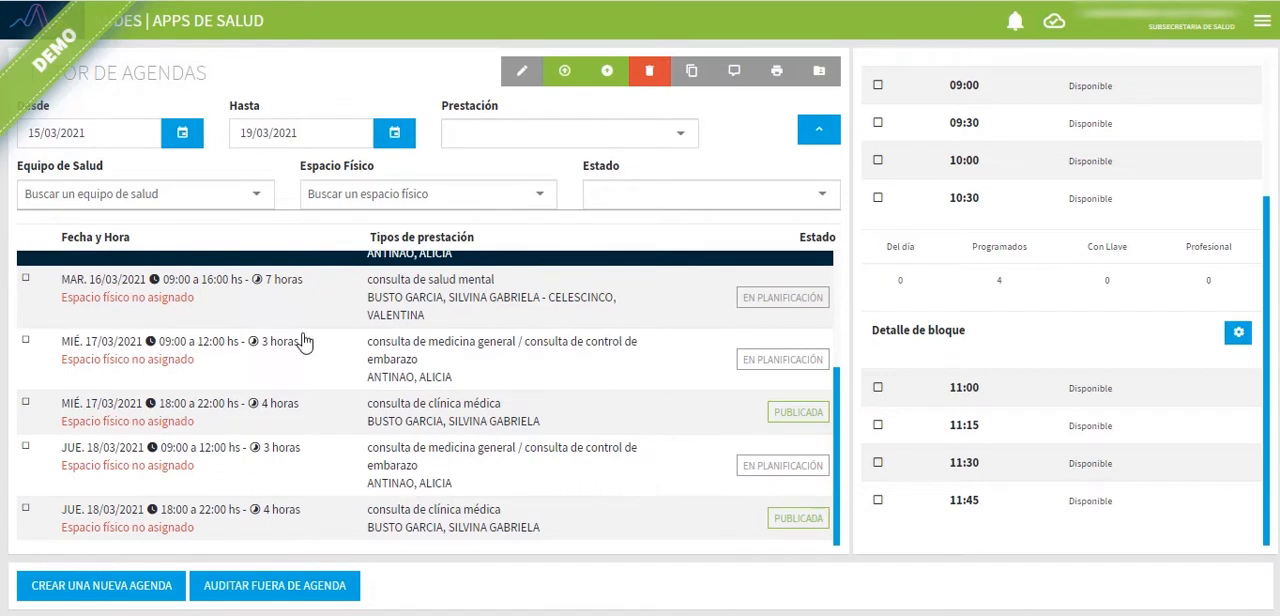
left_click(519, 144)
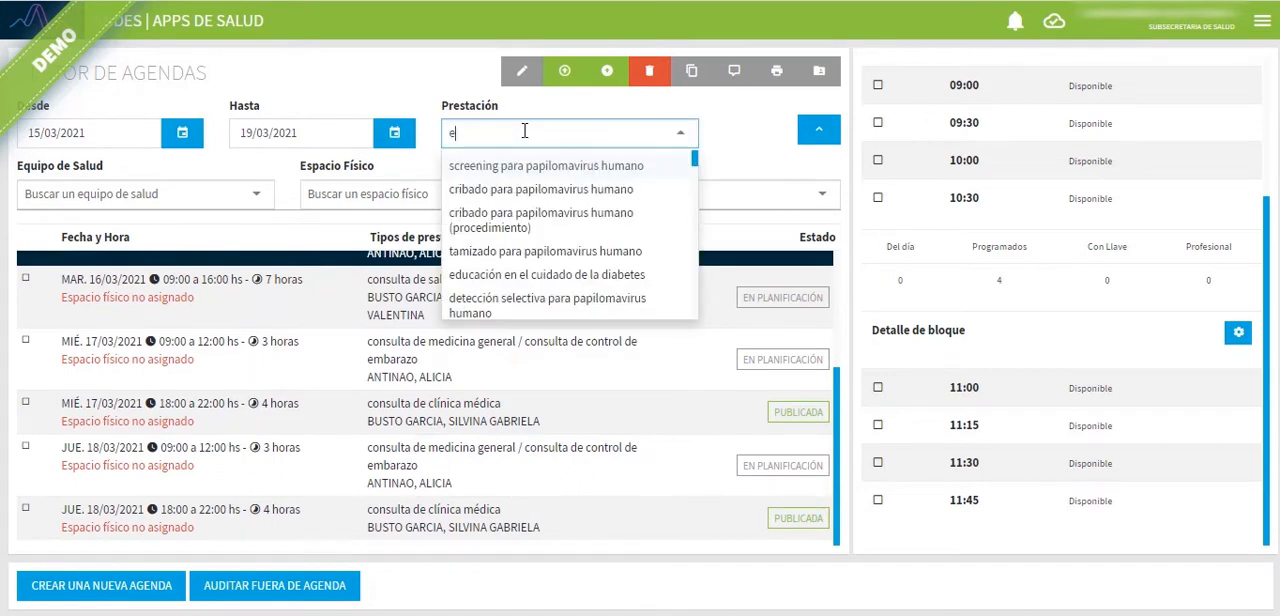
type("embara")
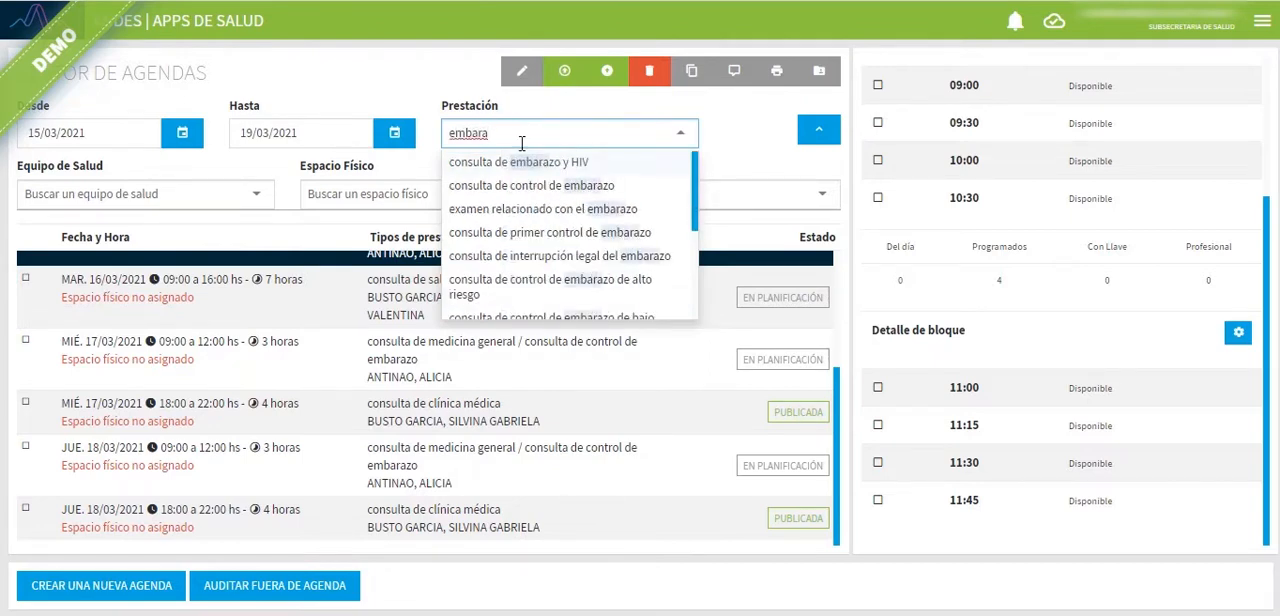
left_click(509, 186)
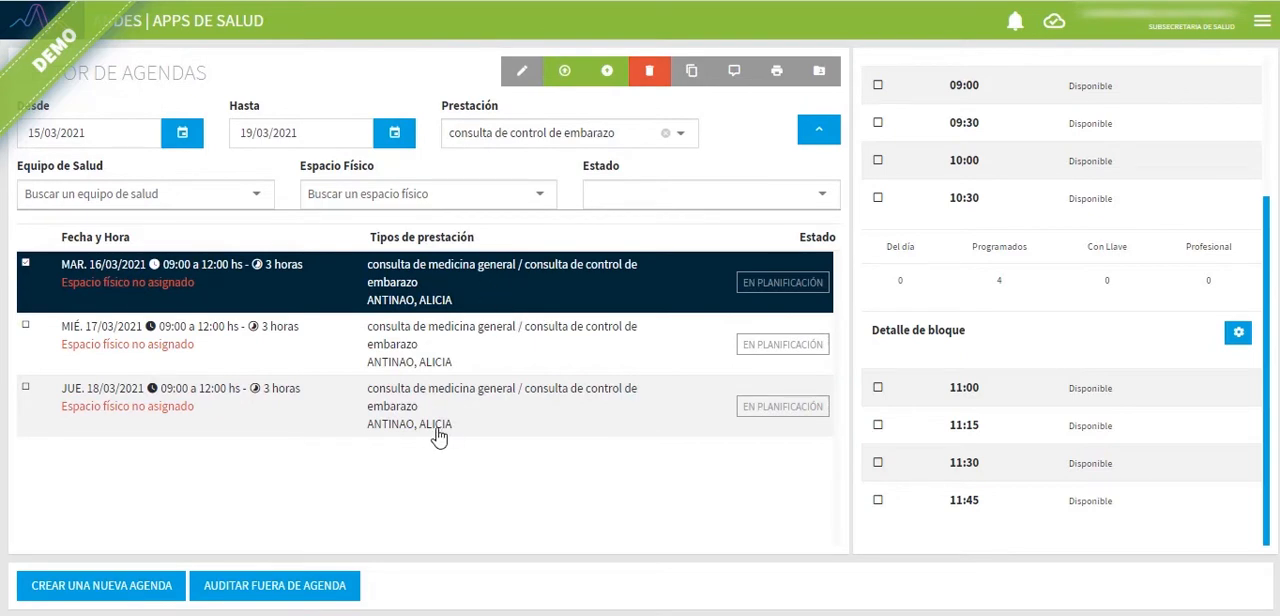
left_click(666, 133)
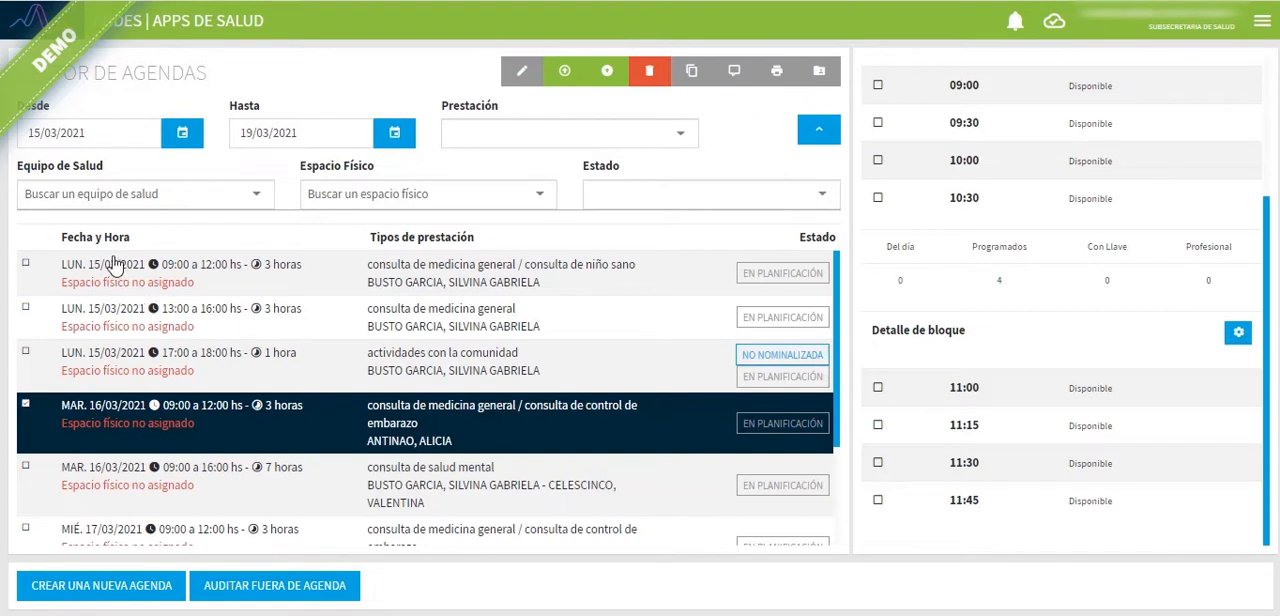
Step: Filter the agendas by the professional's full name under Equipo de Salud, and clear that filter after viewing the matches
left_click(104, 190)
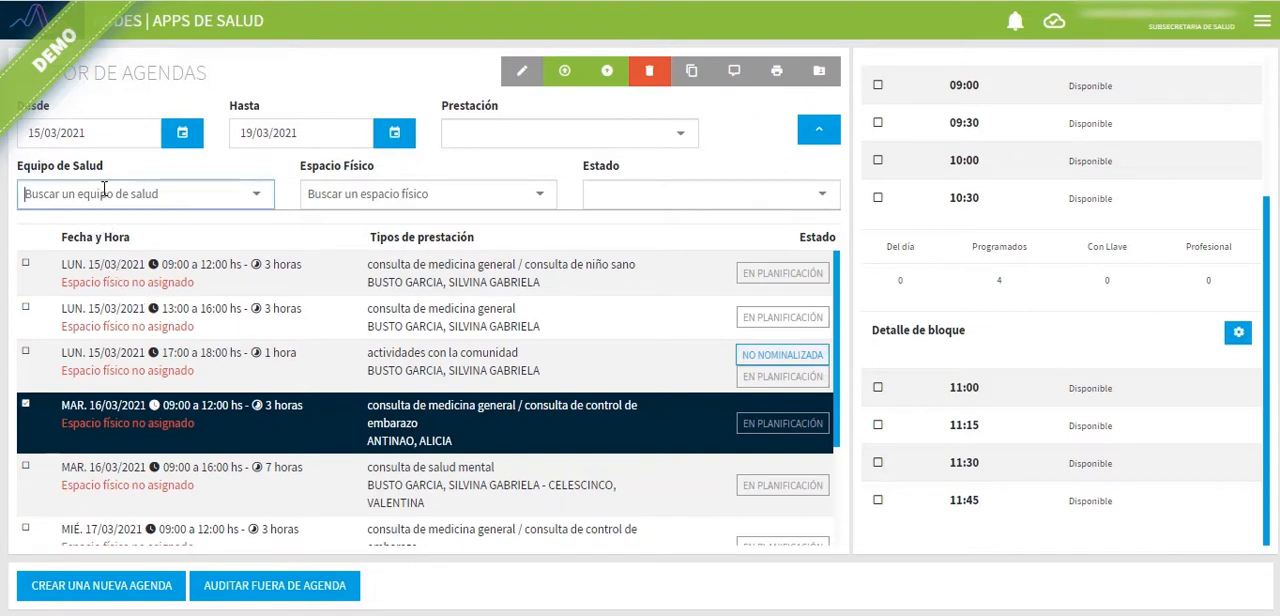
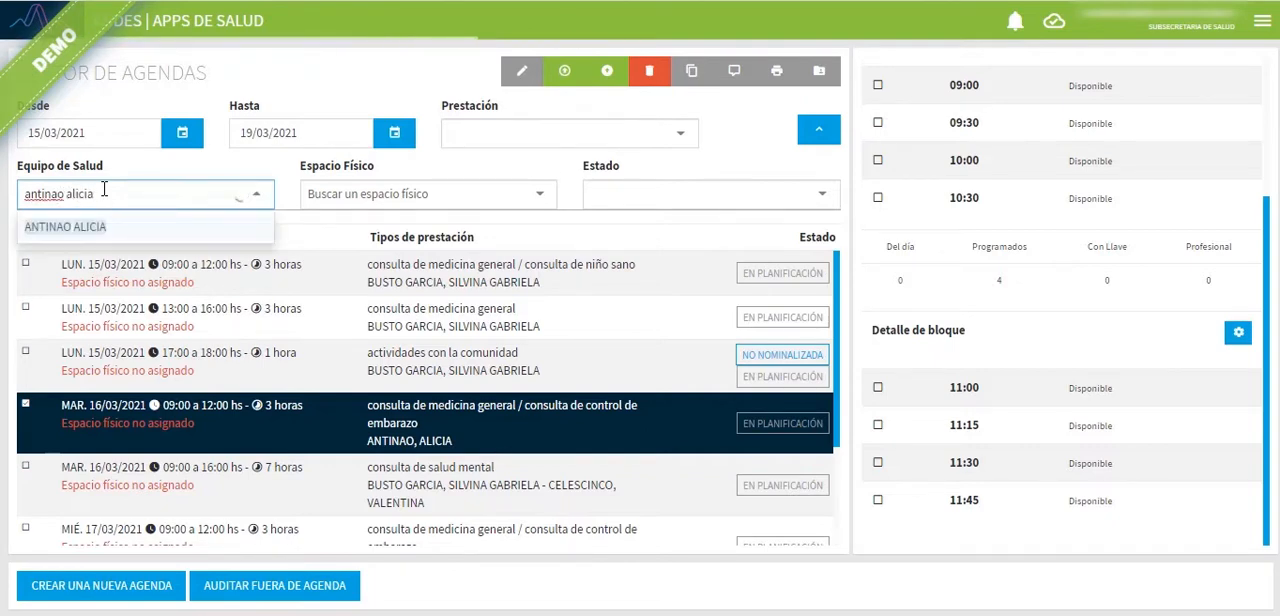
left_click(106, 227)
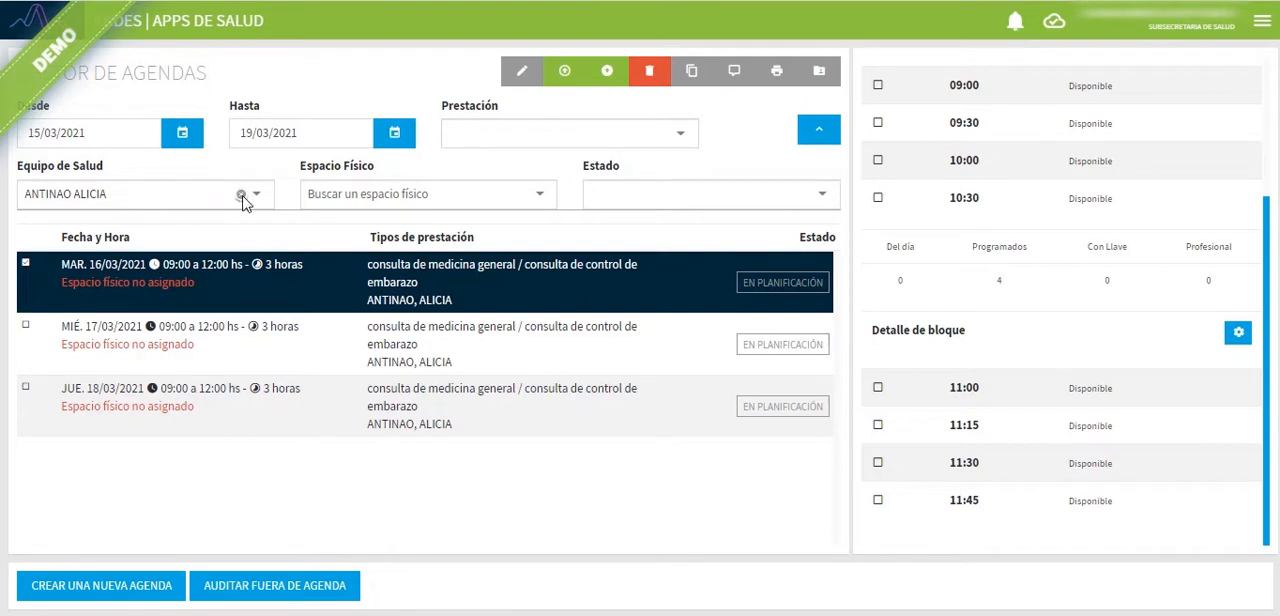
left_click(147, 197)
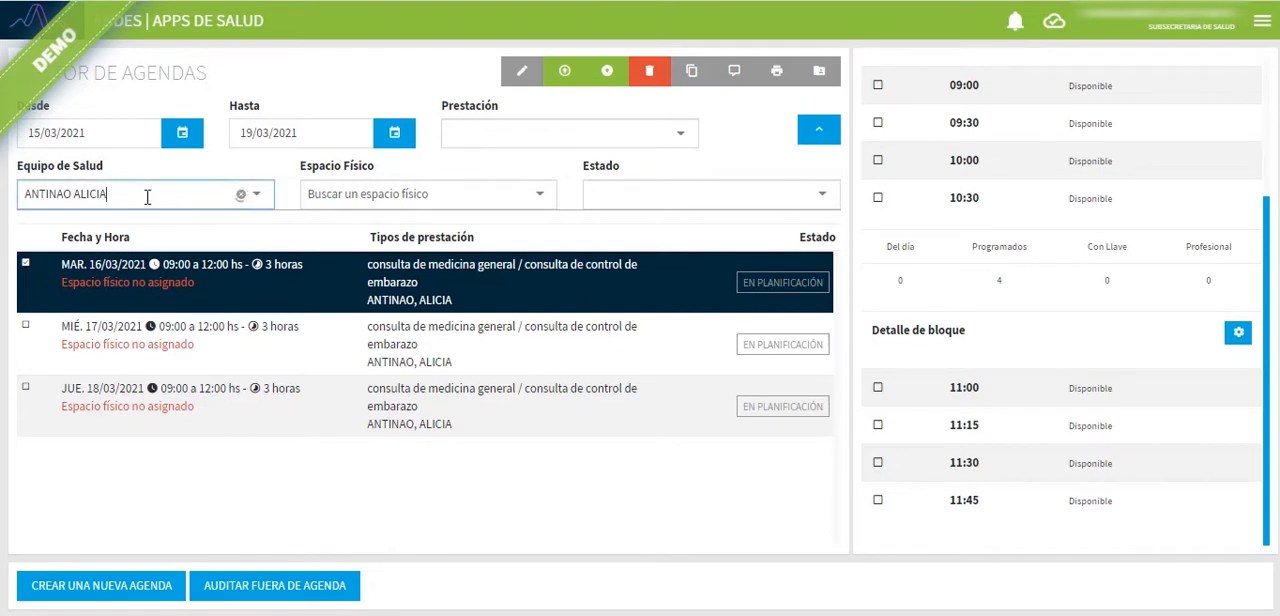
key("BackSpace")
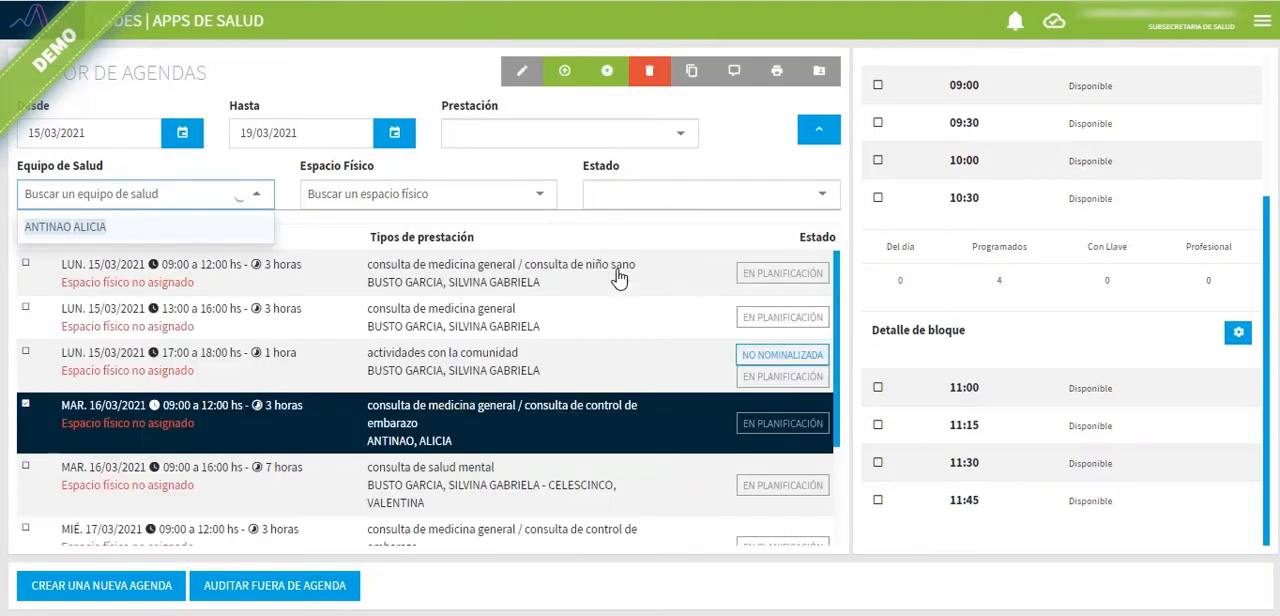
left_click(771, 140)
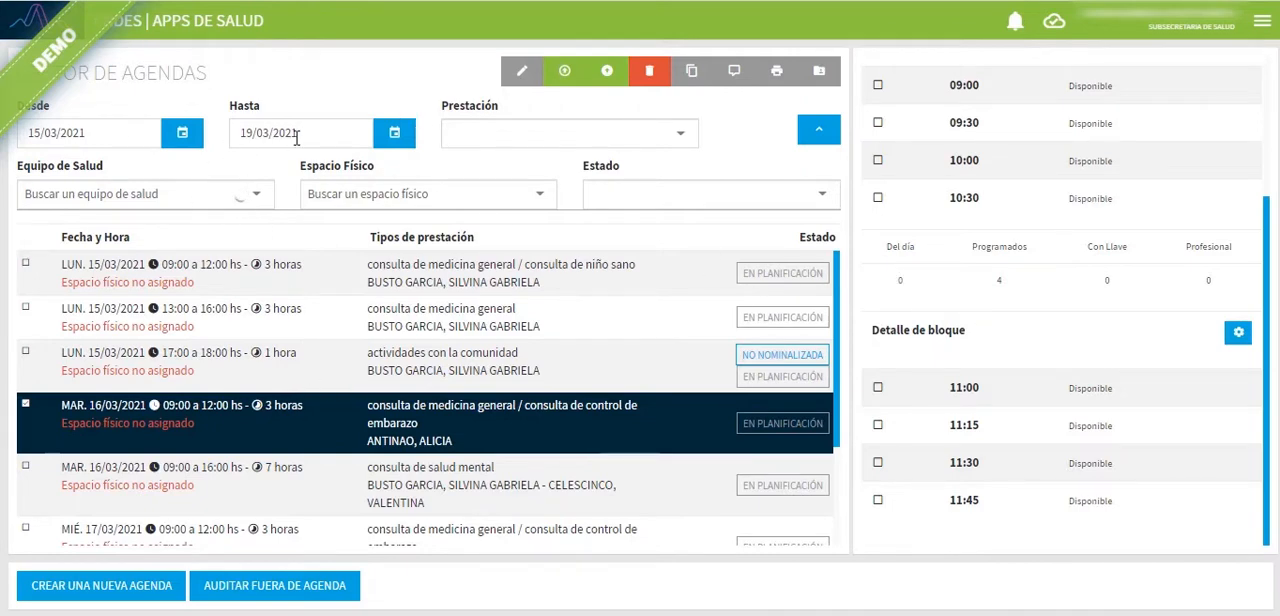
Step: Examine the blocks and turnos of the 15/03/2021 agendas from 09:00 to 12:00 and from 13:00 to 16:00
scroll(840, 303, "down", 3)
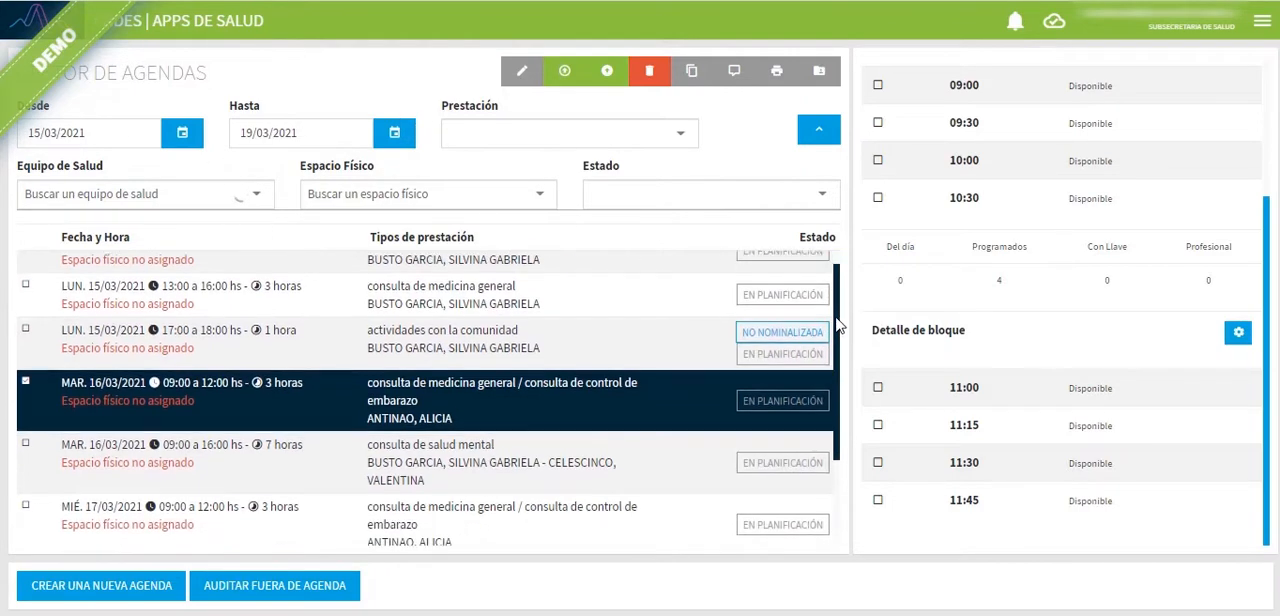
scroll(833, 330, "up", 2)
scroll(833, 330, "up", 1)
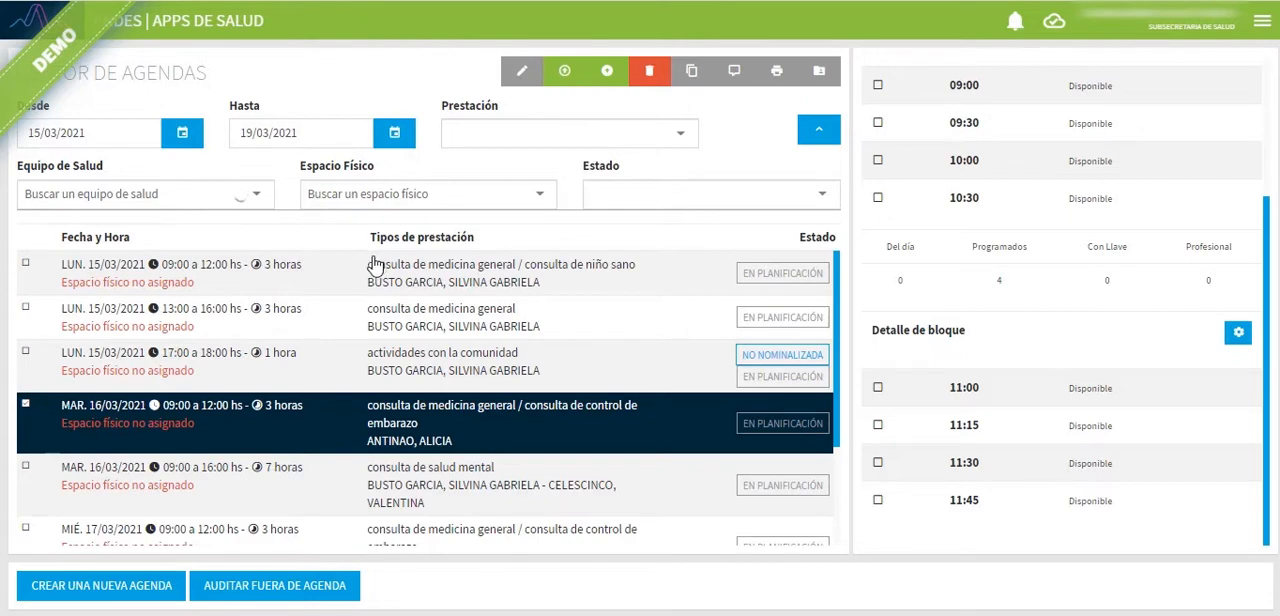
left_click(357, 279)
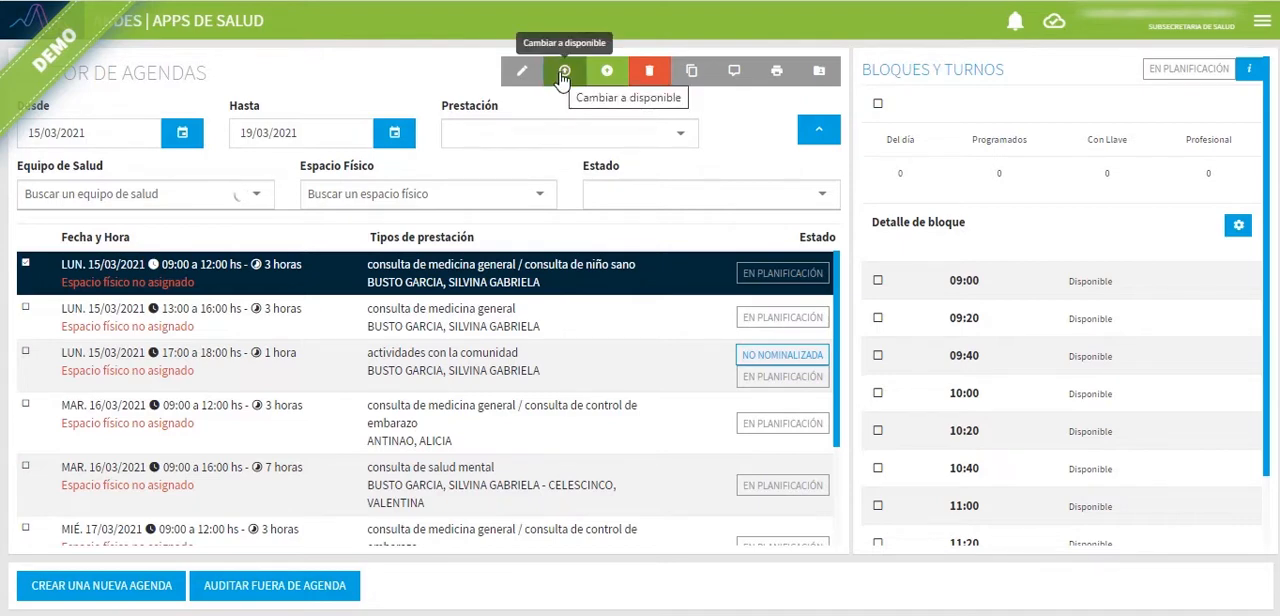
left_click(559, 282)
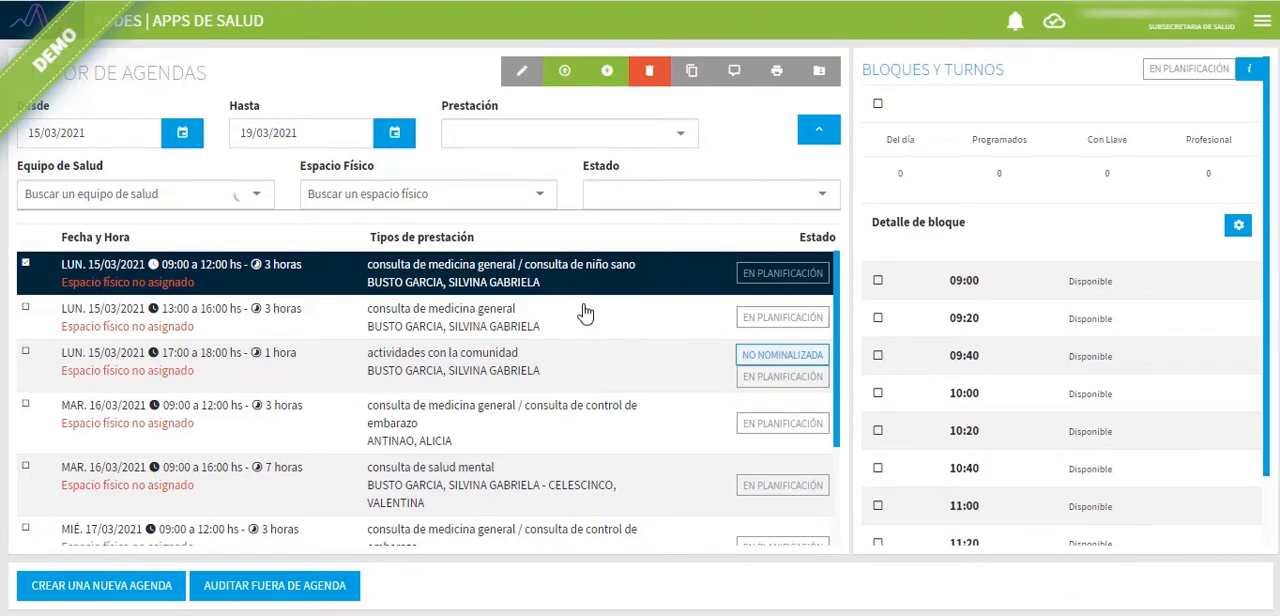
scroll(582, 336, "down", 2)
scroll(609, 373, "up", 2)
left_click(502, 326)
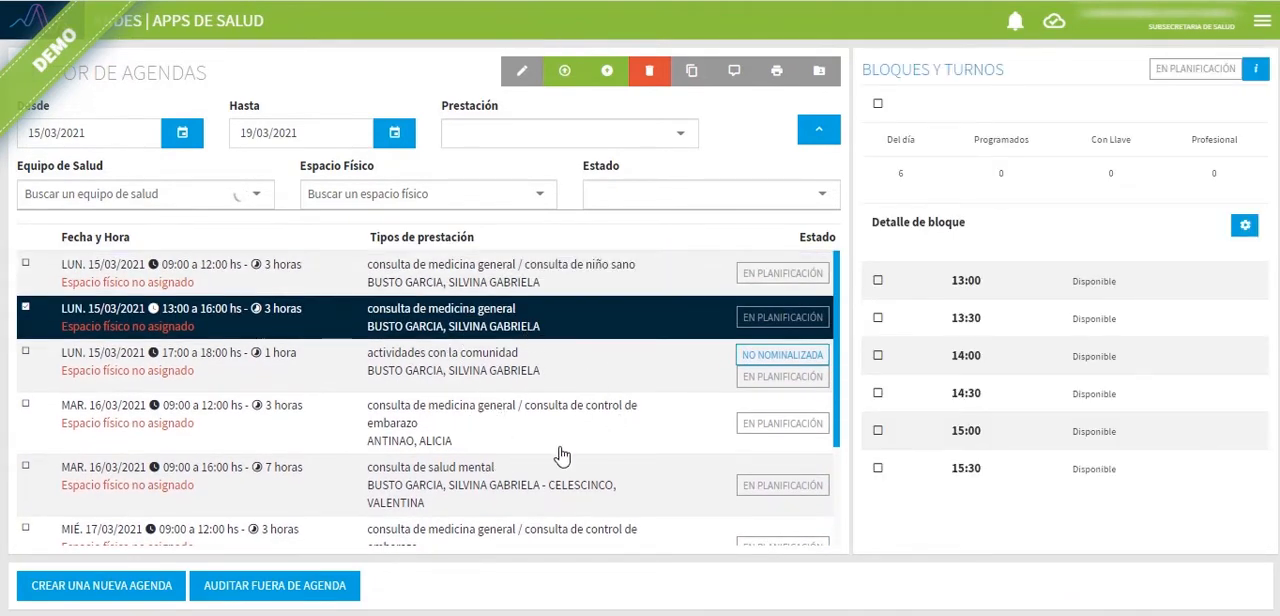
Step: Publish the 16/03/2021, 09:00 to 12:00 agenda for medicina general and control de embarazo
left_click(490, 425)
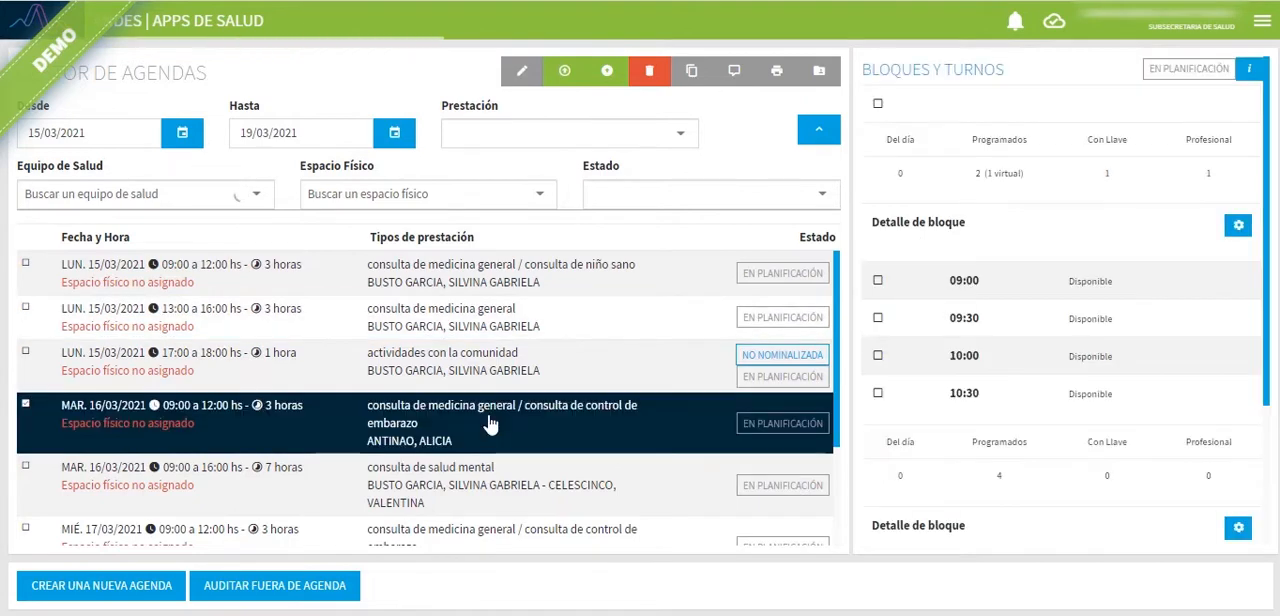
scroll(517, 356, "down", 1)
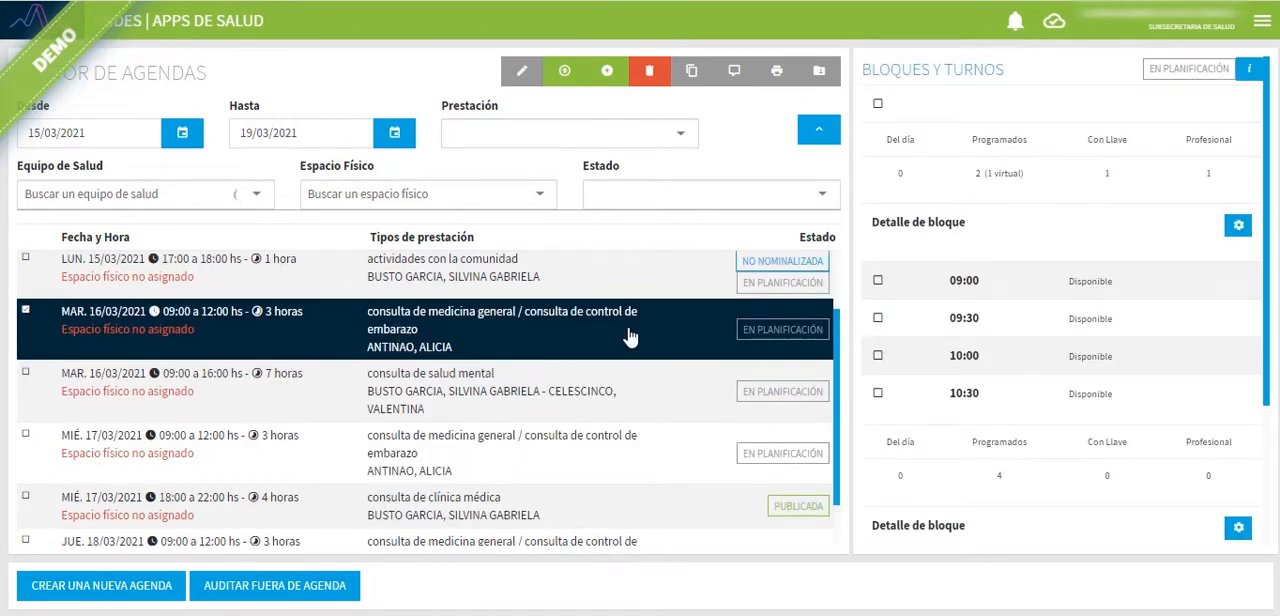
left_click(565, 78)
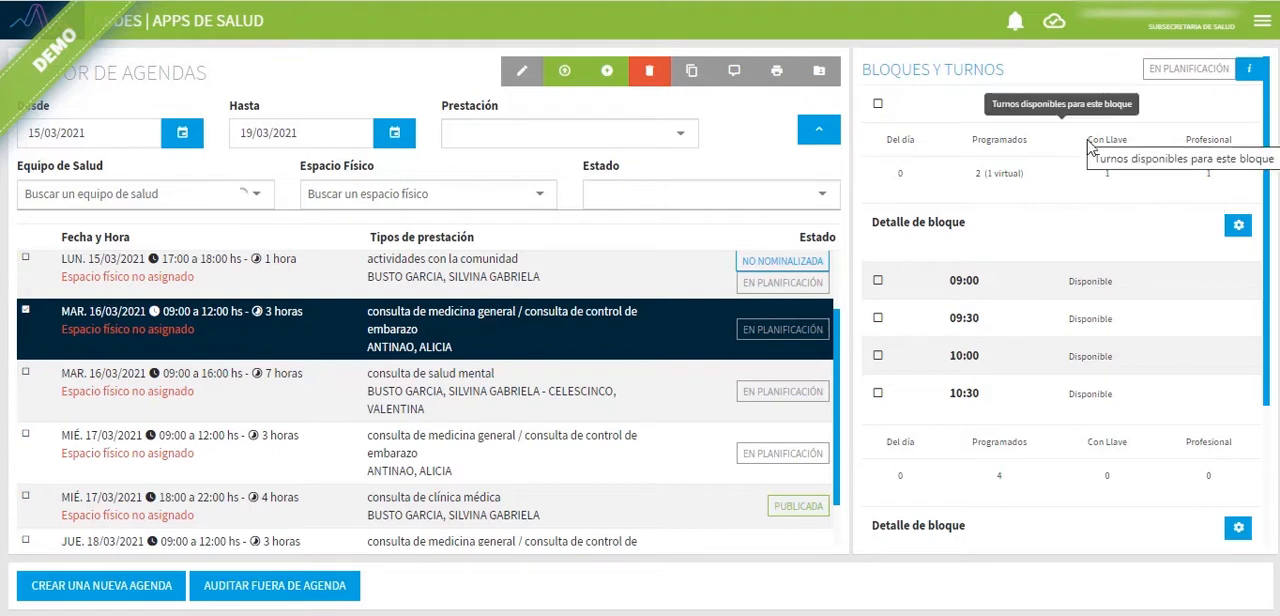
left_click(612, 84)
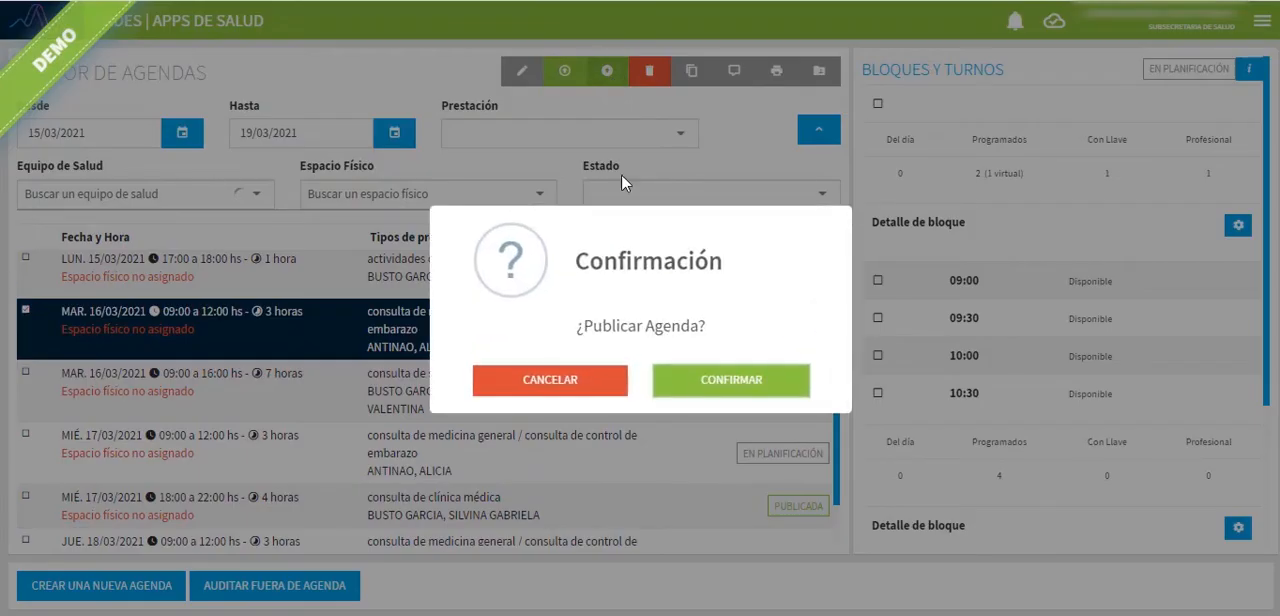
left_click(702, 392)
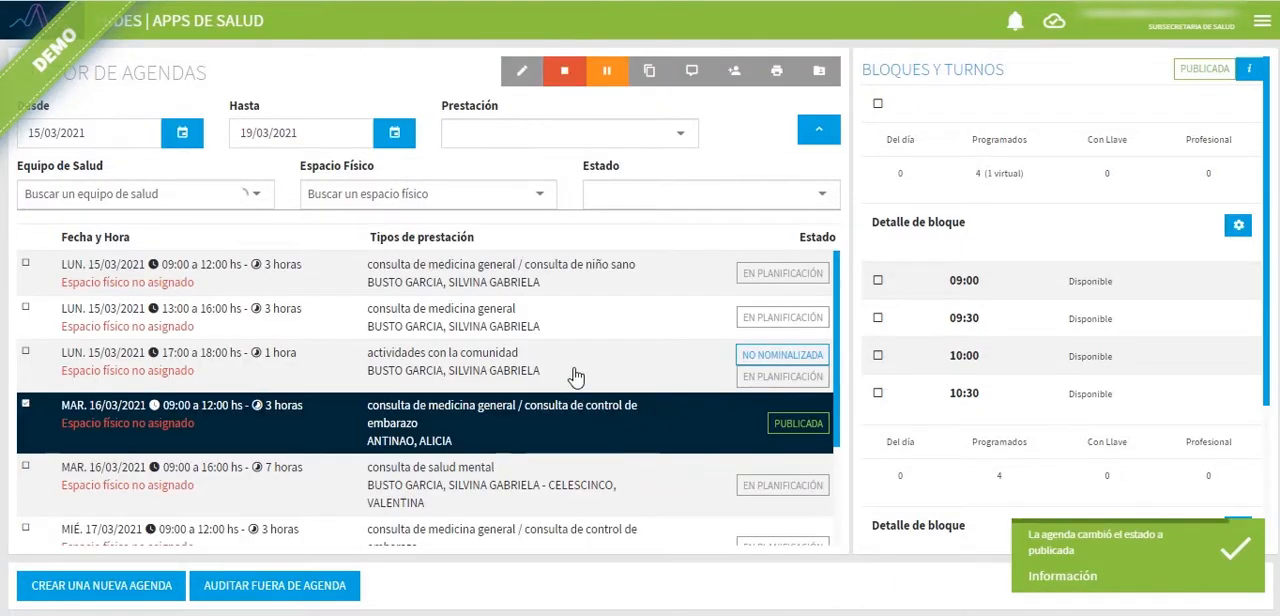
Step: Filter the agendas by the estado Publicada, review the 16/03/2021 agenda's blocks, and clear the filter
left_click(744, 200)
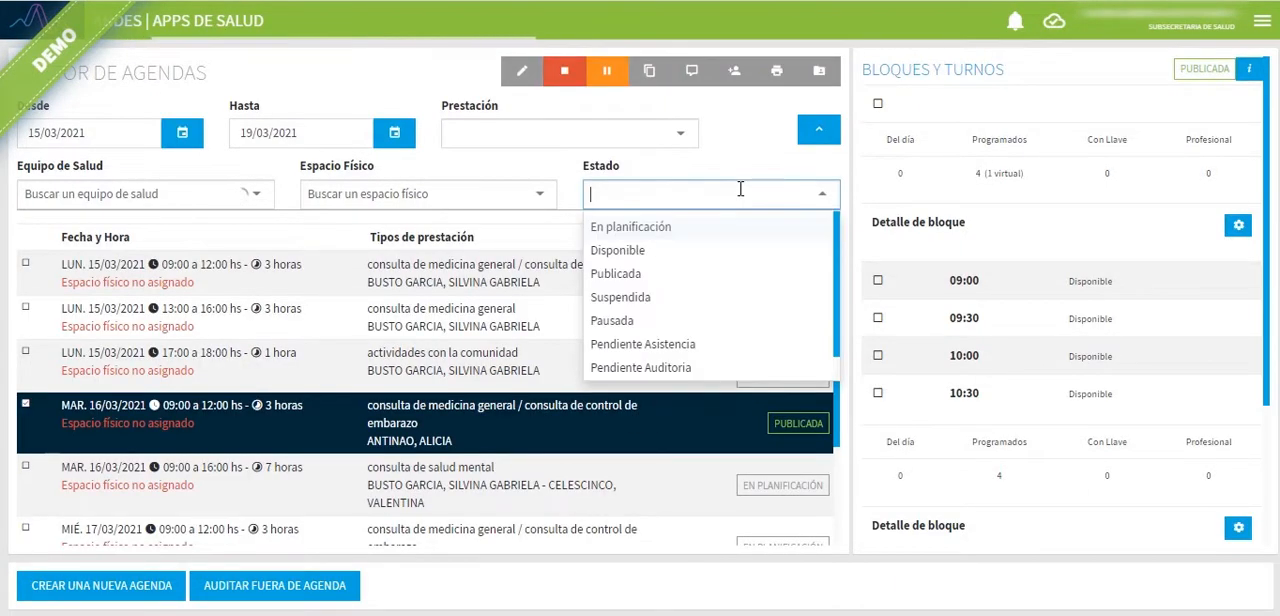
left_click(620, 275)
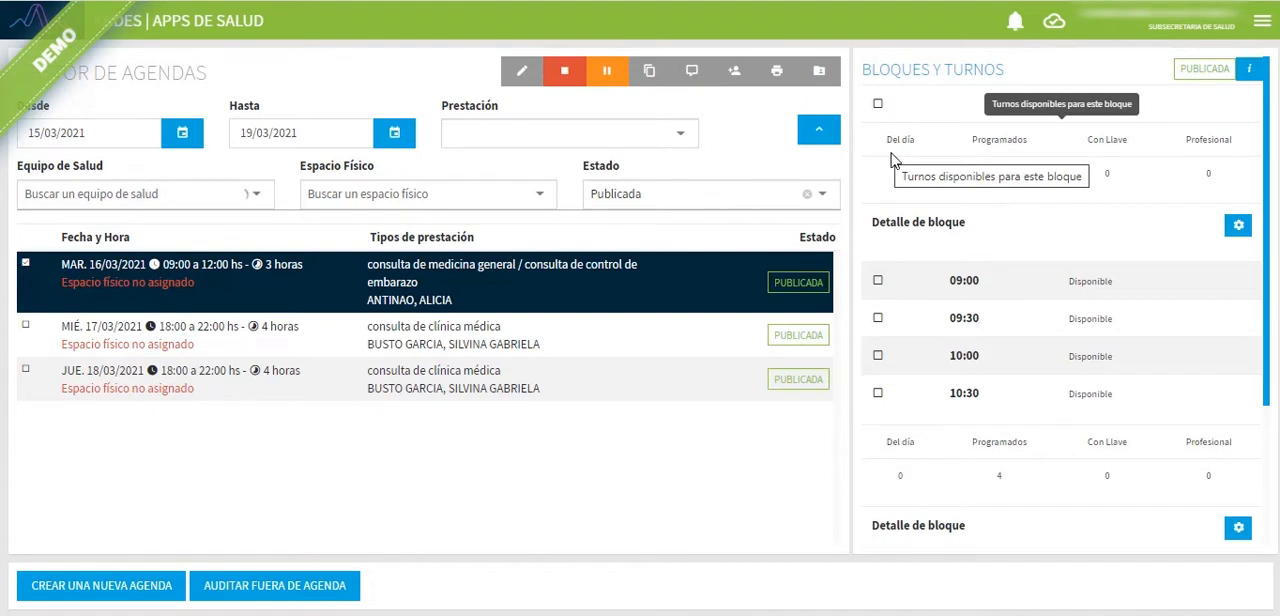
scroll(1206, 382, "down", 2)
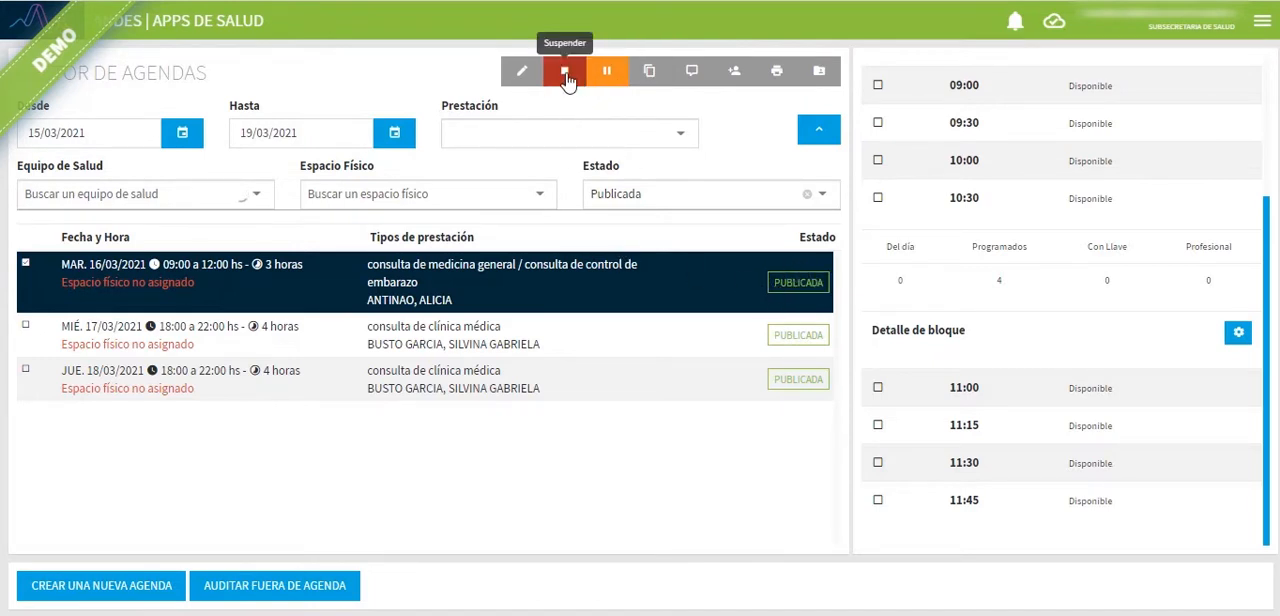
left_click(807, 194)
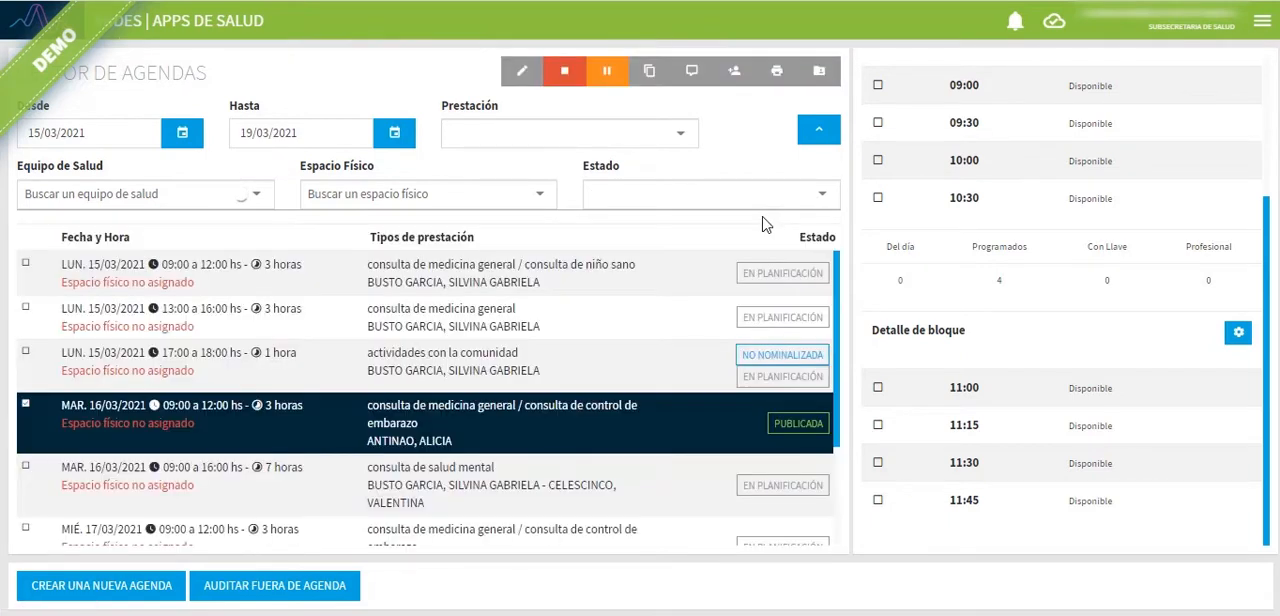
Step: Compare the unpublished 15/03/2021, 13:00 to 16:00 agenda with the published 16/03/2021, 09:00 to 12:00 agenda
left_click(523, 371)
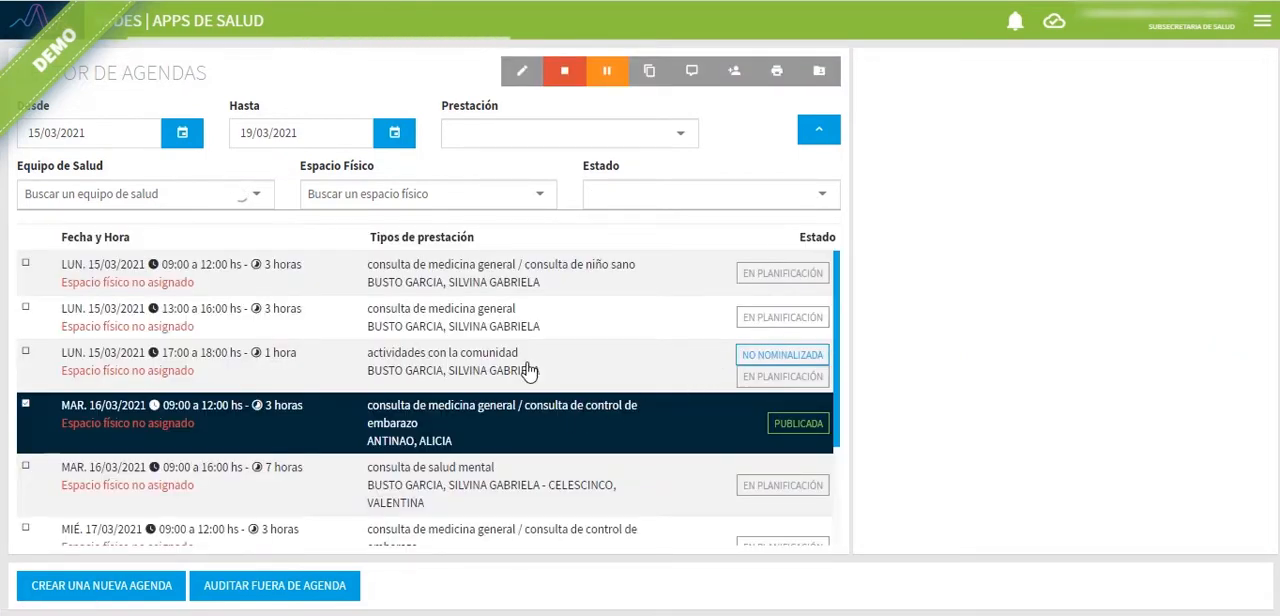
left_click(540, 325)
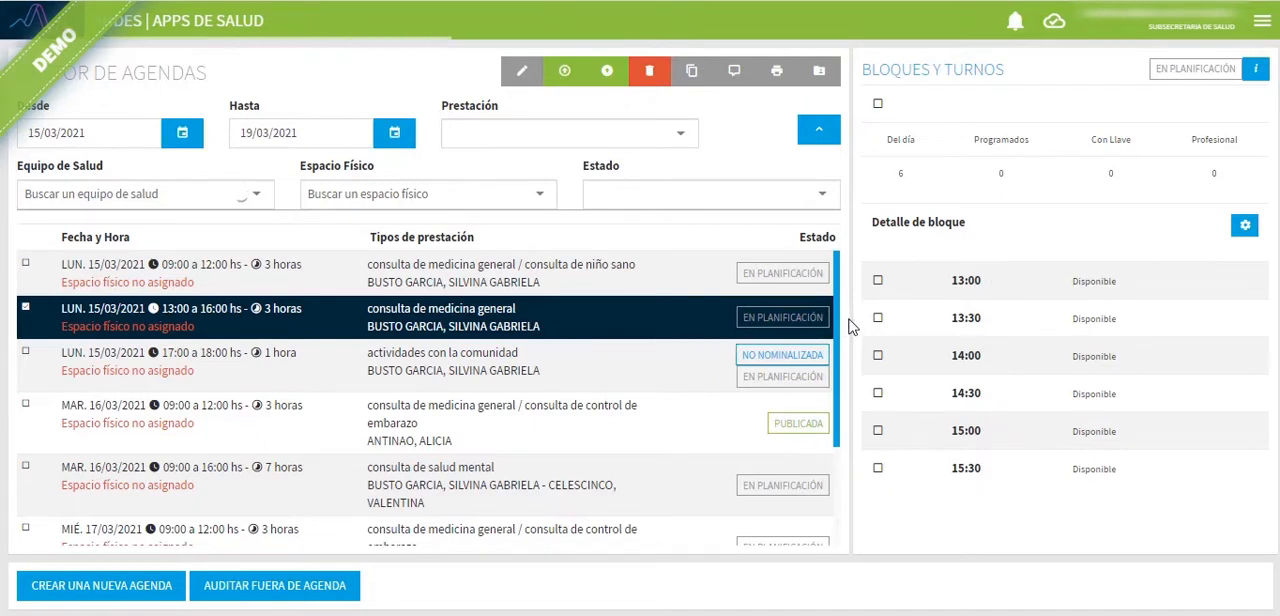
left_click(583, 443)
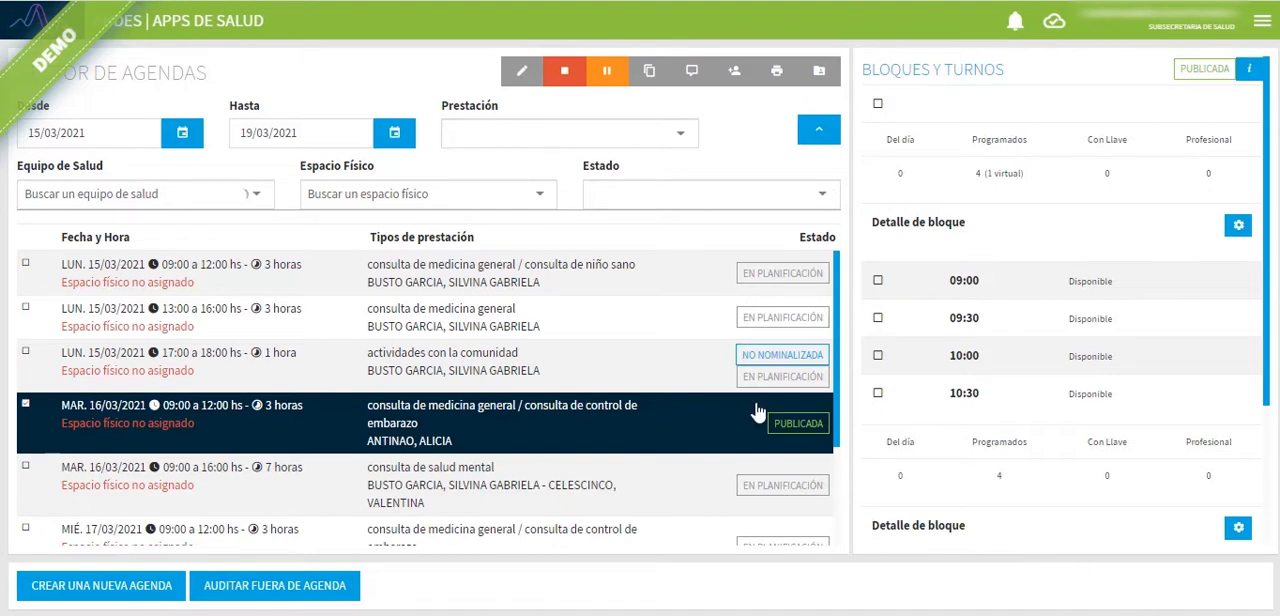
Step: Add the note "algo" to the 16/03/2021, 09:00 to 12:00 agenda and review its blocks
left_click(693, 72)
left_click(897, 278)
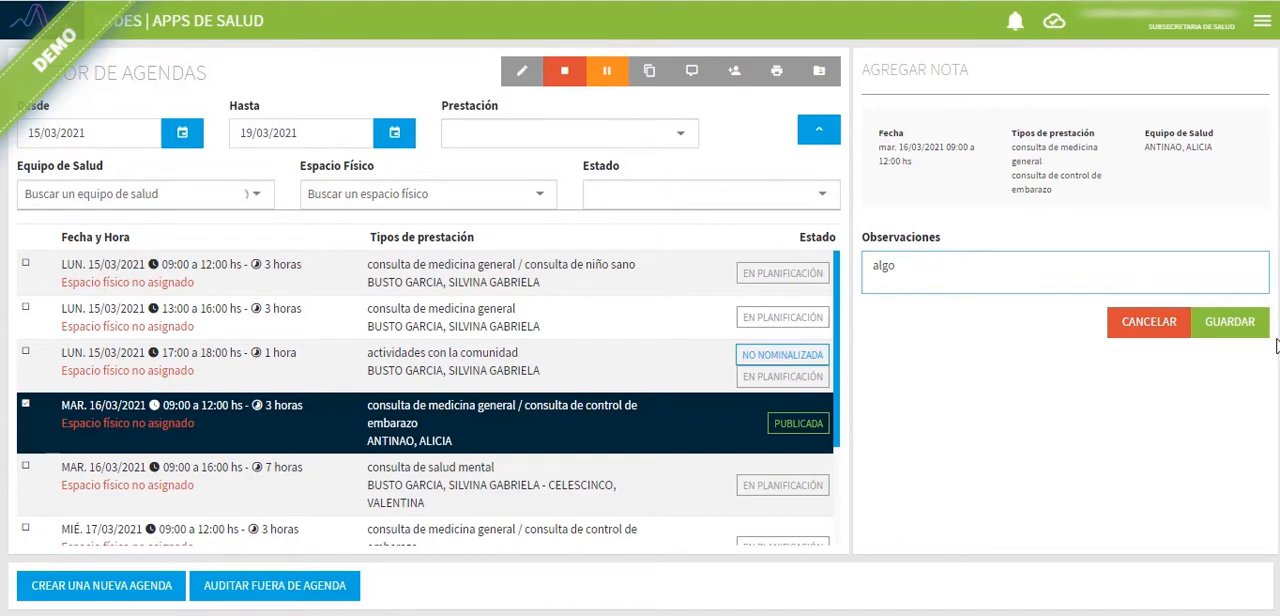
left_click(1215, 325)
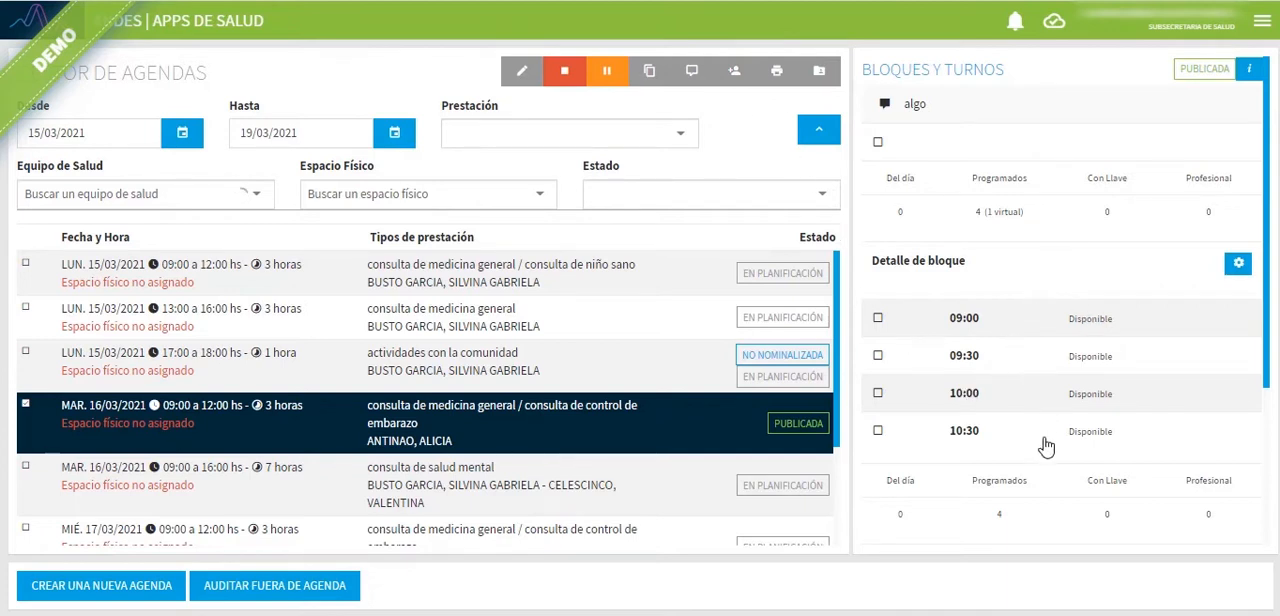
scroll(1045, 450, "down", 3)
scroll(1043, 400, "up", 2)
scroll(1043, 357, "down", 2)
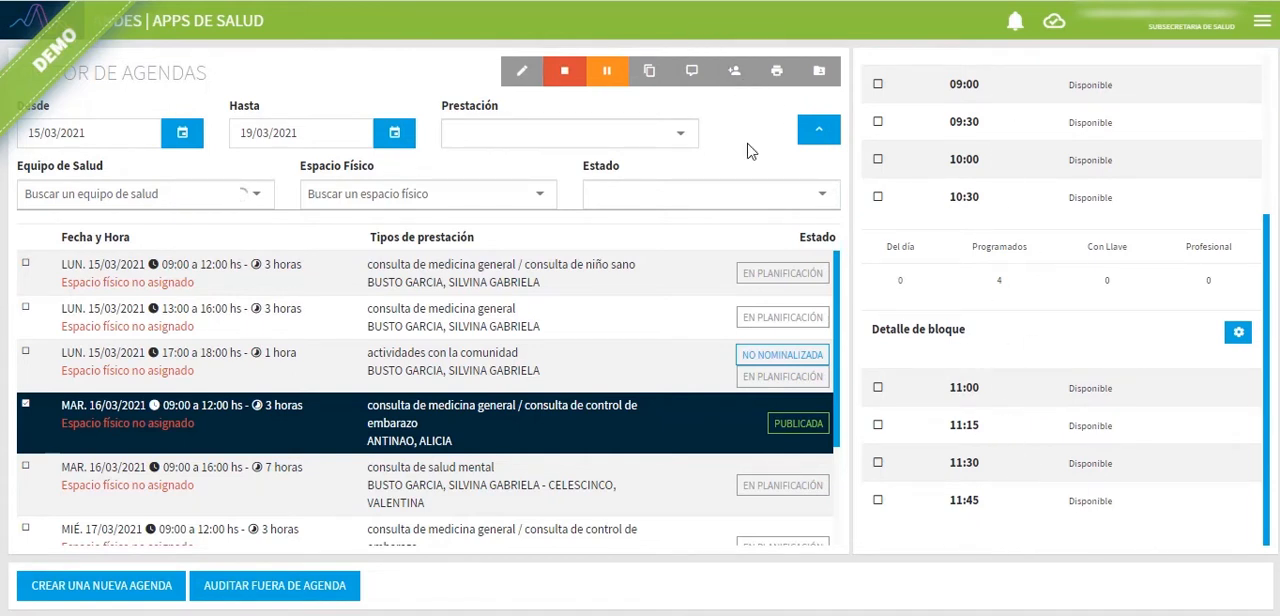
Step: Start a sobreturno on the 16/03/2021, 09:00 to 12:00 agenda for the searched patient, with the first listed obra social
left_click(735, 75)
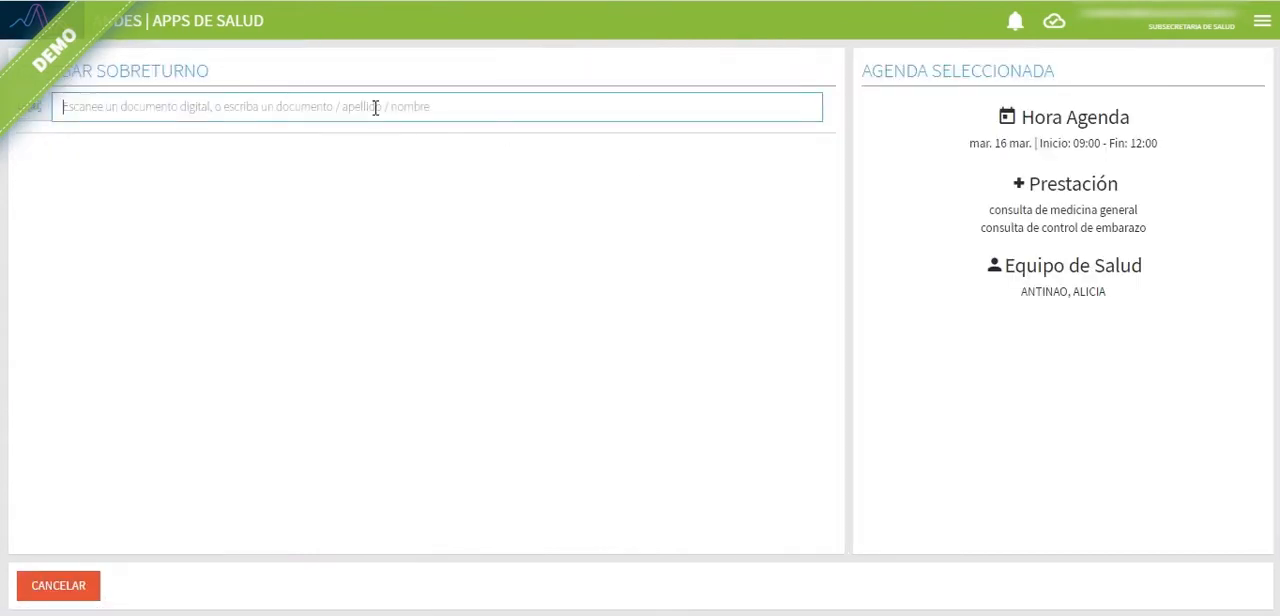
type("mar")
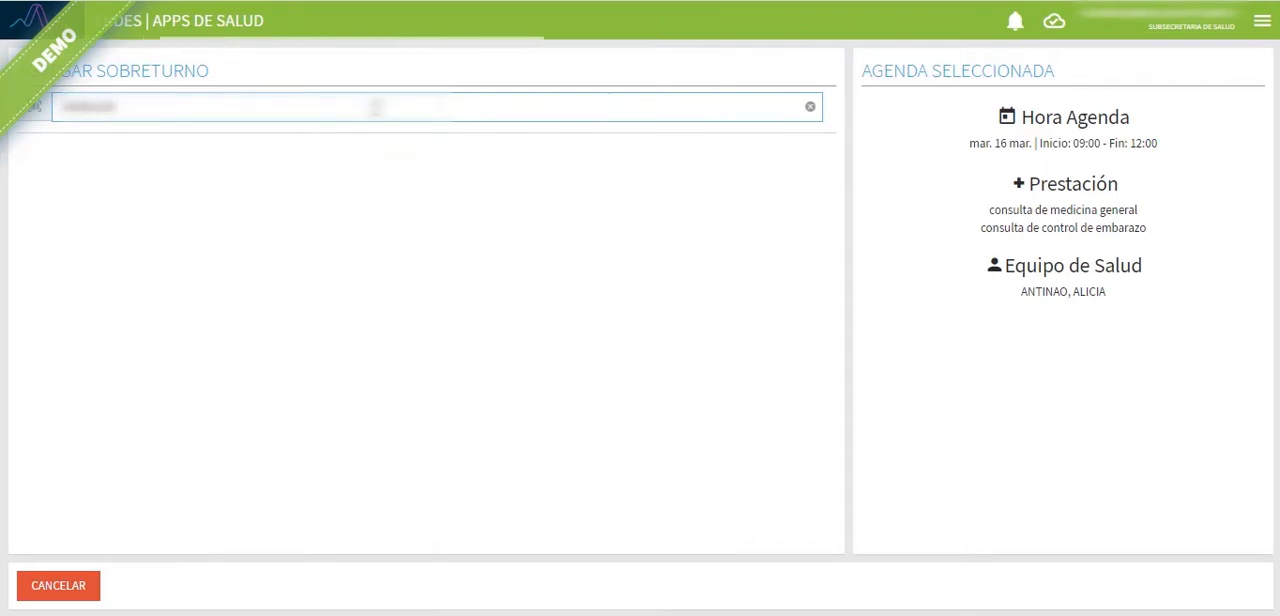
left_click(266, 192)
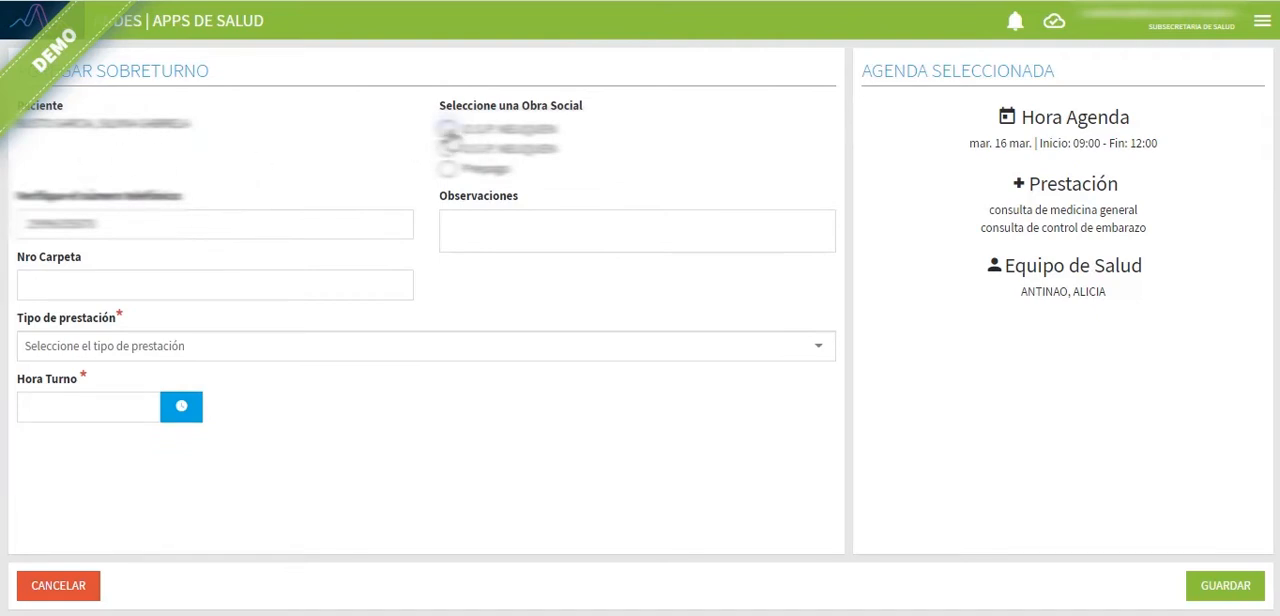
left_click(448, 130)
left_click(216, 227)
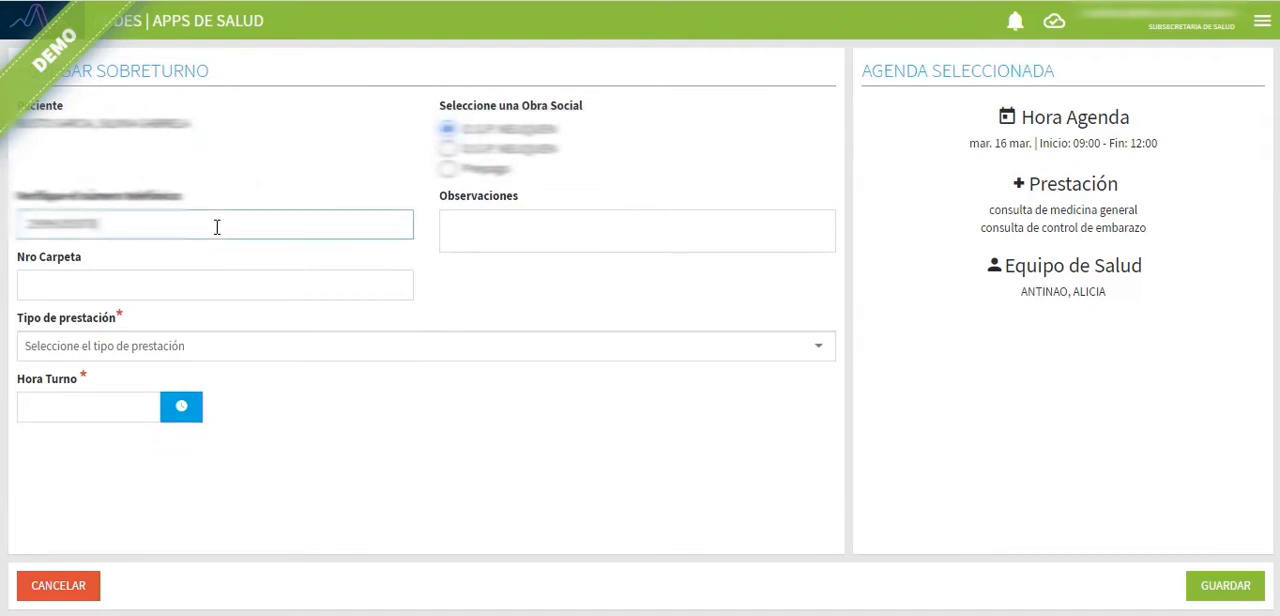
left_click(476, 237)
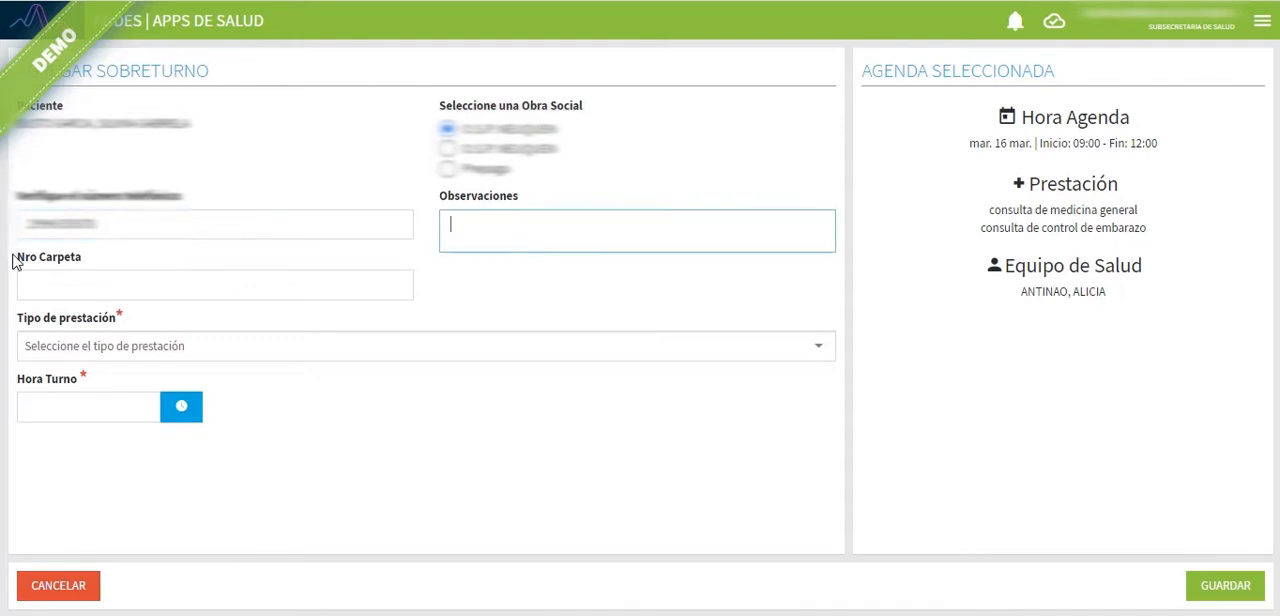
left_click_drag(17, 264, 63, 264)
left_click(44, 262)
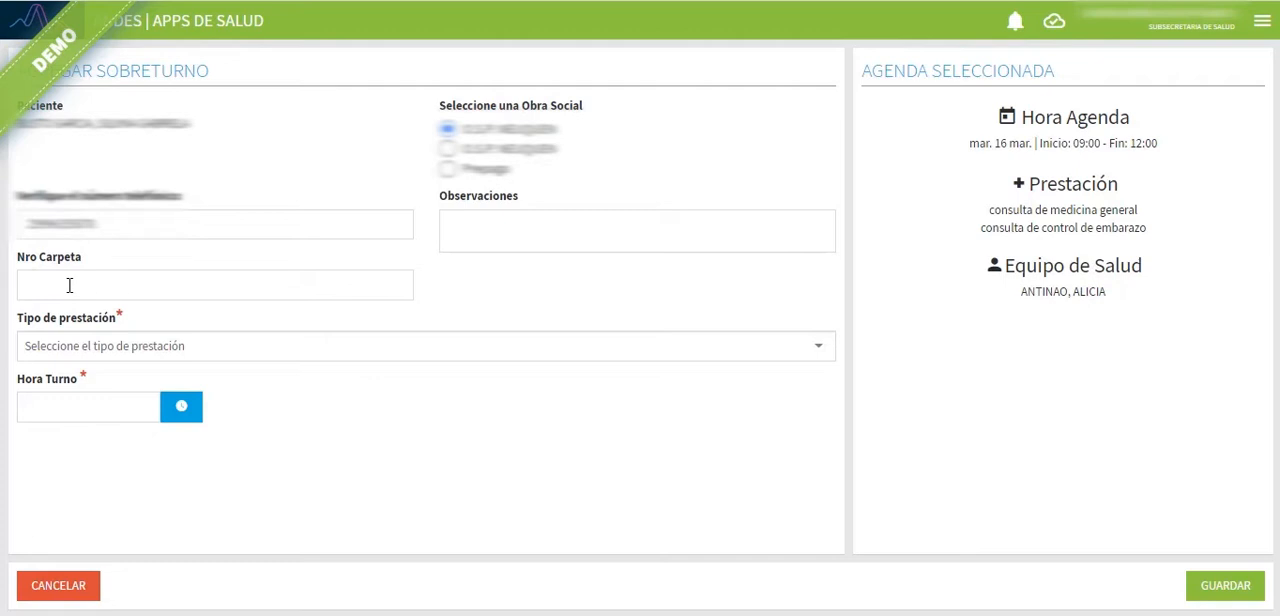
Step: Set the sobreturno to consulta de medicina general at hora 10, save it, and check it under Sobreturnos
left_click(105, 346)
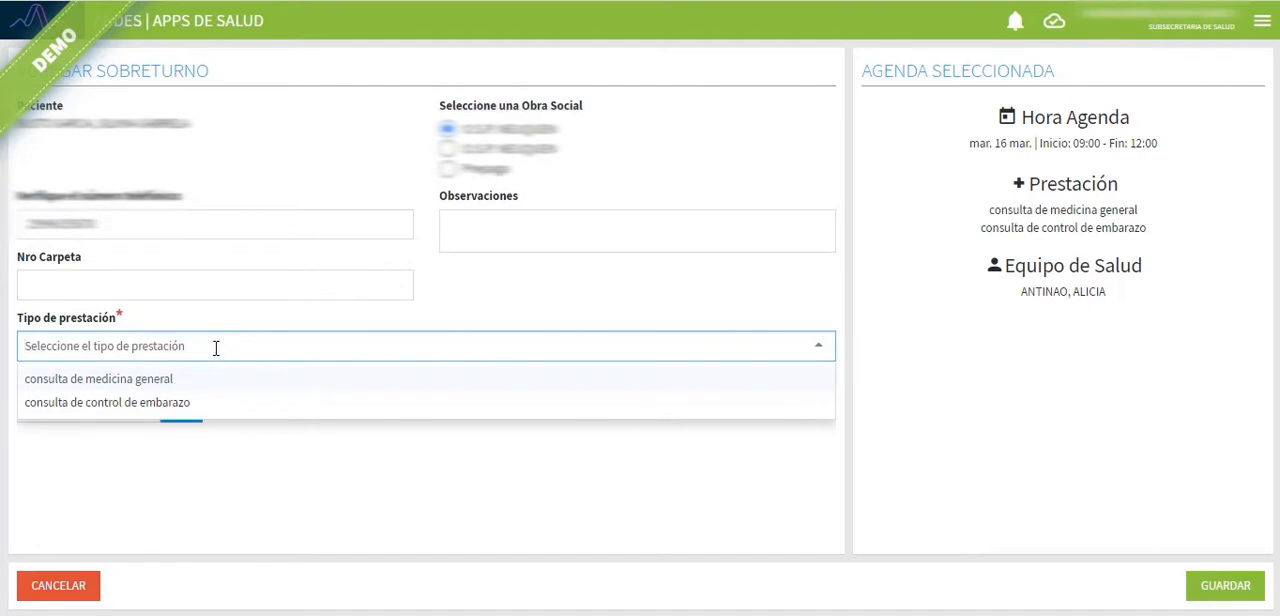
left_click(166, 380)
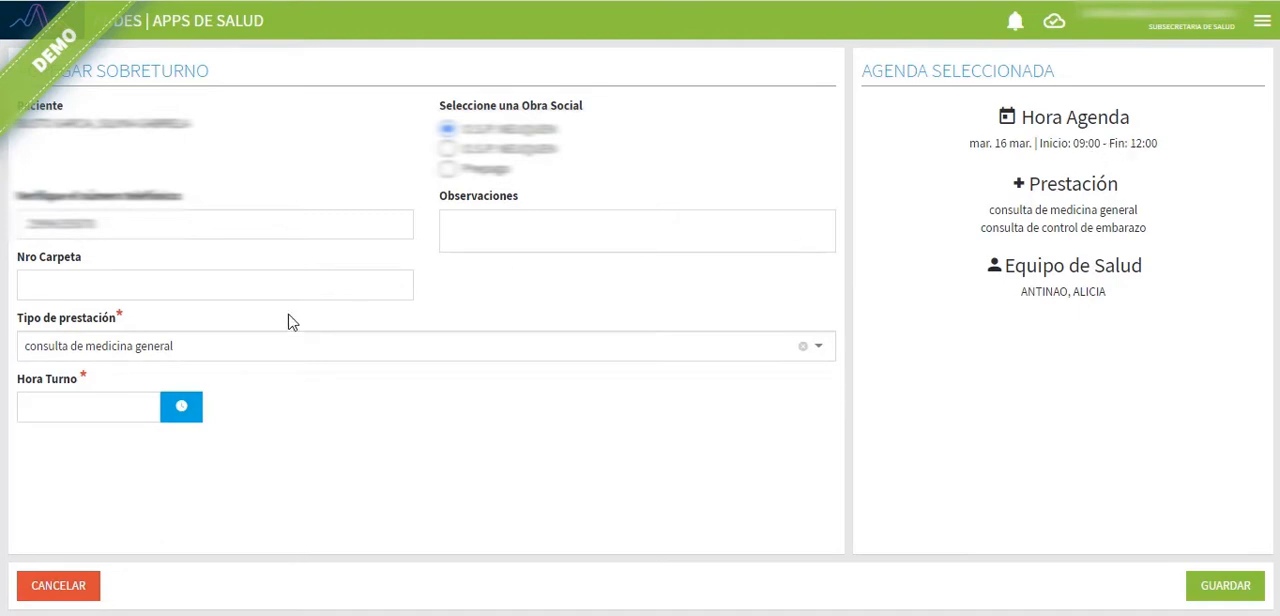
left_click(73, 406)
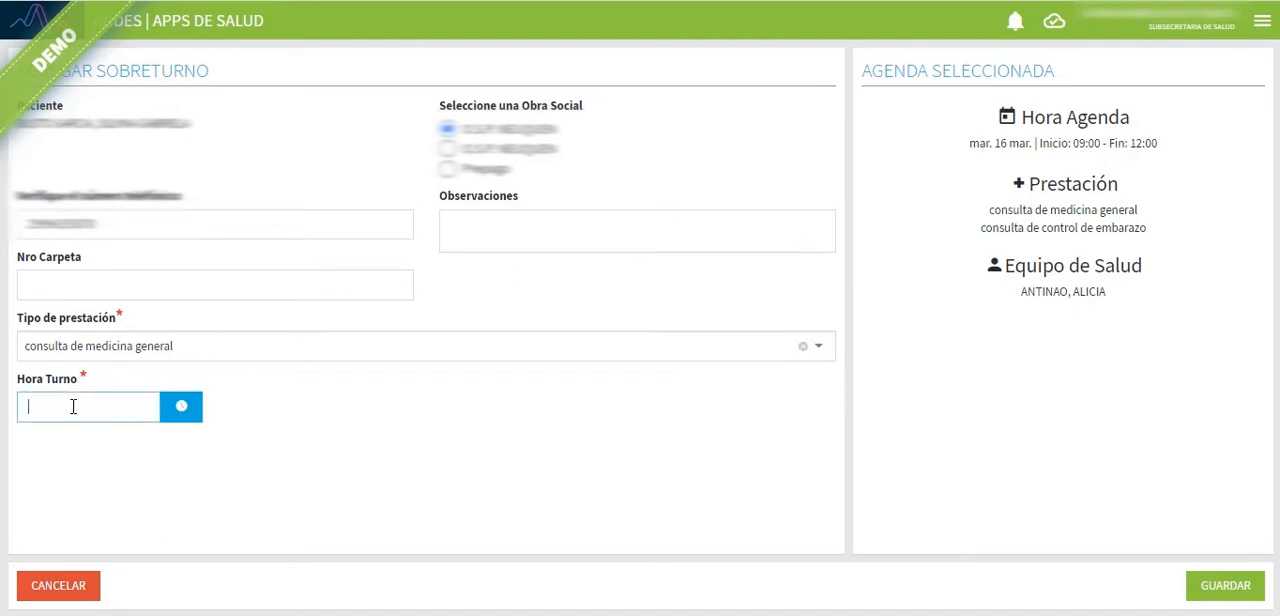
type("10")
left_click(1222, 590)
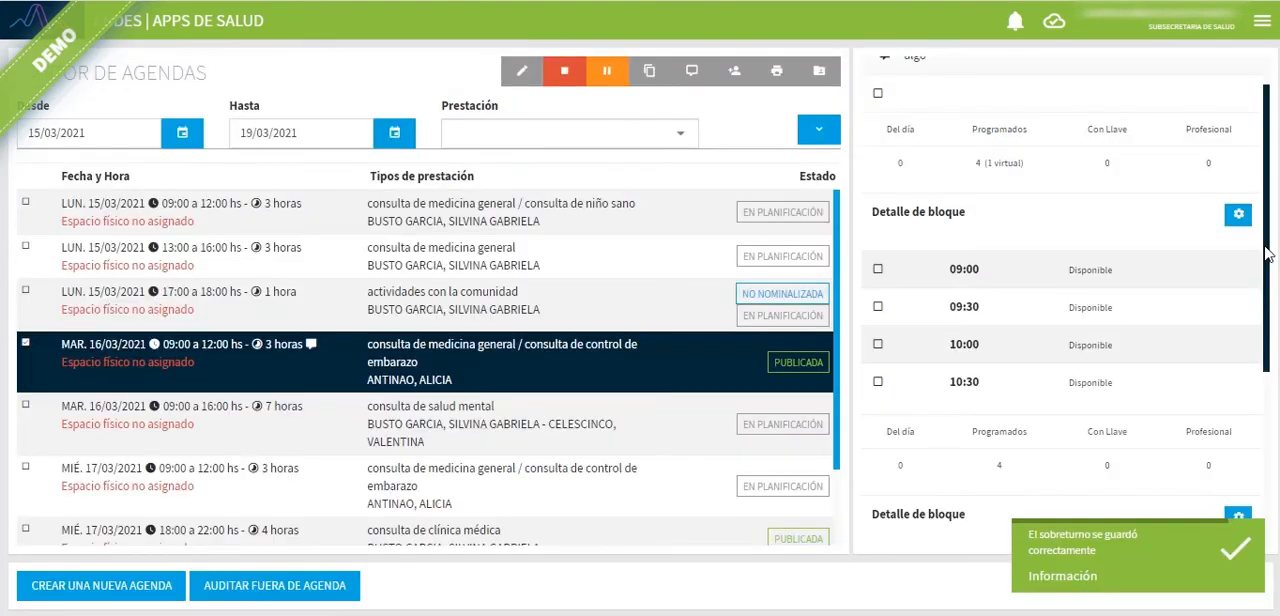
left_click_drag(1267, 255, 1267, 428)
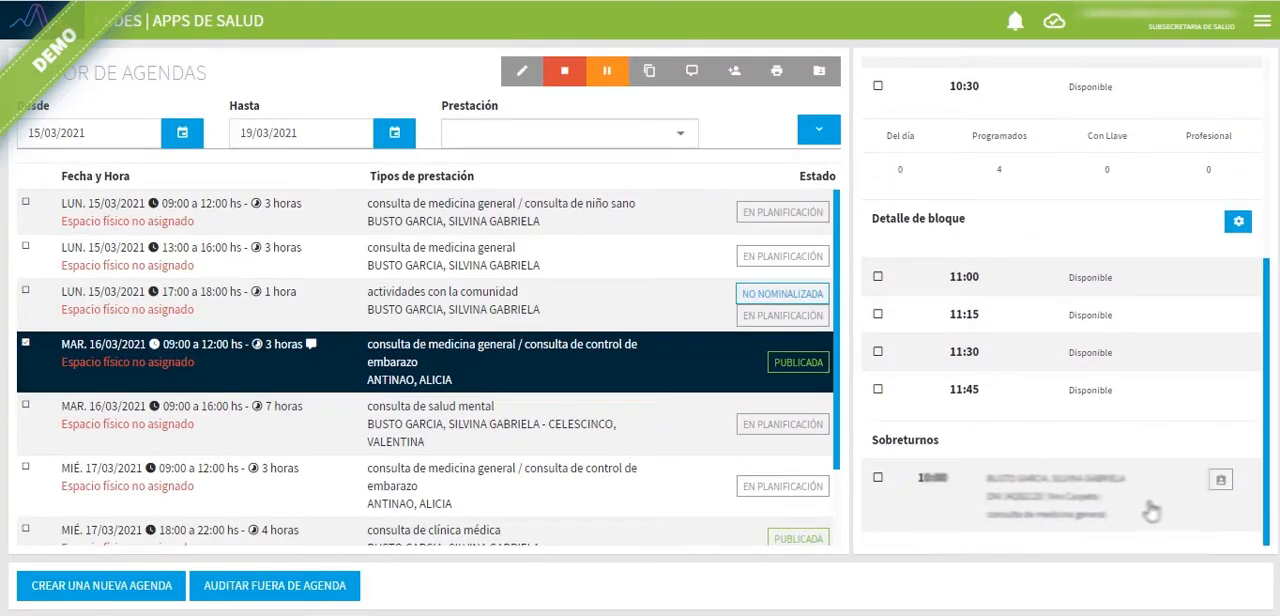
mouse_move(1220, 484)
Step: Review the estado filter options and the blocks of the 15/03/2021 agendas from 09:00 to 12:00 and 13:00 to 16:00
left_click(822, 133)
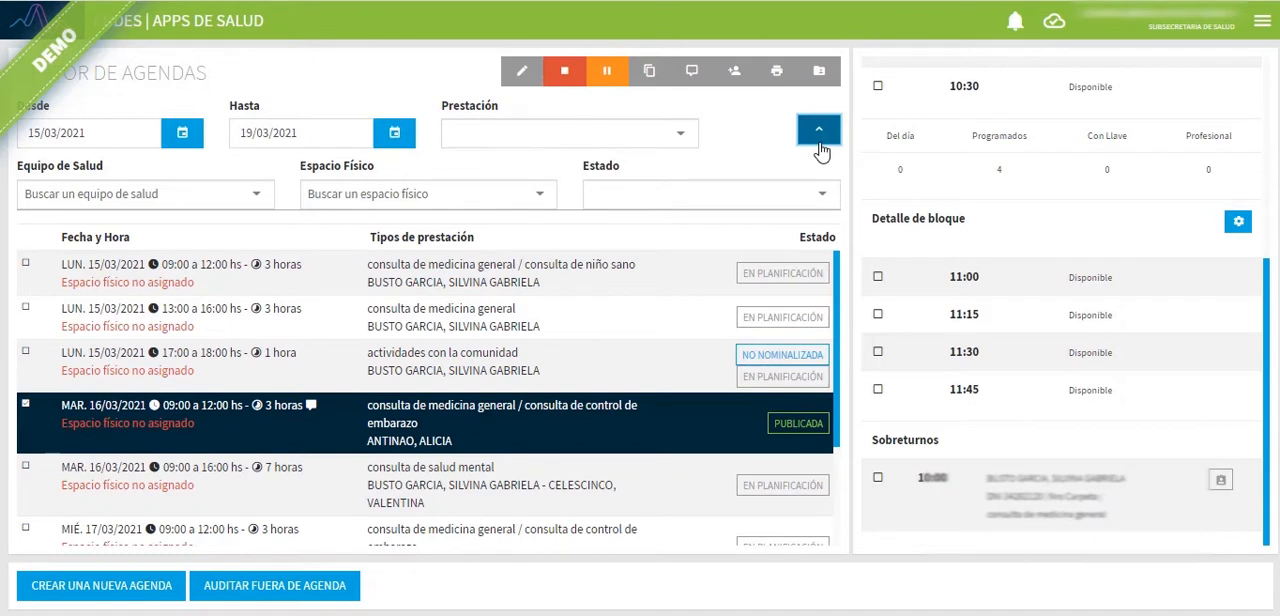
left_click(702, 194)
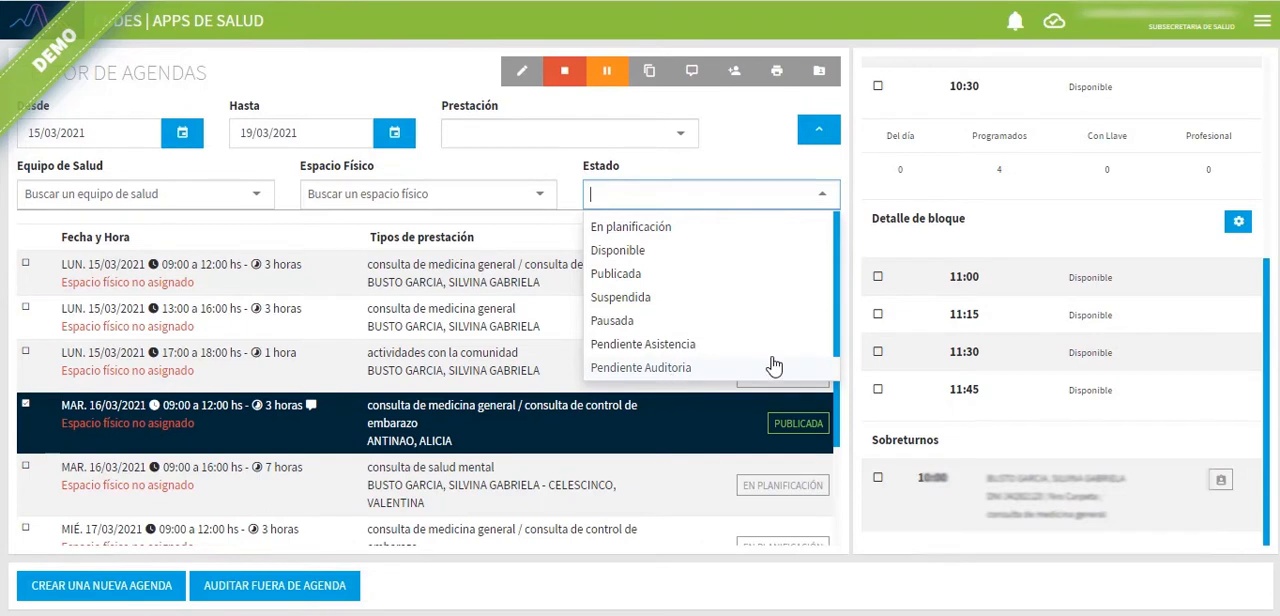
left_click(757, 165)
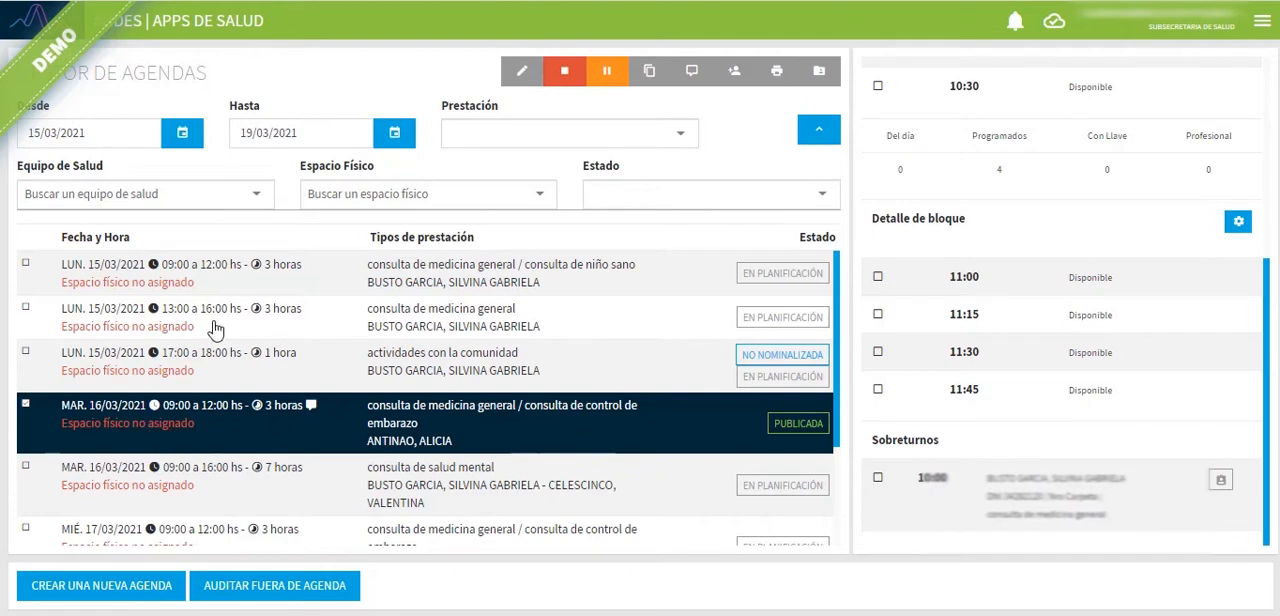
left_click(616, 274)
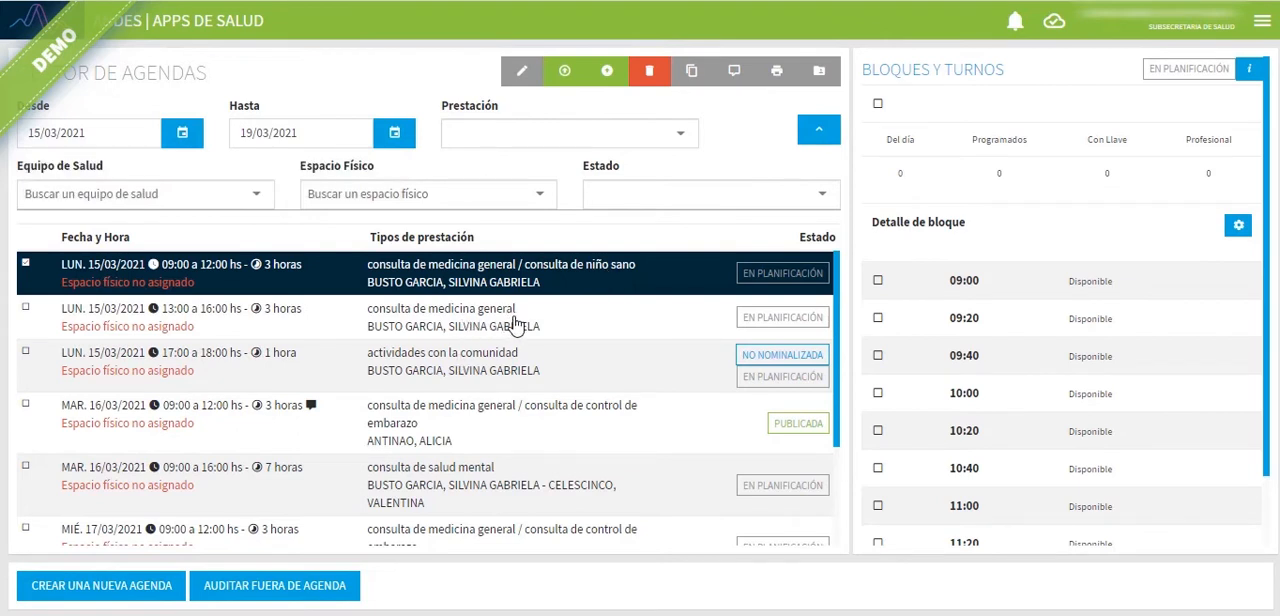
left_click(518, 320)
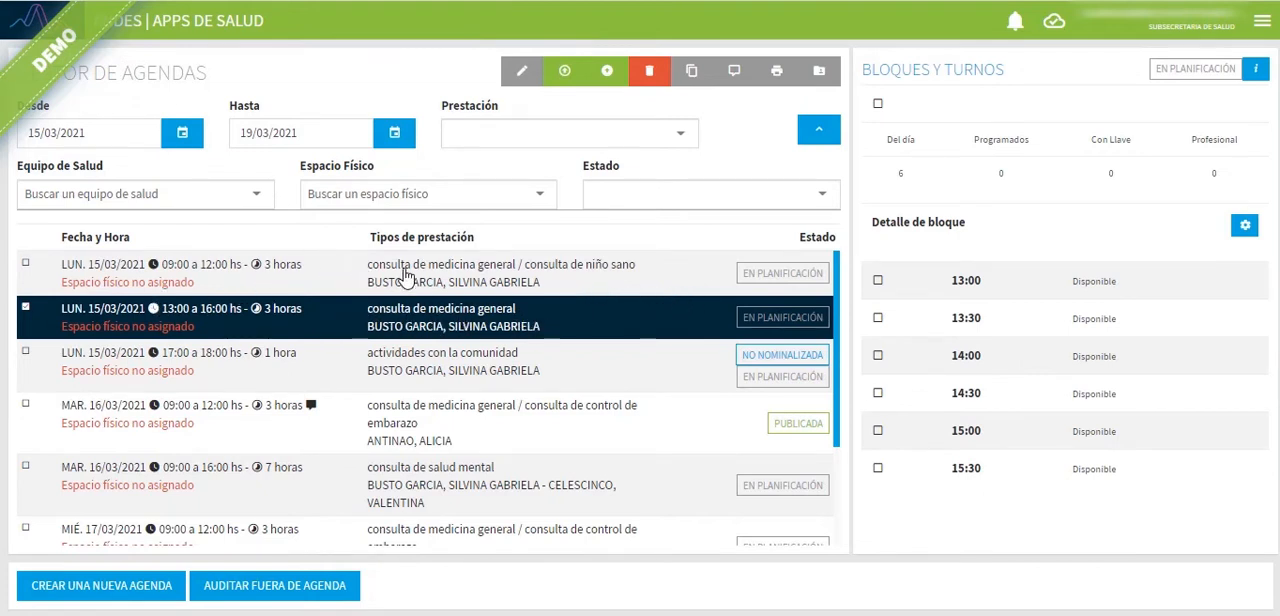
Step: Publish the 15/03/2021, 09:00 to 12:00 agenda for medicina general and niño sano, and look over its turnos
left_click(316, 271)
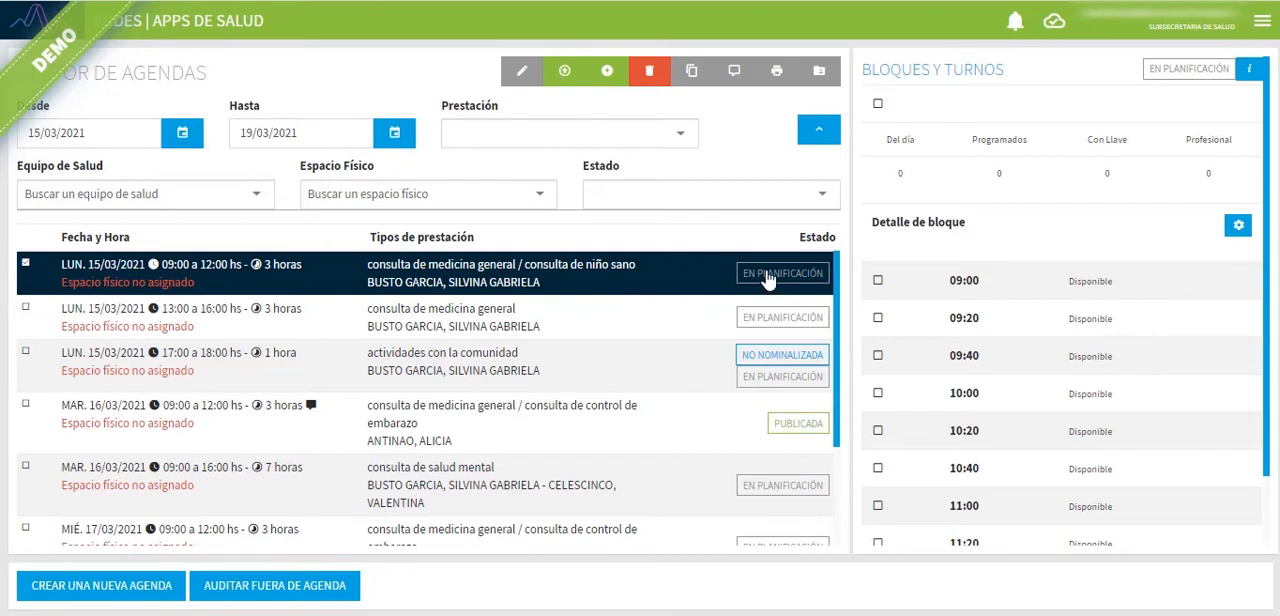
left_click(605, 72)
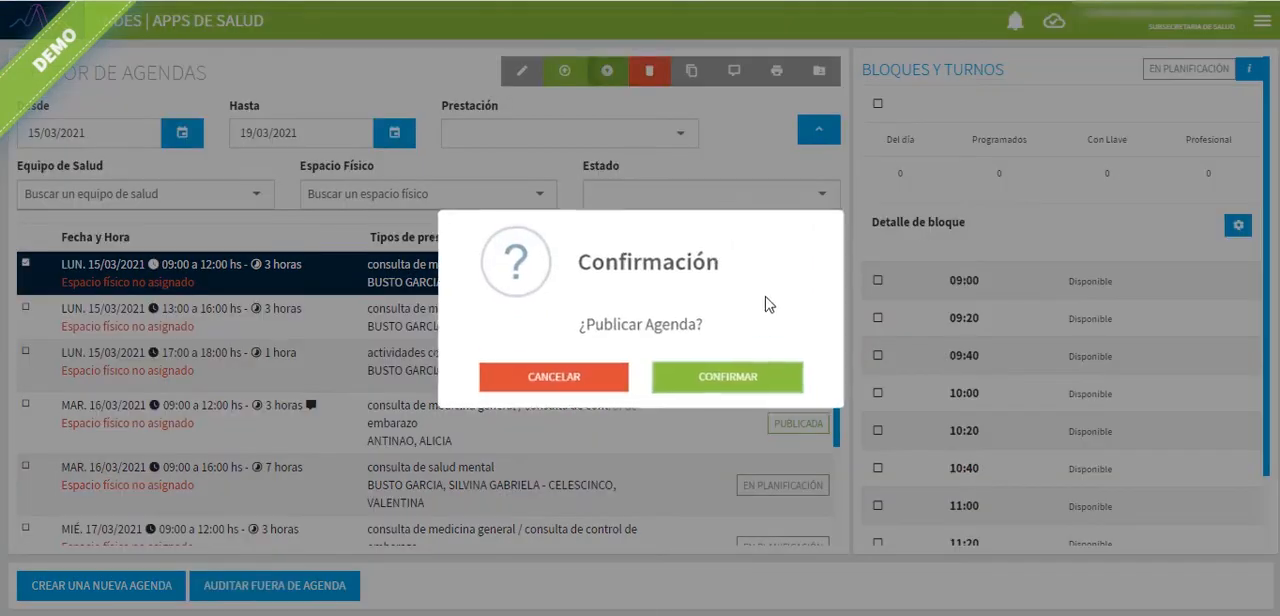
left_click(741, 389)
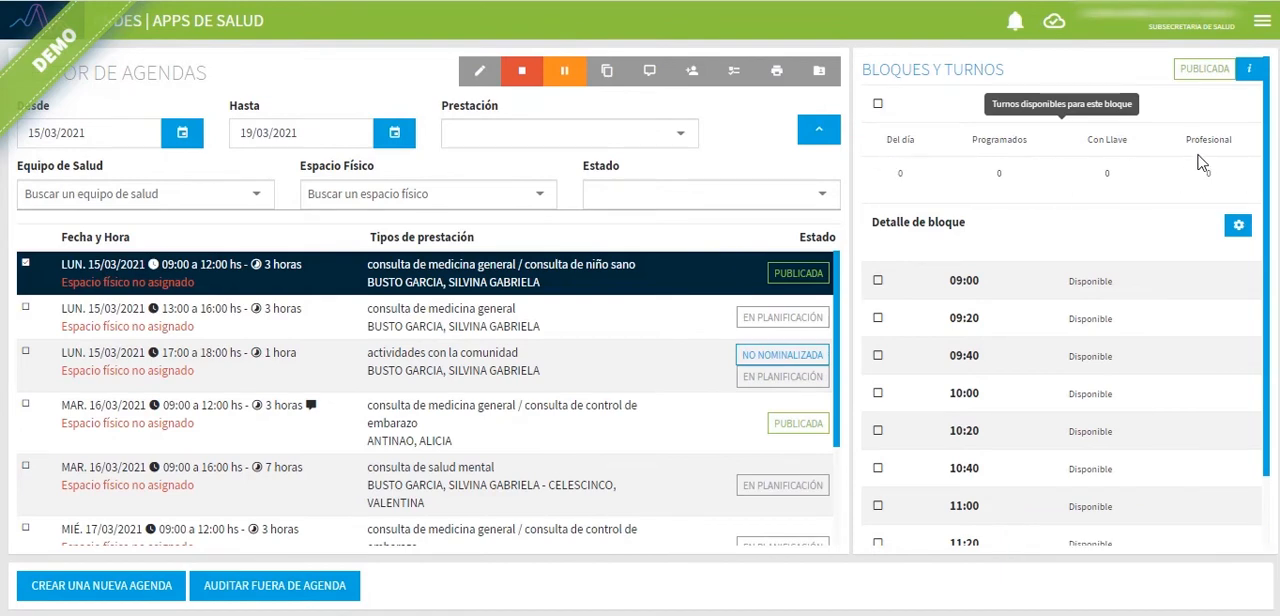
scroll(1057, 335, "down", 1)
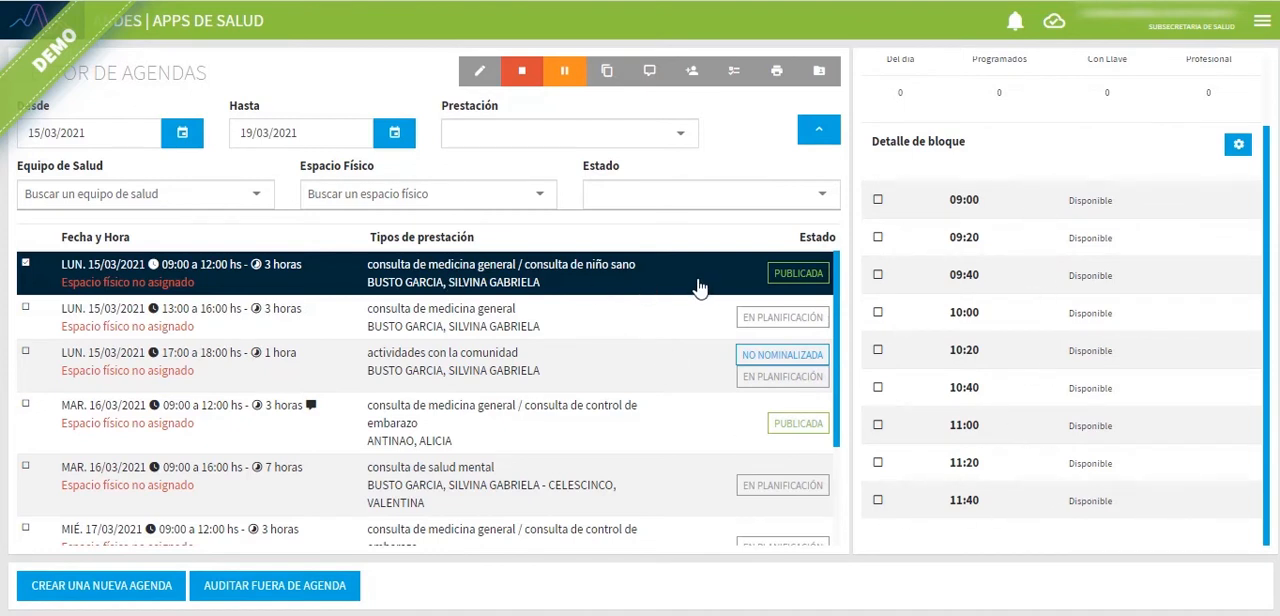
Step: Open the review of the 15/03/2021, 09:00 to 12:00 agenda and assign the searched patient to the 09:00 turno
left_click(735, 78)
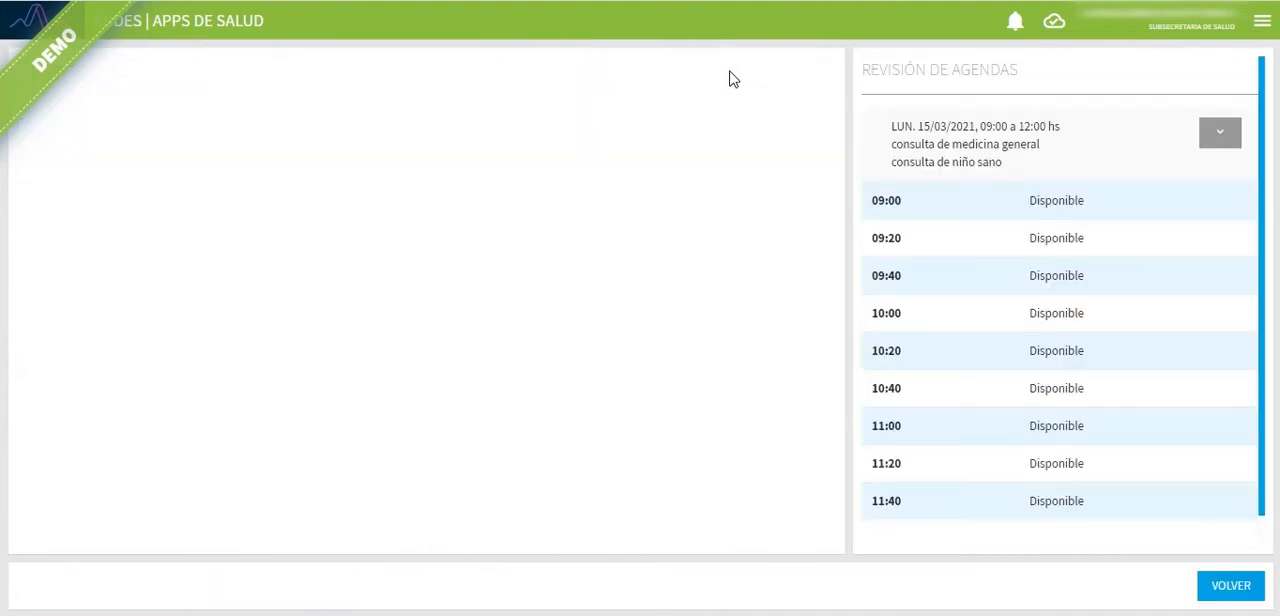
left_click(1006, 217)
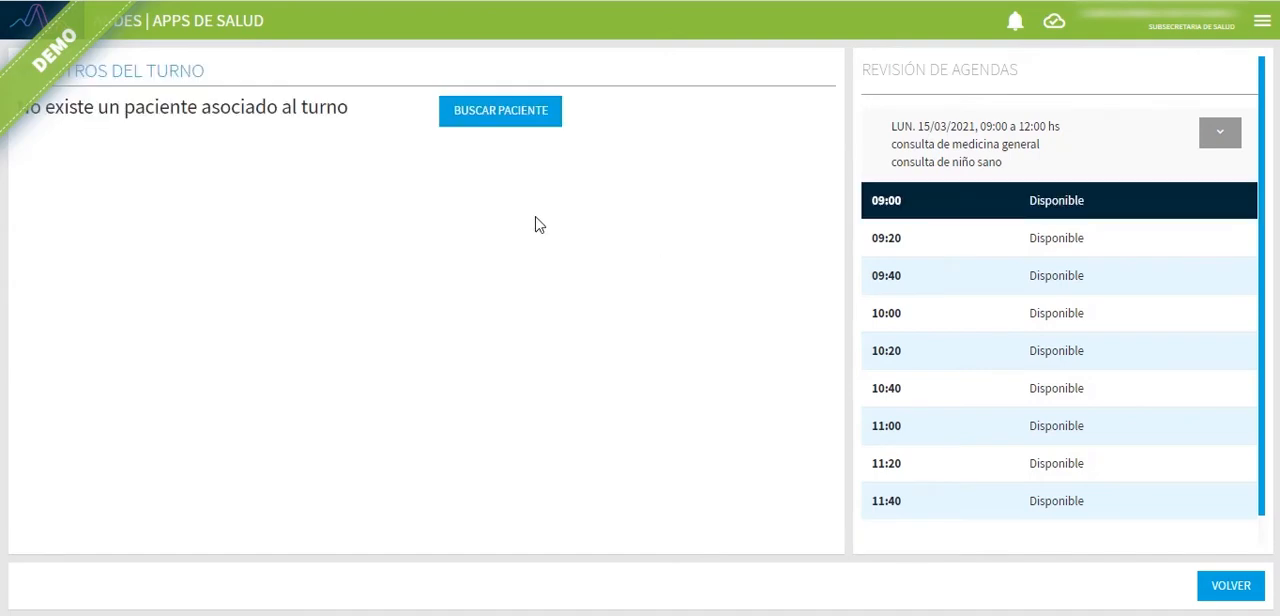
left_click(510, 128)
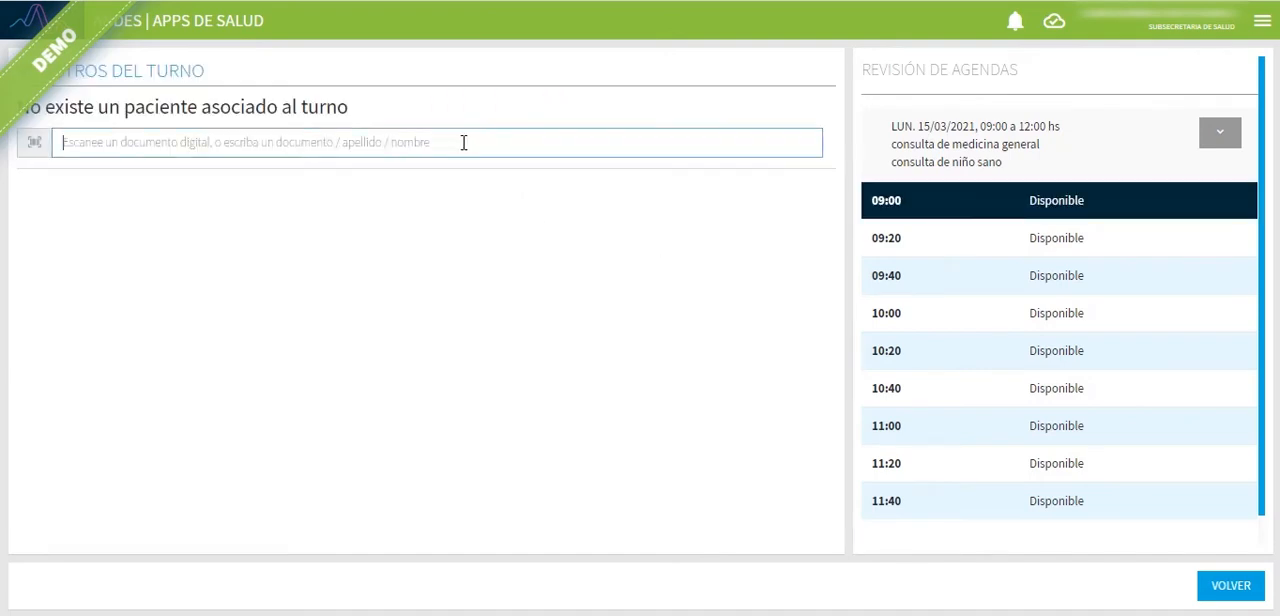
type("0000")
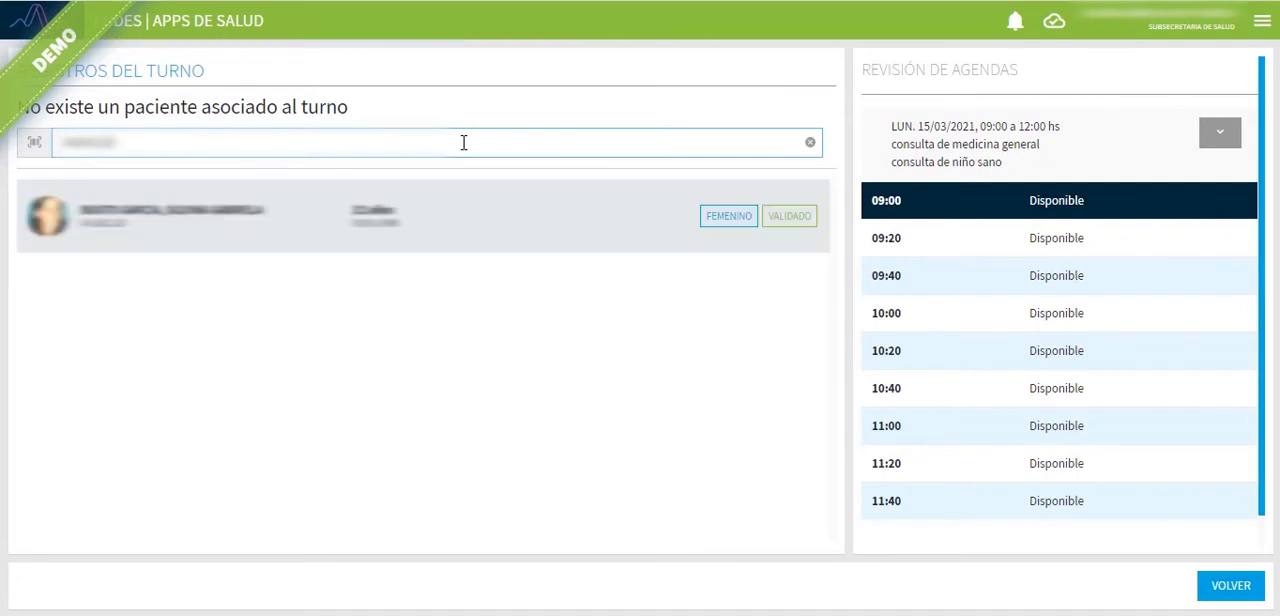
left_click(389, 229)
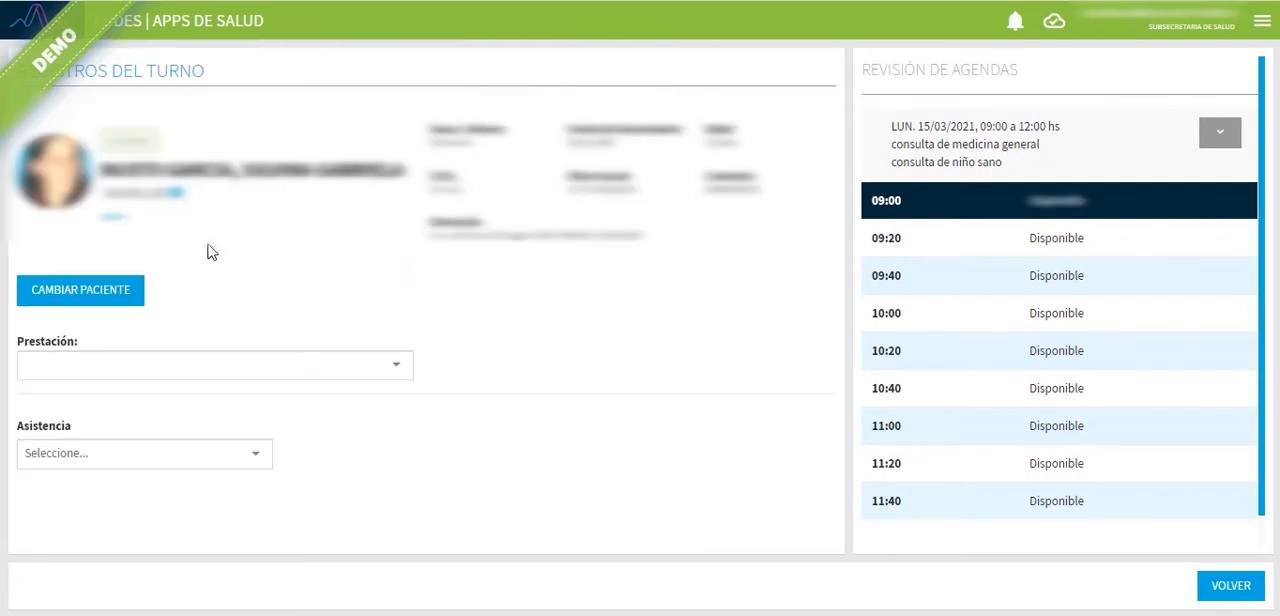
Step: Record the 09:00 turno as consulta de medicina general with asistencia Asistio, and recheck its record
left_click(119, 363)
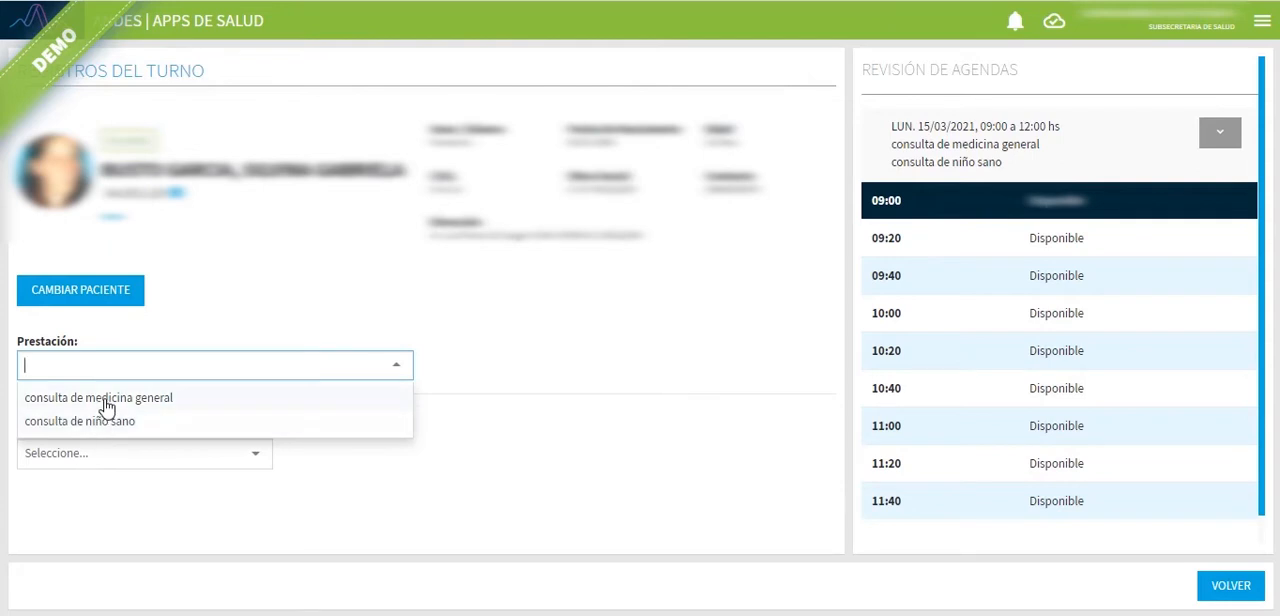
left_click(106, 399)
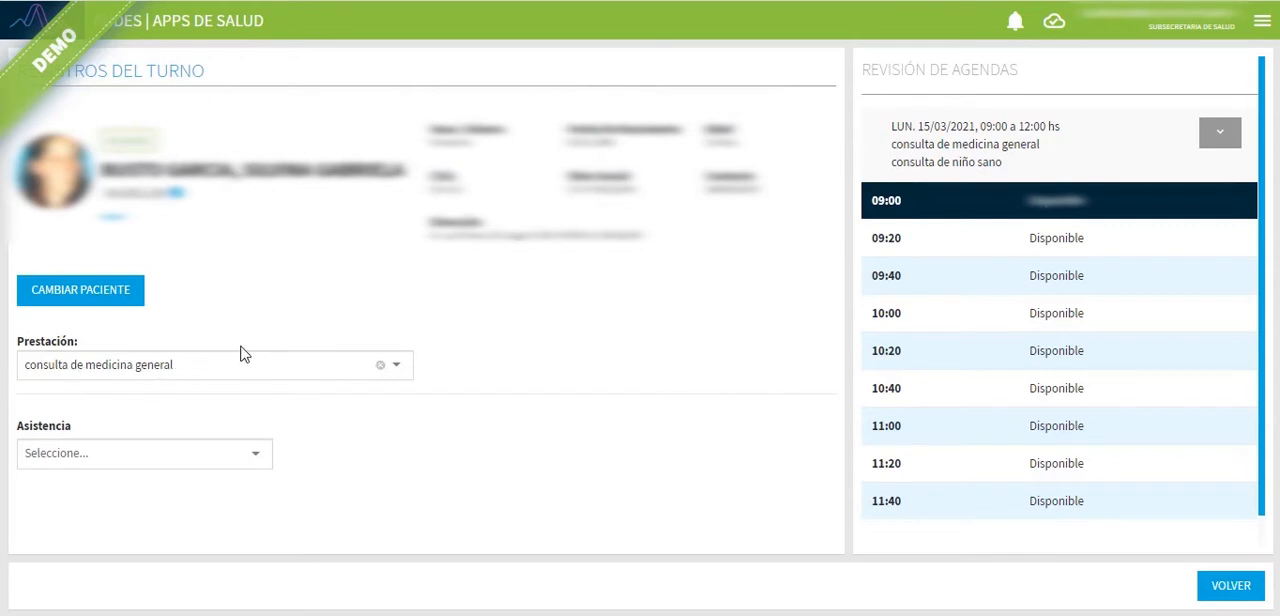
left_click(98, 456)
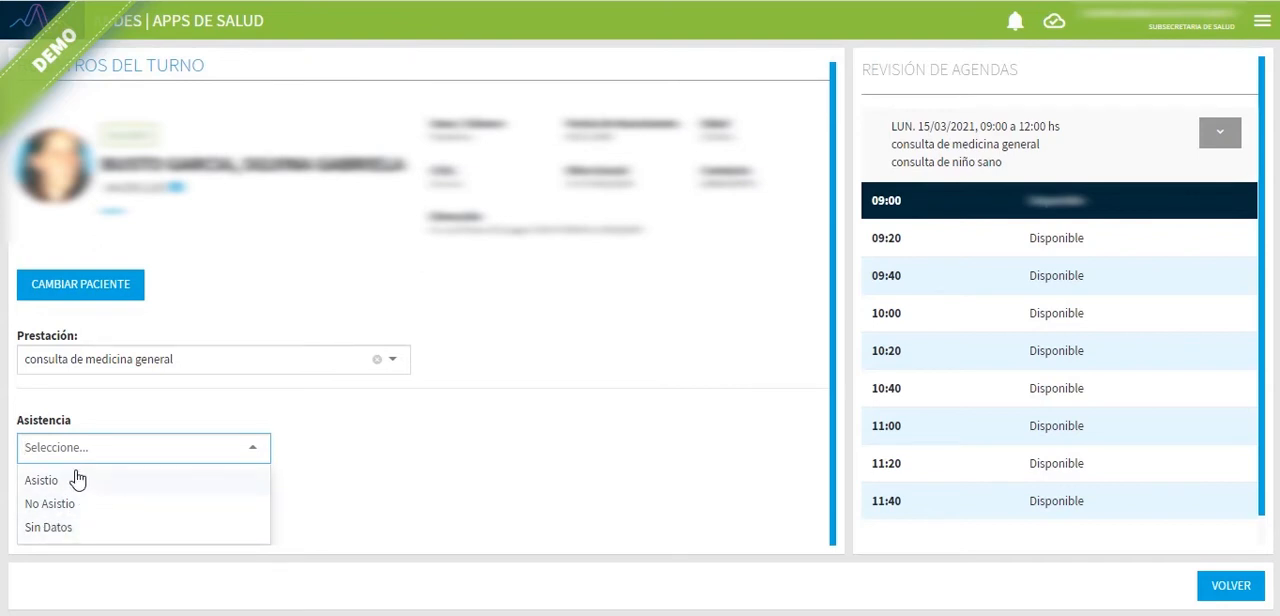
left_click(78, 481)
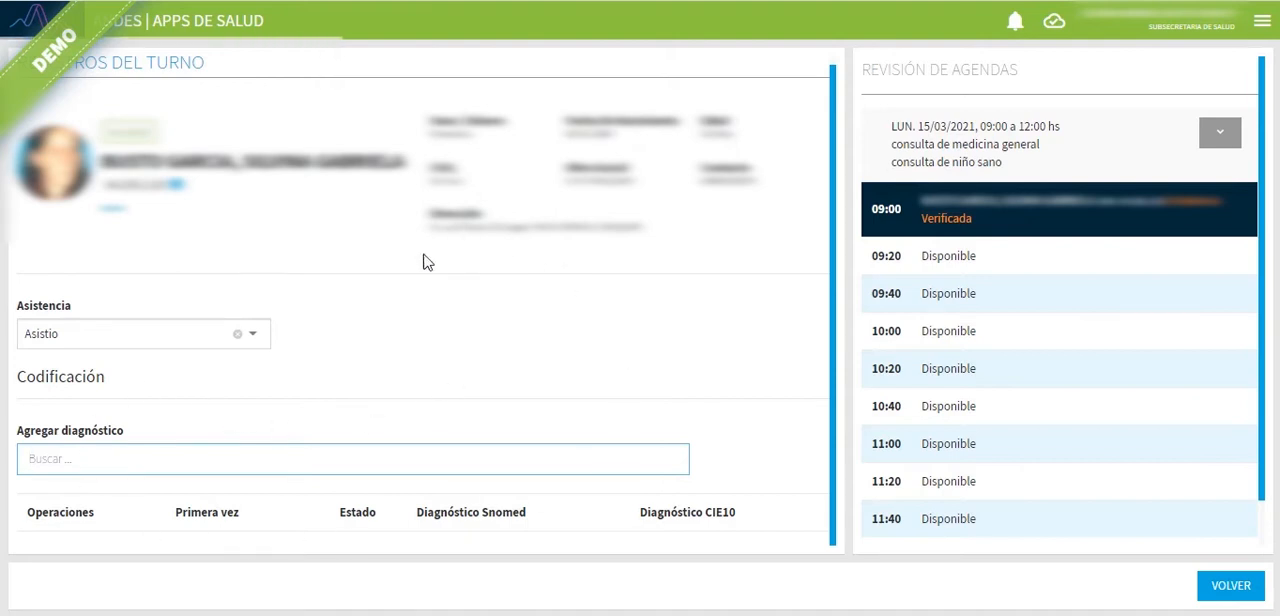
left_click(1008, 265)
left_click(1019, 231)
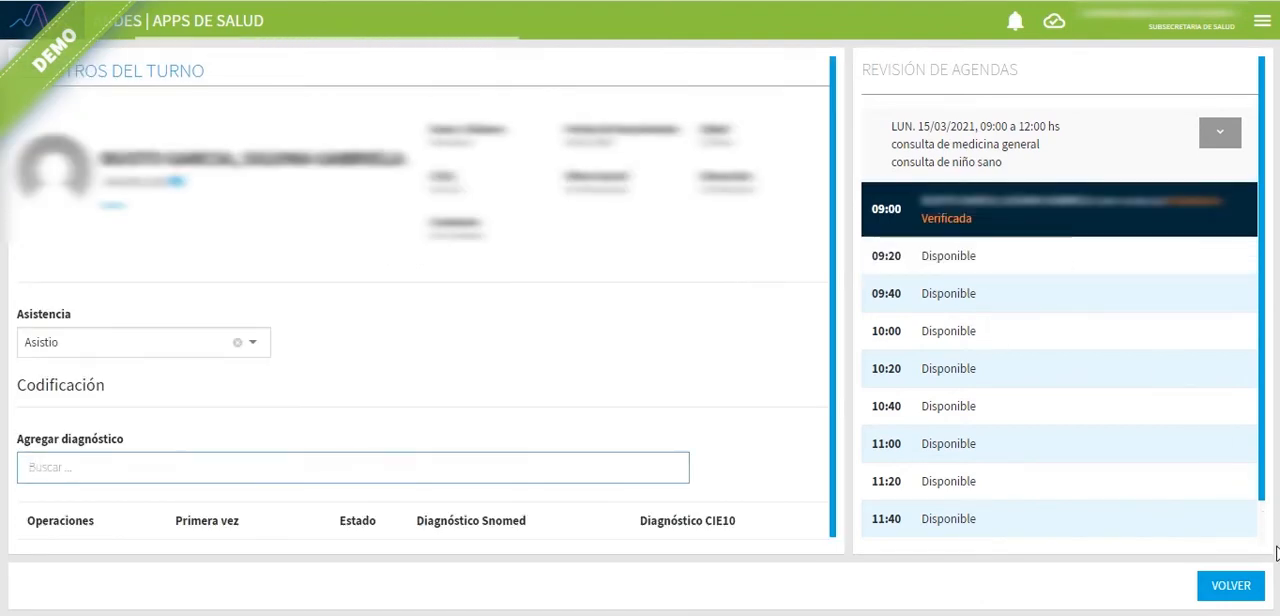
Step: Return to the agenda list and check the 15/03/2021 agendas from 09:00 to 12:00 and from 13:00 to 16:00
left_click(1236, 587)
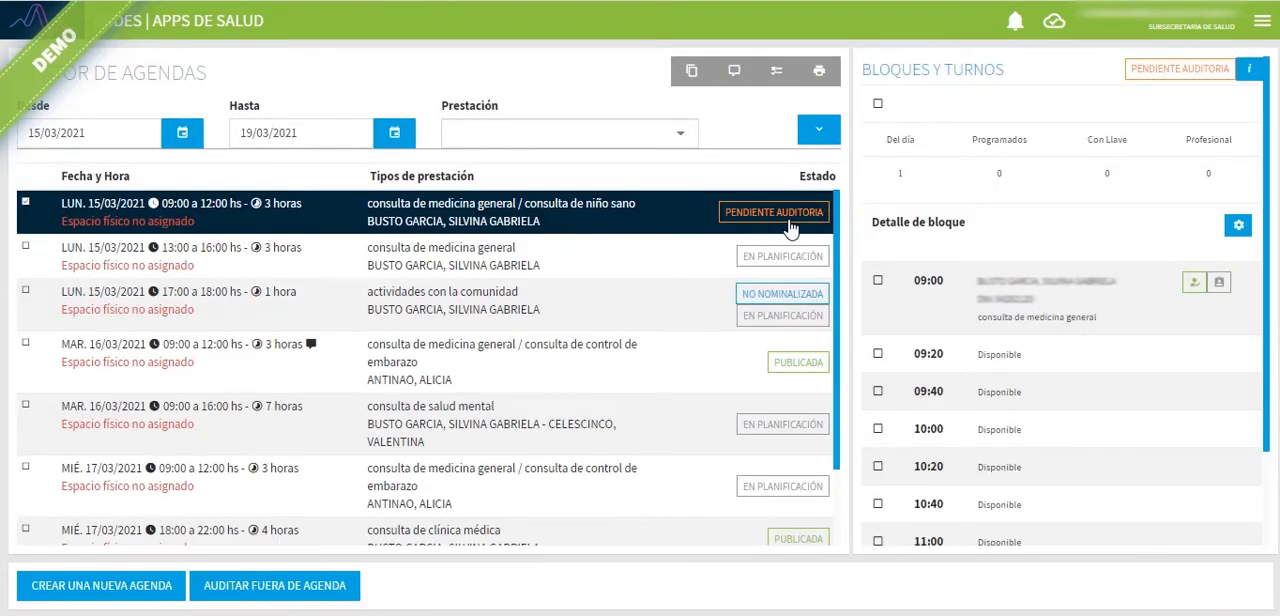
left_click(668, 222)
left_click(308, 263)
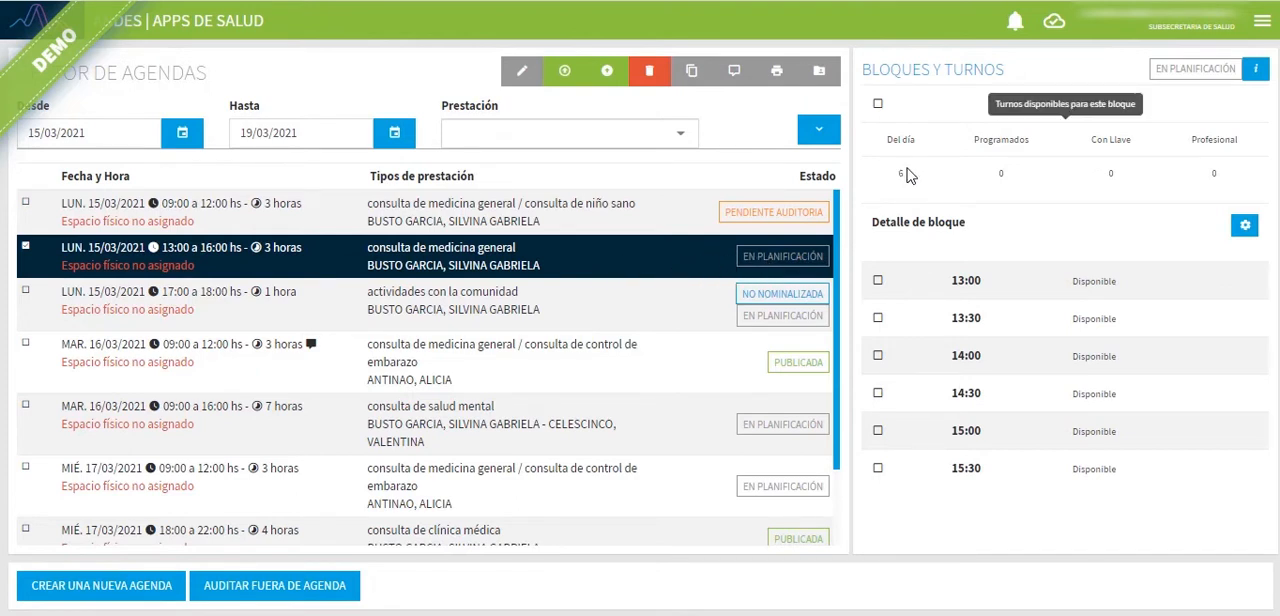
Step: Publish the 15/03/2021, 13:00 to 16:00 agenda for consulta de medicina general and confirm its publication
left_click(607, 80)
left_click(729, 384)
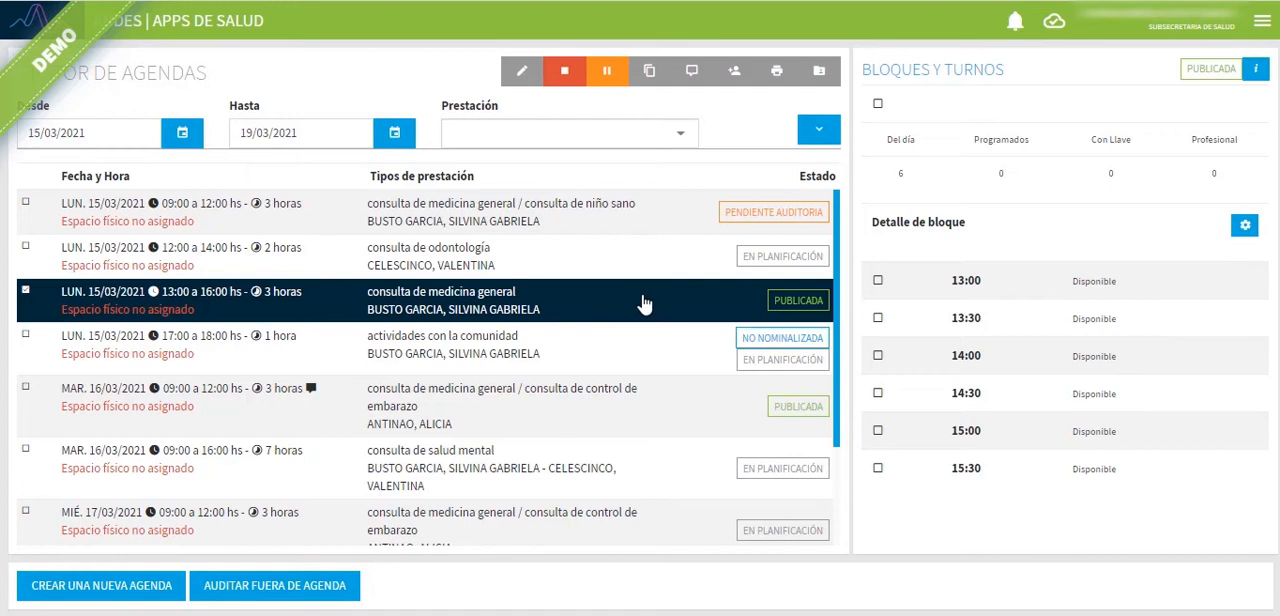
Step: Go to Ventanilla CITAS, select the searched patient and look over the patient's personal and contact data
left_click(14, 27)
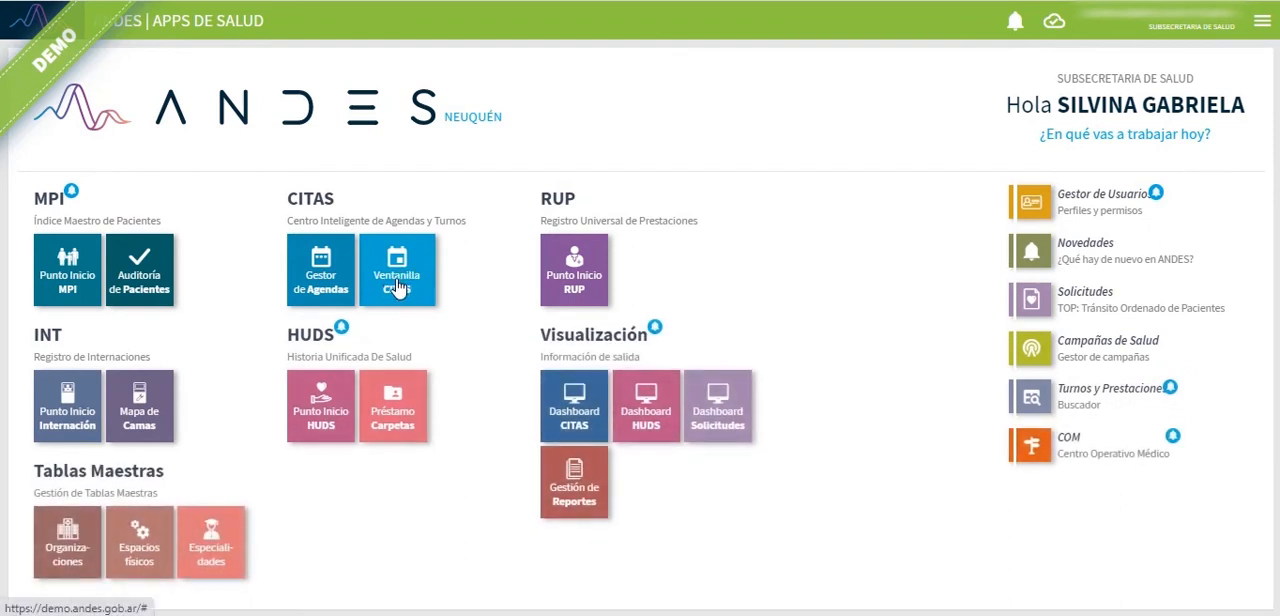
left_click(398, 285)
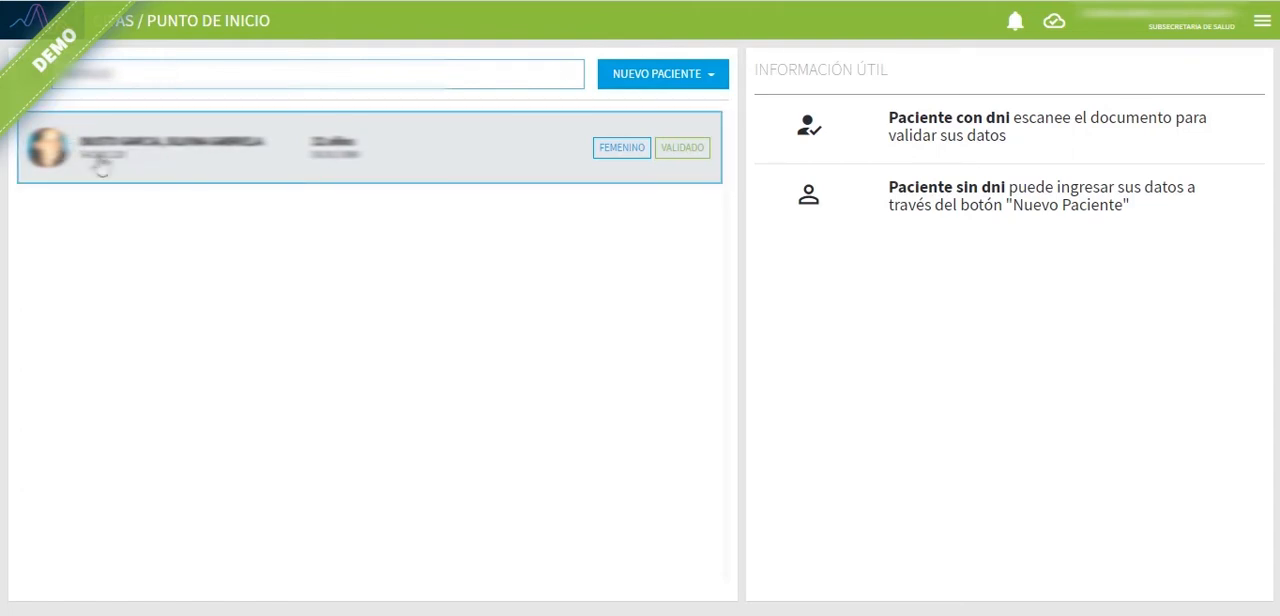
left_click(422, 160)
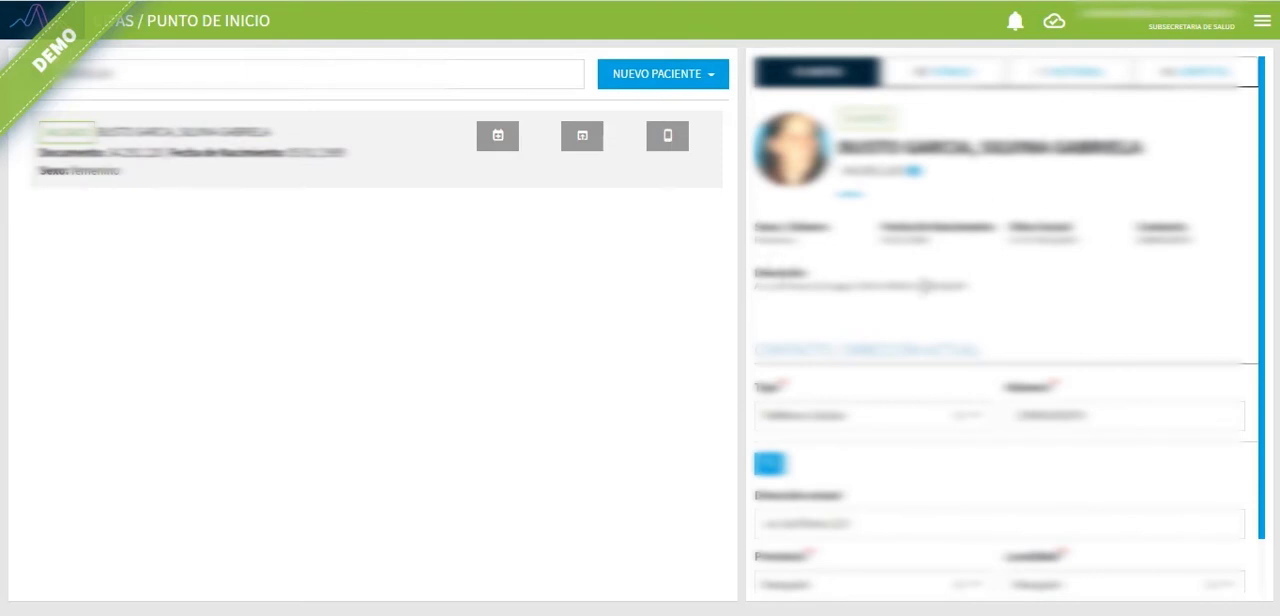
scroll(1150, 285, "down", 1)
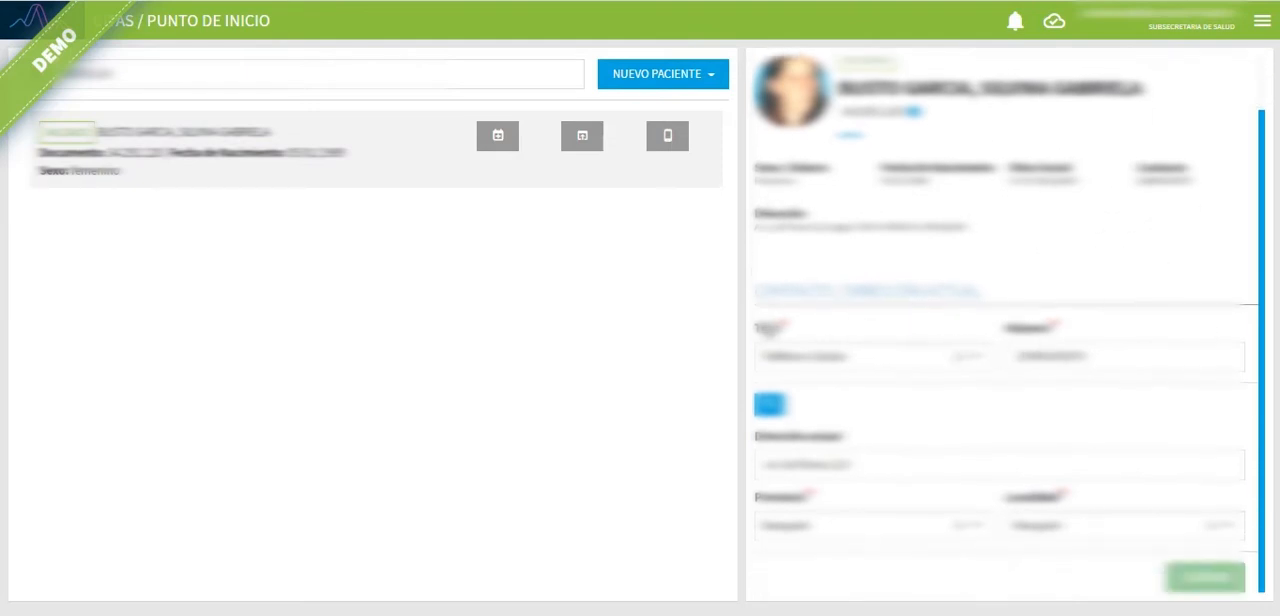
left_click_drag(757, 292, 1005, 288)
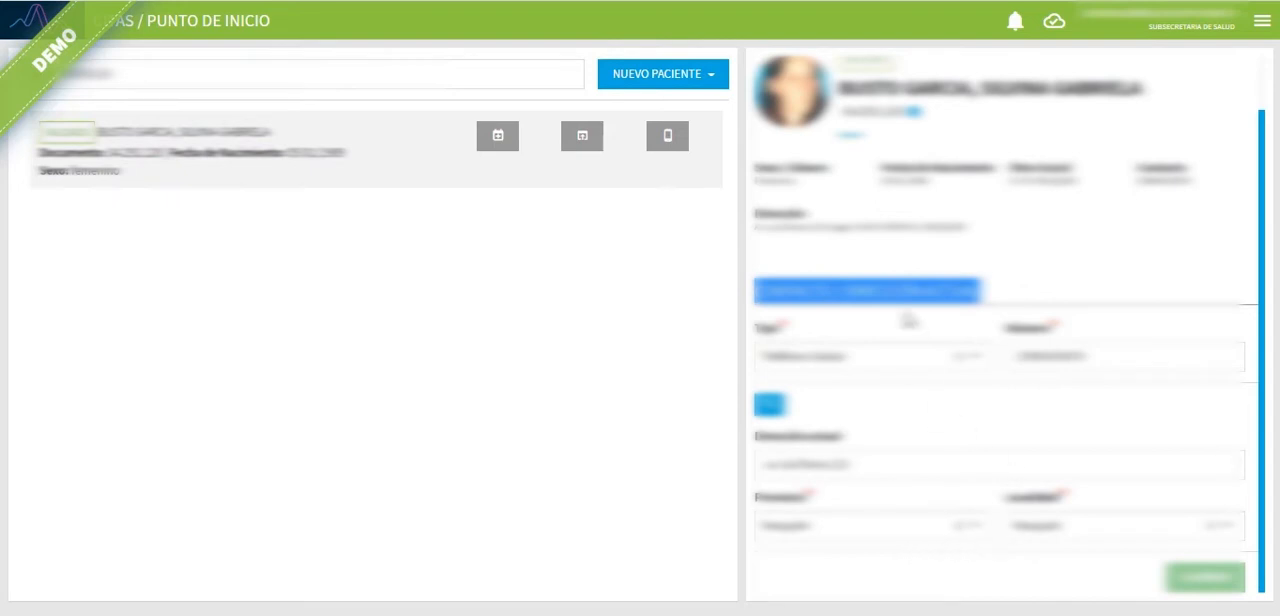
scroll(990, 410, "up", 1)
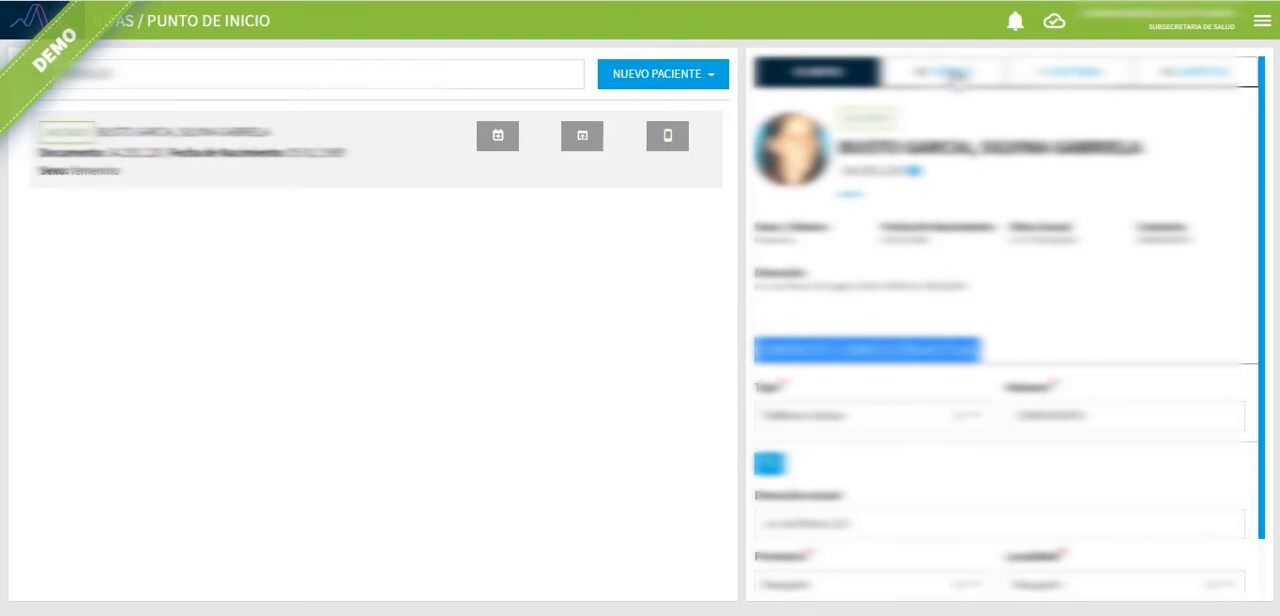
Step: Review the patient's assigned turnos, from the 17/03/2021 18:20 one to the 15/03/2021 09:00 one
left_click(957, 74)
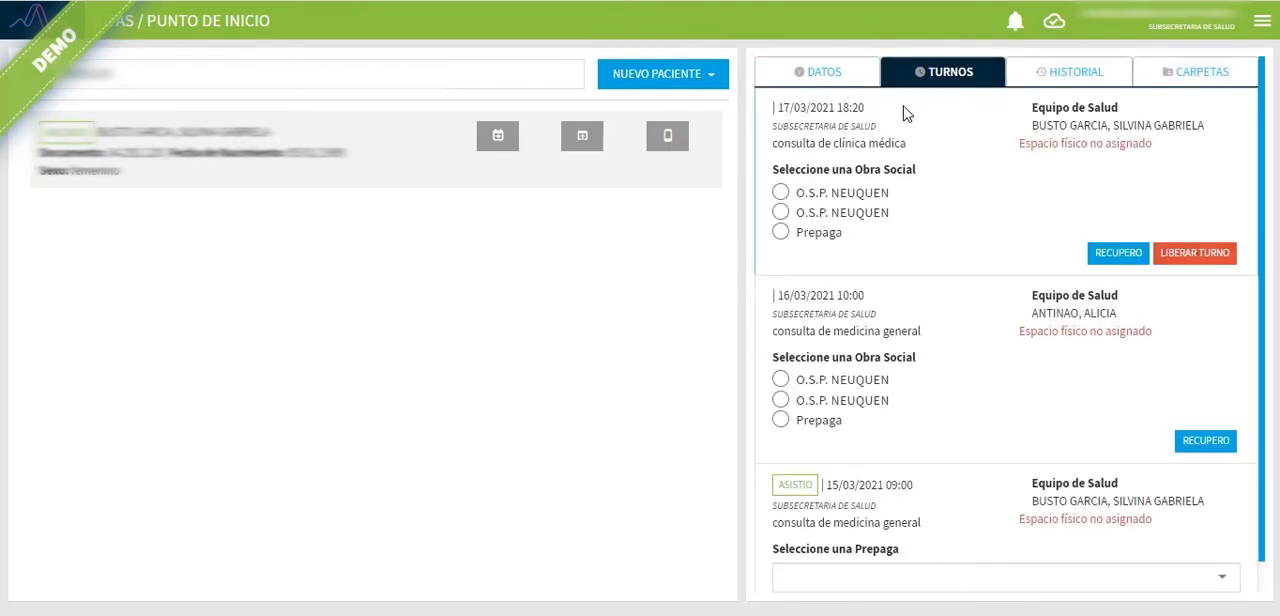
scroll(964, 422, "down", 1)
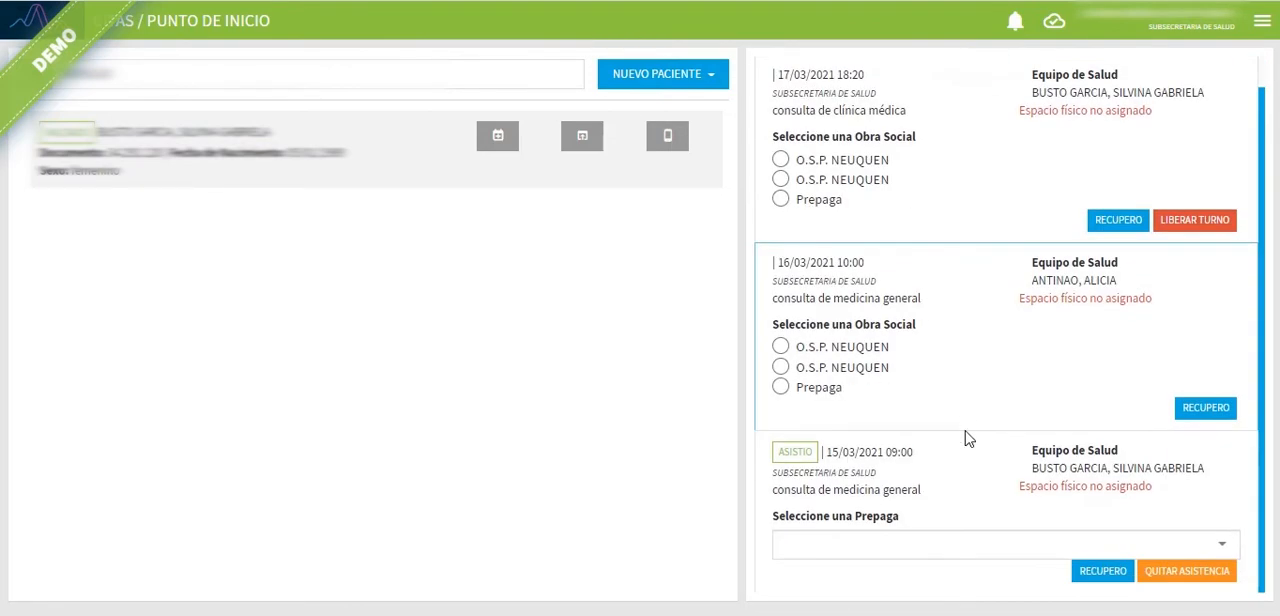
scroll(971, 466, "up", 1)
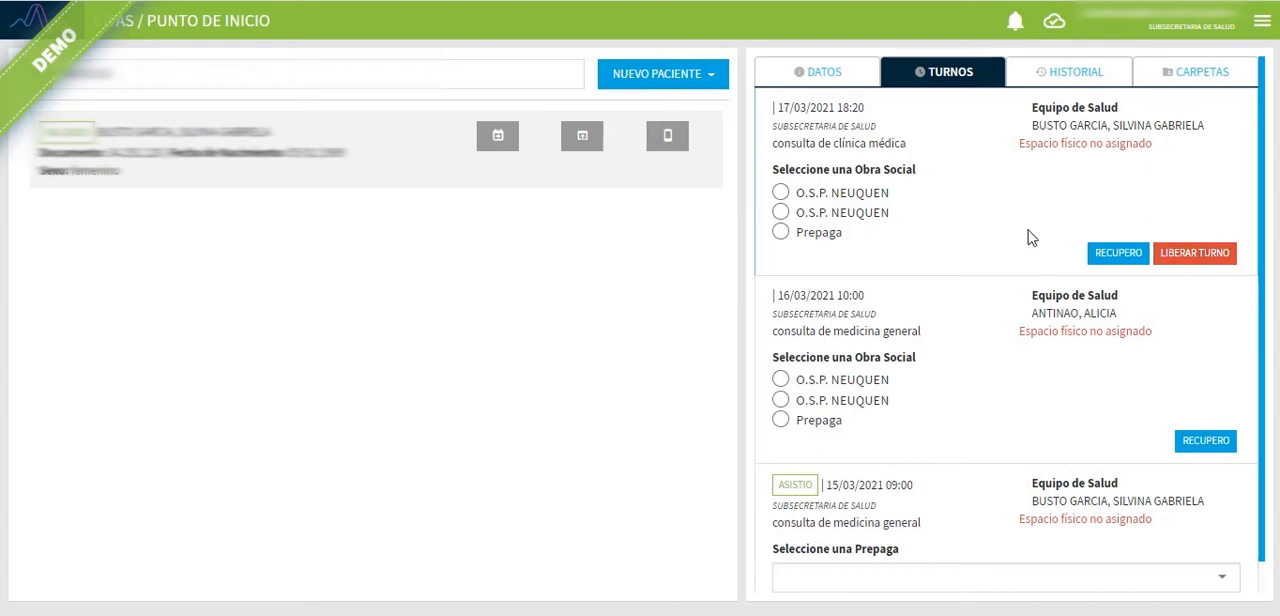
Step: Look through the patient's full historial of past turnos, down to the oldest entries
left_click(1086, 76)
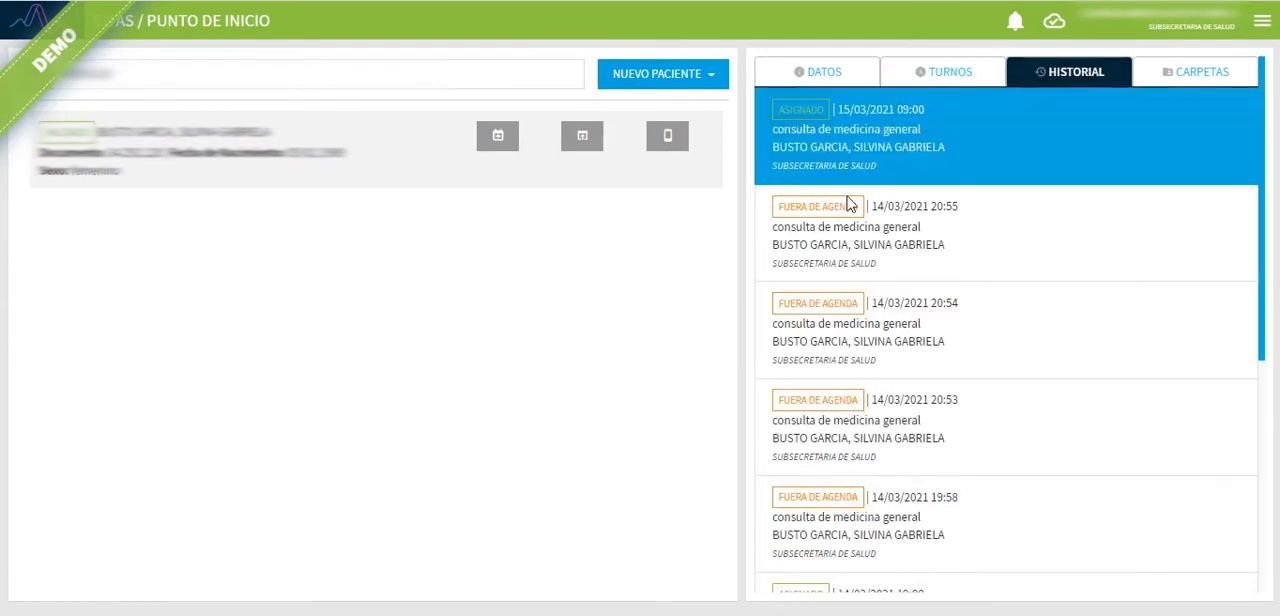
scroll(957, 163, "down", 4)
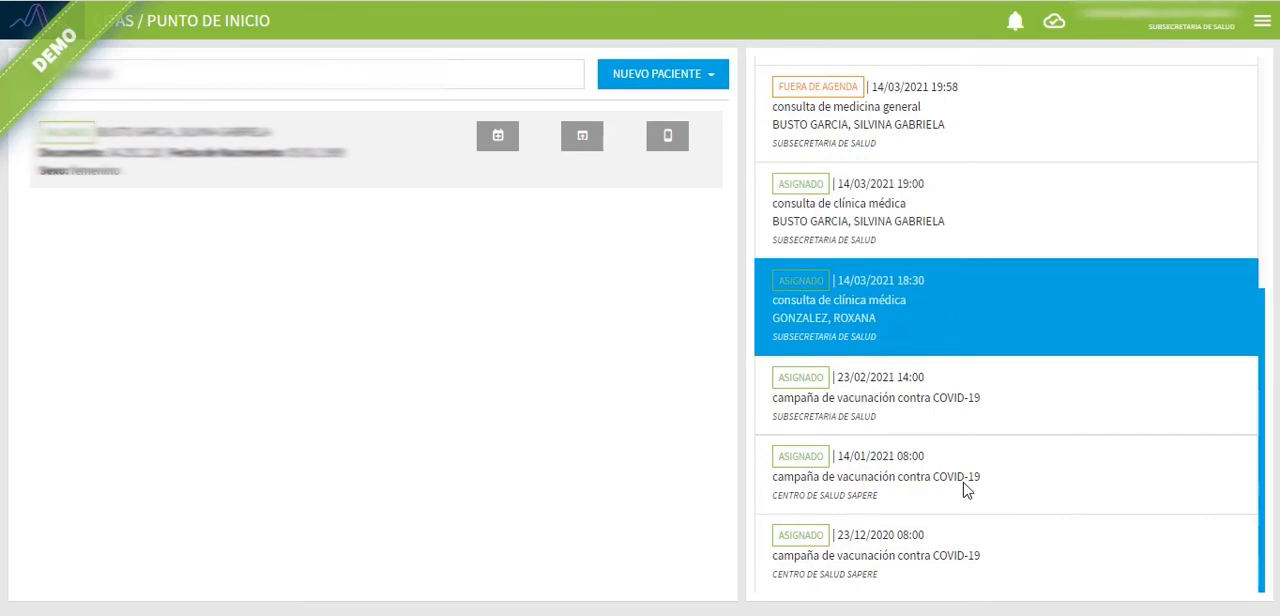
scroll(920, 477, "up", 5)
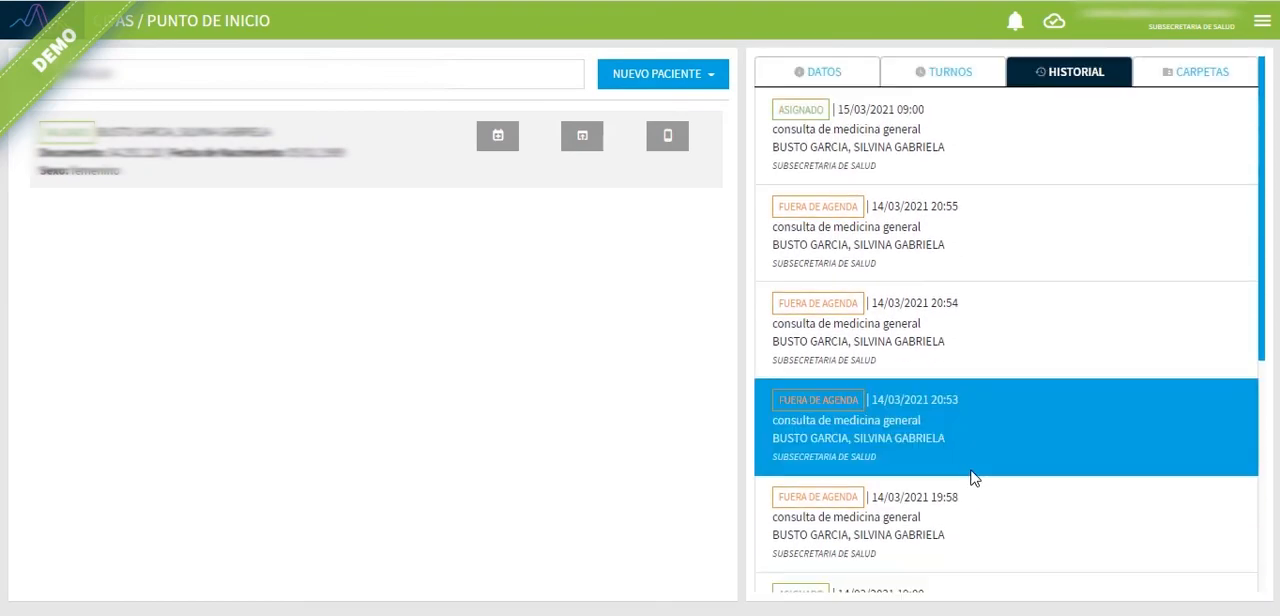
scroll(889, 471, "down", 4)
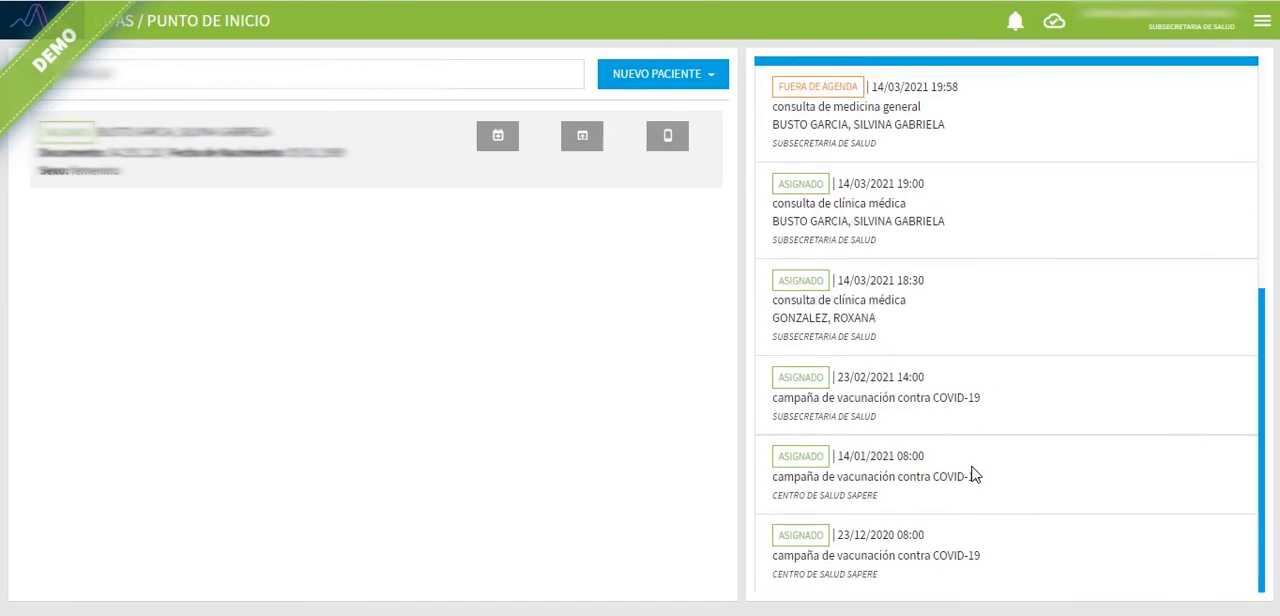
scroll(970, 466, "up", 5)
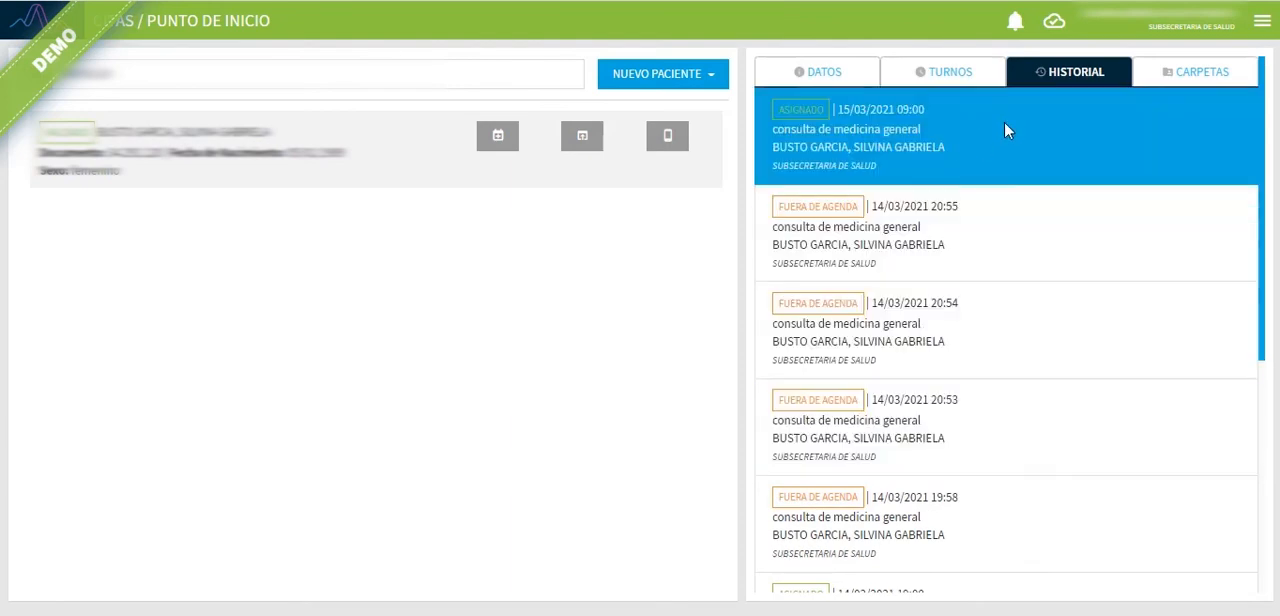
Step: Enter a new carpeta number in the patient's carpetas and cancel the registration
left_click(1208, 72)
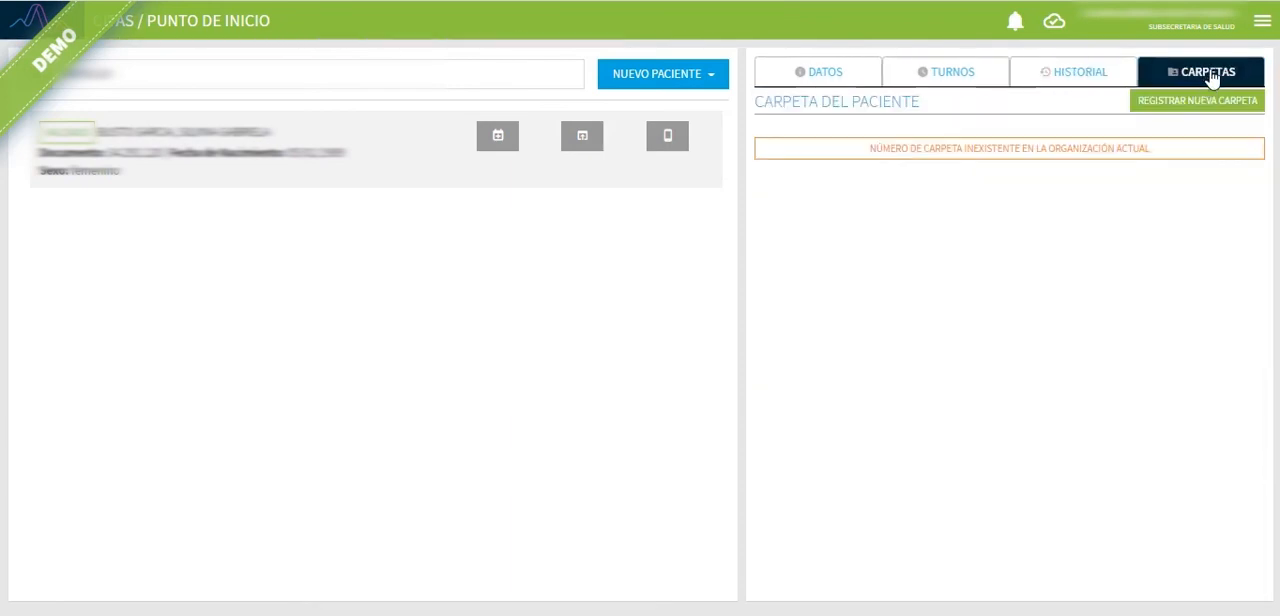
left_click(1190, 118)
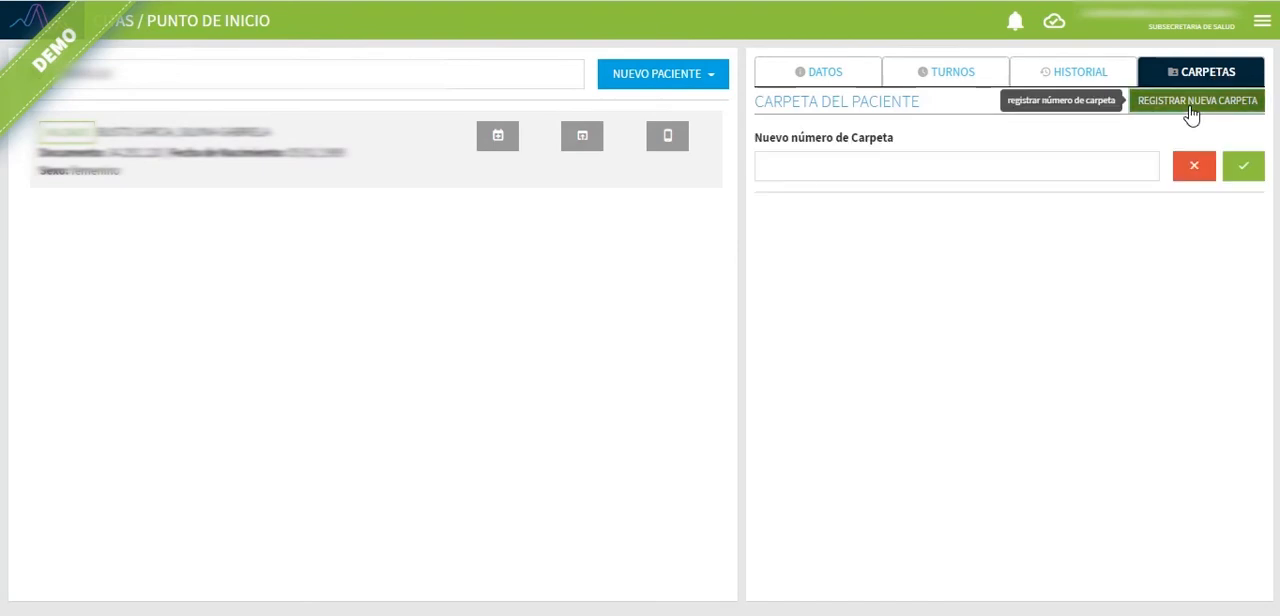
left_click(979, 160)
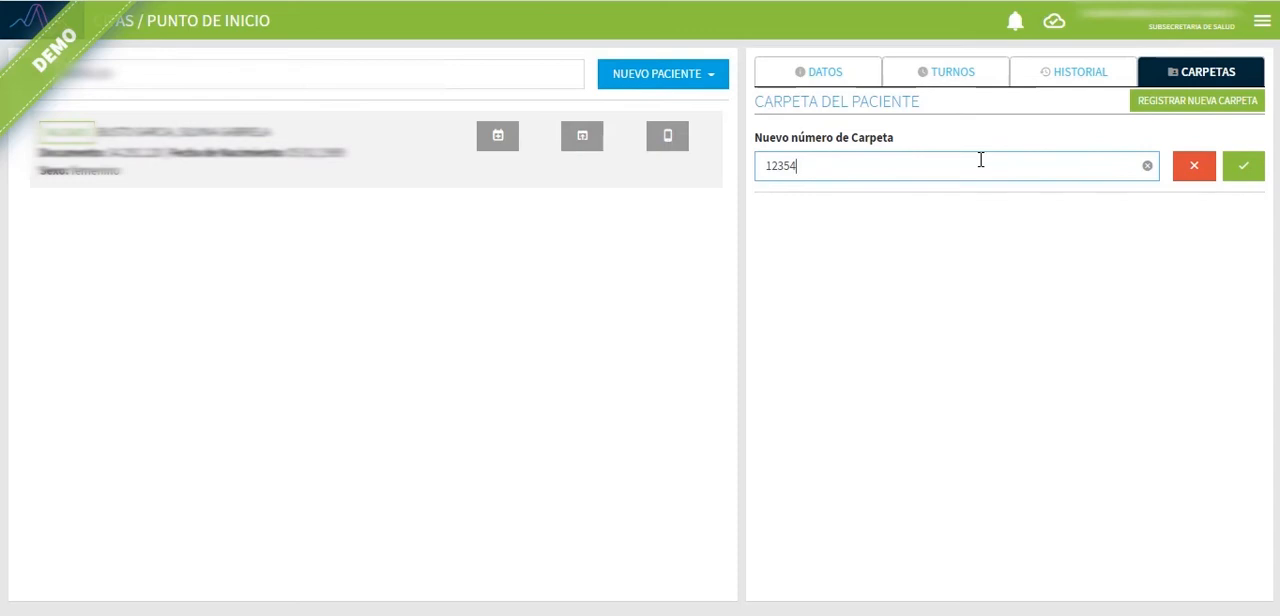
left_click(1197, 170)
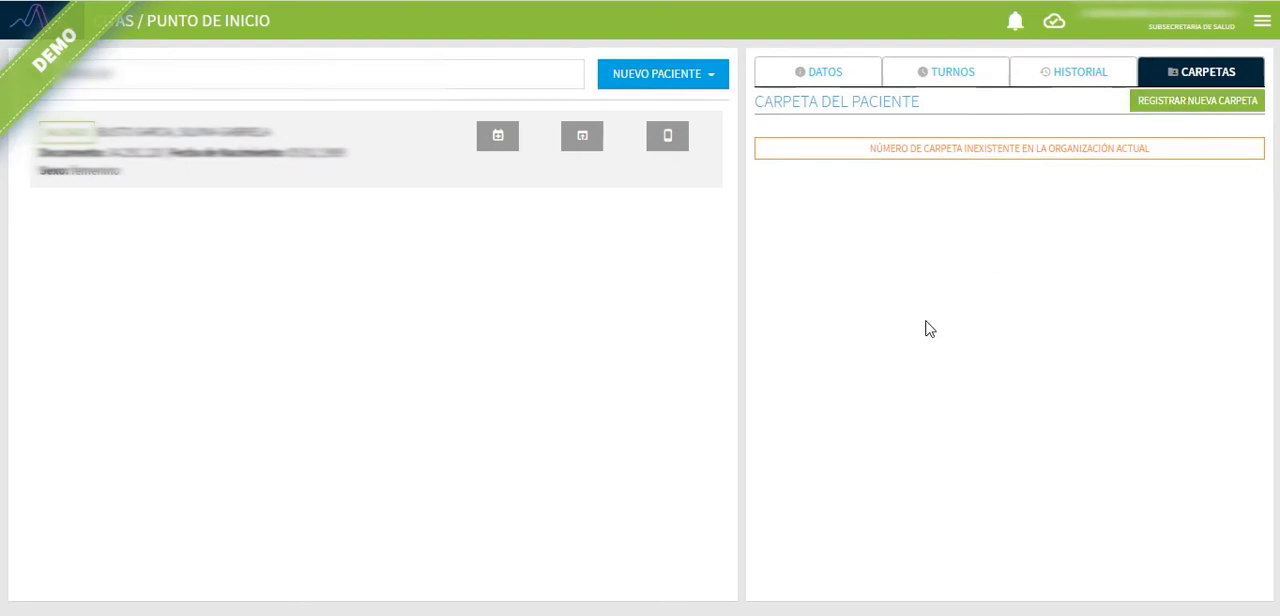
Step: Examine the patient's solicitudes, the form for a new incoming solicitud and the mobile app activation details, and return to the patient's data
left_click(812, 85)
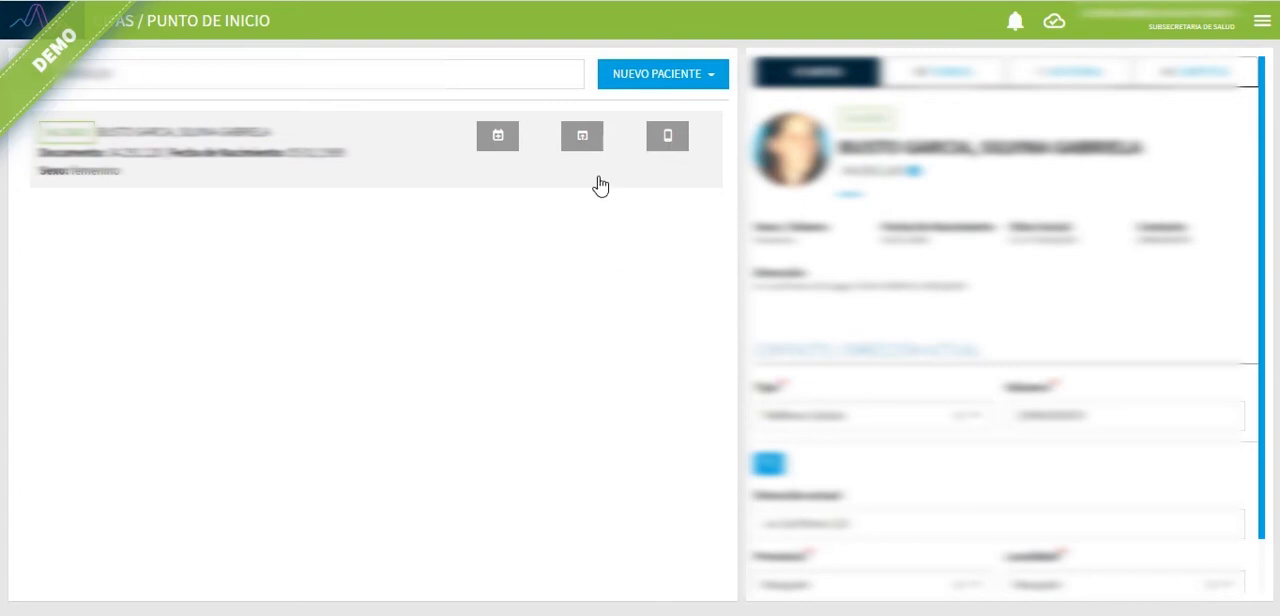
left_click(586, 143)
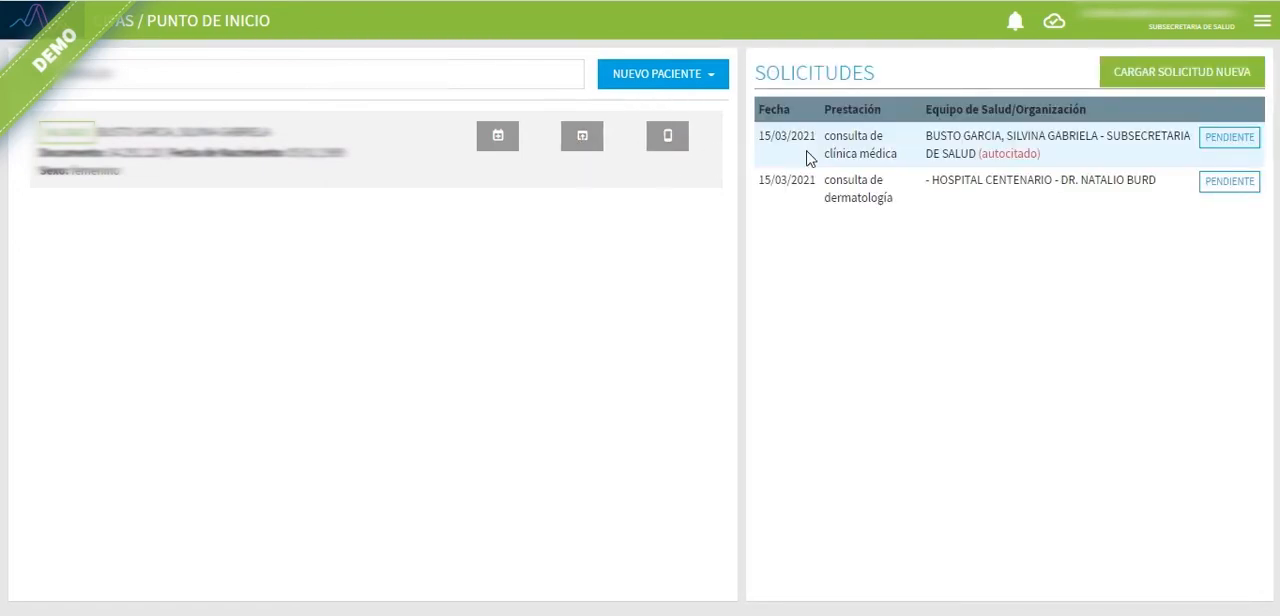
left_click(1162, 80)
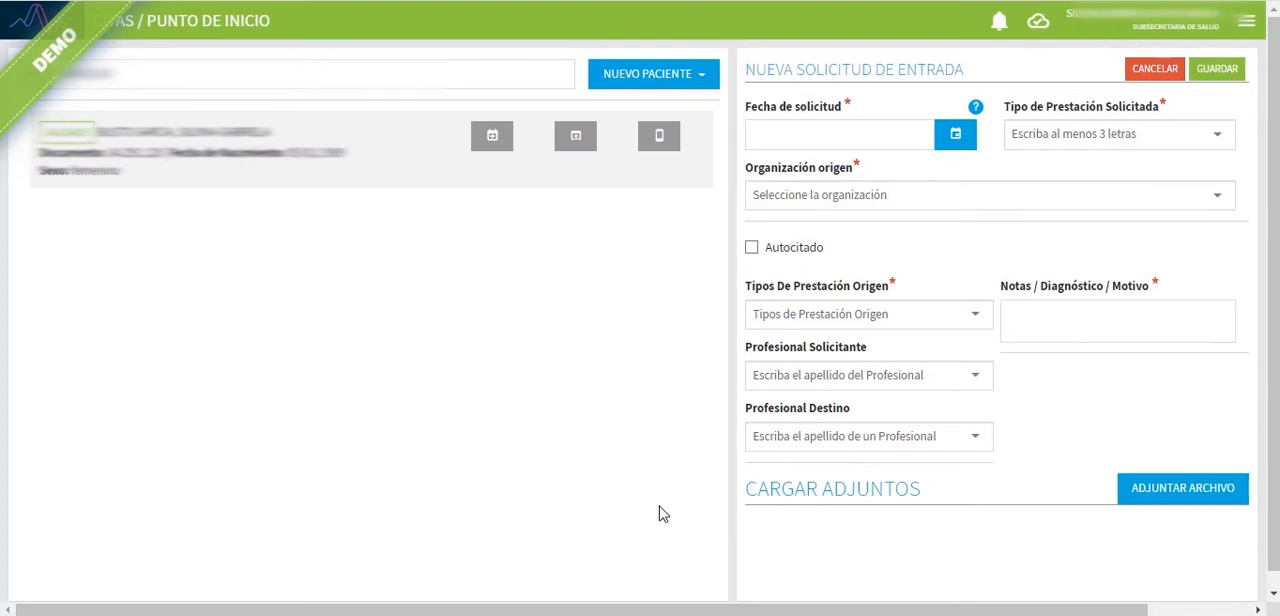
left_click(658, 140)
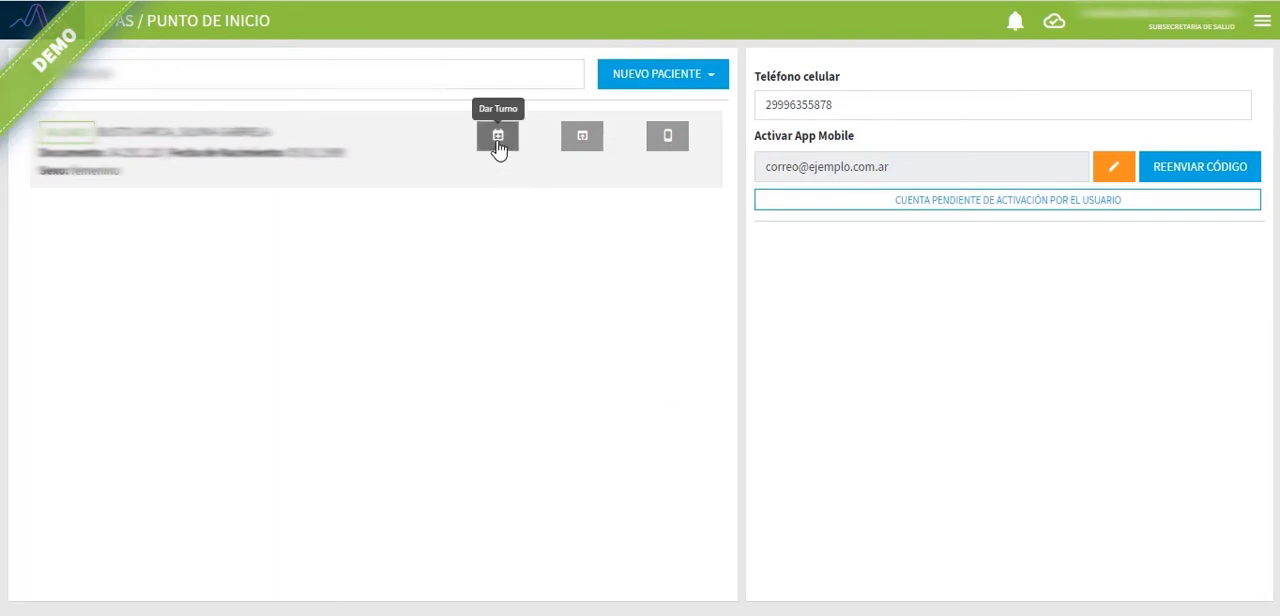
left_click(423, 164)
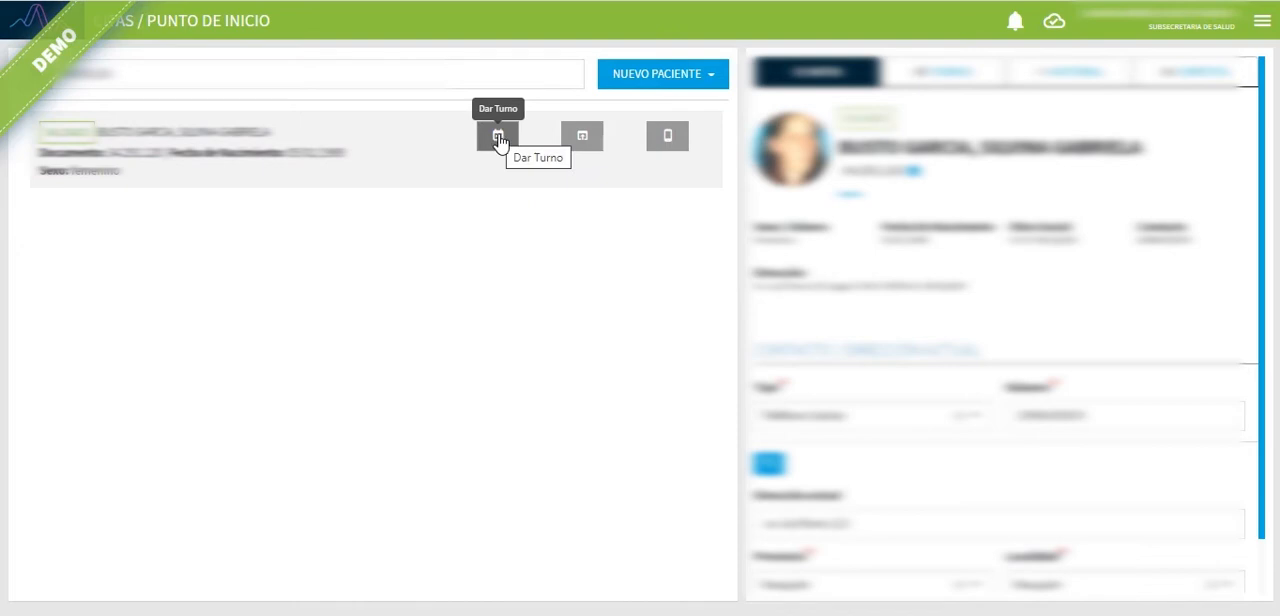
Step: Start giving the patient a turno and choose consulta de medicina general as the prestación
left_click(498, 140)
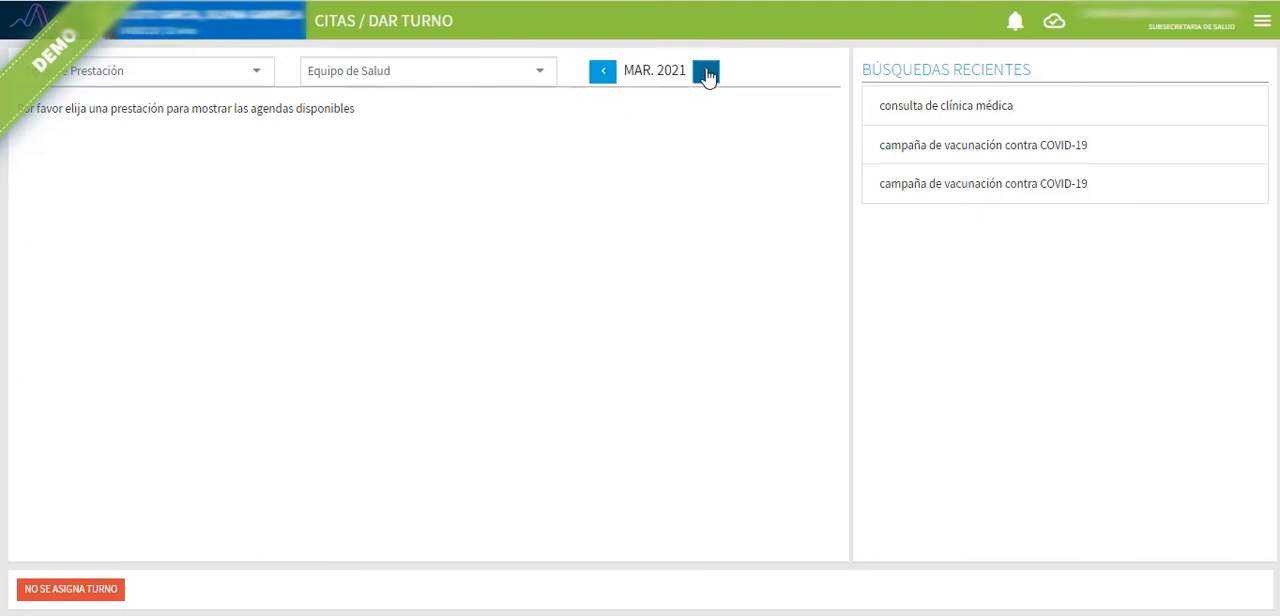
left_click(162, 70)
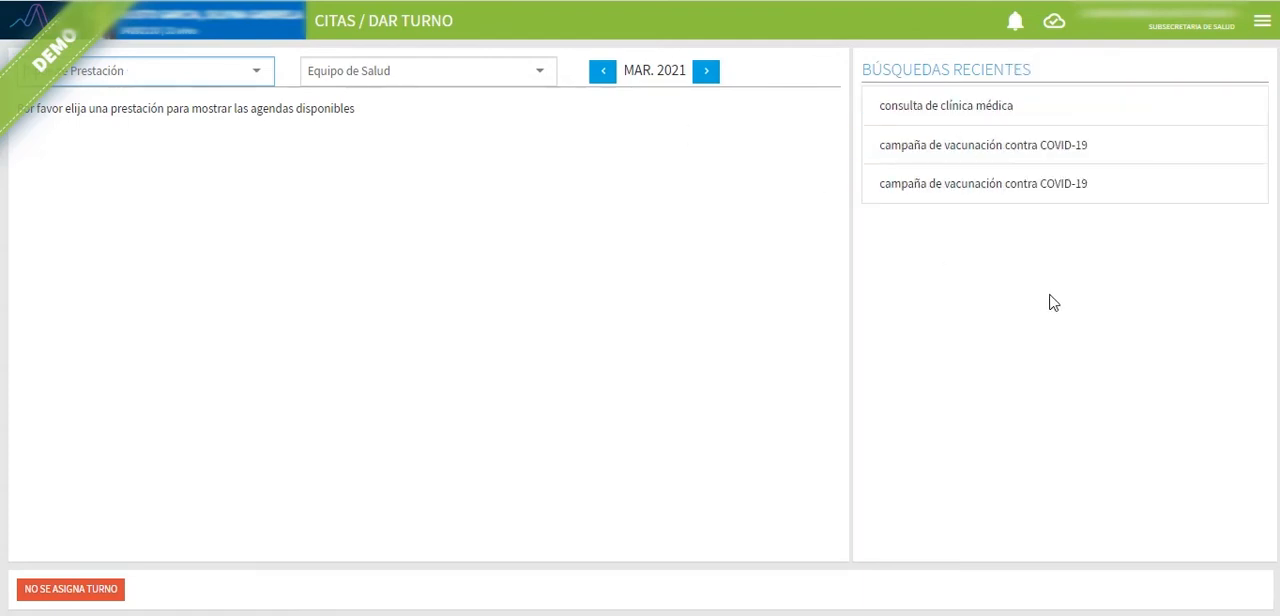
left_click(154, 71)
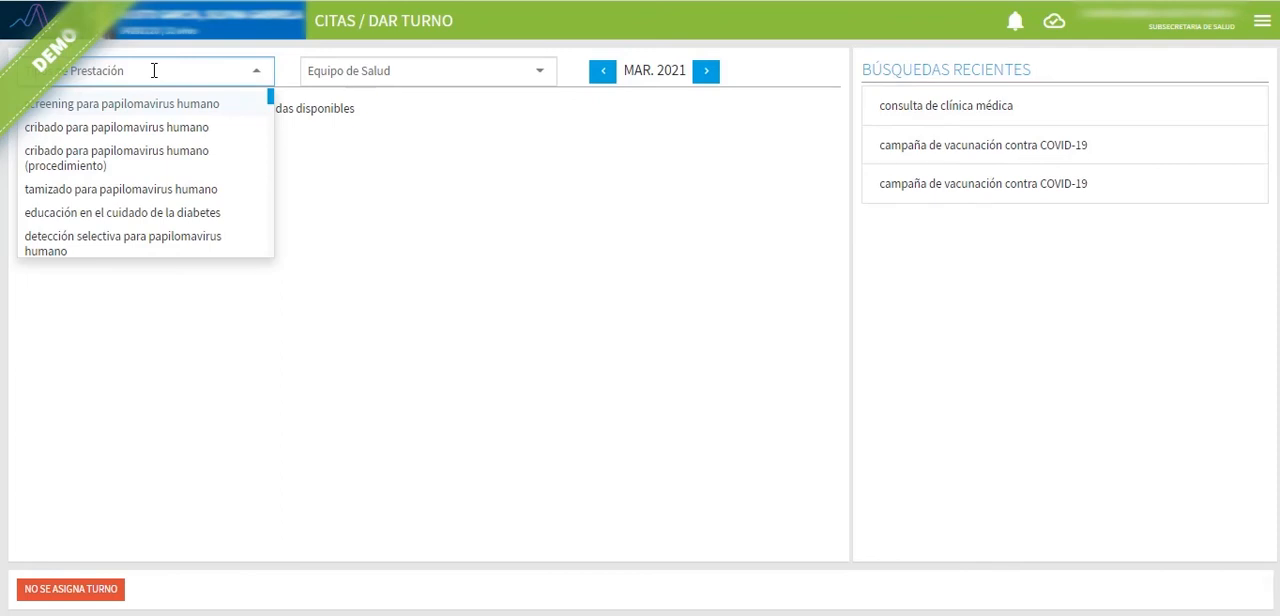
type("medic")
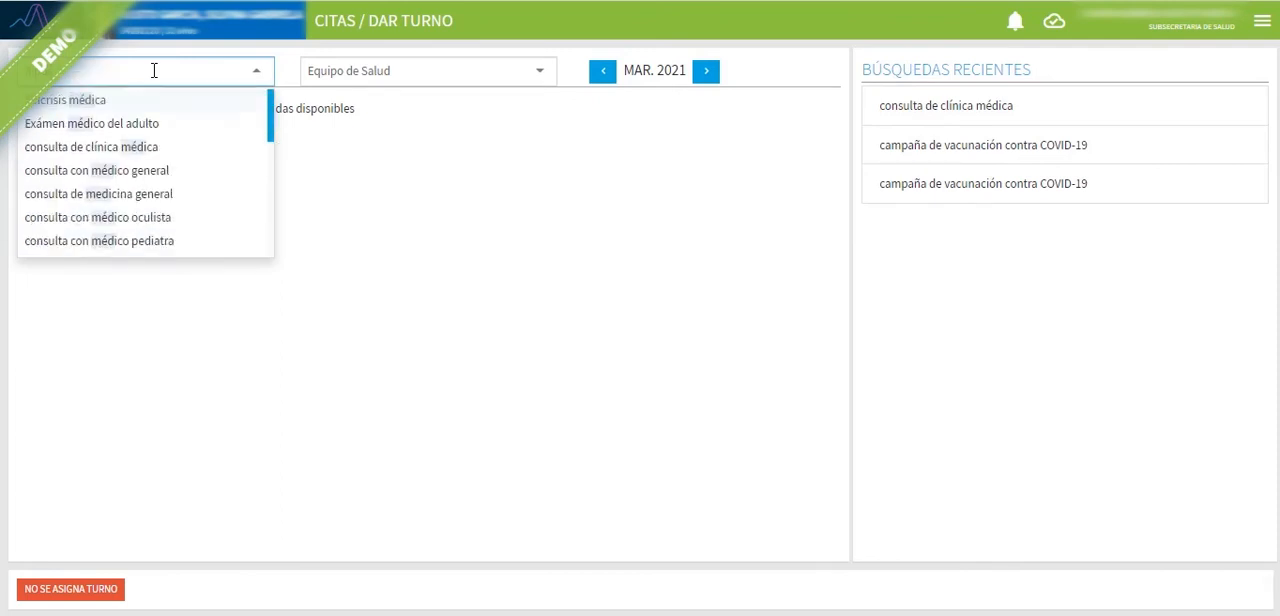
type(" gena")
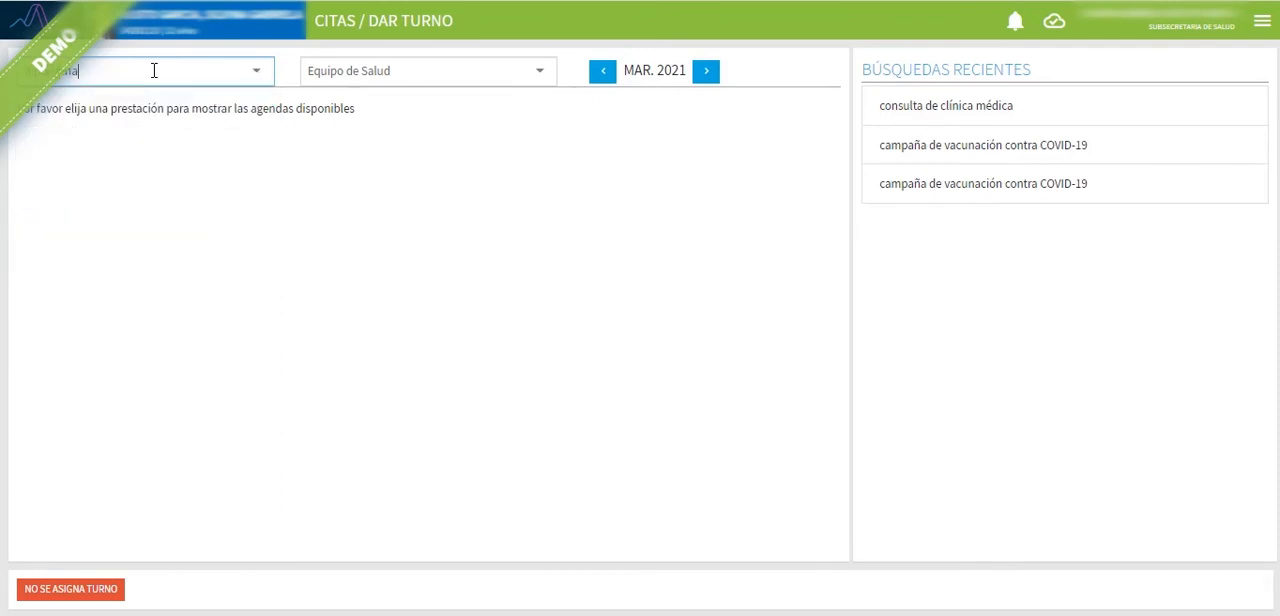
key("BackSpace")
type("er")
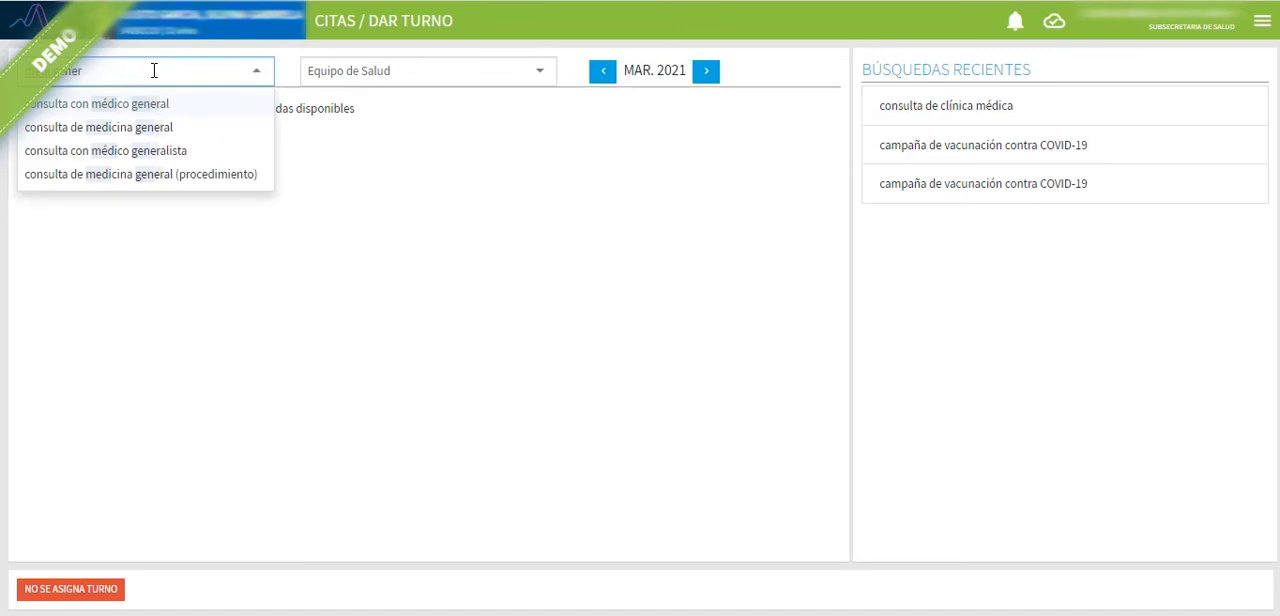
left_click(162, 131)
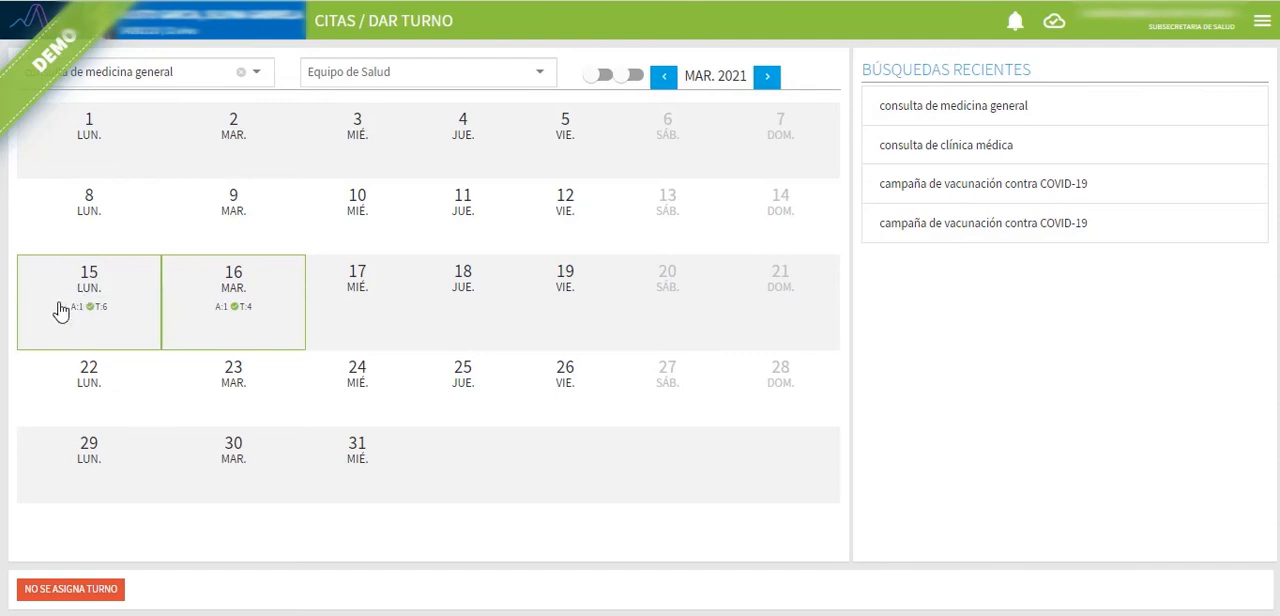
Step: Compare the turnos offered on 15 and 16 March 2021, and hide Saturdays and Sundays in the calendar
left_click(90, 297)
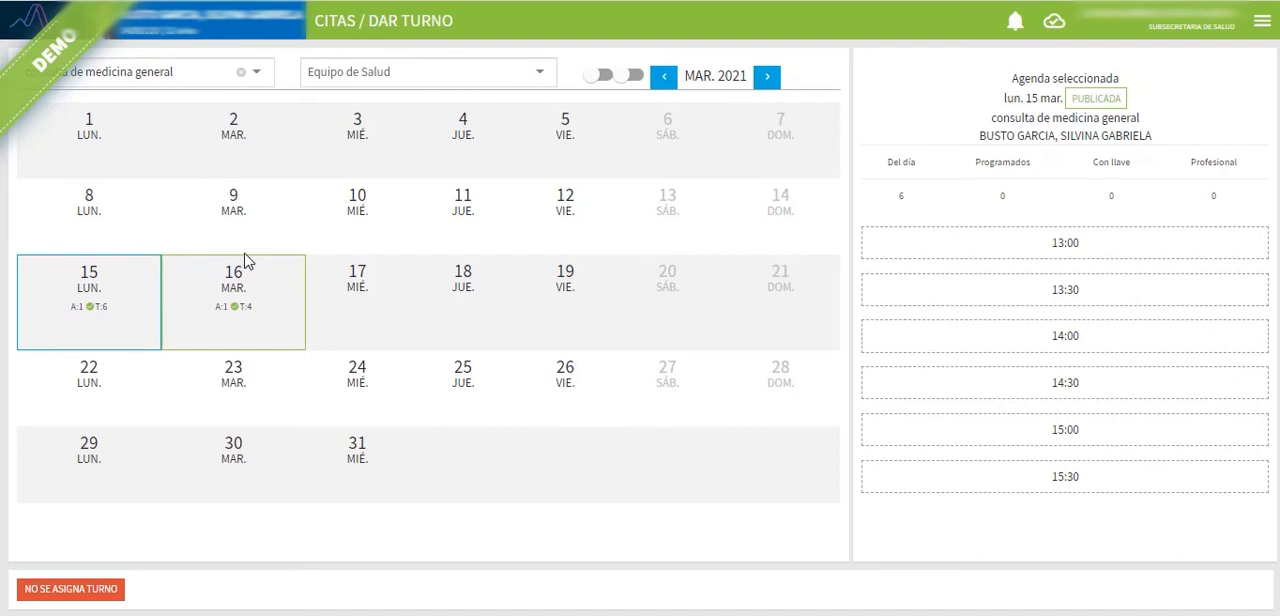
left_click(268, 326)
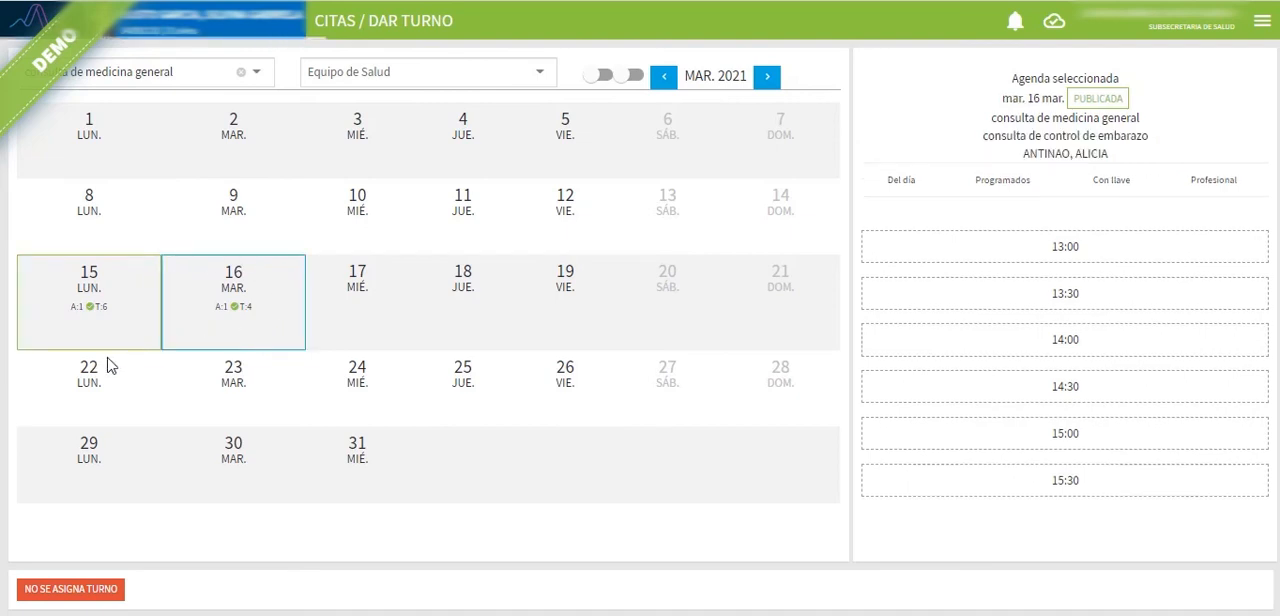
left_click(112, 309)
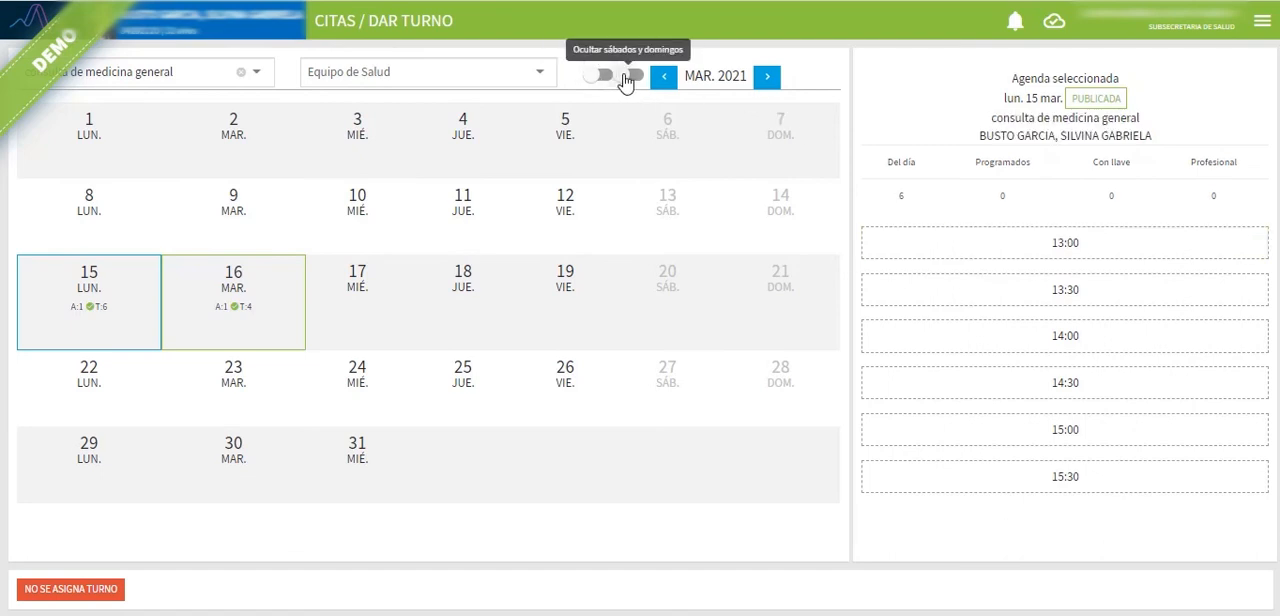
left_click(621, 78)
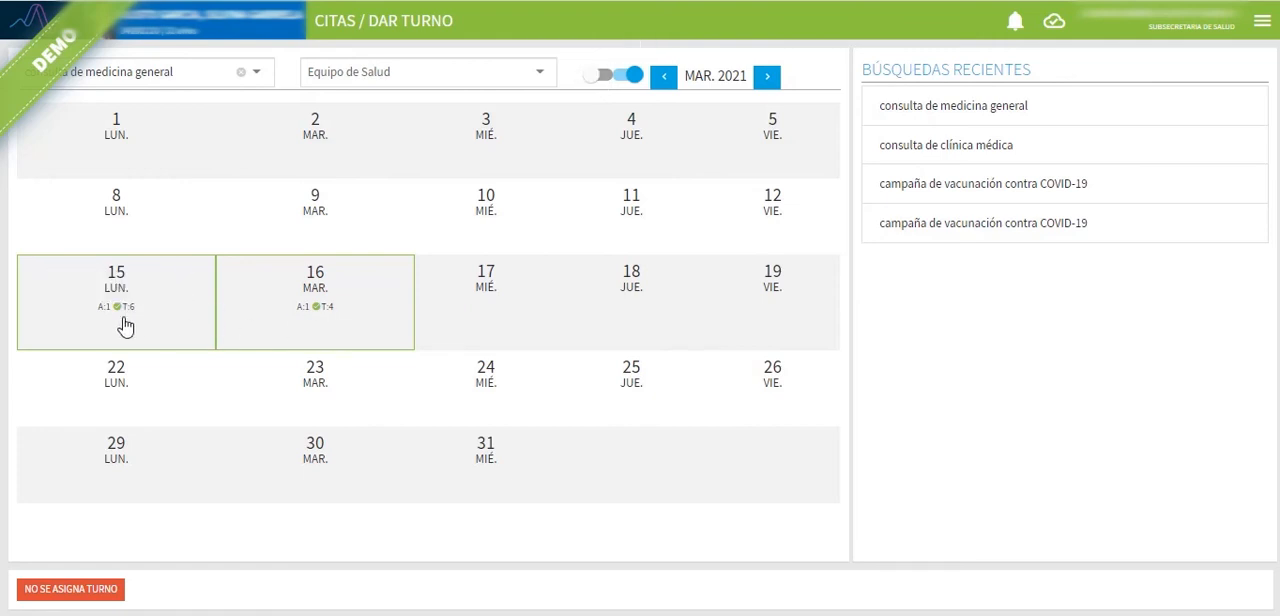
Step: Choose the 13:00 turno in the published medicina general agenda of 15 March 2021
left_click(607, 77)
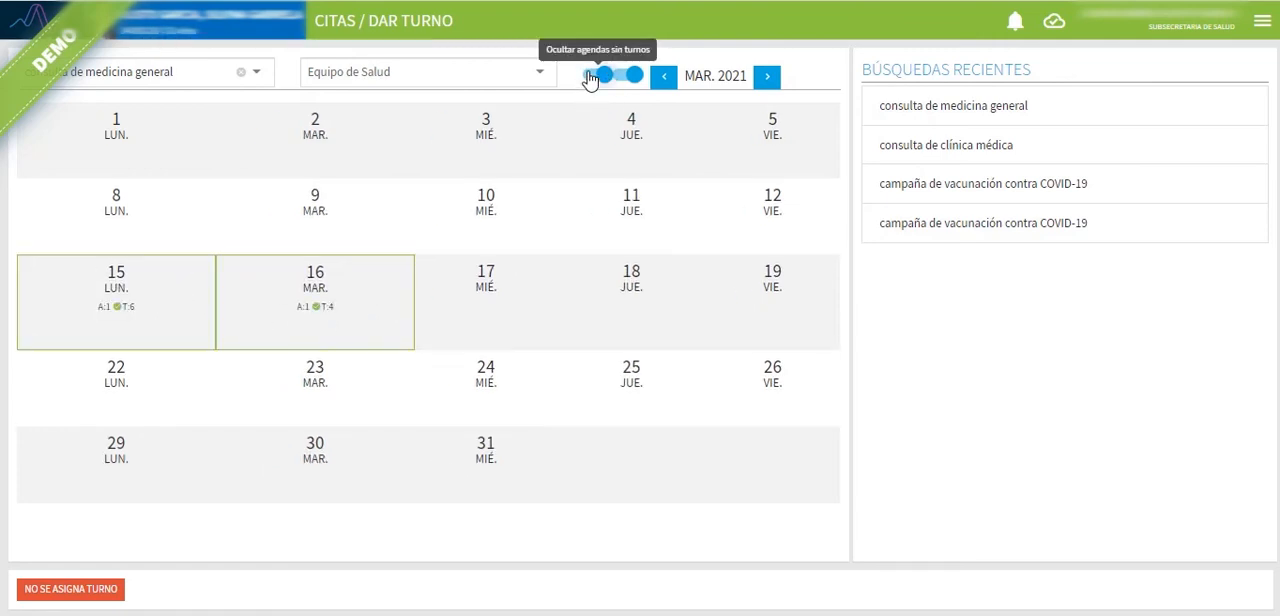
left_click(590, 77)
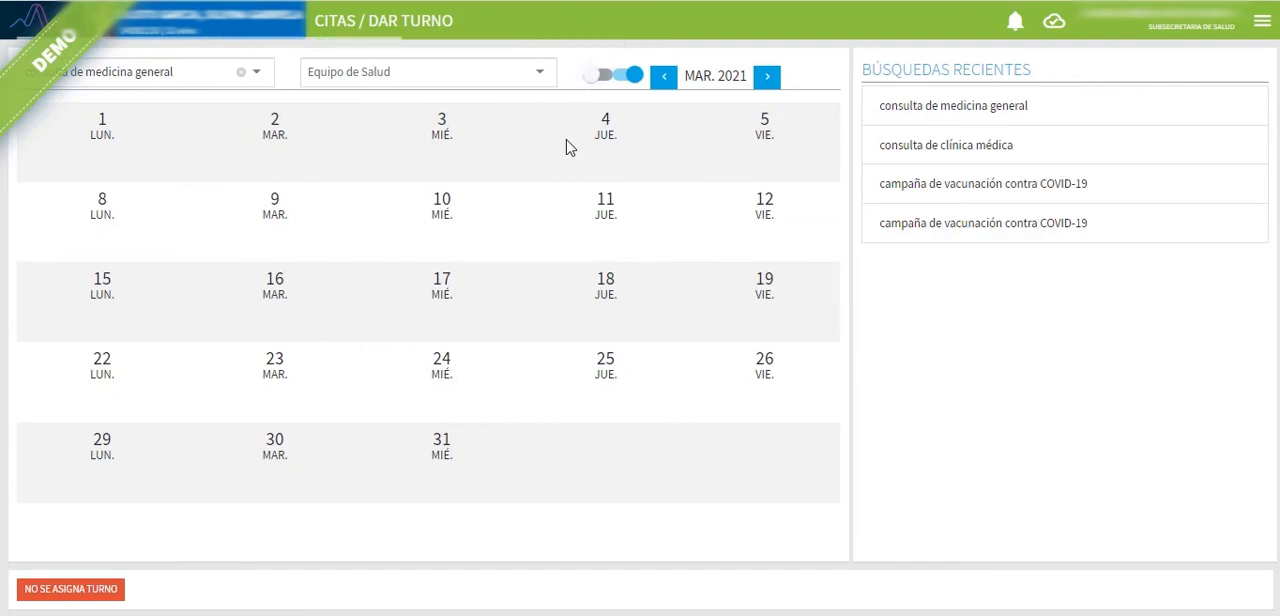
left_click(97, 320)
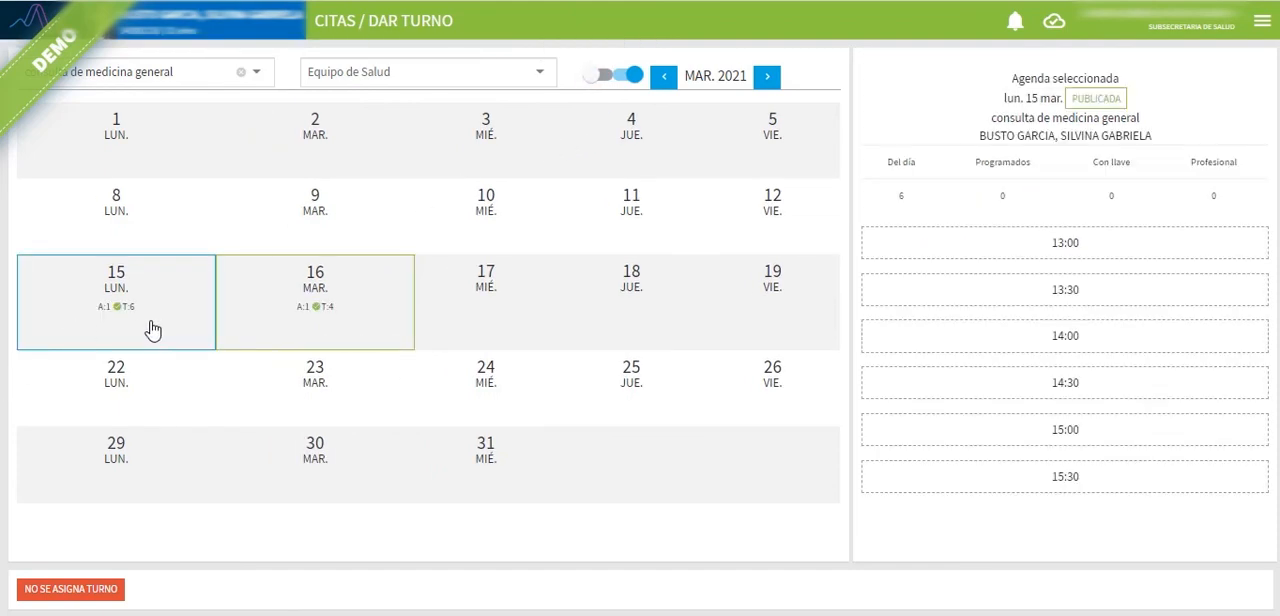
mouse_move(904, 162)
left_click(1053, 244)
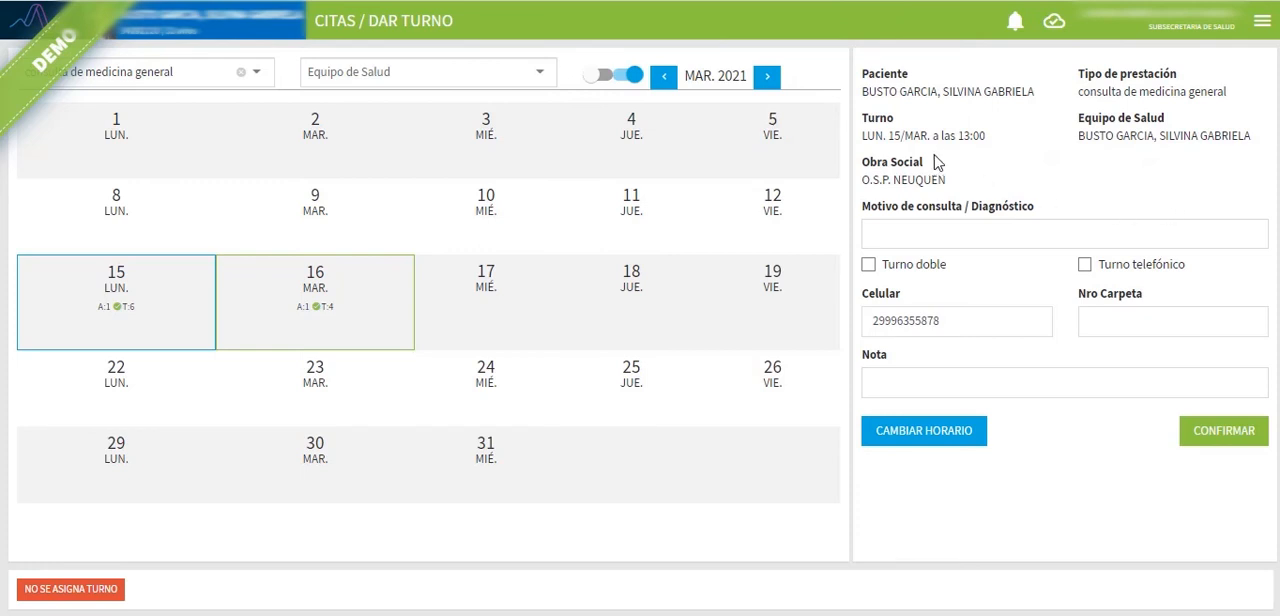
Step: Go through the turno's motivo, celular, carpeta and nota fields without adding data, and confirm the 13:00 turno
left_click(931, 233)
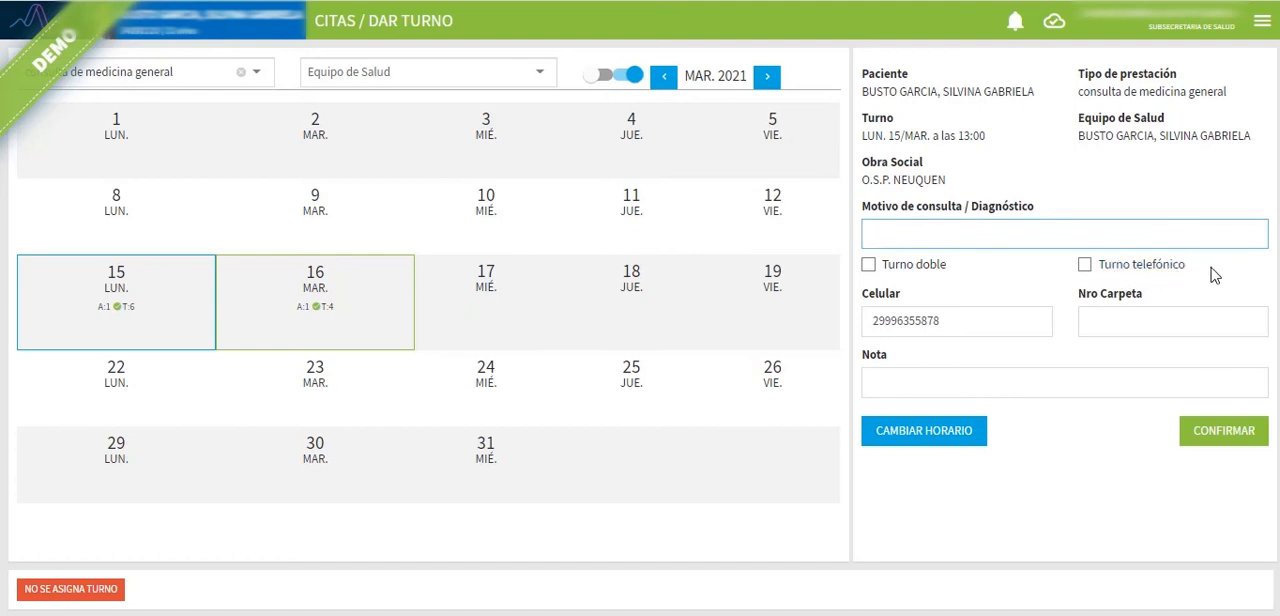
left_click(963, 319)
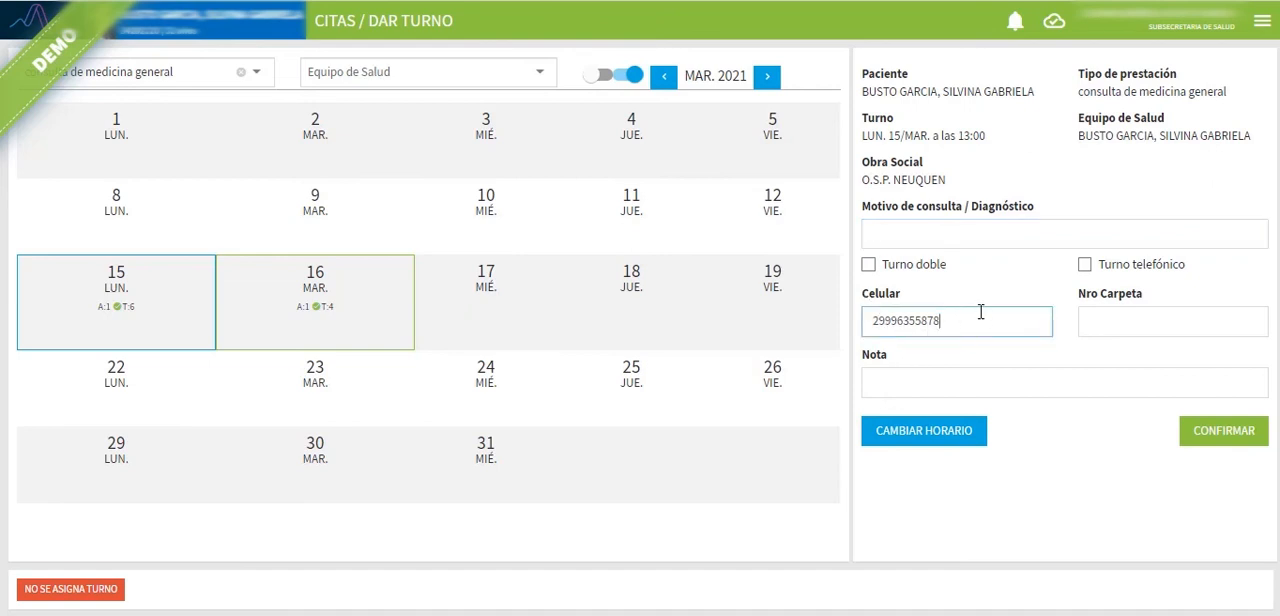
left_click(1117, 322)
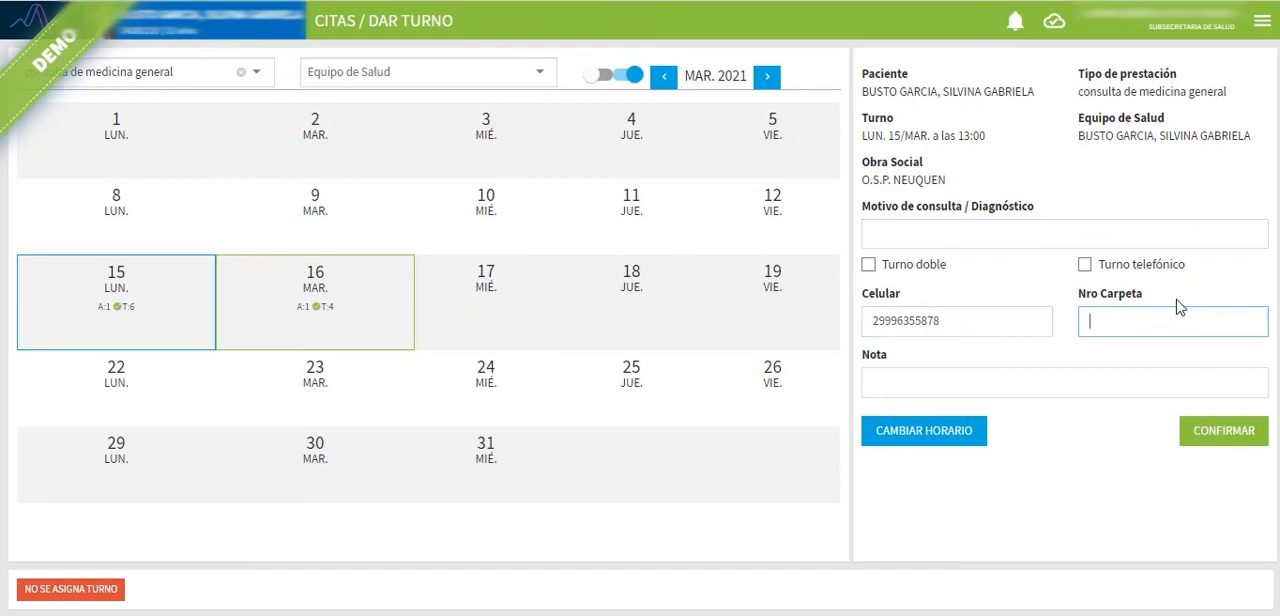
left_click(921, 382)
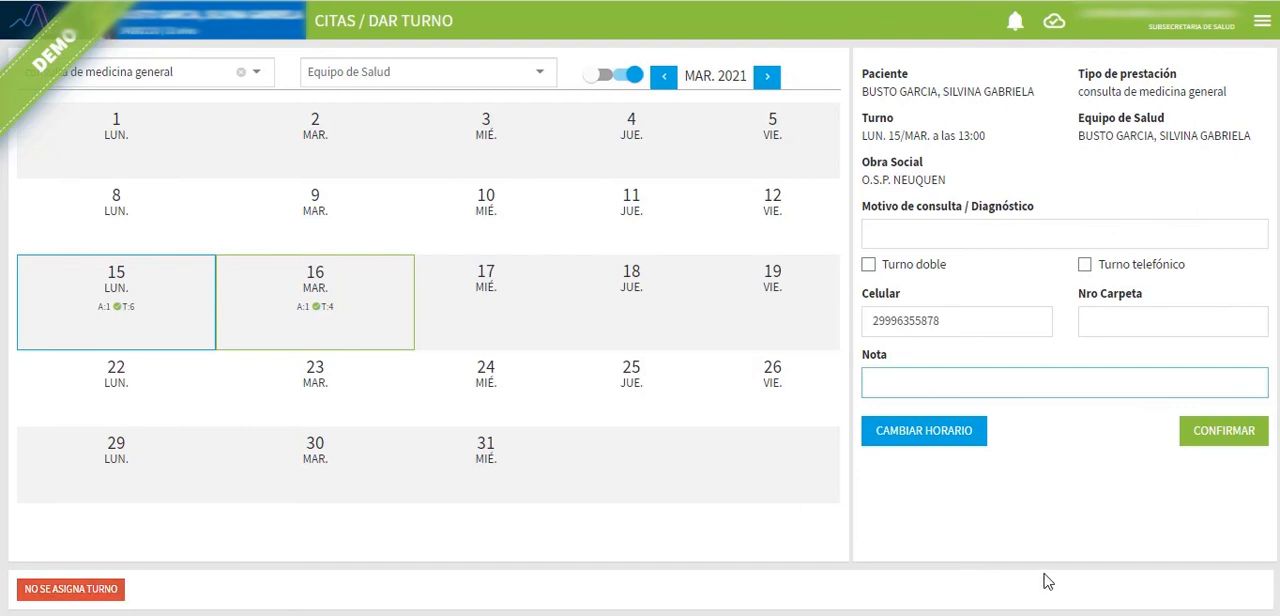
left_click(1226, 434)
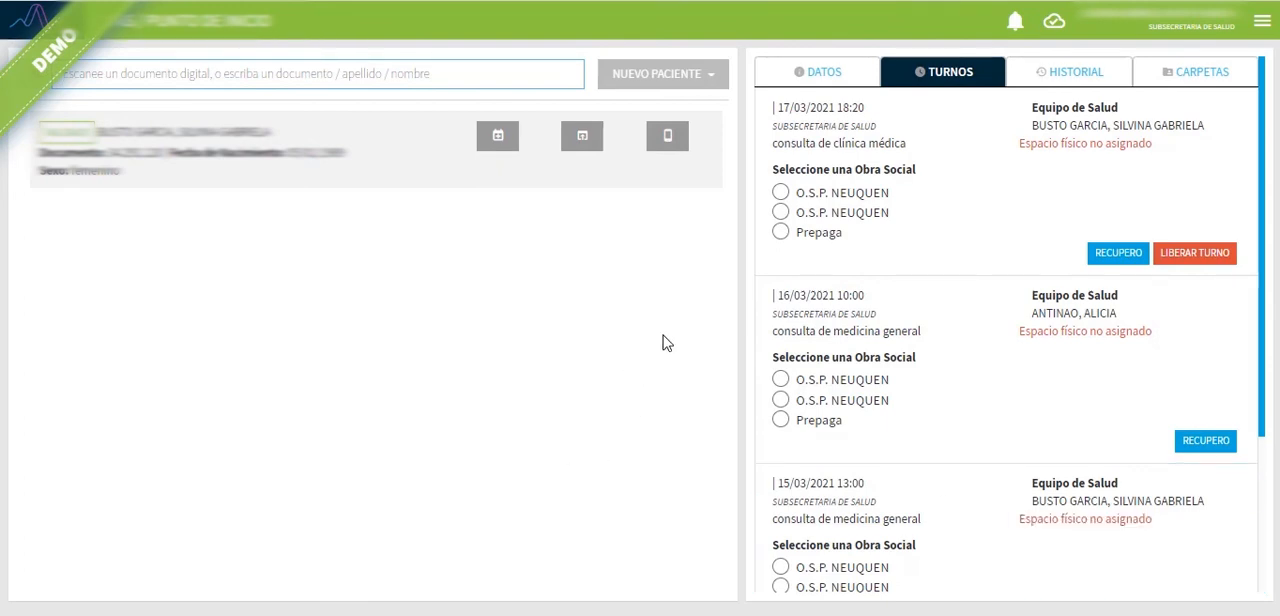
Step: Review the patient's list of turnos and the prepaga options for the attended turno of 15/03/2021 at 09:00
scroll(860, 363, "down", 3)
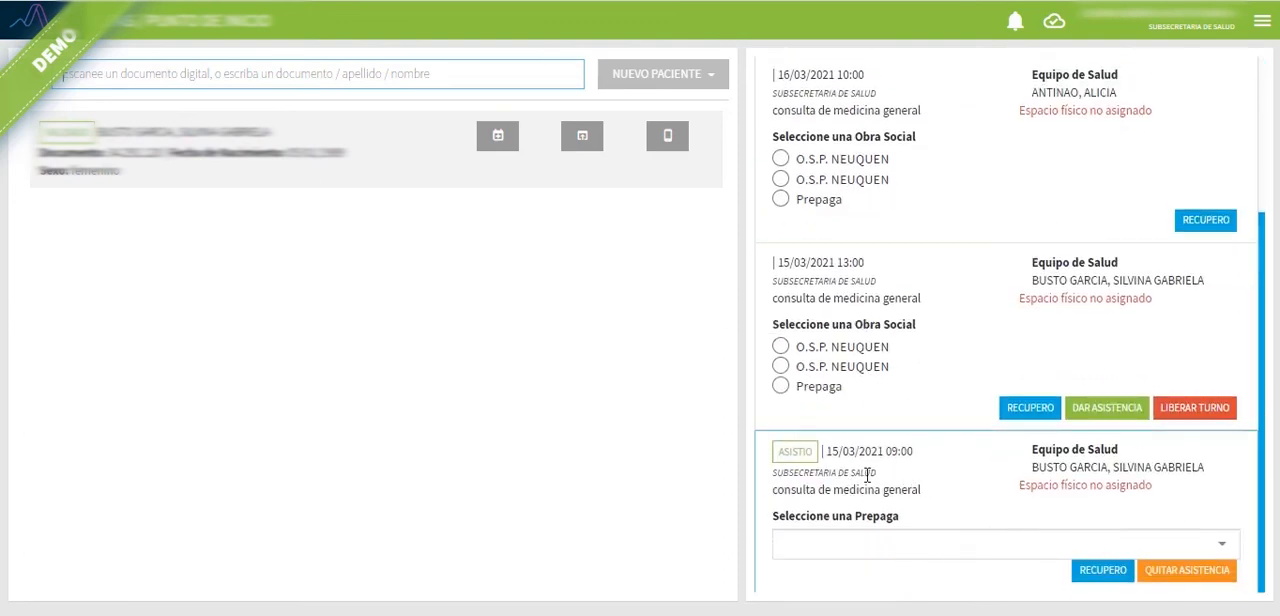
left_click(900, 551)
scroll(912, 480, "down", 2)
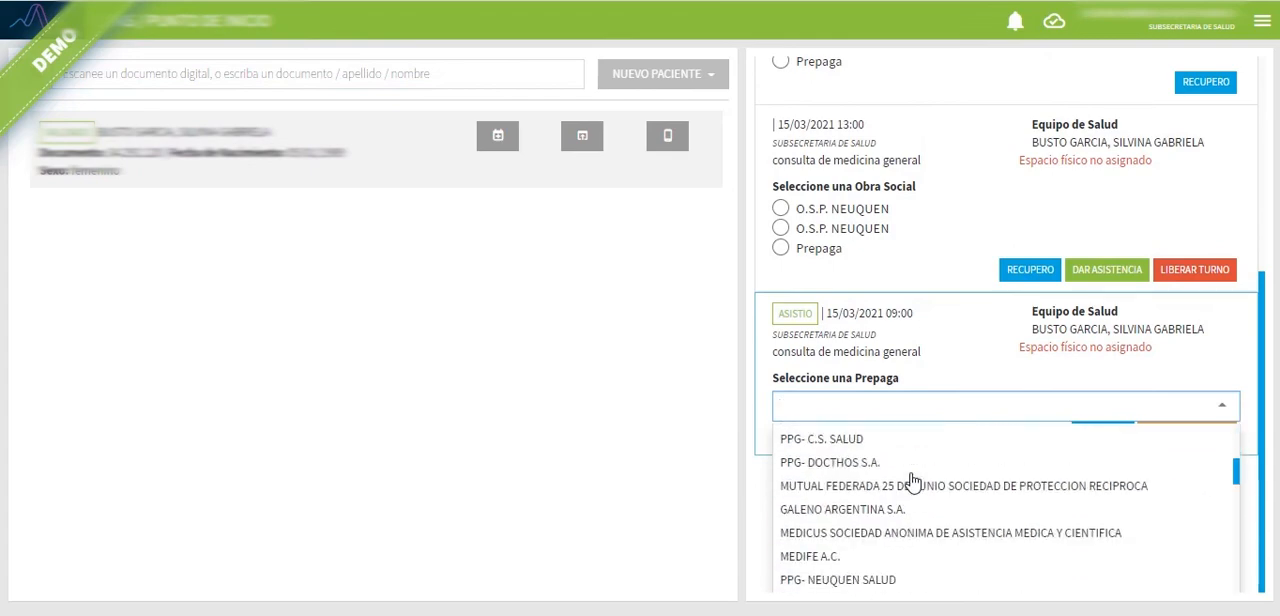
scroll(912, 480, "up", 10)
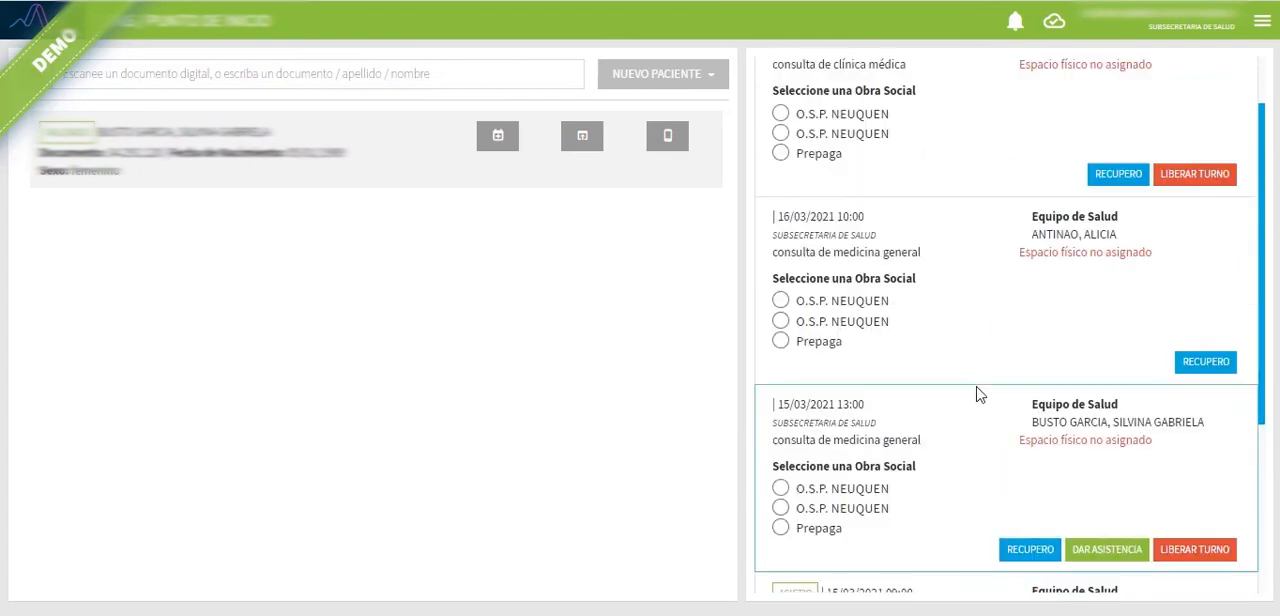
scroll(971, 525, "down", 2)
left_click(982, 451)
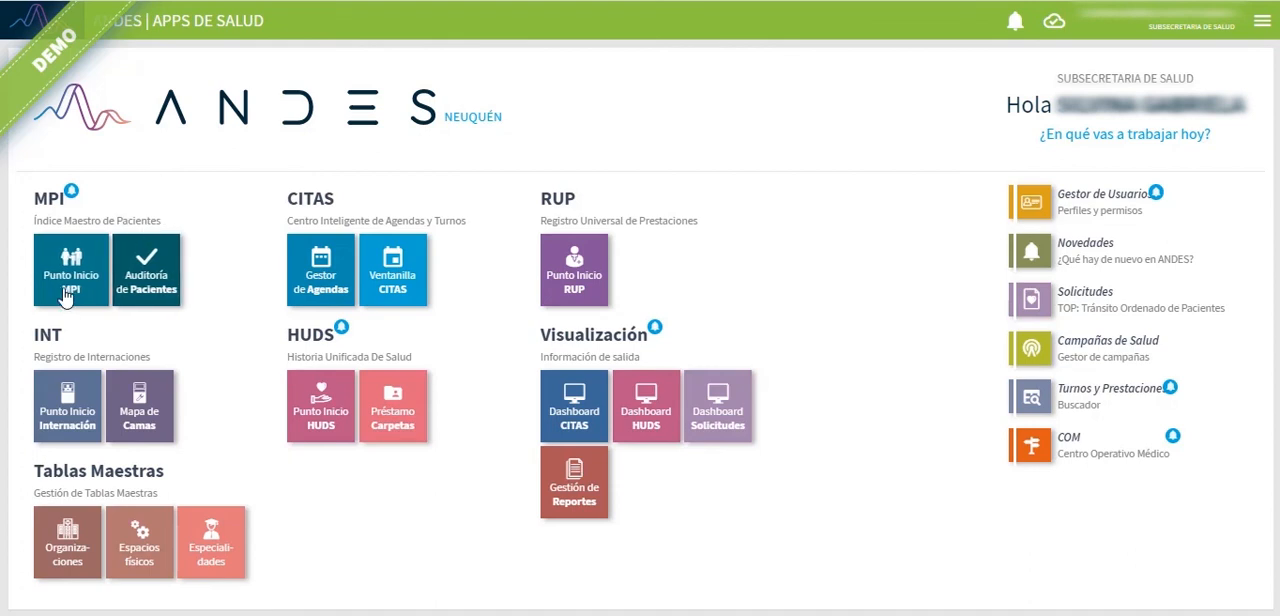
Step: Search for a patient by document number in Ventanilla CITAS and examine the types of new patient that can be registered
left_click(408, 278)
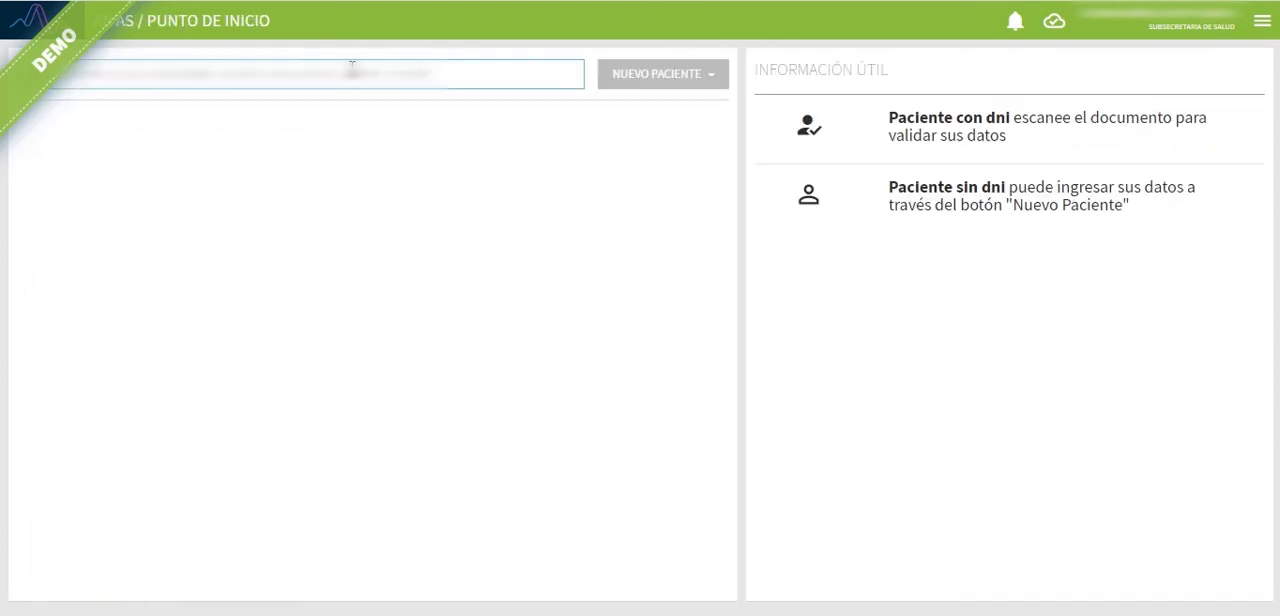
type("3")
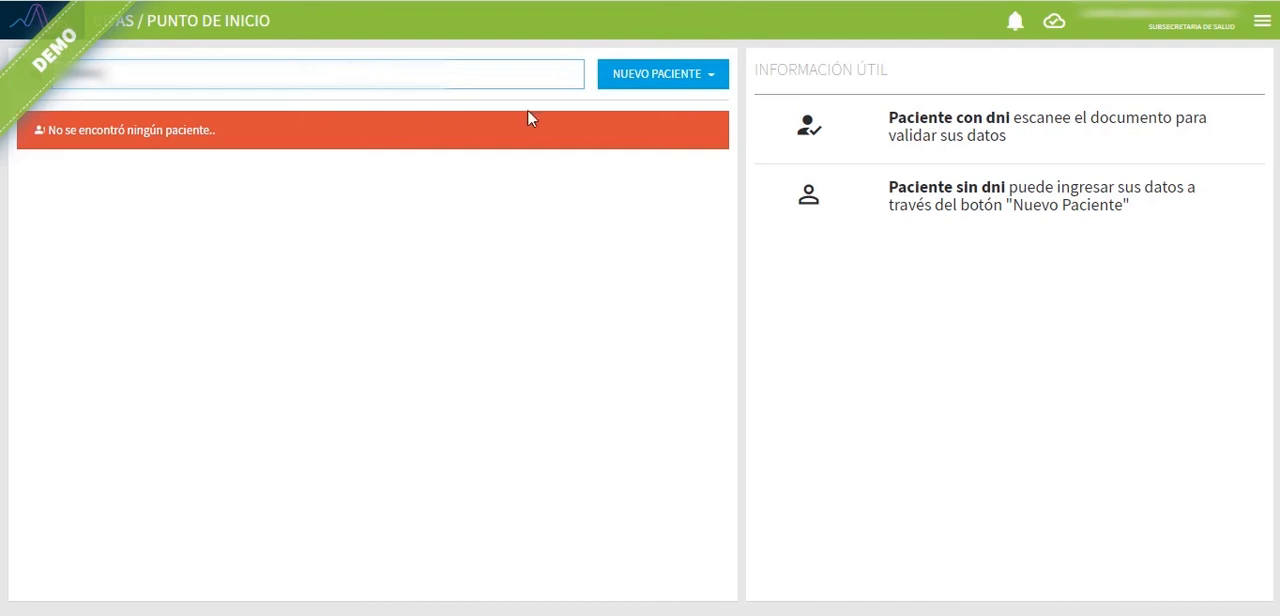
left_click(665, 76)
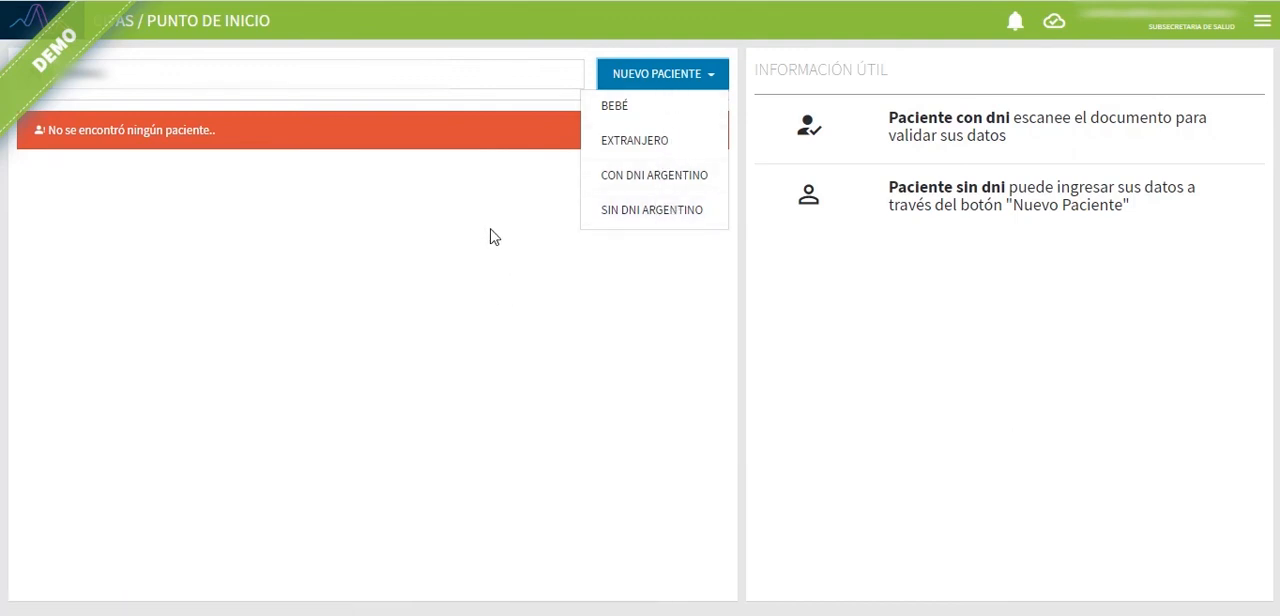
left_click(393, 227)
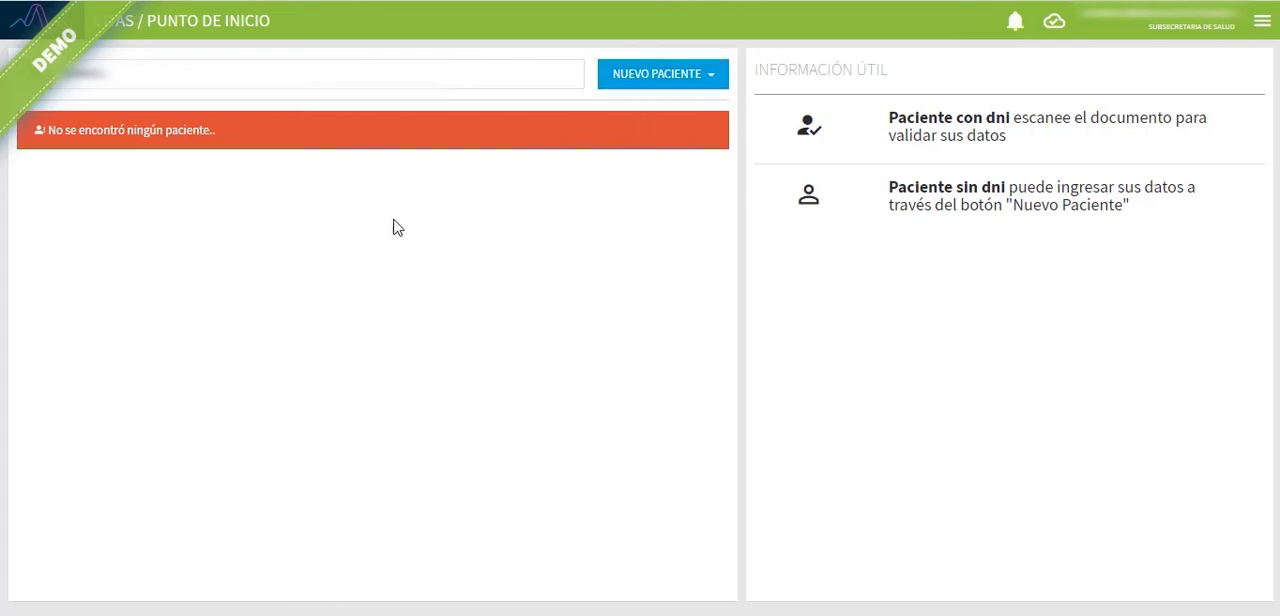
Step: Replace the patient search text with the copied patient identifier and search again
left_click_drag(111, 73, 44, 66)
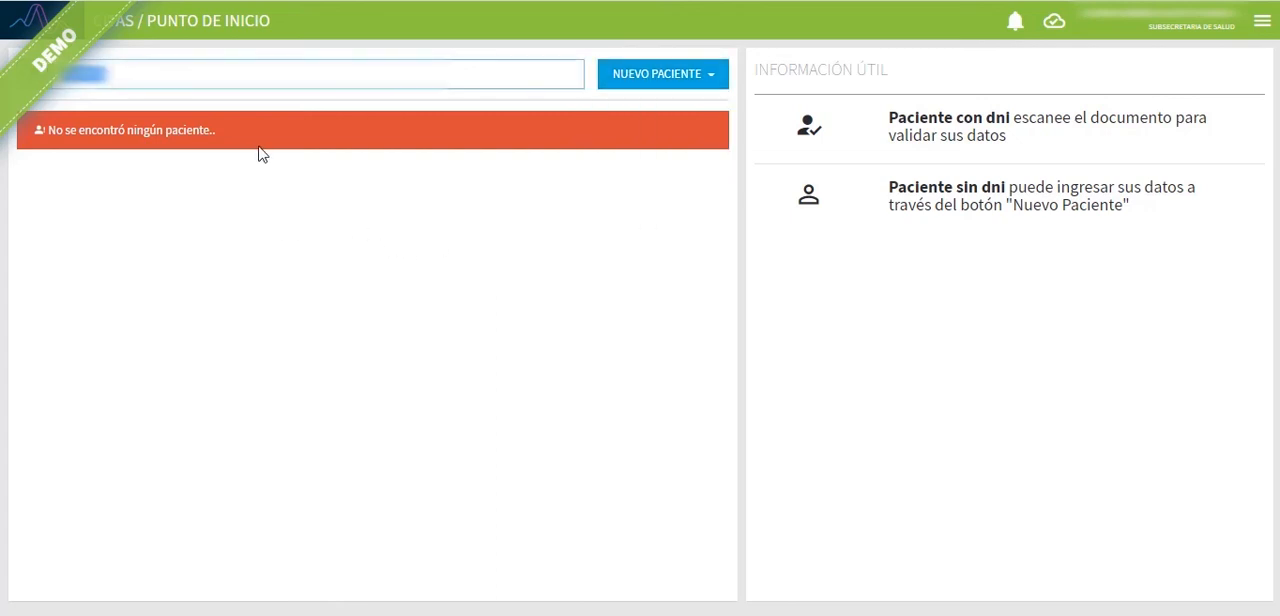
key("ctrl+v")
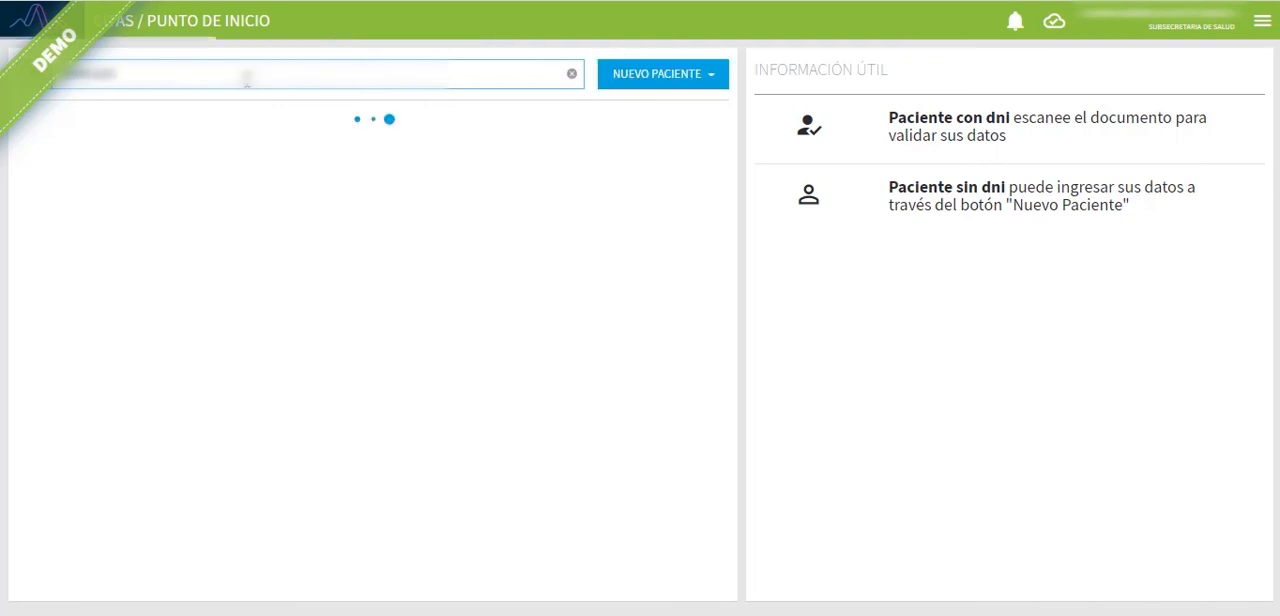
left_click(327, 166)
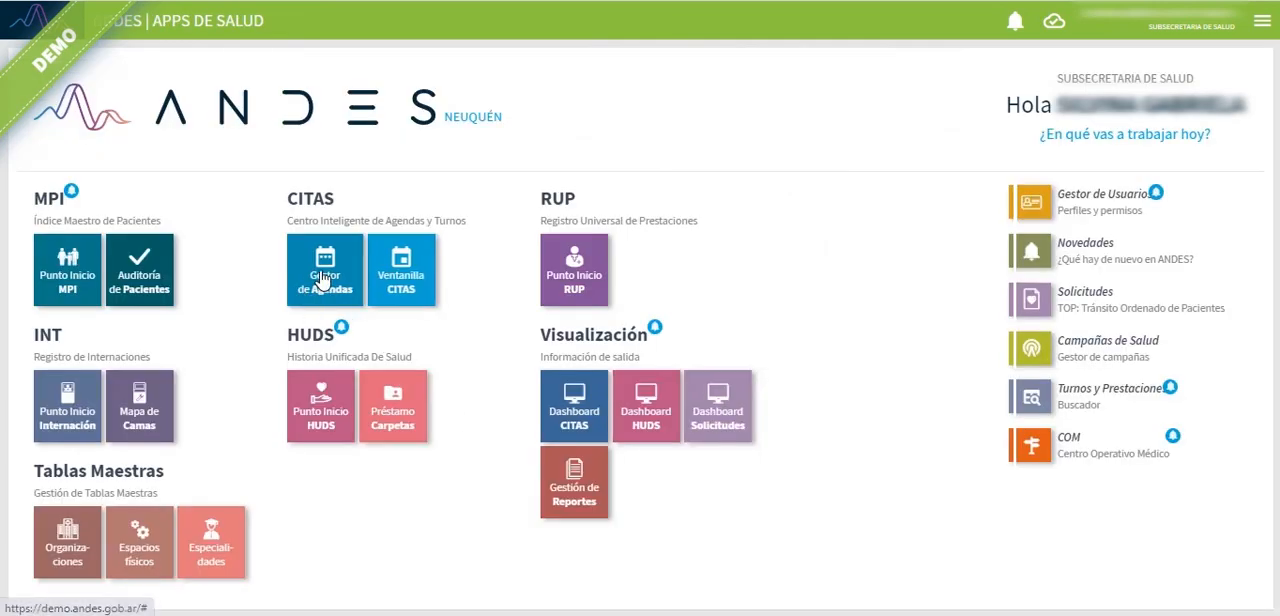
Step: In Gestor de Agendas, suspend the 15/03/2021 13:00 to 16:00 medicina general agenda with profesional as the suspension reason
left_click(321, 281)
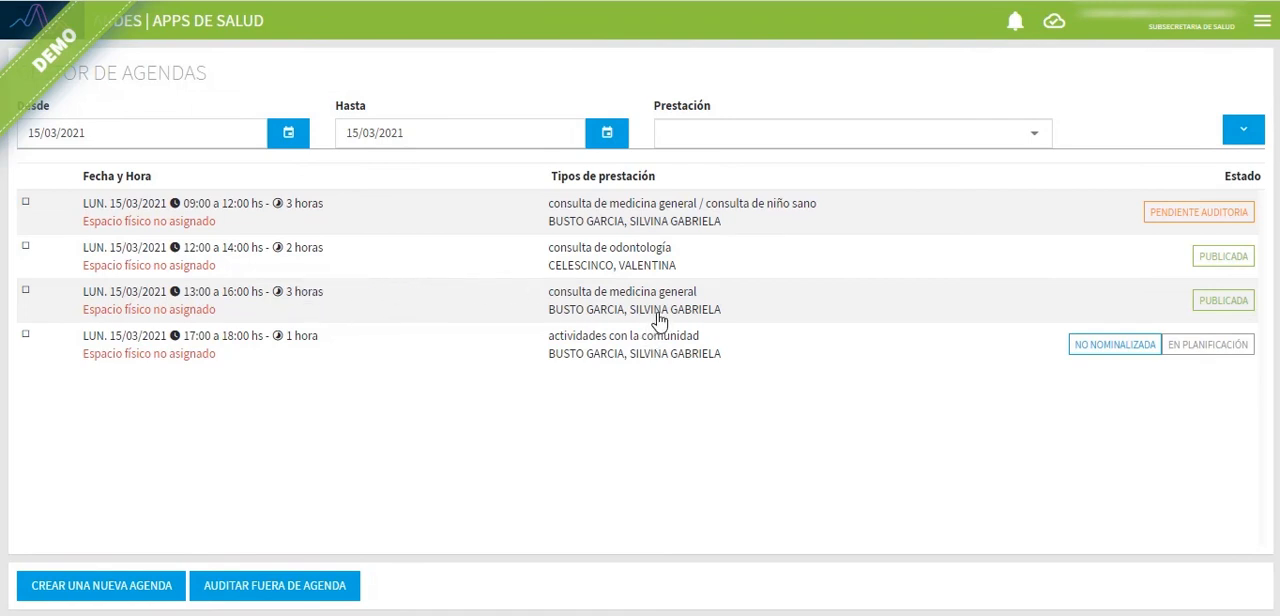
left_click(860, 306)
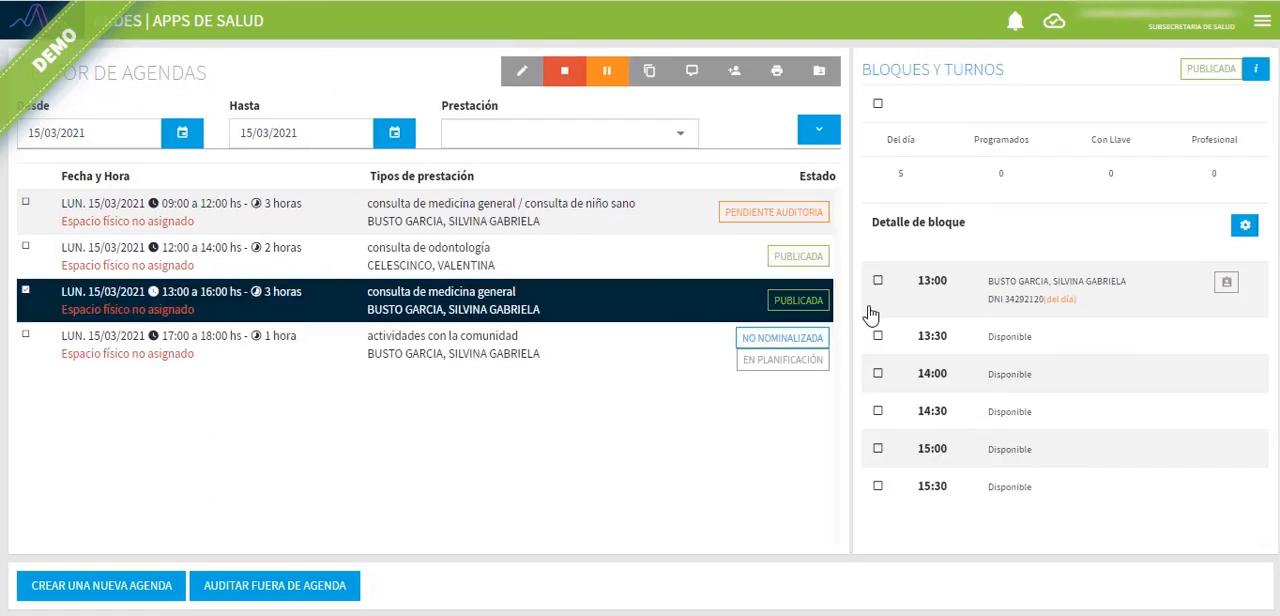
left_click(557, 90)
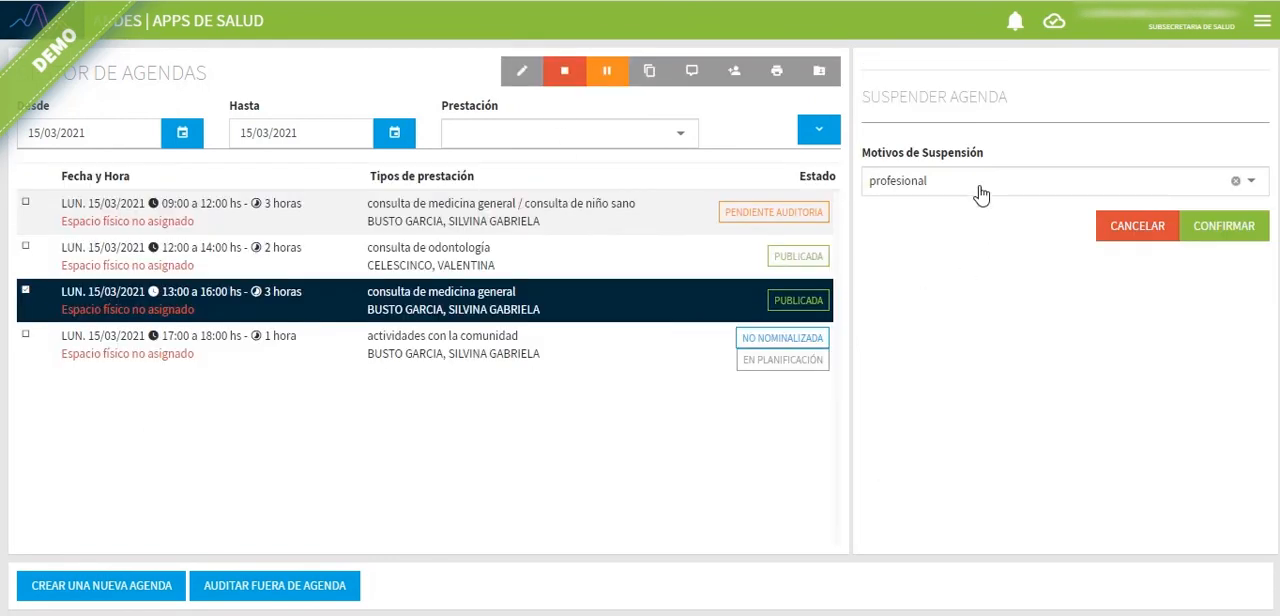
left_click(979, 183)
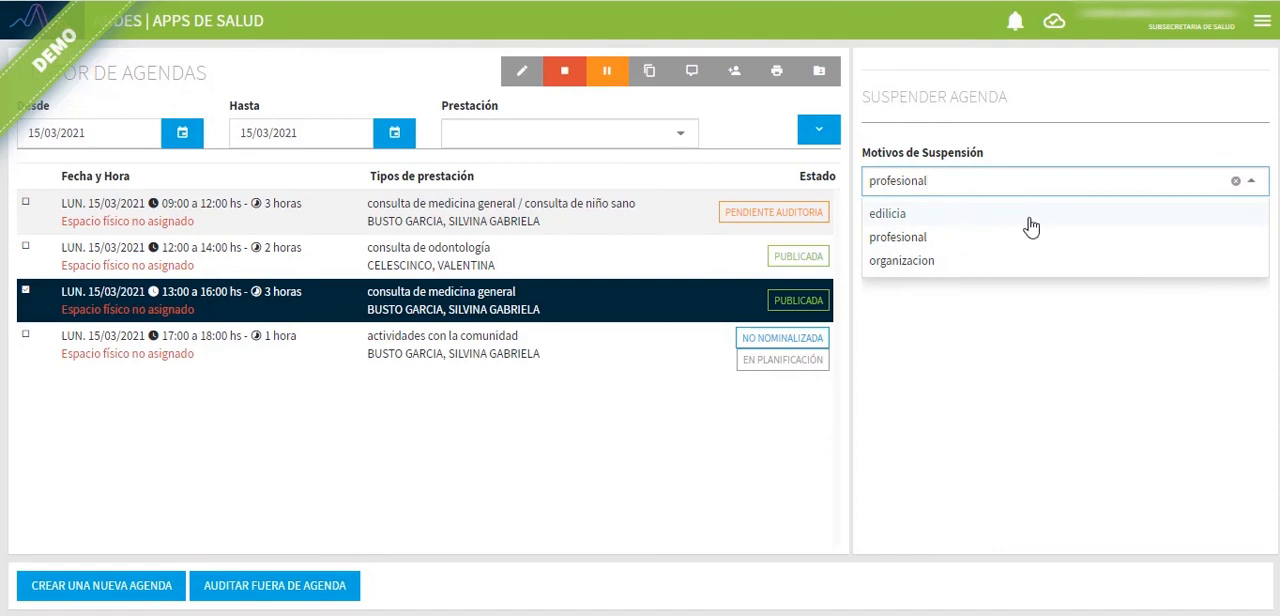
left_click(935, 241)
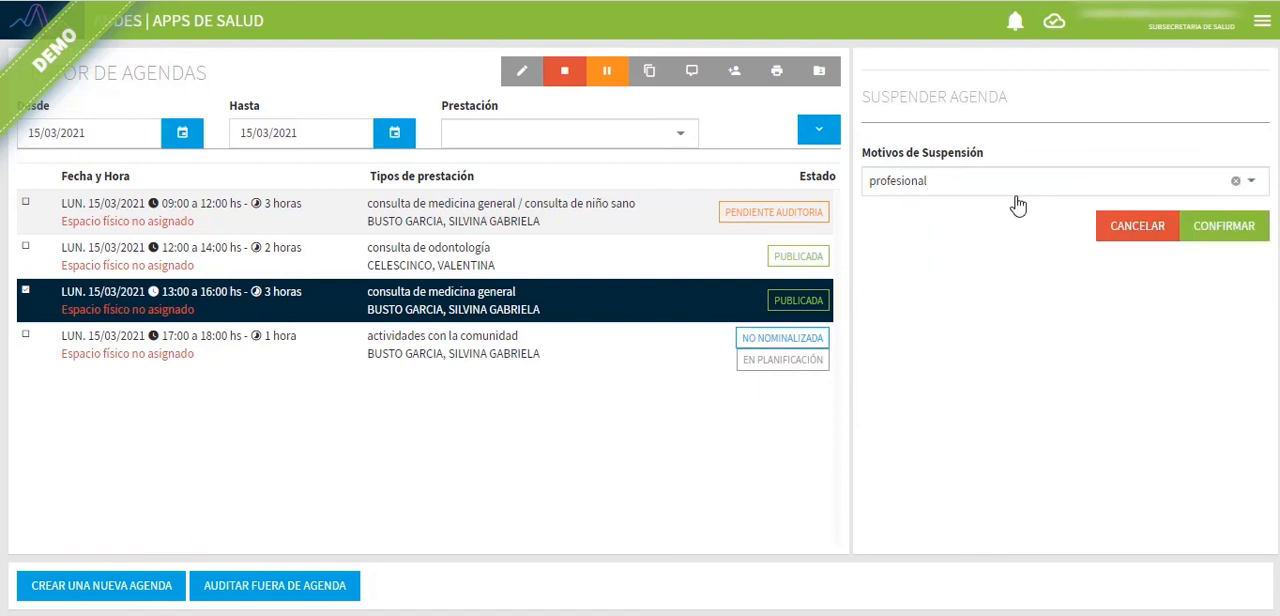
left_click(1247, 230)
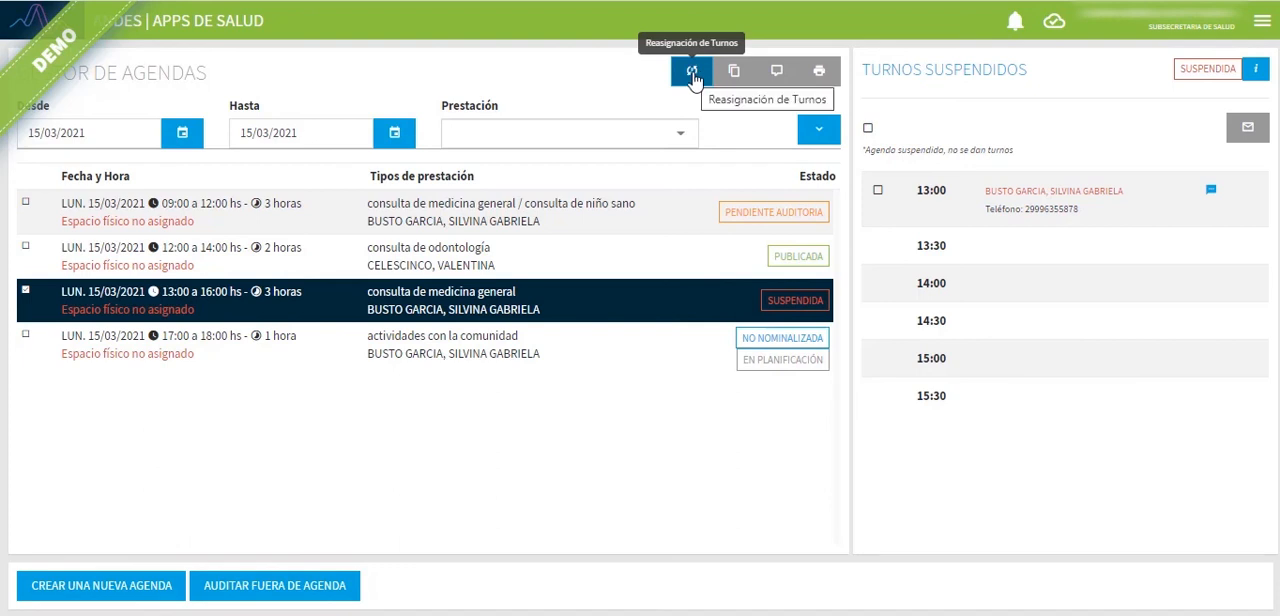
Step: Open turno reassignment for the suspended agenda, select its 13:00 turno and compare the original professional with the candidate agenda's equipo de salud
left_click(692, 76)
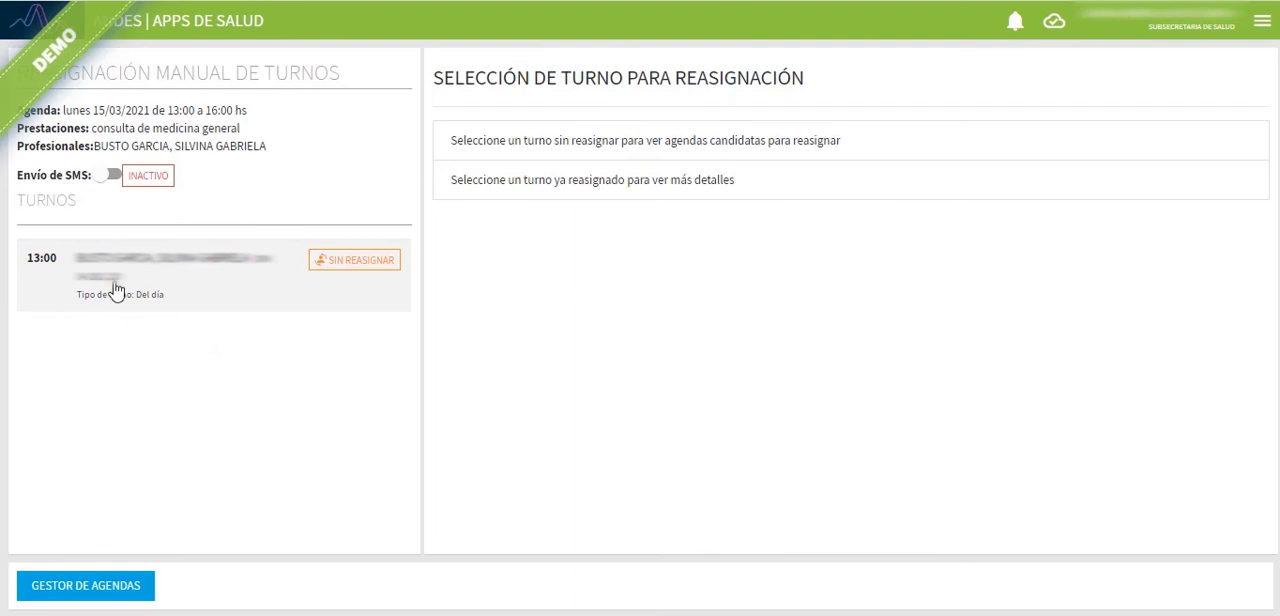
left_click(226, 288)
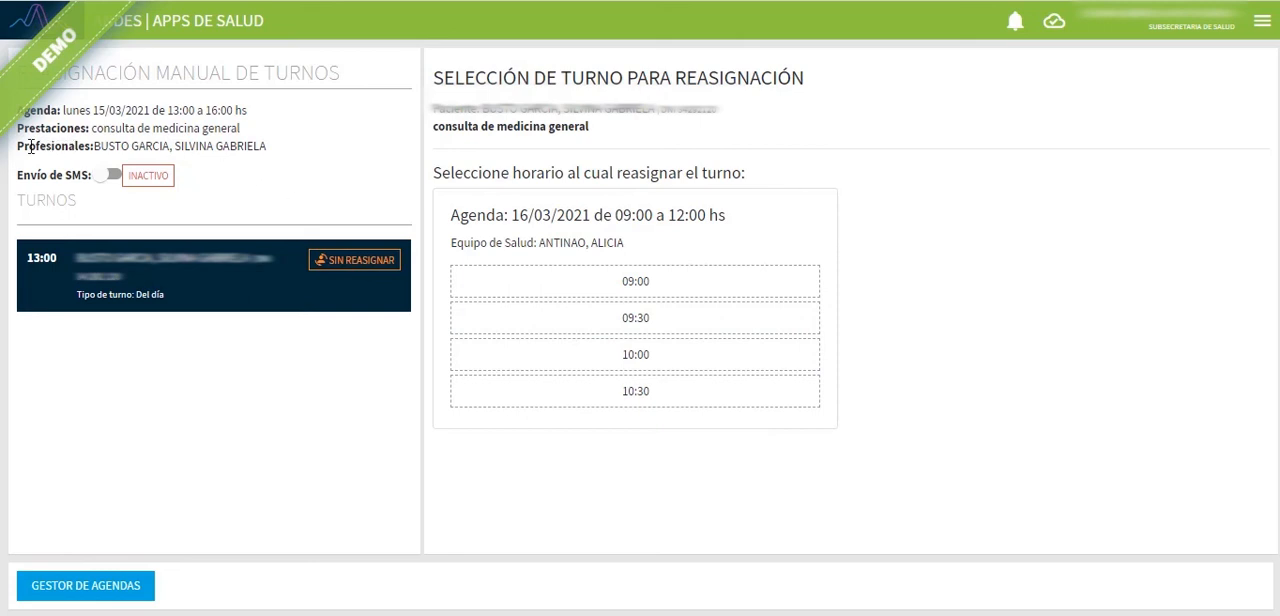
left_click_drag(21, 146, 191, 146)
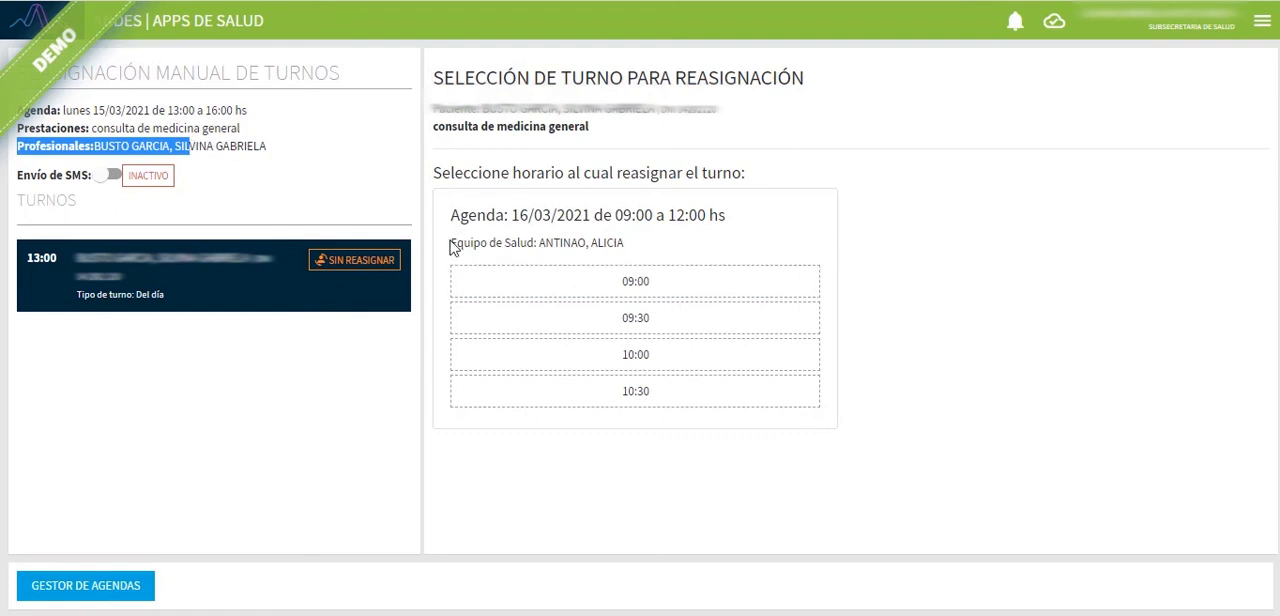
left_click_drag(451, 243, 665, 252)
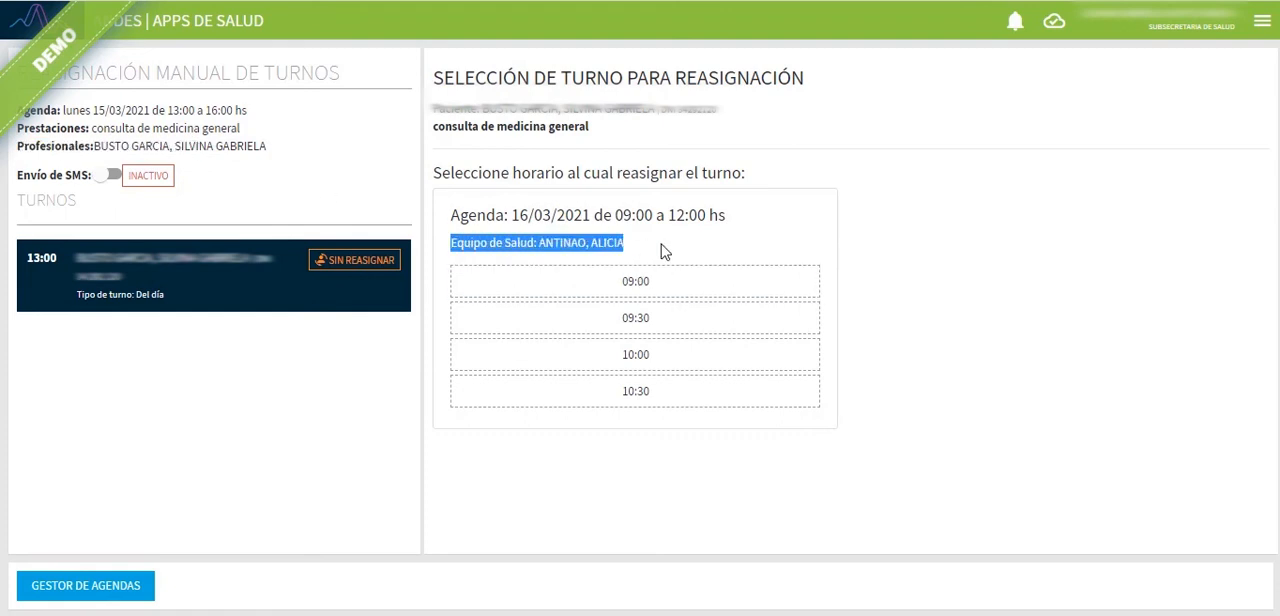
left_click(670, 249)
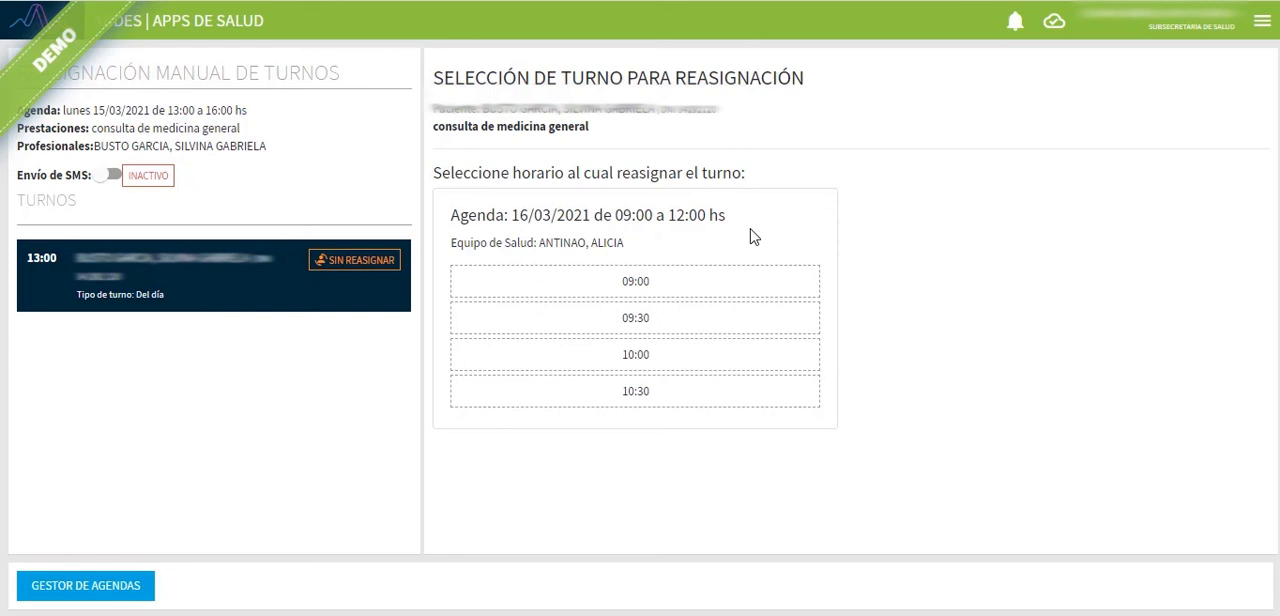
Step: Reassign the 13:00 turno to 16/03/2021 at 09:00 and return to Gestor de Agendas
left_click(707, 287)
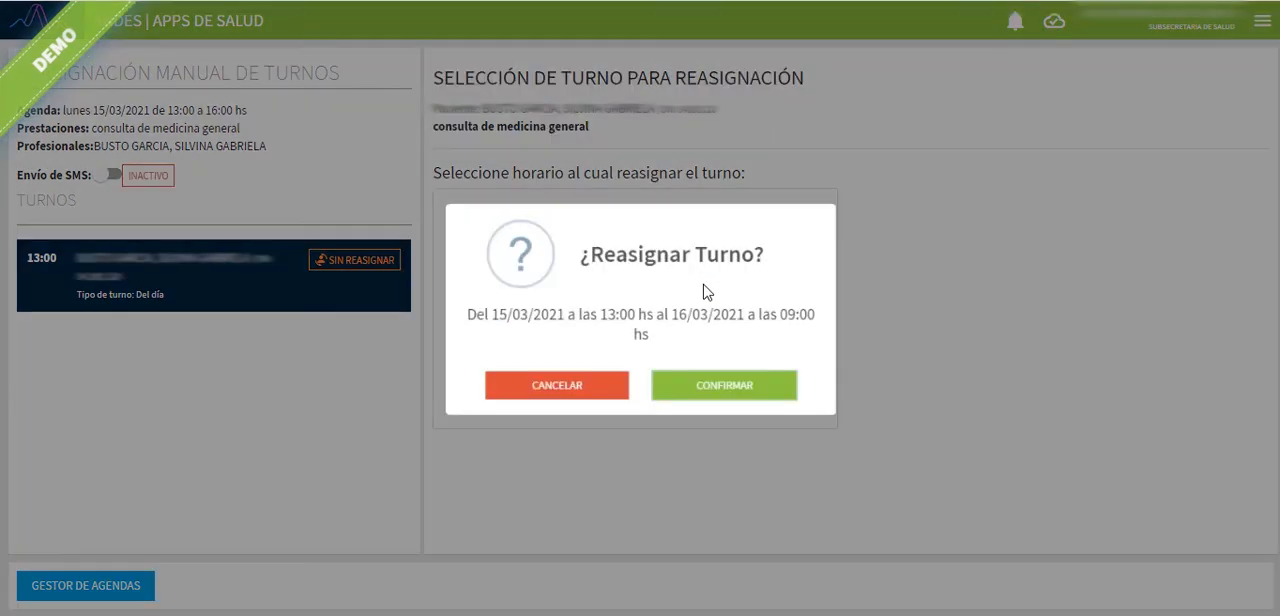
left_click(698, 396)
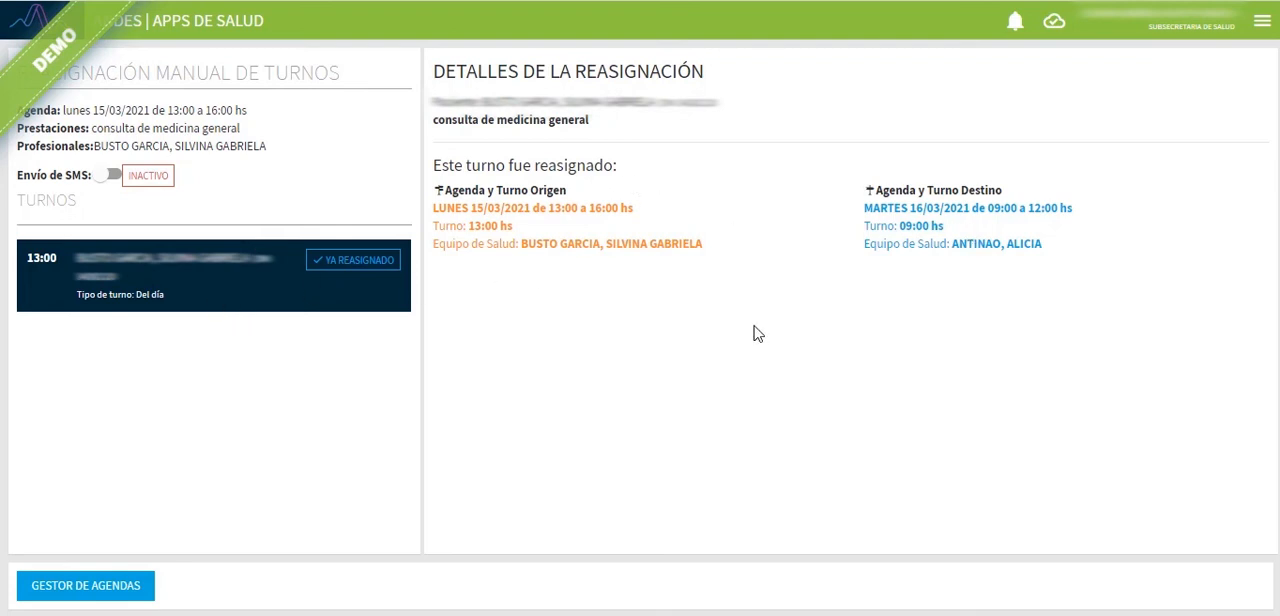
left_click(98, 586)
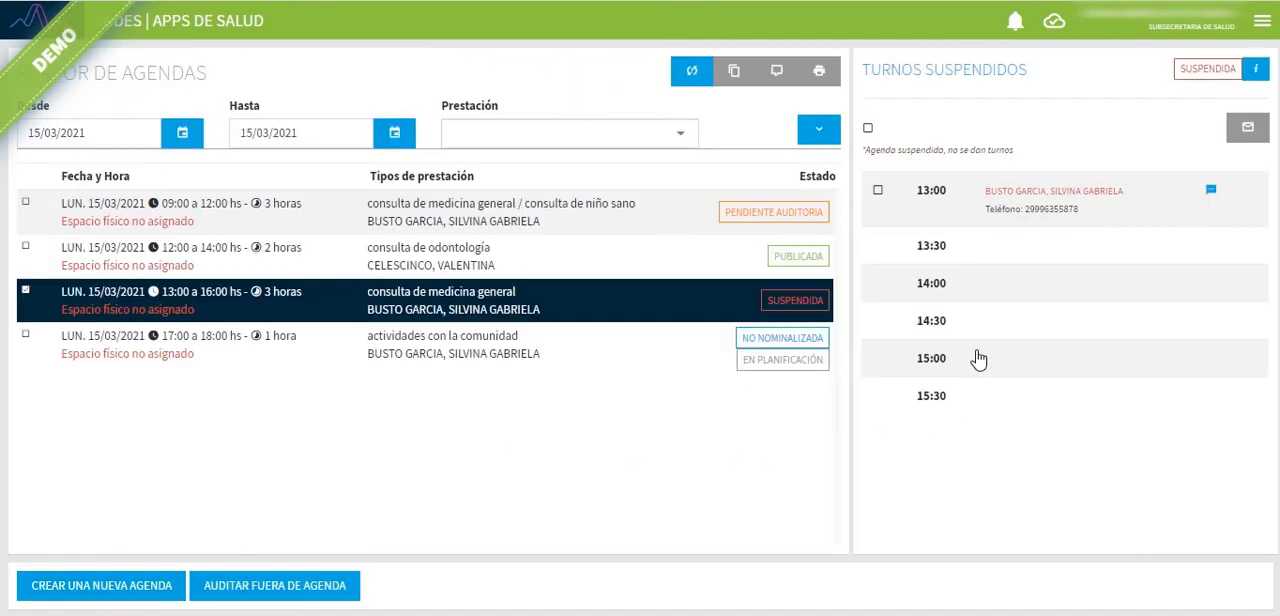